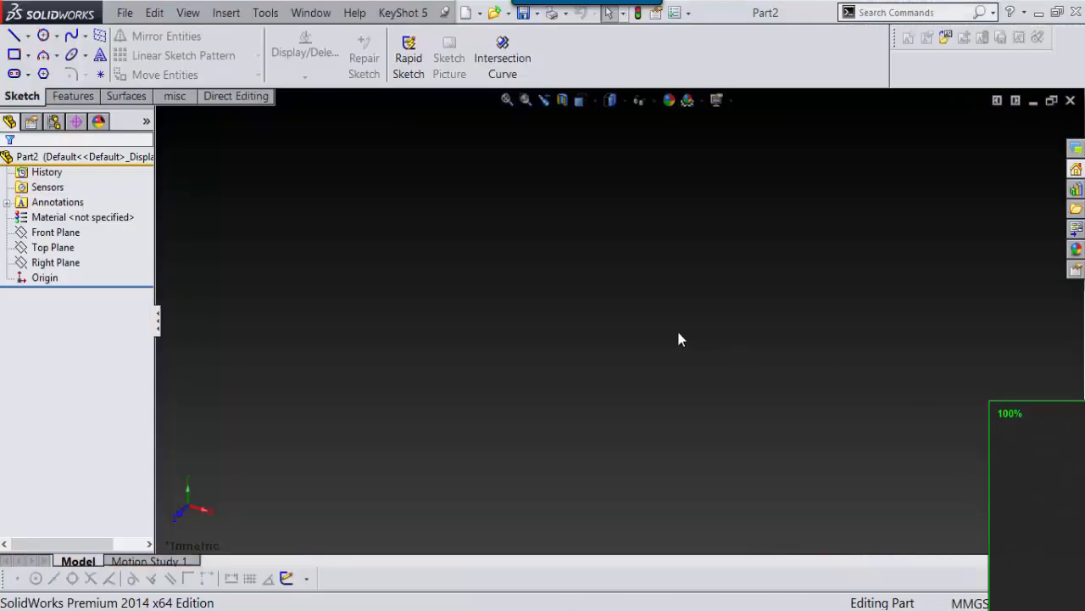
Sketch a center rectangle on the Top Plane, centered on the origin, and exit the sketch.
click(57, 248)
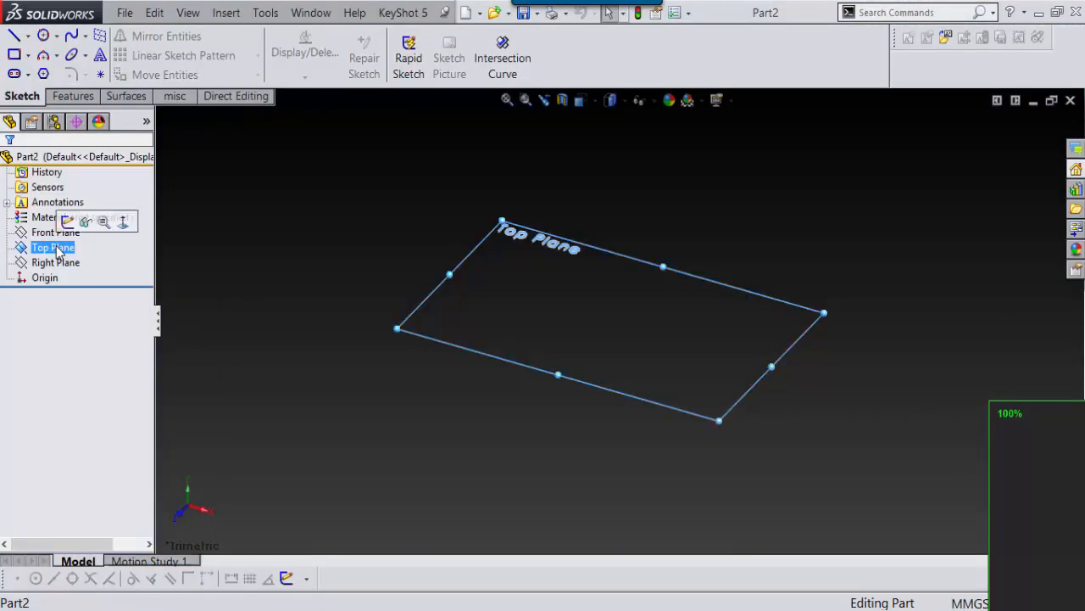
click(68, 220)
right_drag(307, 365, 339, 399)
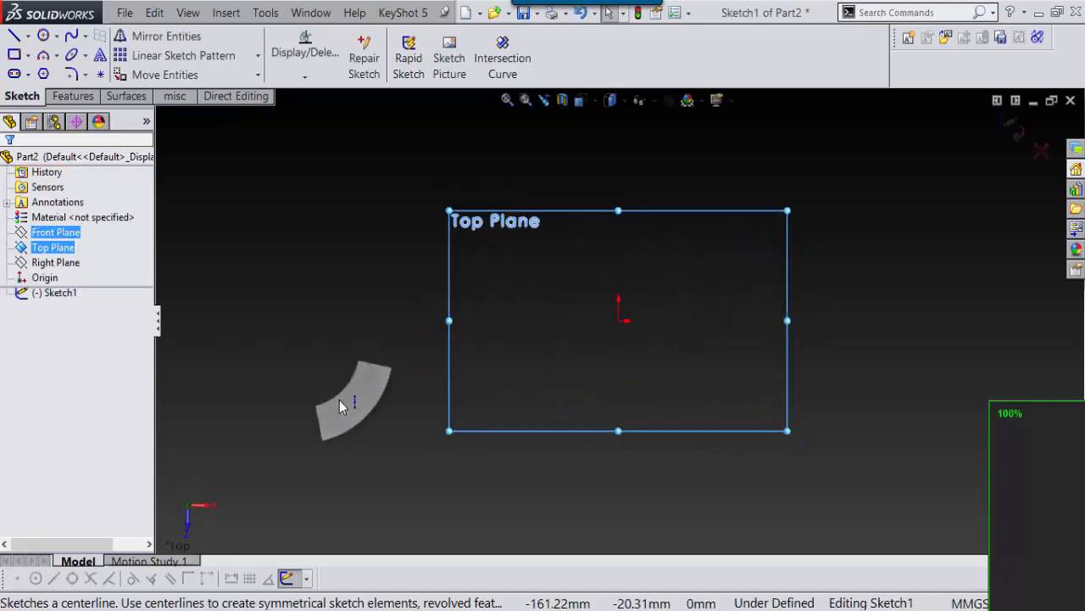
right_drag(326, 312, 252, 308)
right_drag(334, 389, 335, 392)
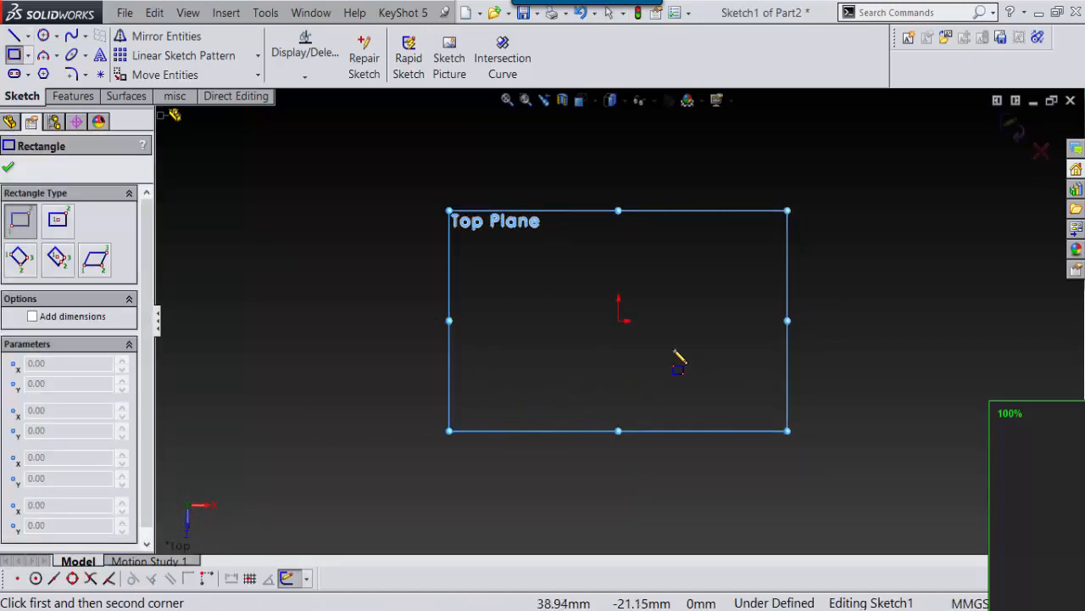
click(58, 219)
click(619, 321)
click(704, 381)
key(Escape)
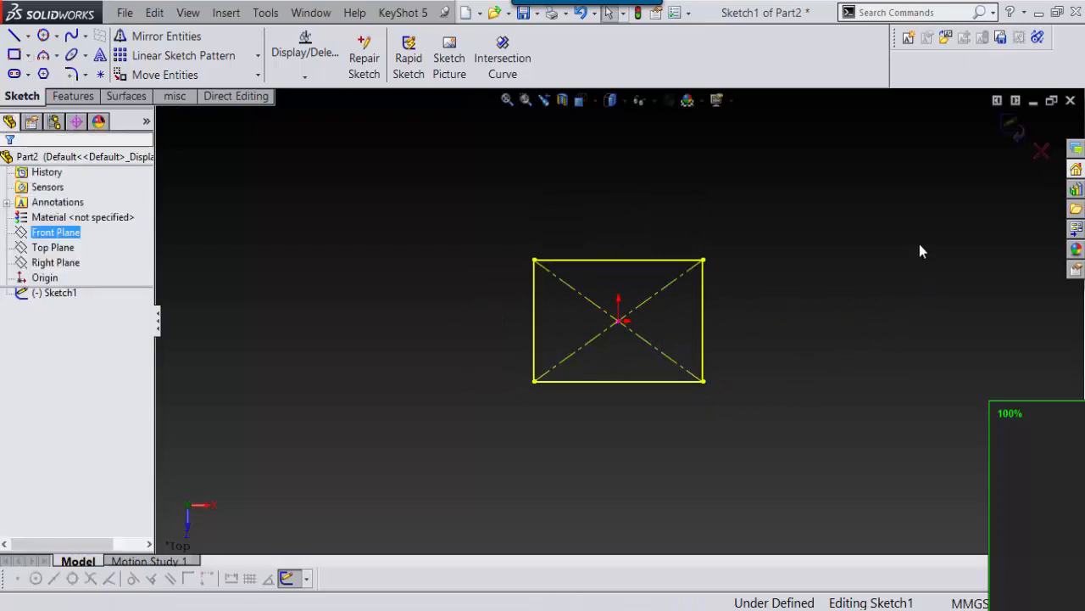
click(1014, 132)
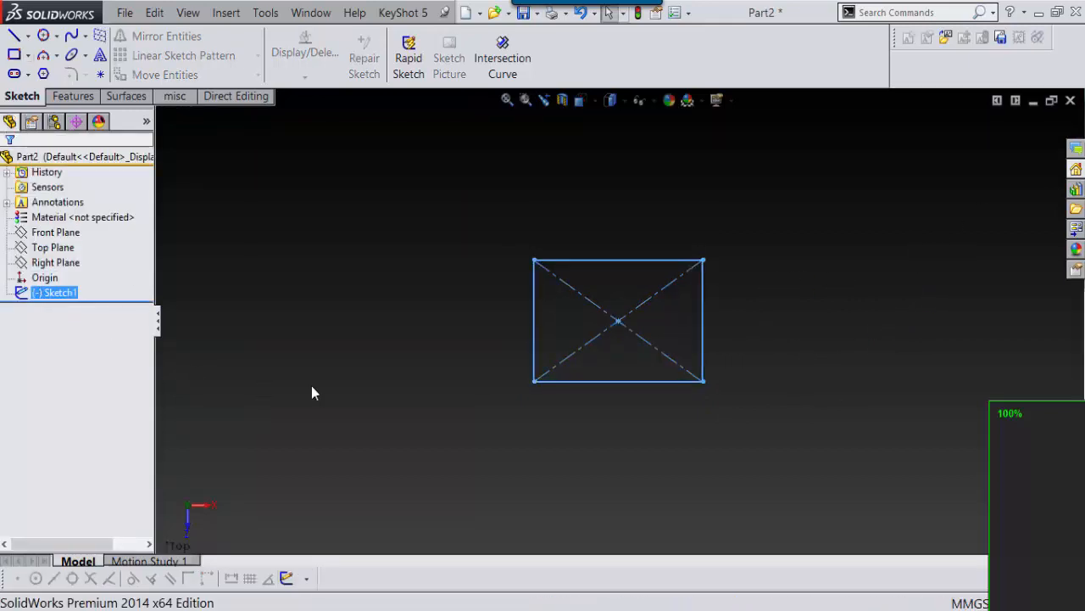
Create a reference plane parallel to the Top Plane, offset about 56.84 mm above it.
click(51, 232)
ctrl+click(35, 248)
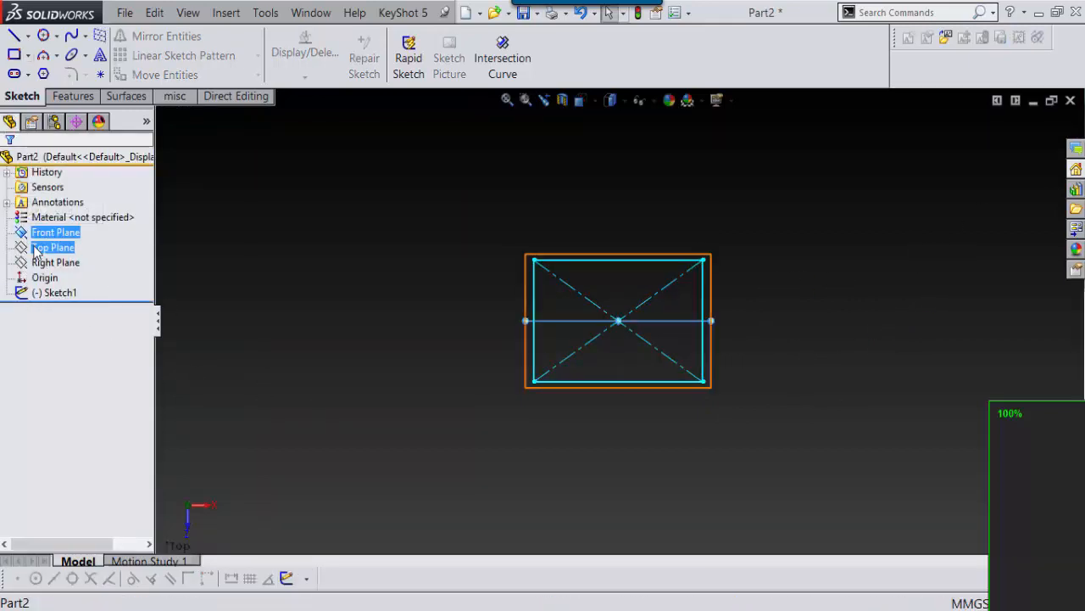
click(36, 247)
ctrl+click(44, 278)
click(797, 339)
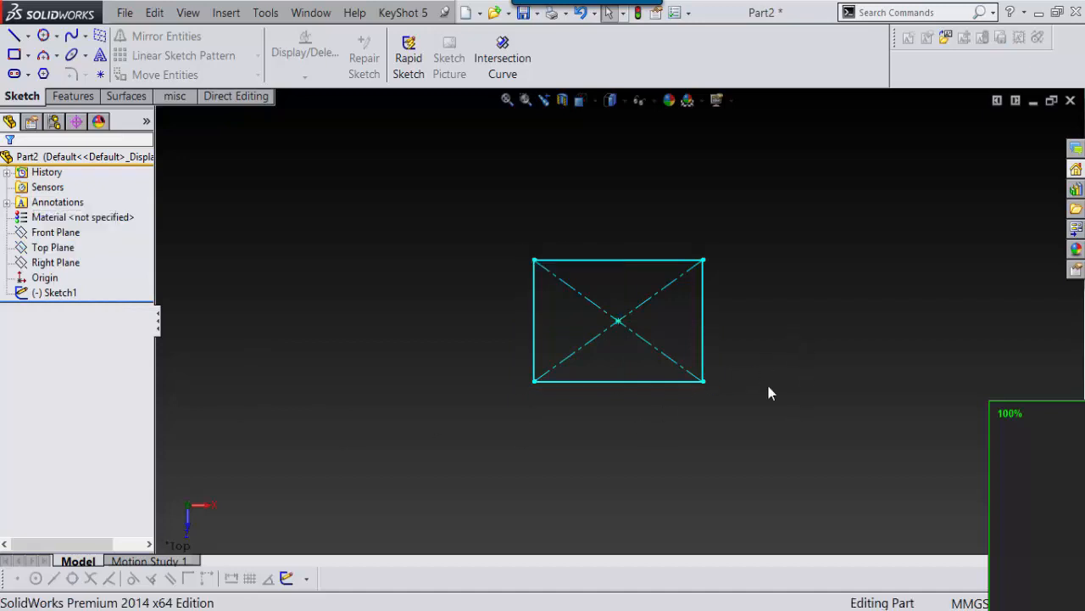
click(53, 247)
middle_drag(818, 420, 795, 276)
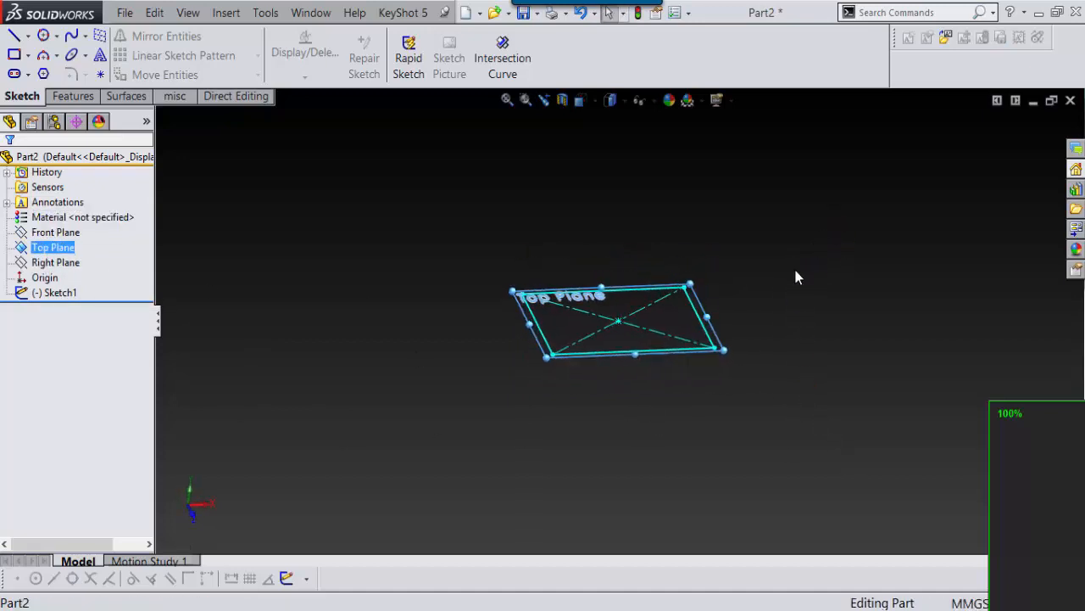
ctrl+drag(710, 334, 706, 254)
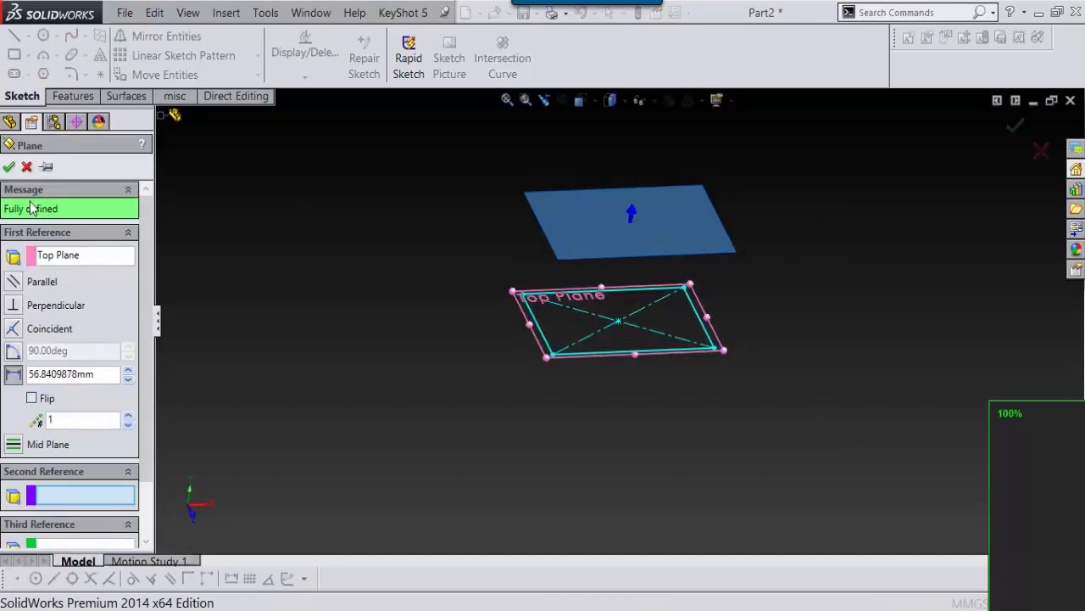
click(7, 167)
Sketch a center rectangle on the offset plane, centered on the origin and larger than the base rectangle, and exit the sketch.
middle_drag(804, 318, 778, 340)
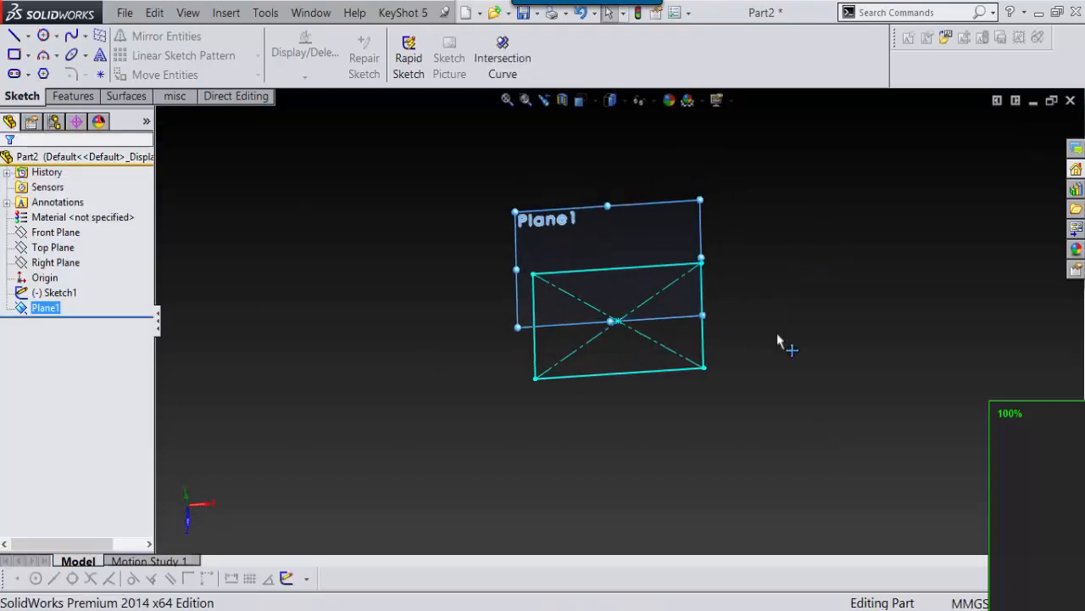
click(638, 217)
click(703, 163)
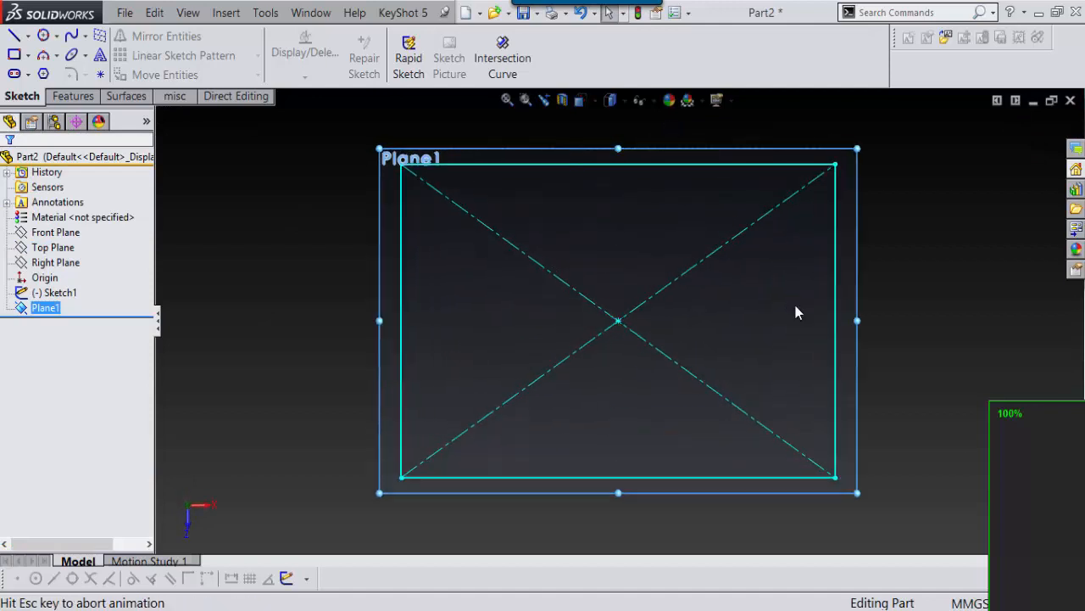
right_drag(857, 292, 843, 398)
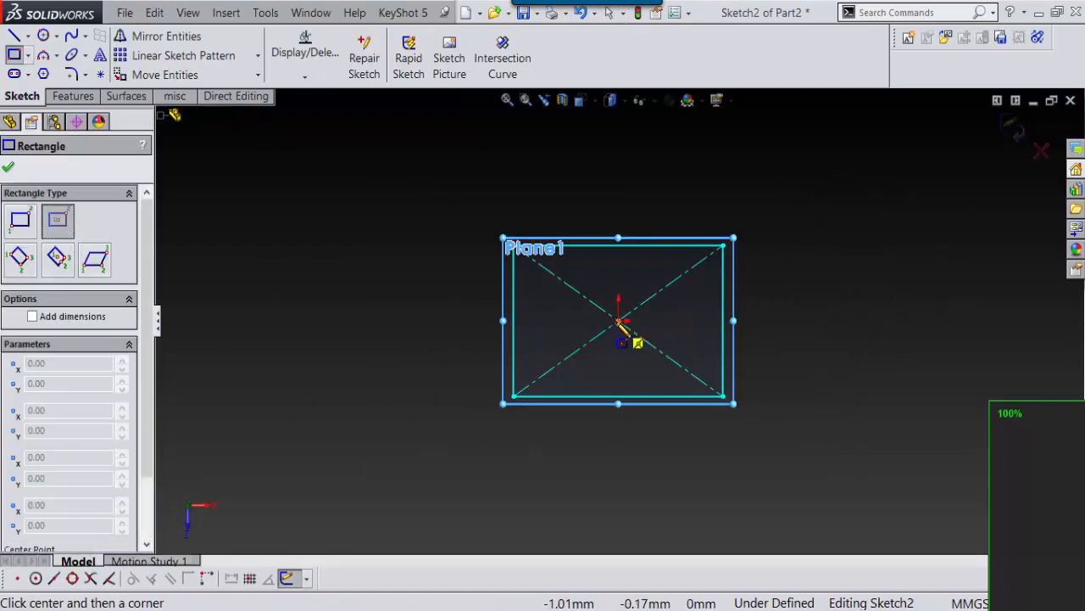
click(620, 322)
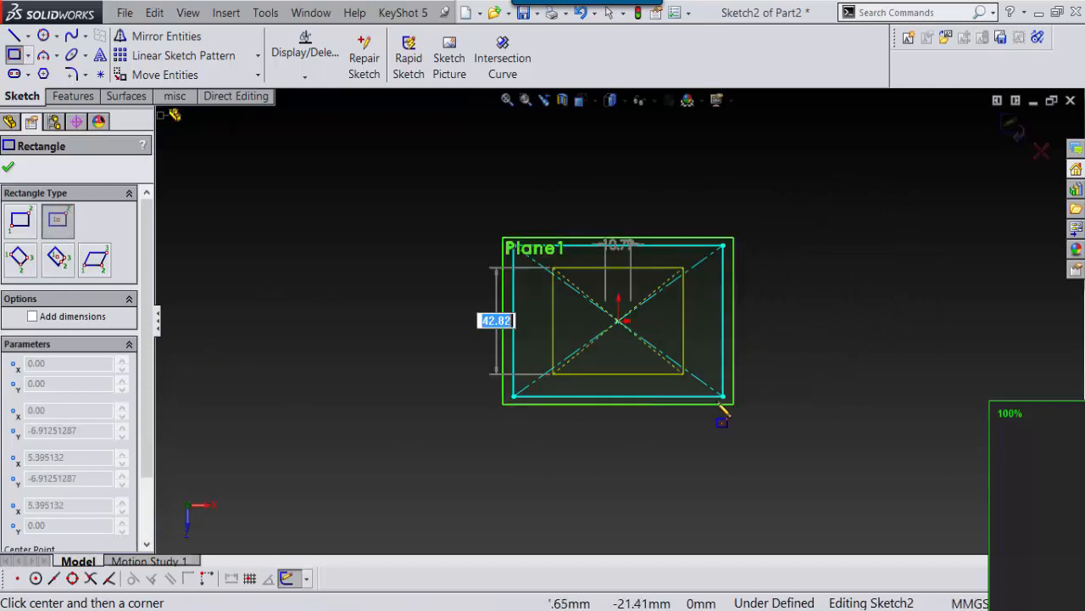
click(767, 420)
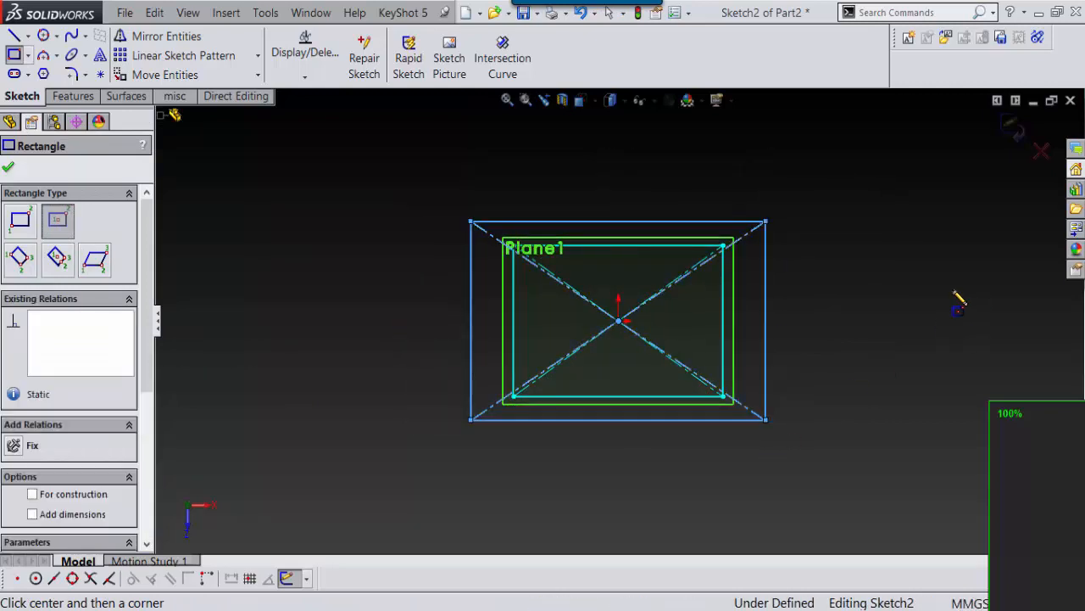
key(Escape)
scroll(848, 389, up, 3)
mouse_move(811, 394)
middle_down()
mouse_move(819, 213)
mouse_move(753, 287)
mouse_move(908, 102)
mouse_move(930, 240)
middle_up()
scroll(752, 287, down, 3)
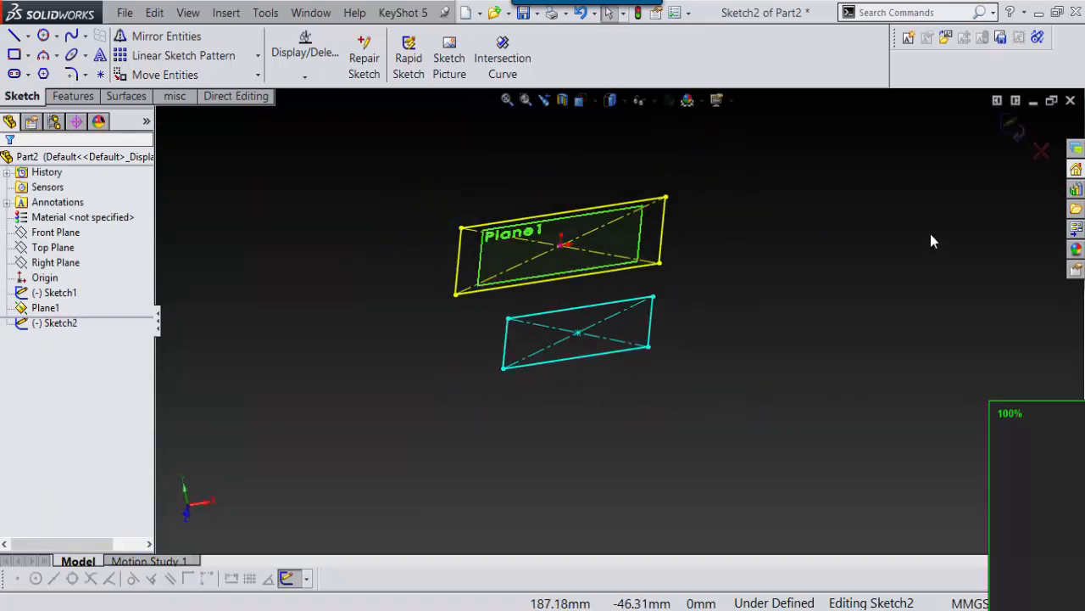
click(1010, 134)
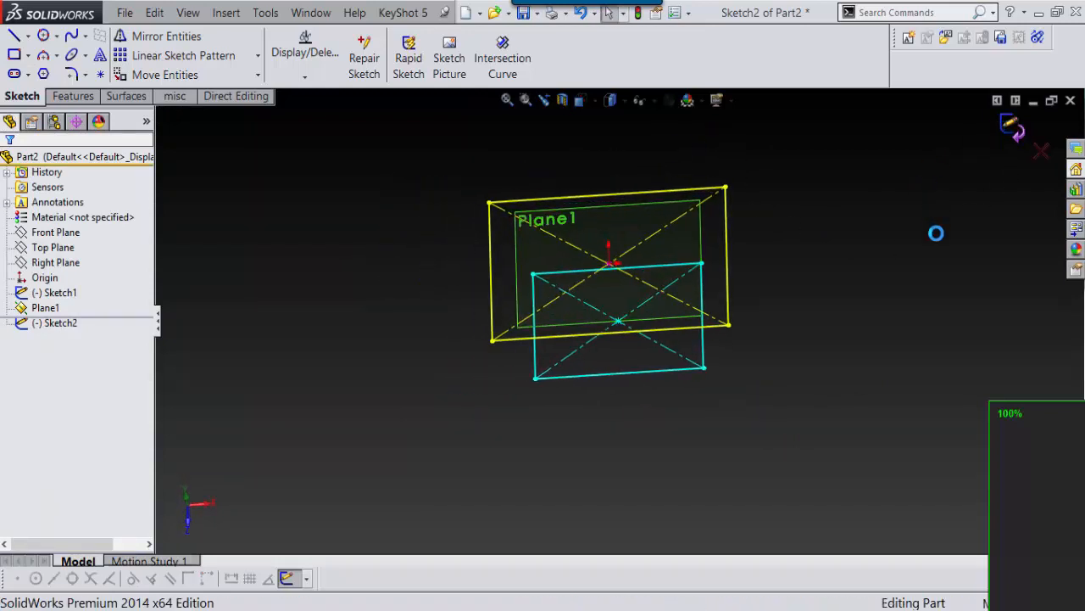
Create a lofted boss between the upper and lower rectangle sketches, with matching corners connected.
key(s)
click(900, 314)
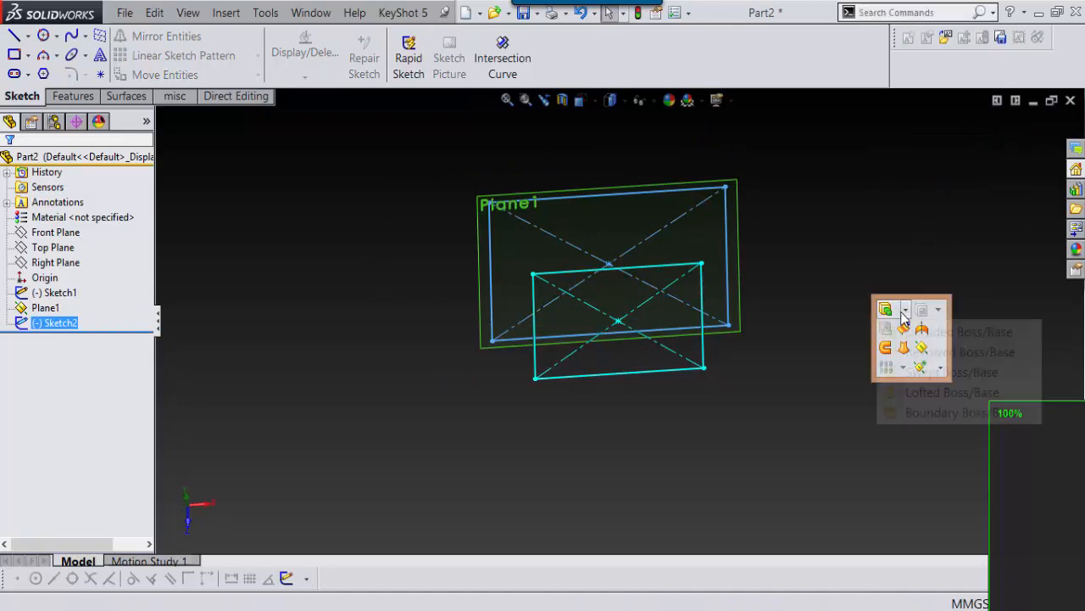
click(937, 392)
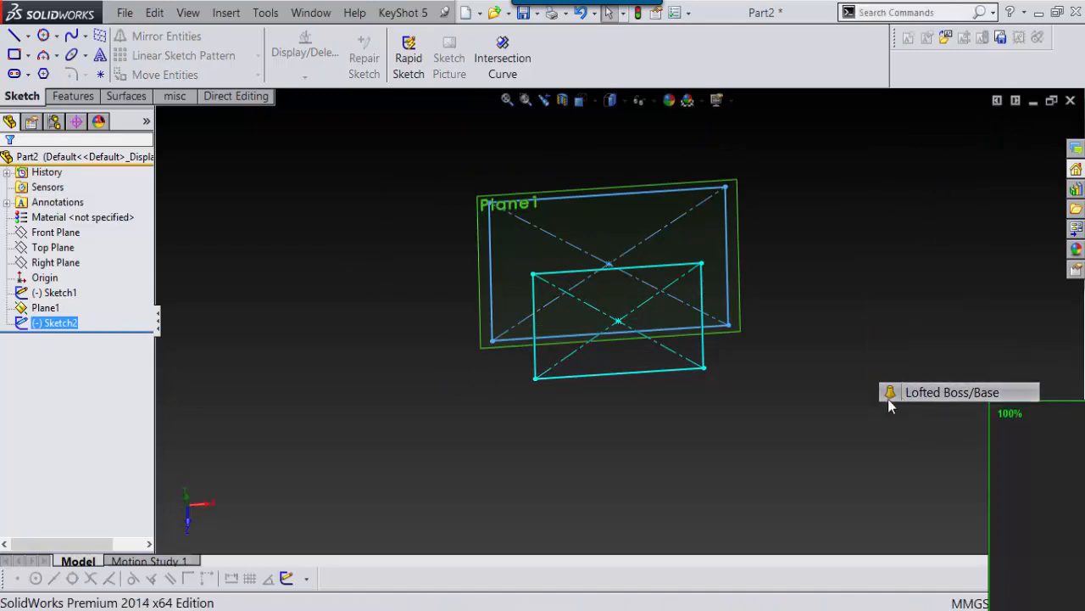
scroll(652, 326, down, 2)
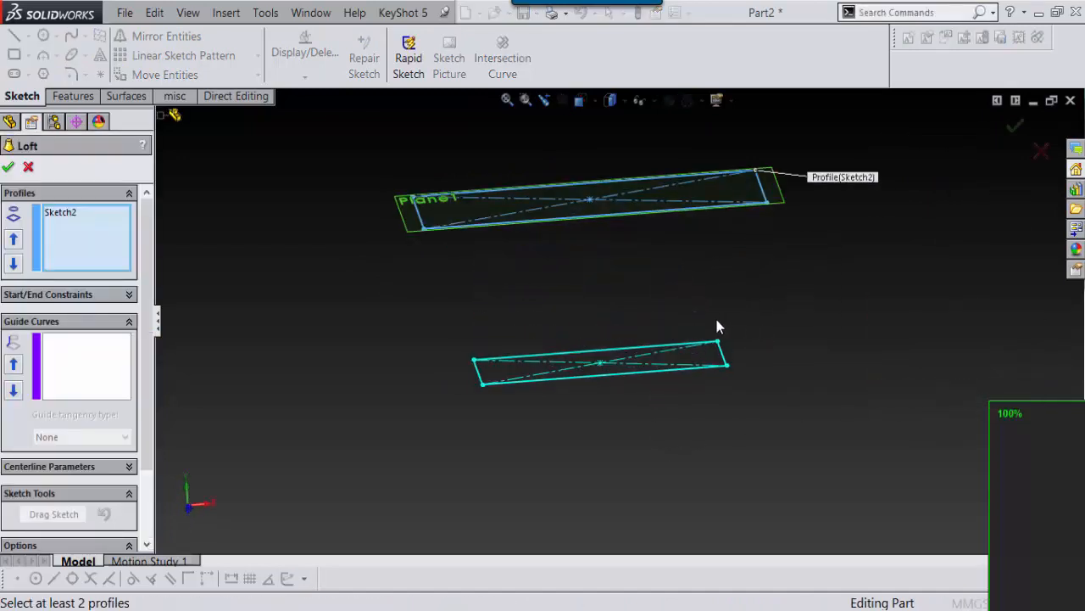
middle_drag(718, 327, 717, 383)
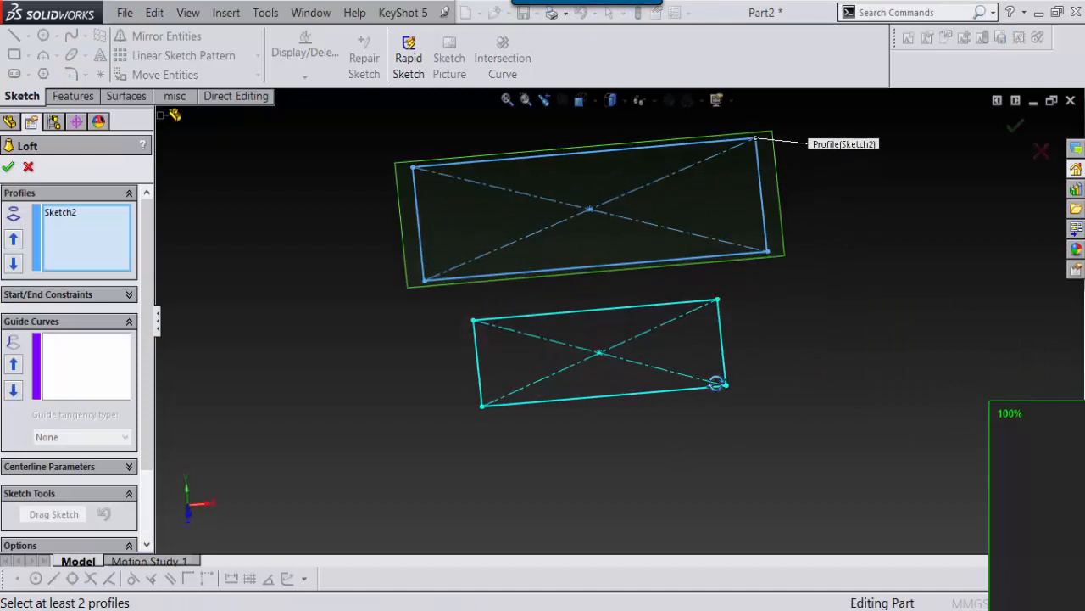
click(598, 269)
click(598, 269)
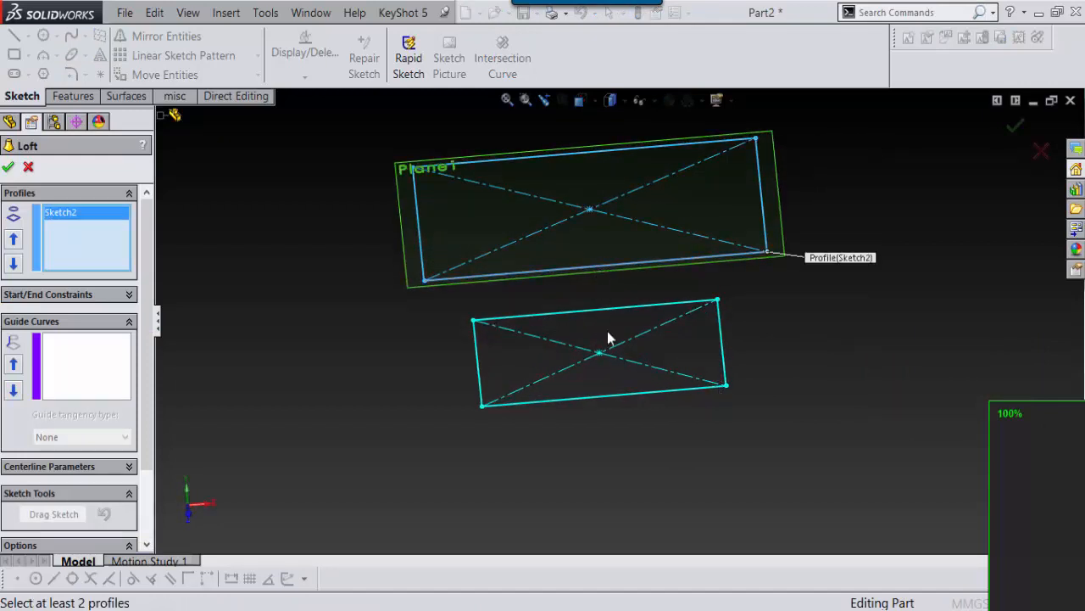
click(618, 395)
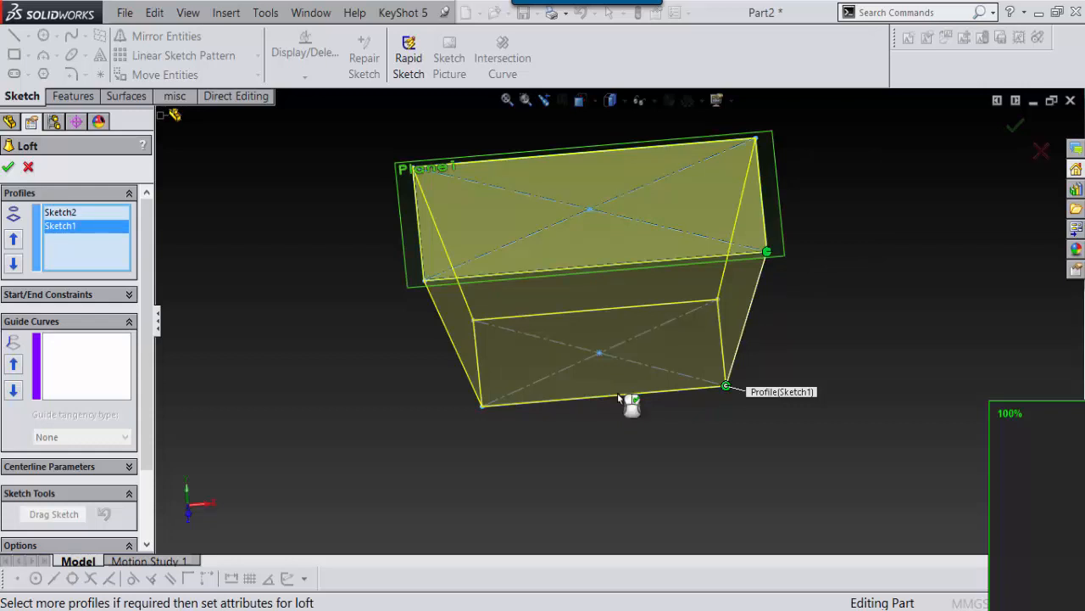
middle_drag(619, 396, 610, 373)
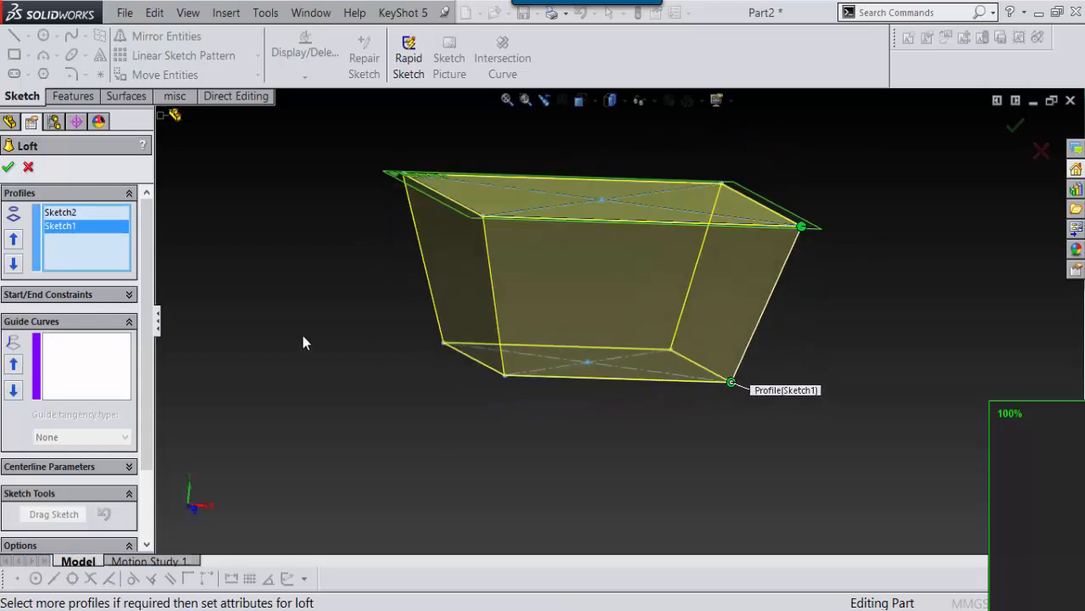
click(10, 168)
scroll(718, 362, up, 3)
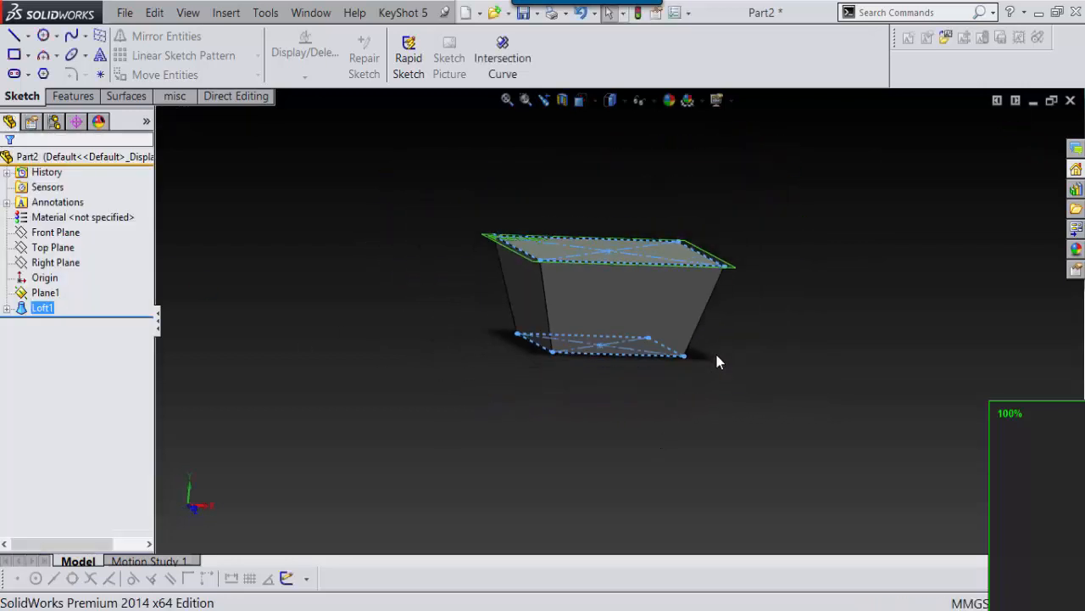
Raise the loft's upper plane to an offset of about 100 mm from the Top Plane.
middle_drag(717, 361, 689, 302)
scroll(700, 297, down, 4)
click(722, 217)
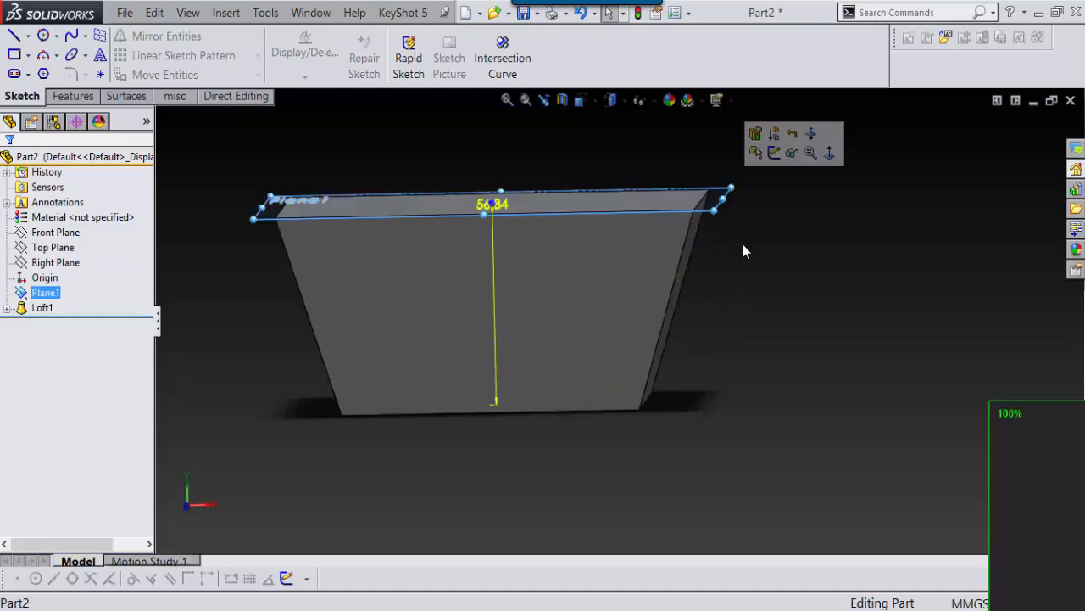
middle_drag(744, 245, 757, 306)
scroll(517, 167, down, 2)
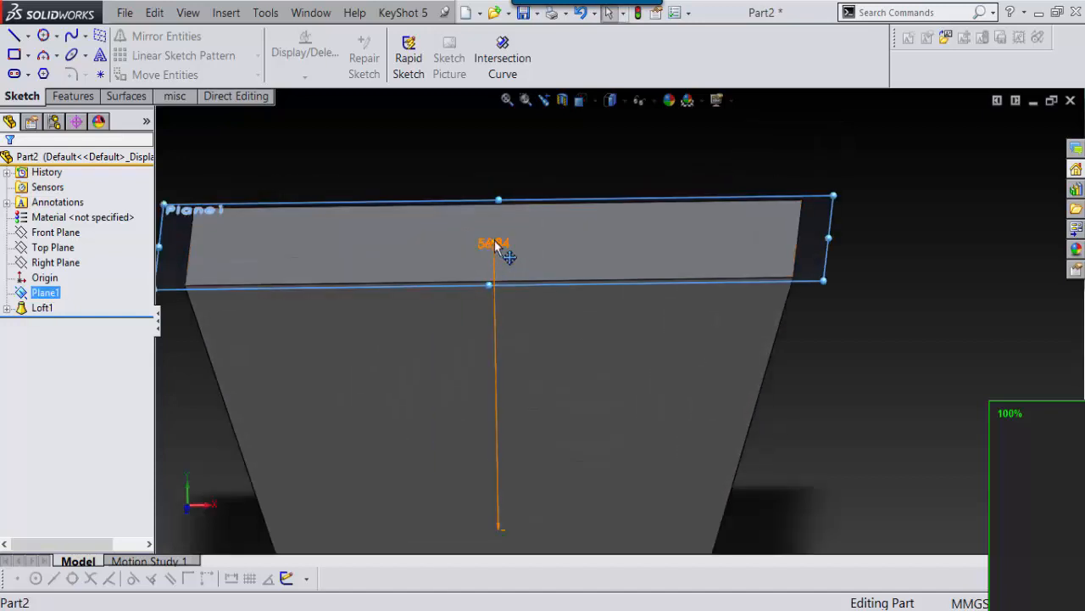
drag(495, 243, 494, 105)
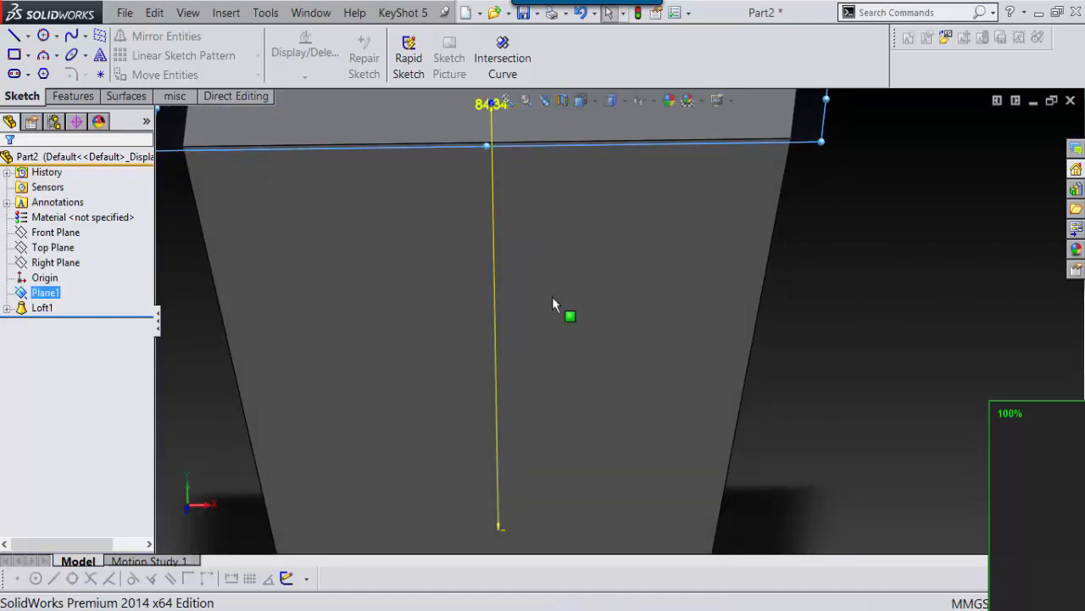
key(f)
middle_drag(703, 364, 625, 267)
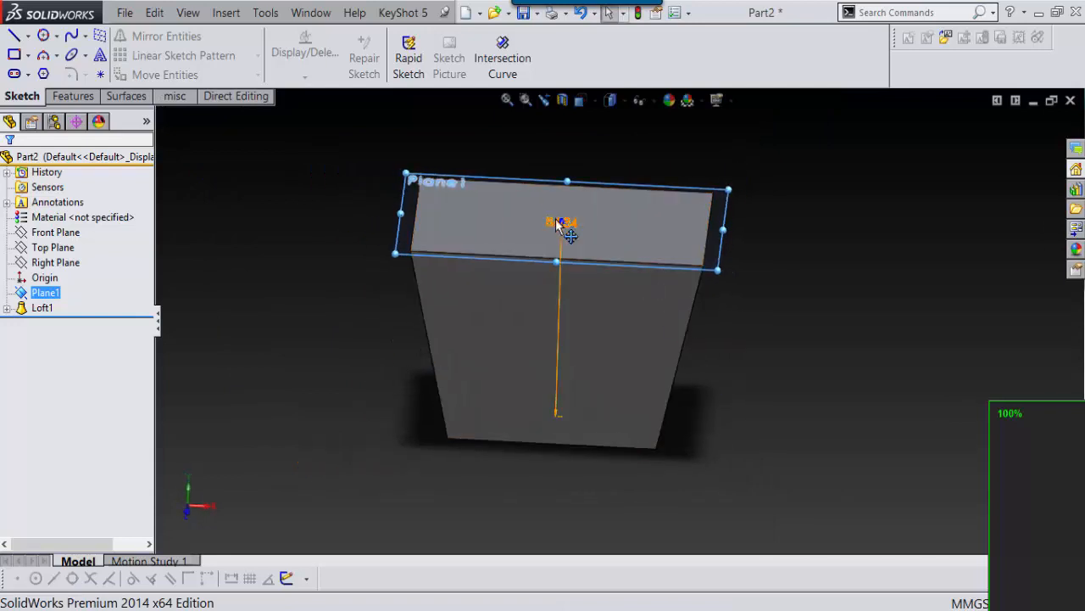
drag(568, 230, 578, 178)
click(744, 358)
middle_drag(743, 359, 671, 322)
scroll(671, 322, down, 2)
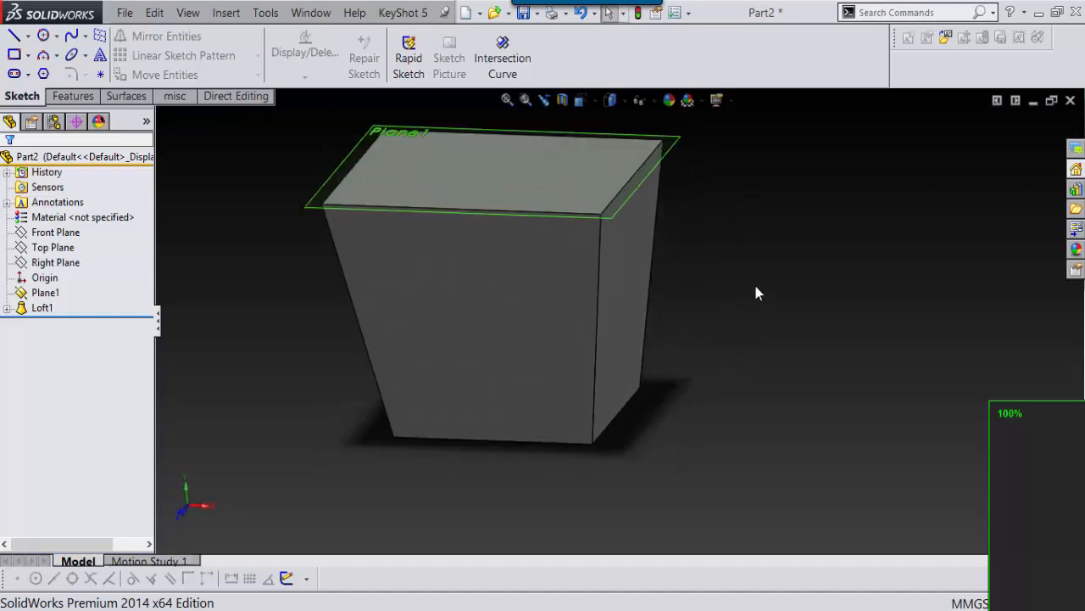
Hide the loft's upper plane and move the reference image overlay further into view.
click(679, 151)
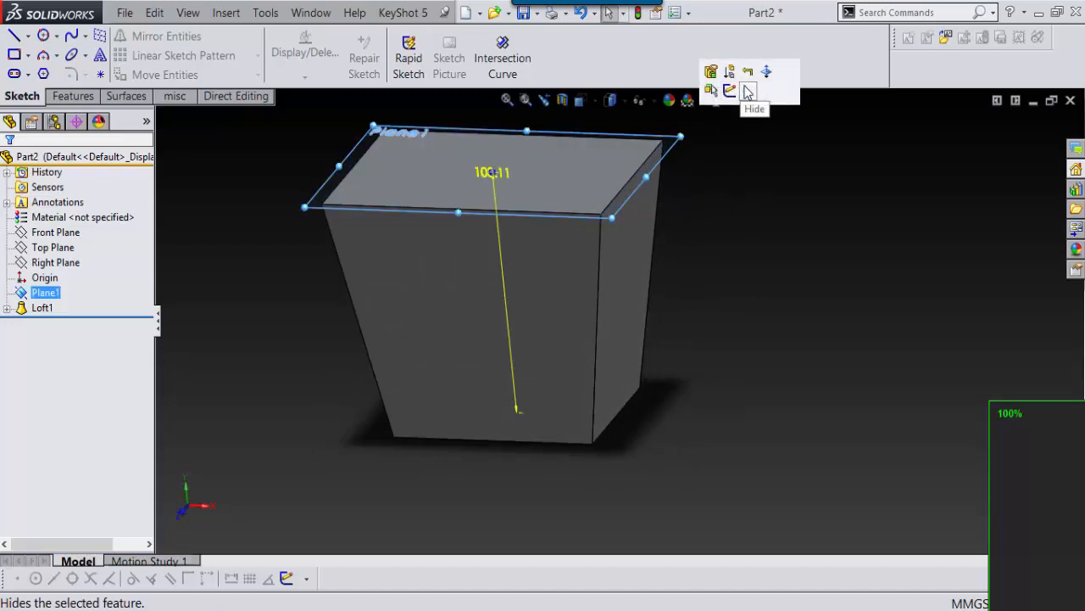
click(747, 91)
scroll(589, 303, up, 4)
drag(1036, 475, 876, 456)
Start a reference plane using the loft's slanted corner edge as first reference and the adjacent side face as second reference.
middle_drag(586, 295, 670, 301)
scroll(560, 306, down, 3)
click(567, 309)
click(758, 315)
right_drag(889, 212, 803, 218)
scroll(585, 284, down, 2)
scroll(589, 288, up, 2)
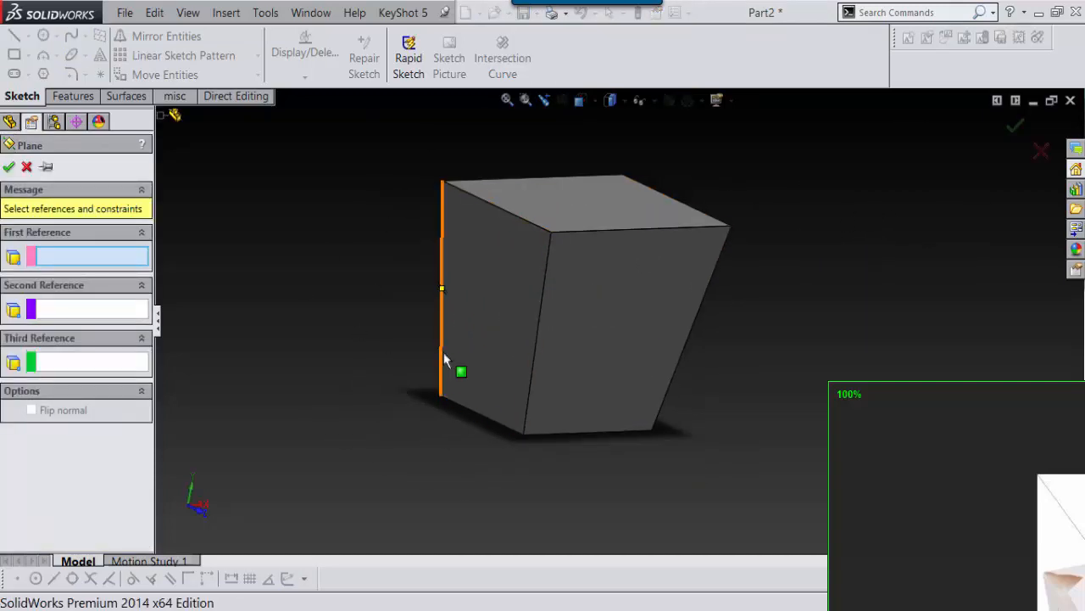
click(544, 278)
click(623, 307)
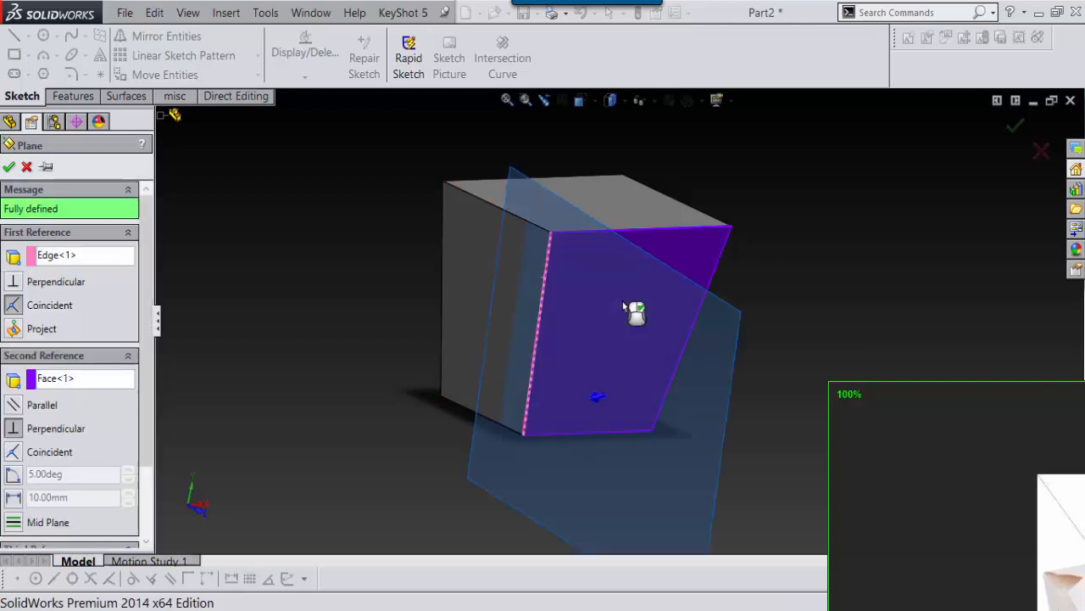
Set the reference plane at a 5° angle to the selected side face and create it.
middle_drag(624, 307, 534, 428)
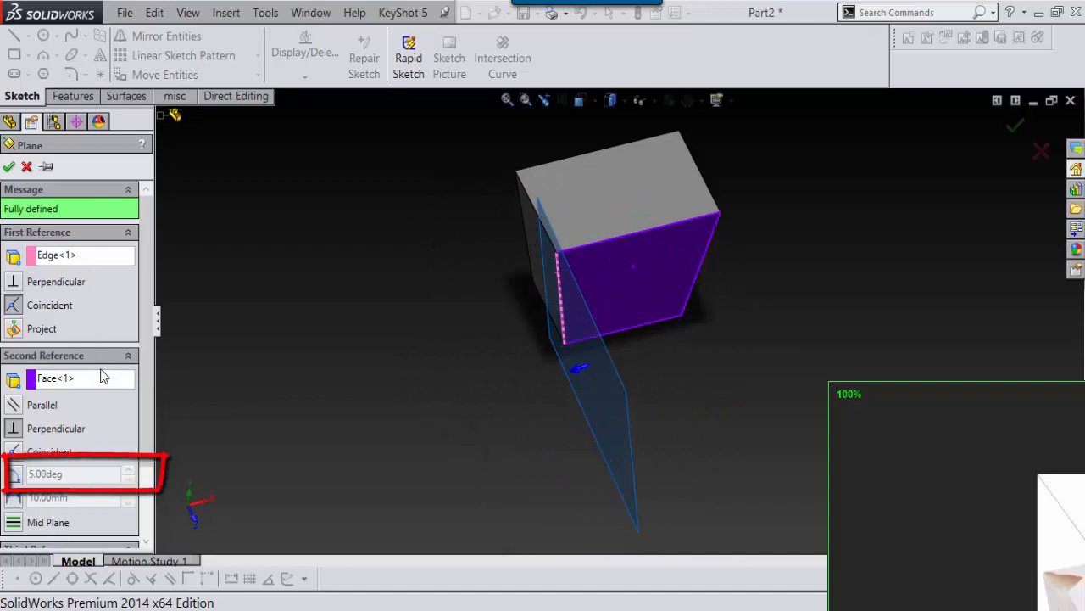
click(15, 477)
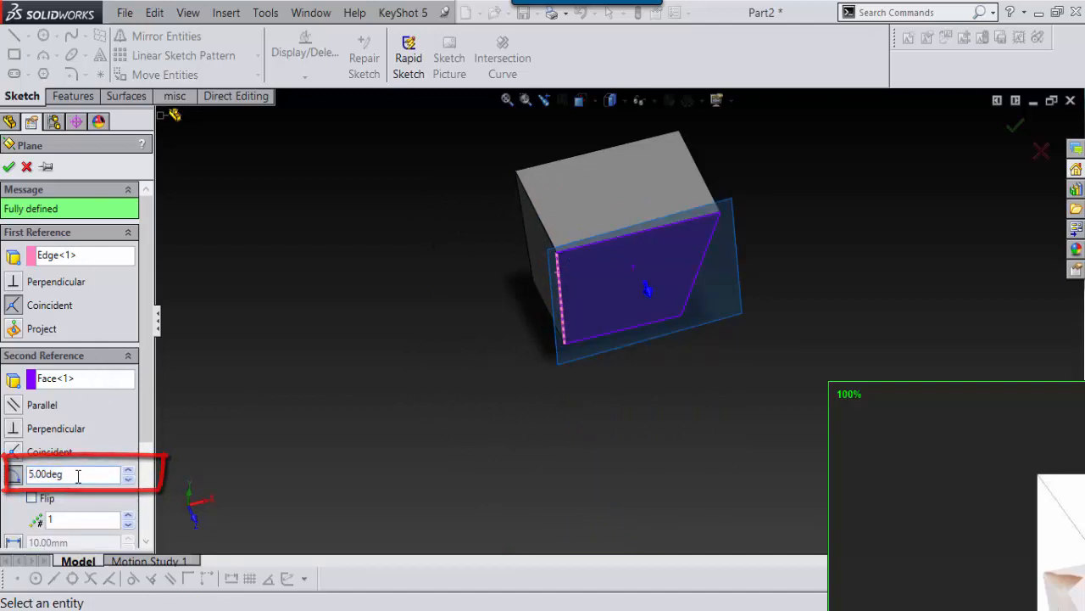
middle_drag(628, 303, 635, 399)
scroll(640, 316, down, 2)
scroll(640, 316, up, 1)
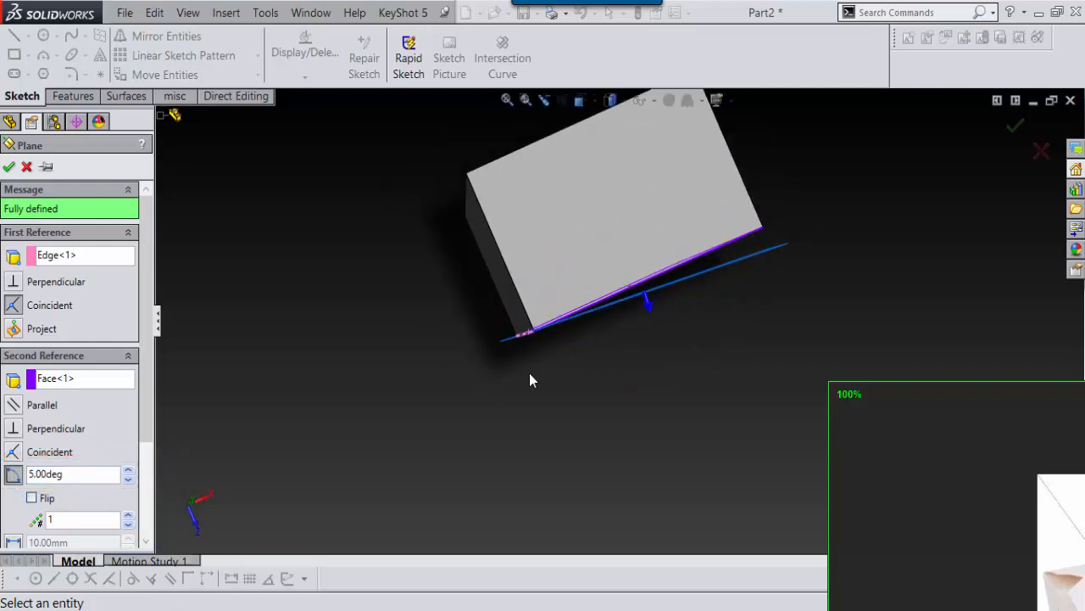
click(9, 167)
middle_drag(393, 385, 697, 322)
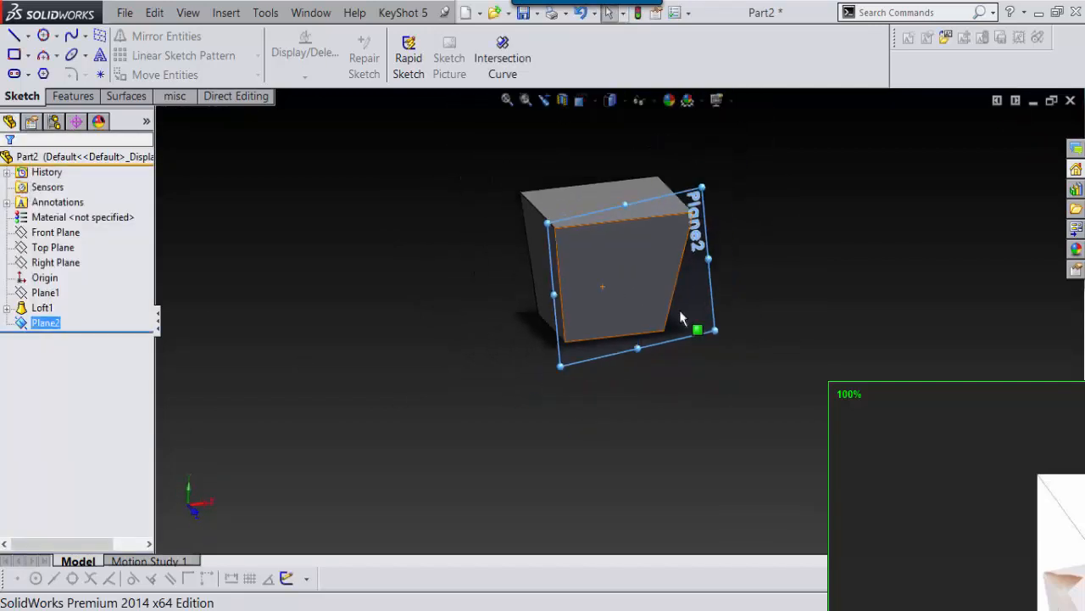
Start a sketch on the new angled plane and view the model from the front.
click(691, 274)
click(715, 298)
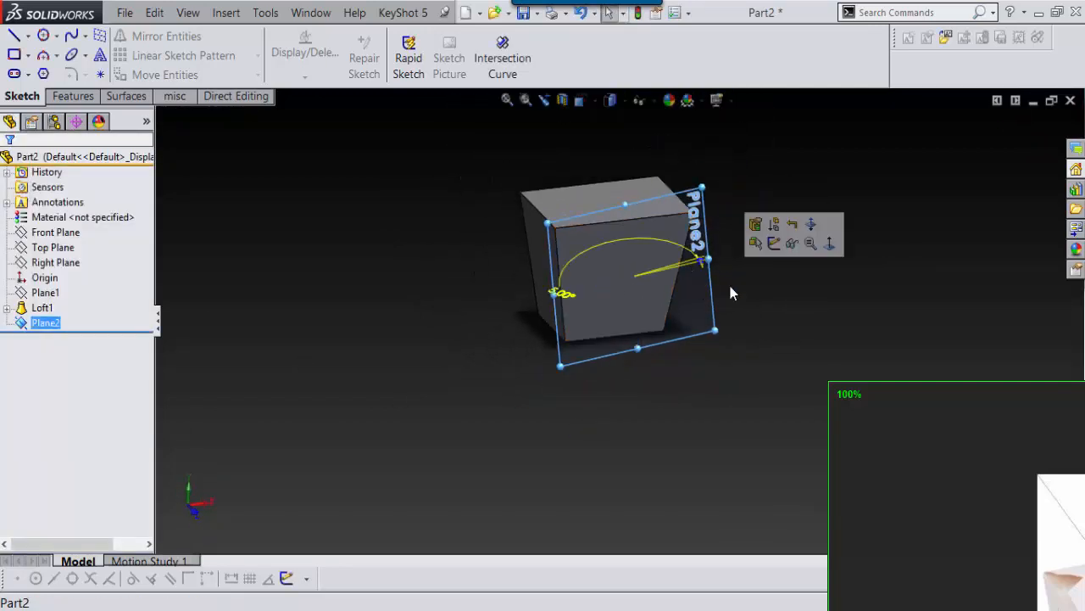
click(704, 296)
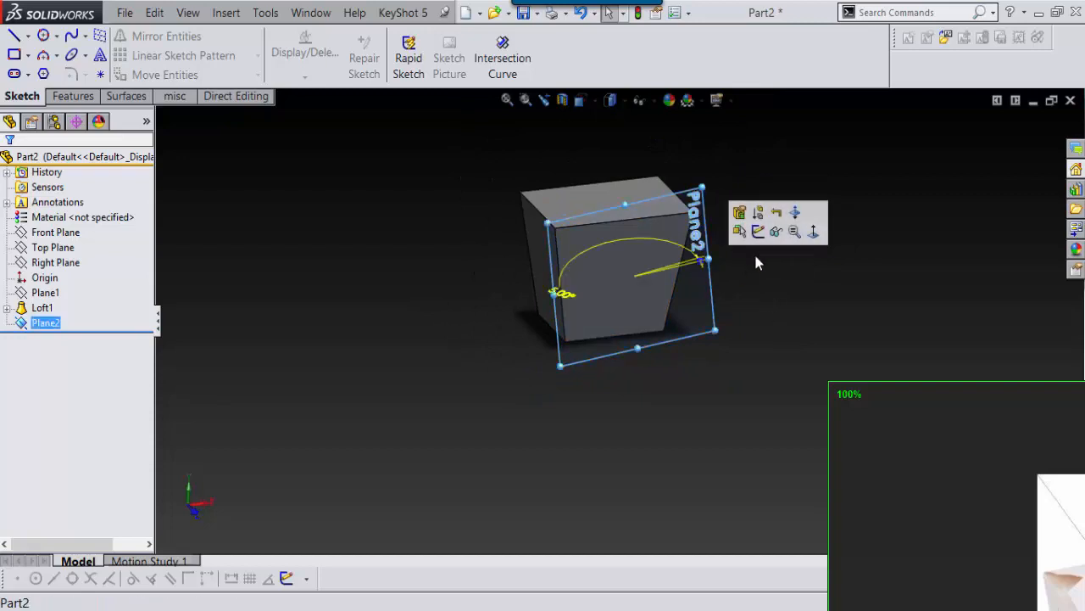
click(758, 232)
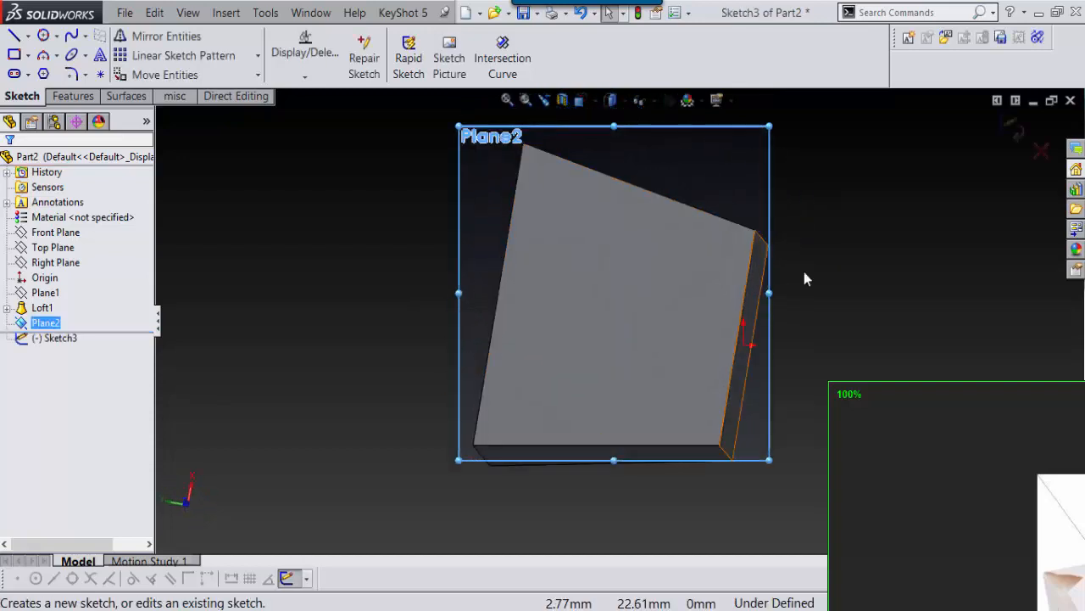
middle_drag(901, 200, 754, 447)
key(ctrl+1)
Sketch a closed four-line flap profile from the front face's left slanted edge, with its two inner corners pulled past the face's middle.
key(l)
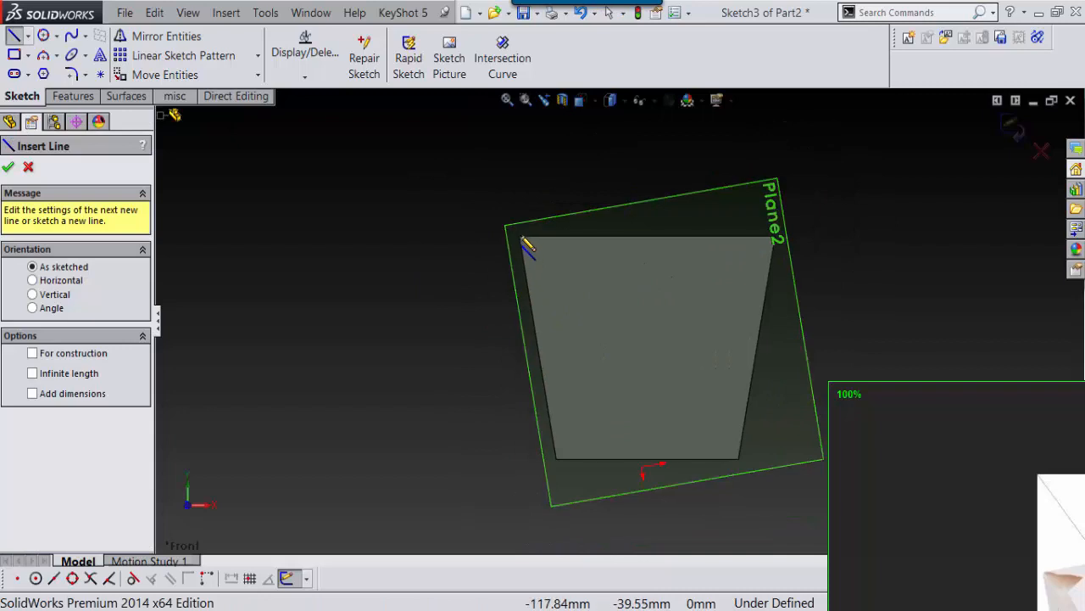
click(519, 236)
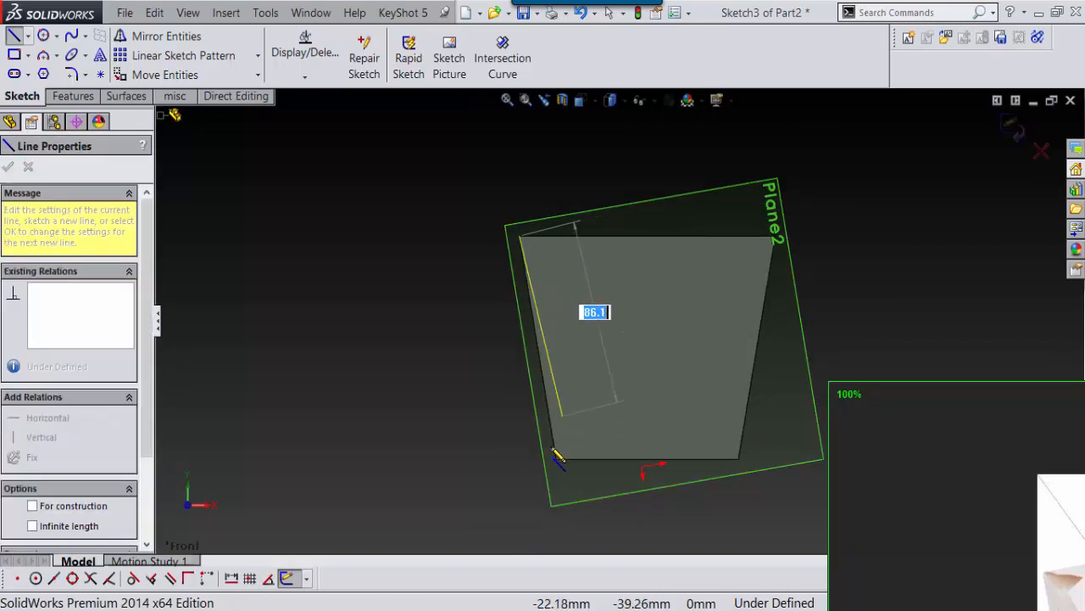
click(555, 458)
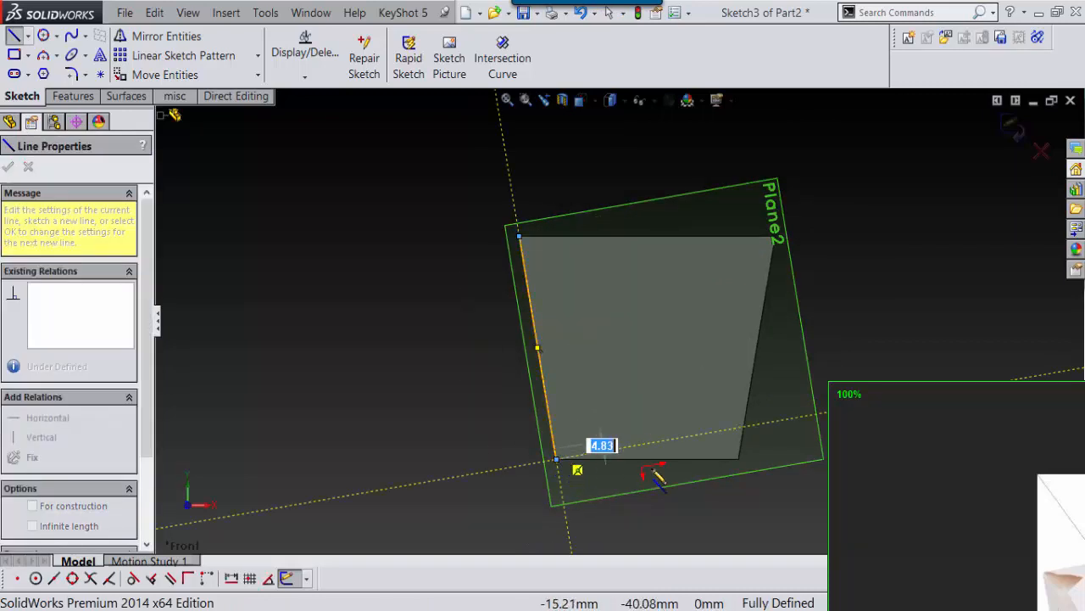
mouse_move(980, 490)
mouse_down()
mouse_move(621, 265)
mouse_move(1055, 415)
mouse_up()
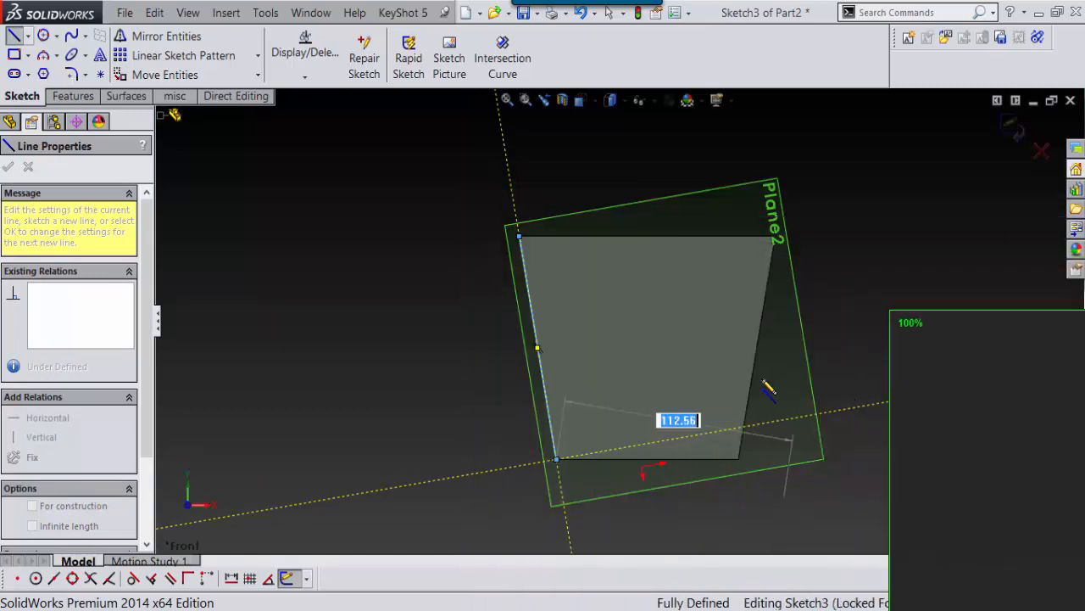
click(662, 343)
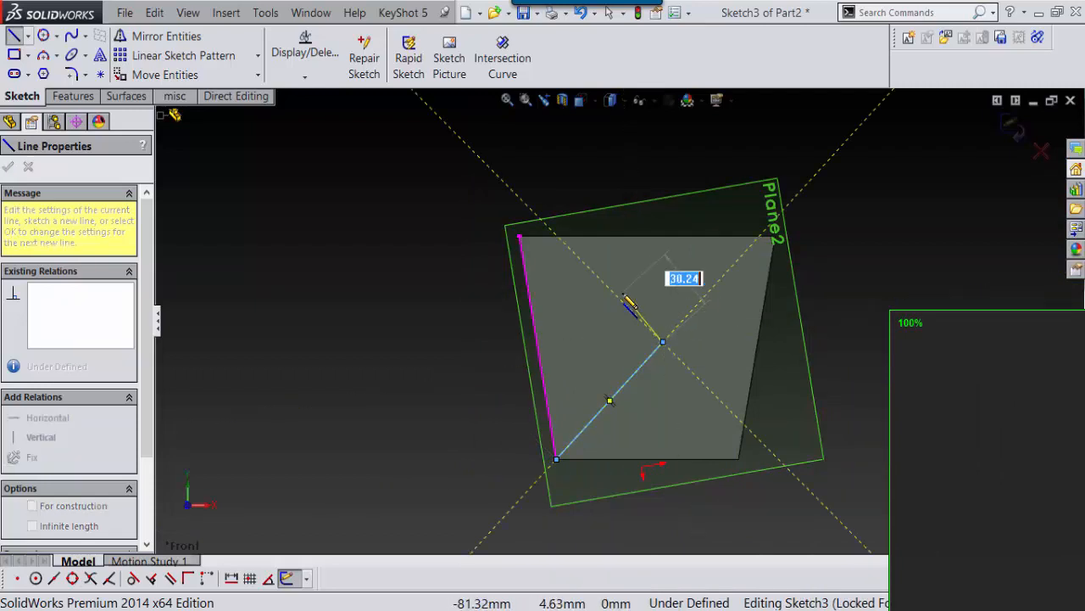
mouse_move(999, 403)
mouse_down()
mouse_move(672, 310)
mouse_move(665, 290)
mouse_move(806, 339)
mouse_up()
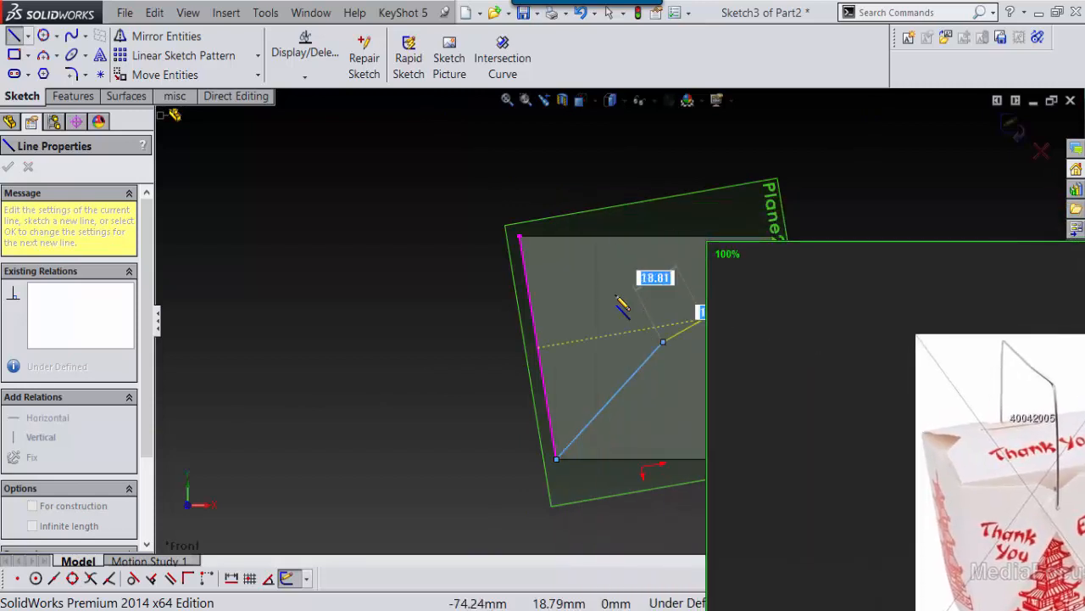
click(617, 268)
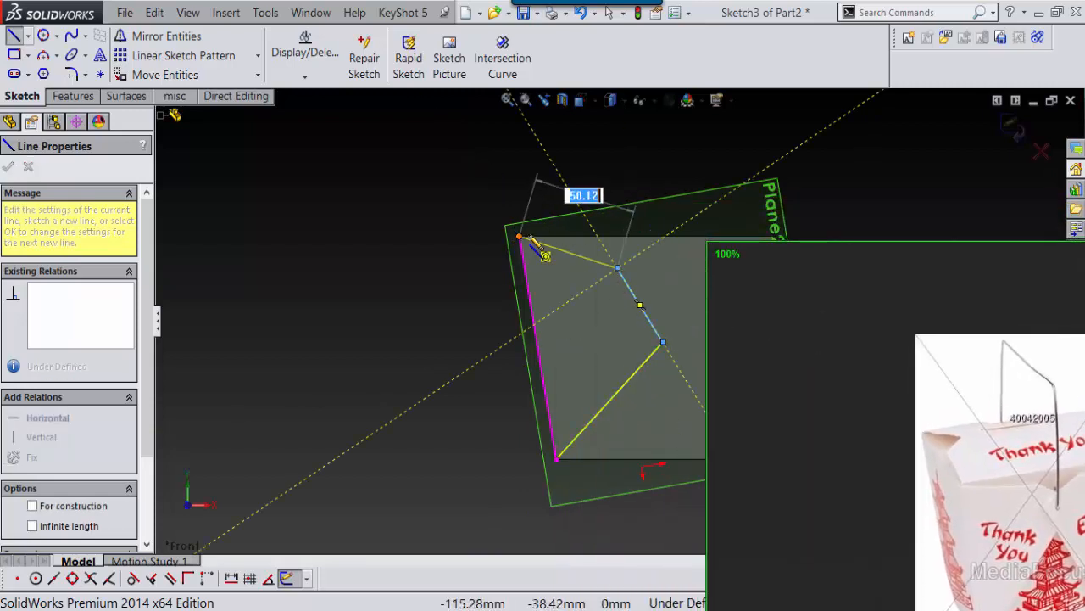
click(520, 238)
key(Escape)
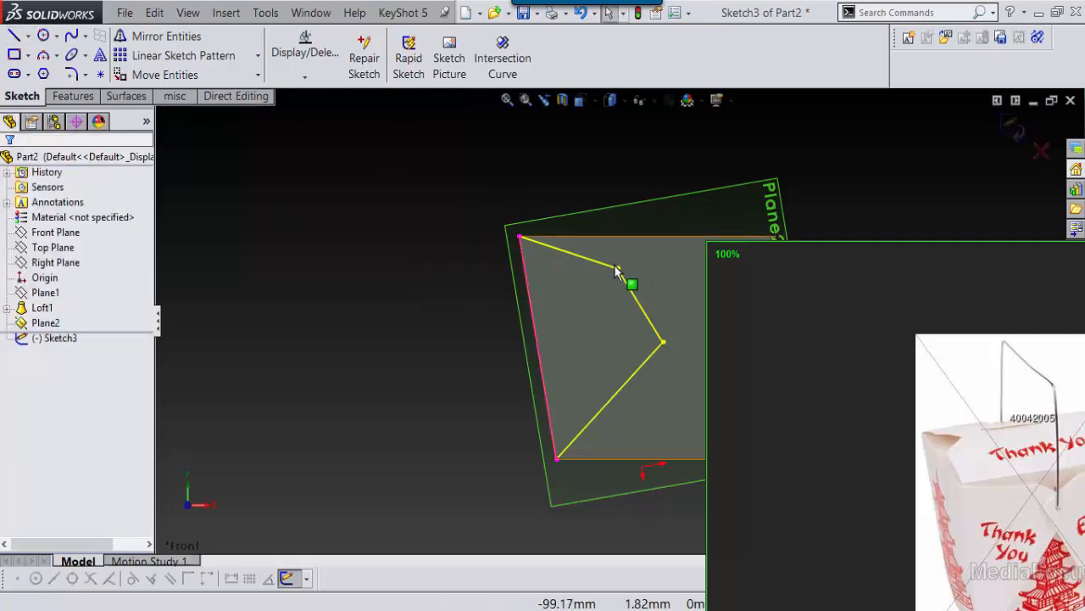
mouse_move(668, 339)
mouse_down()
mouse_move(642, 315)
mouse_move(680, 303)
mouse_move(658, 270)
mouse_up()
click(674, 287)
Draw a construction line up the middle of the front face, from its bottom edge to its top edge.
mouse_move(858, 197)
right_down()
mouse_move(859, 246)
mouse_move(841, 189)
right_up()
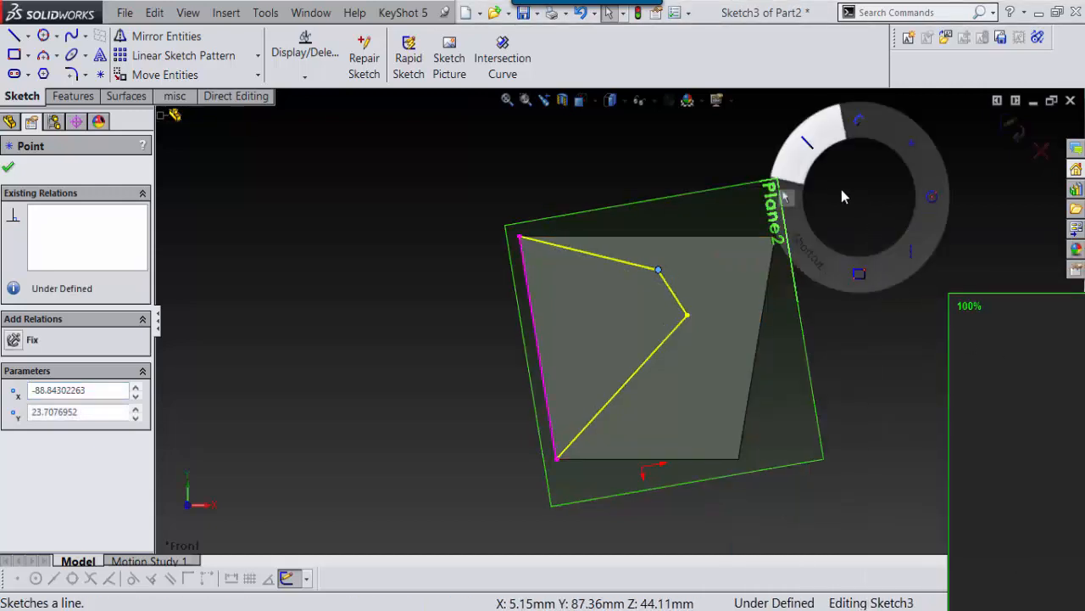
right_drag(900, 218, 931, 197)
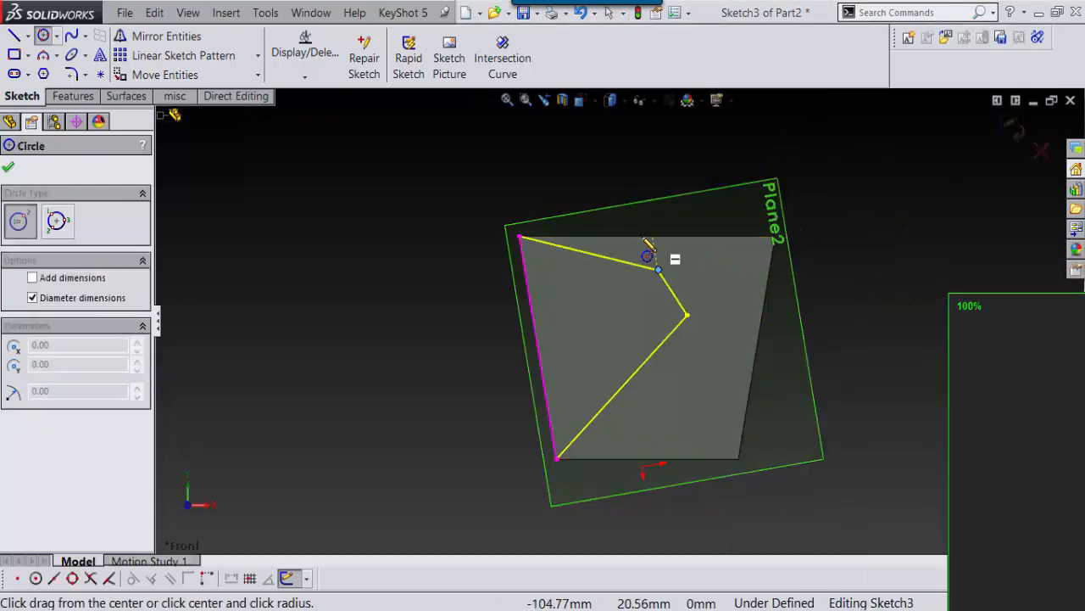
right_drag(908, 230, 873, 208)
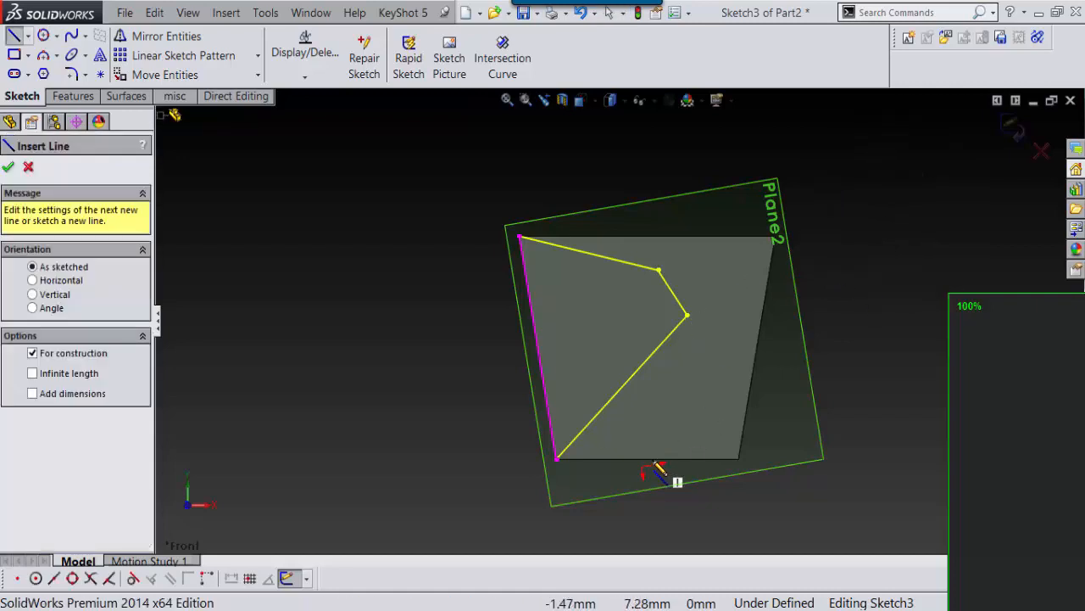
click(54, 578)
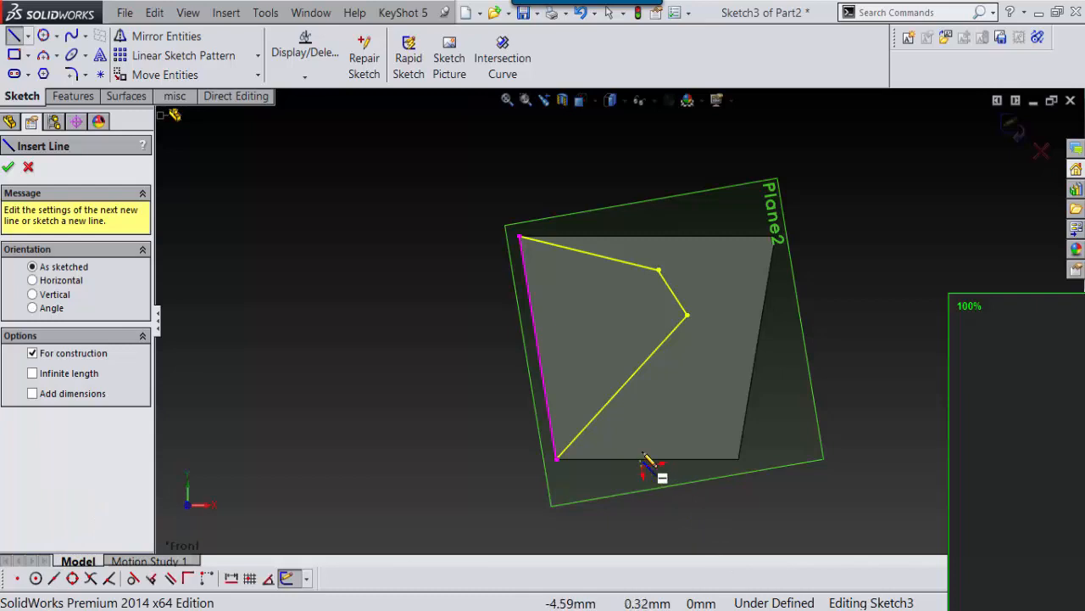
click(642, 459)
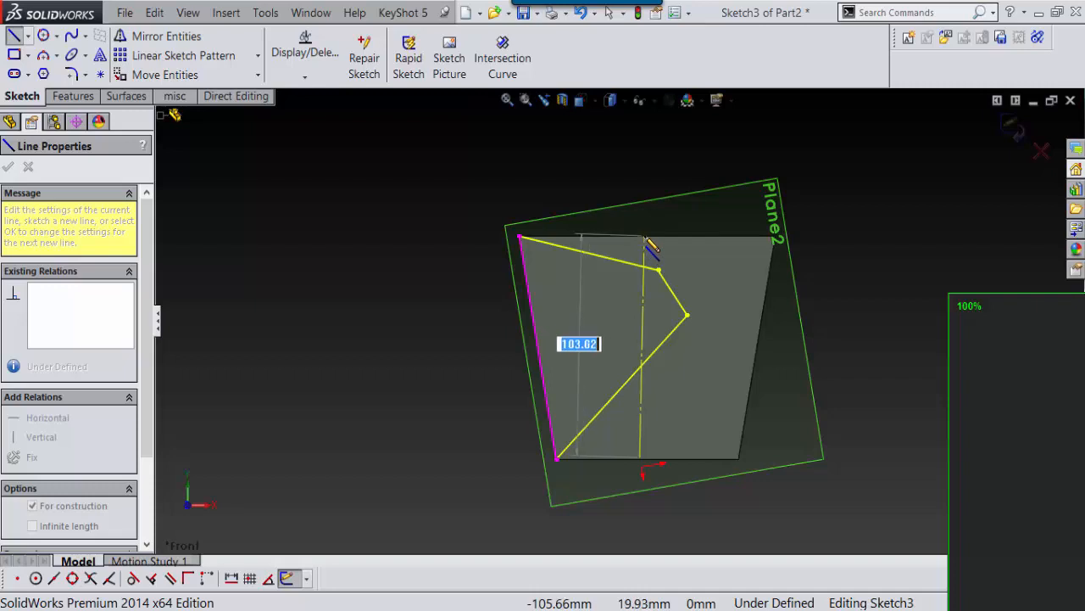
click(644, 238)
key(Escape)
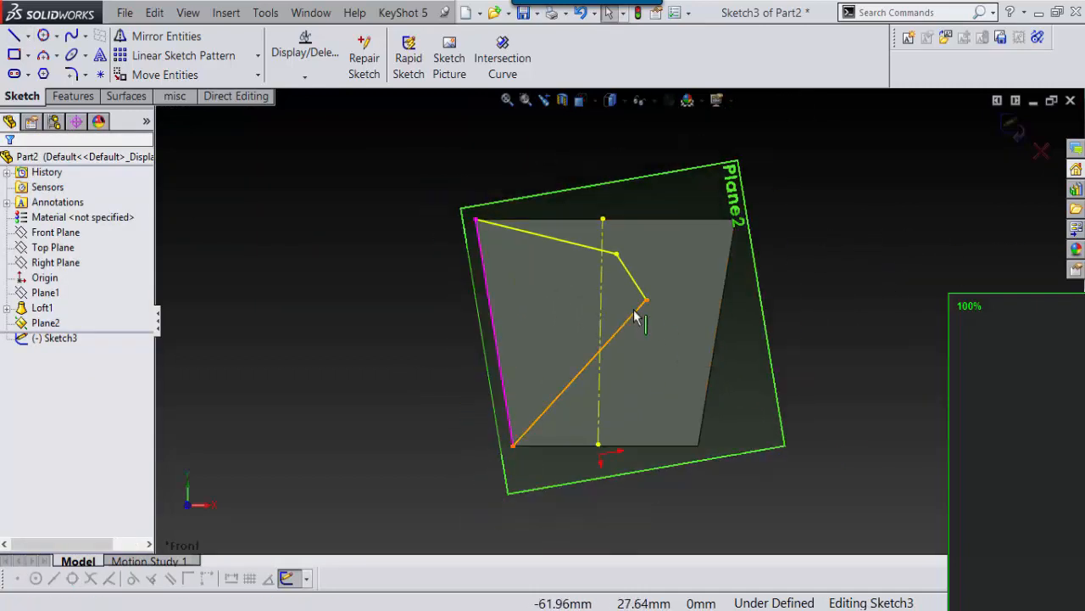
Move the flap profile's two inner corners closer to the construction line, lowering the upper one slightly.
click(617, 255)
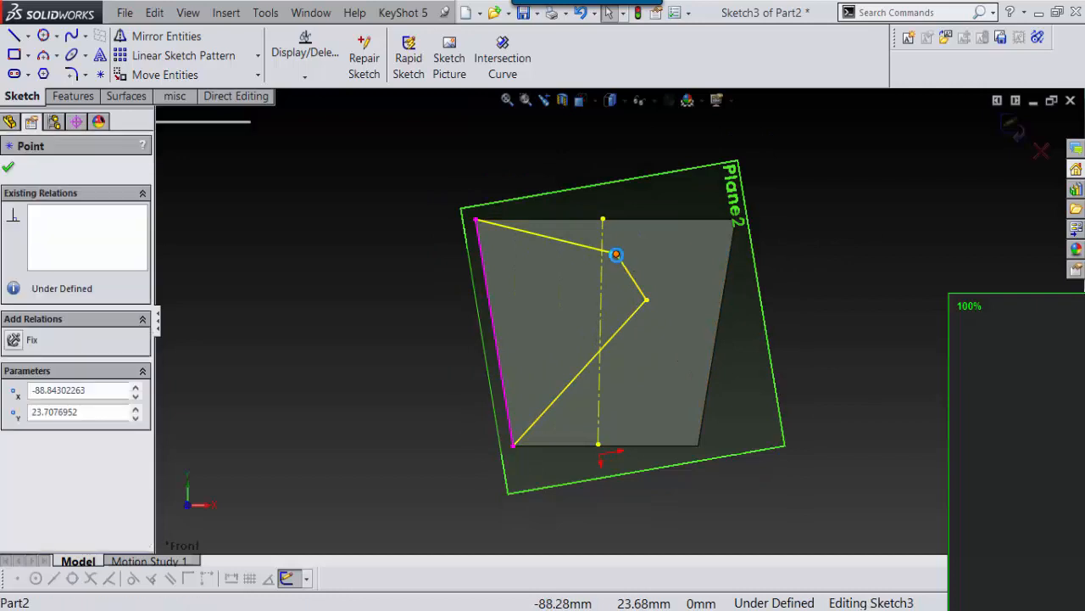
drag(646, 299, 633, 298)
drag(616, 254, 616, 272)
scroll(617, 365, up, 3)
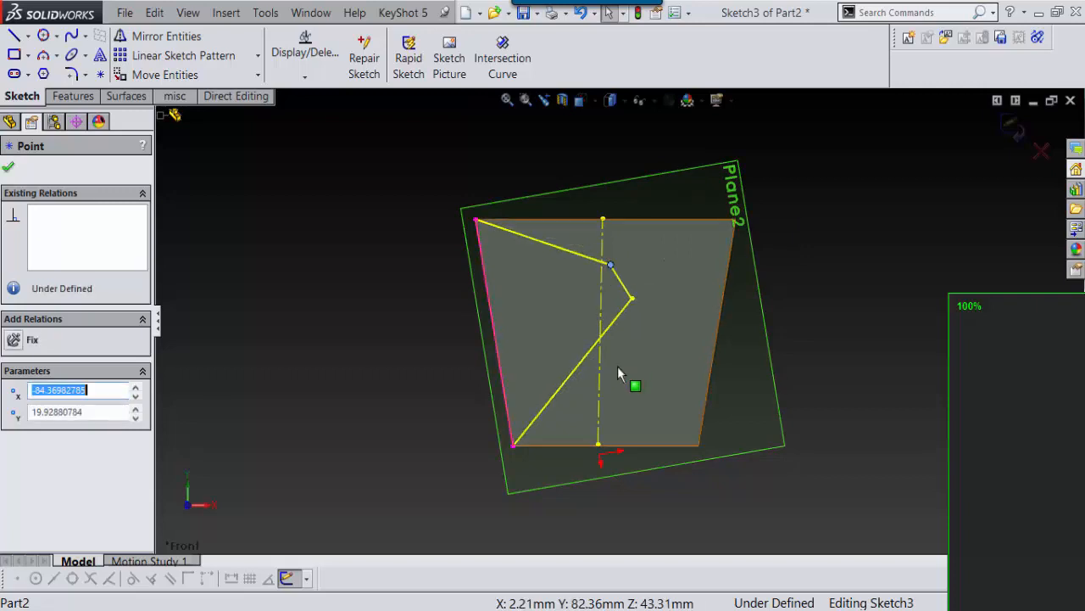
scroll(617, 367, down, 2)
scroll(622, 327, up, 1)
click(812, 217)
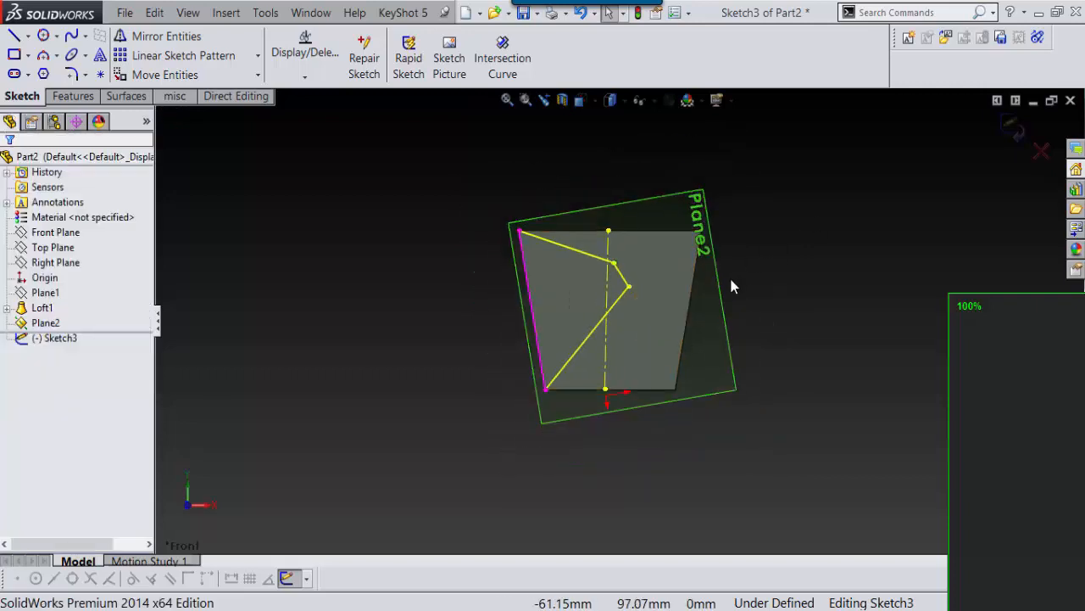
Finish the sketch and extrude the flap profile outward 2 mm as a separate body.
middle_drag(729, 278, 698, 329)
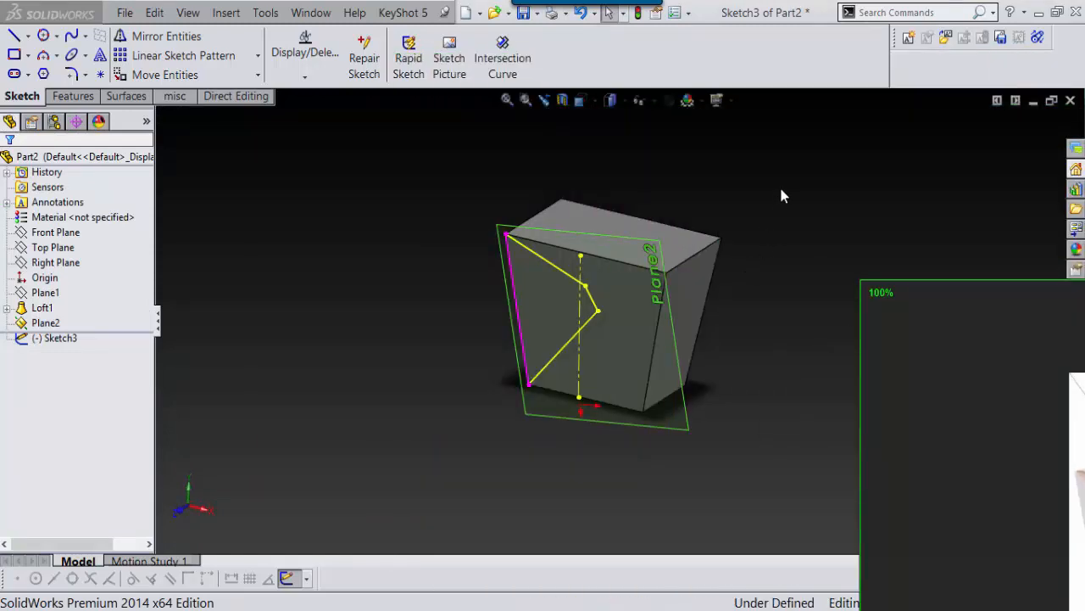
key(ctrl+8)
scroll(669, 293, down, 3)
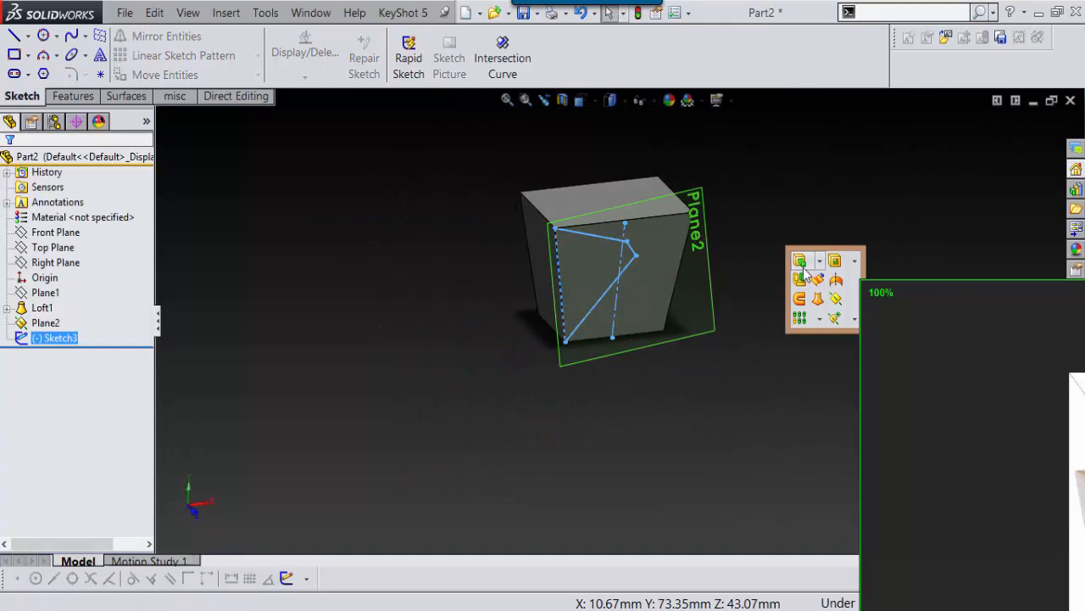
click(802, 263)
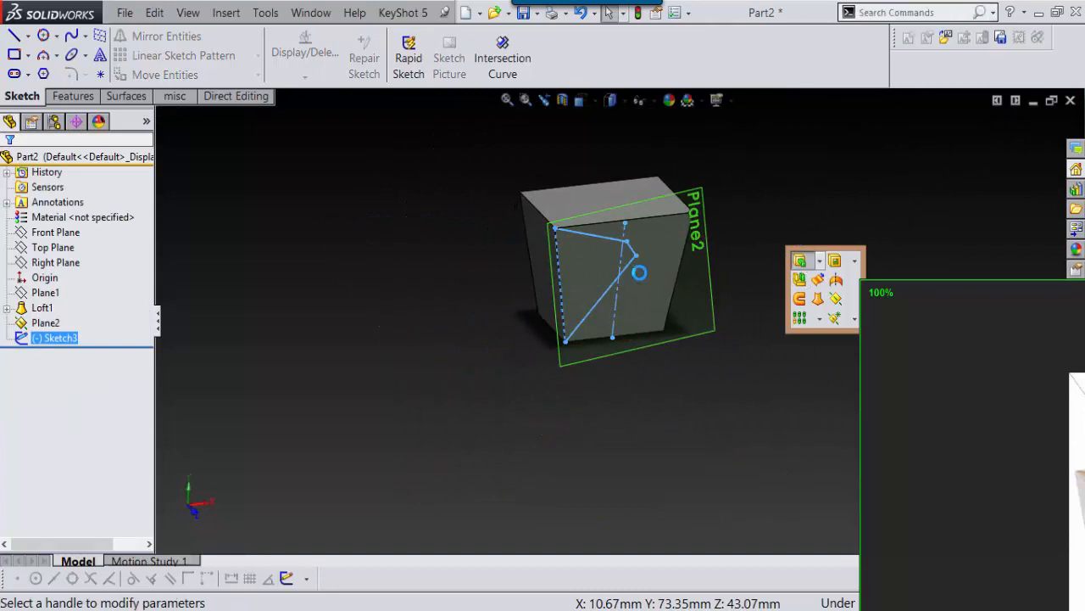
scroll(610, 281, down, 2)
middle_drag(582, 433, 547, 351)
scroll(547, 351, down, 4)
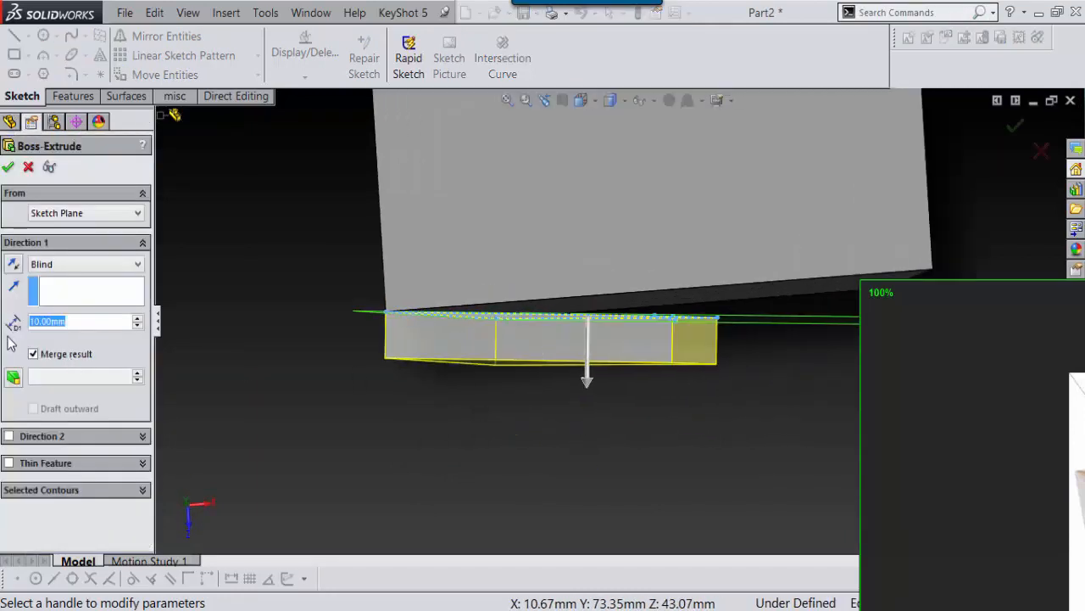
text(2)
key(Return)
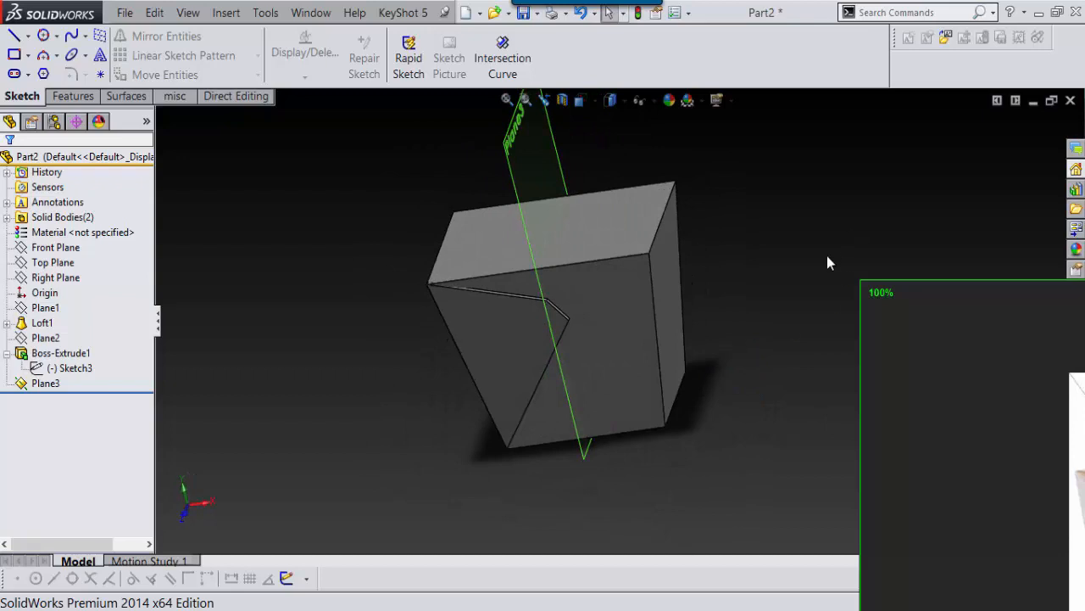
Mirror the extruded flap body about the vertical middle plane, Plane3, without merging solids.
key(s)
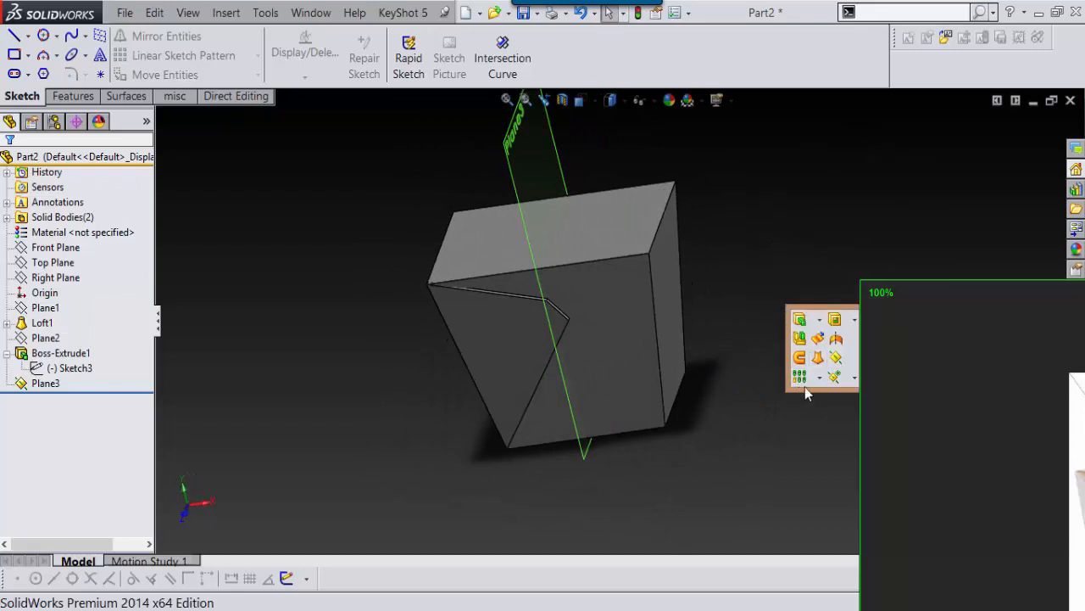
click(802, 340)
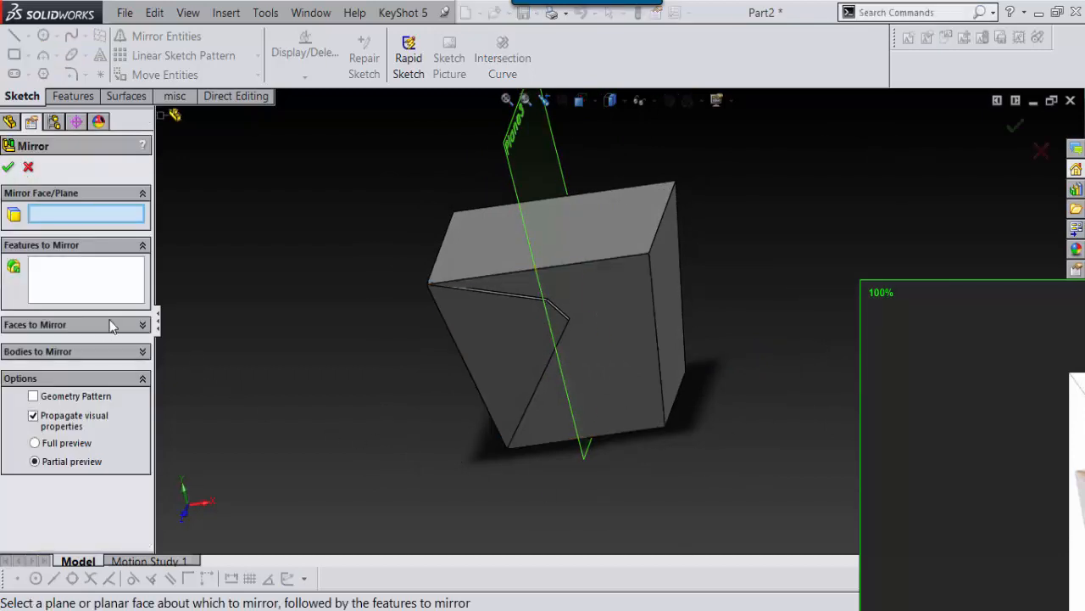
click(75, 351)
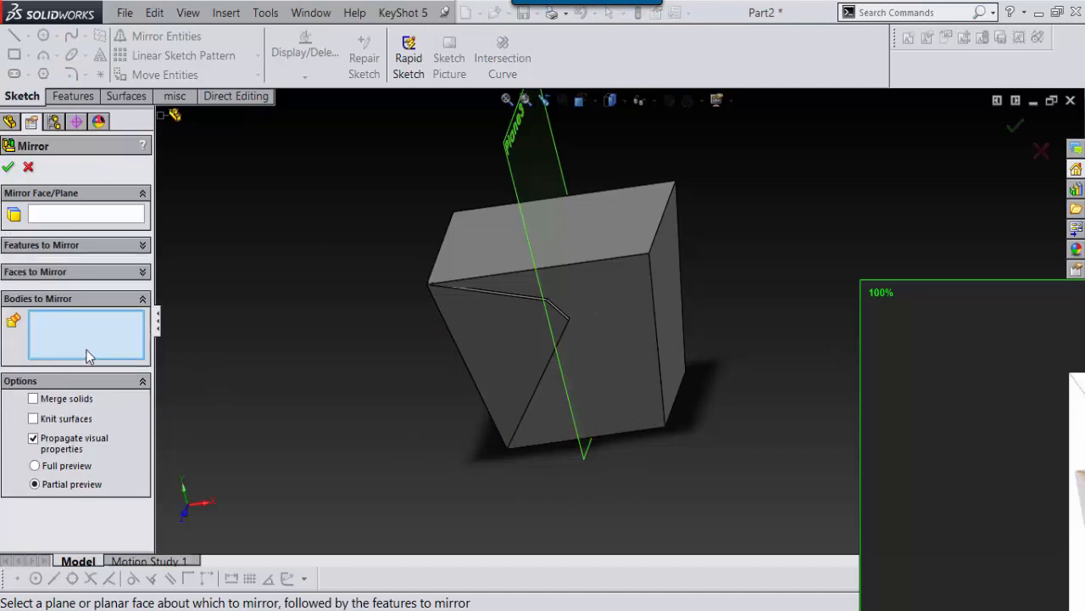
click(521, 351)
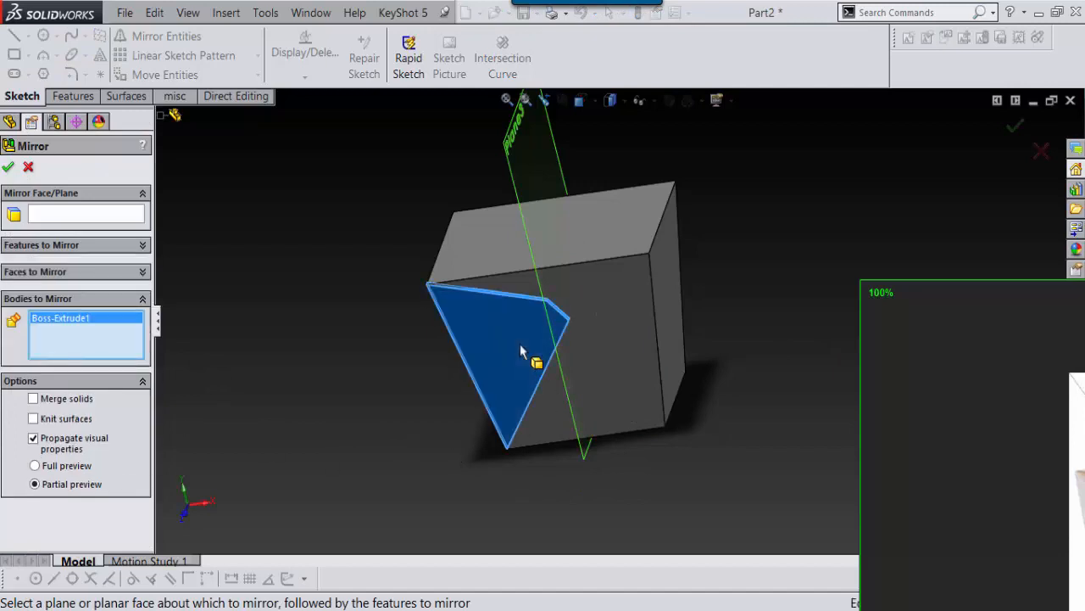
click(94, 217)
click(509, 148)
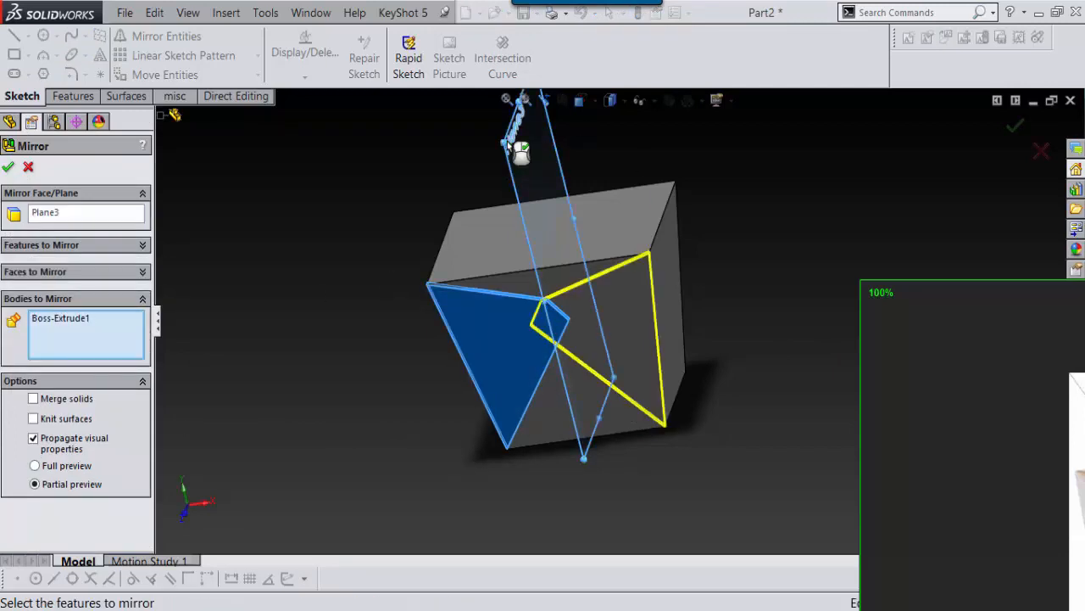
key(Return)
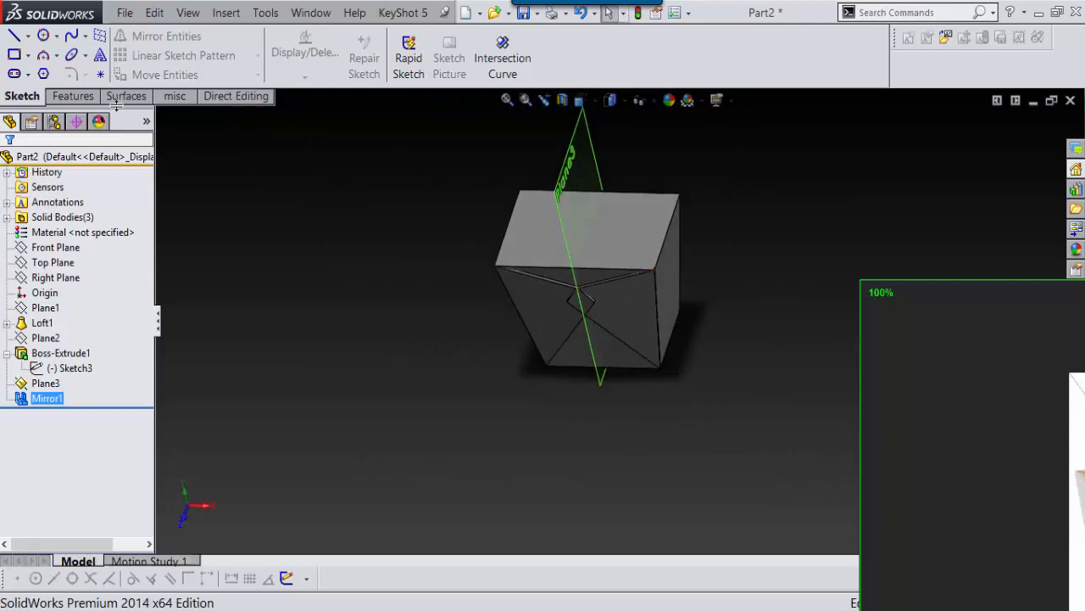
Rotate the mirrored flap body 3° about an edge, without copying it, so it tucks beneath the other flap.
click(174, 96)
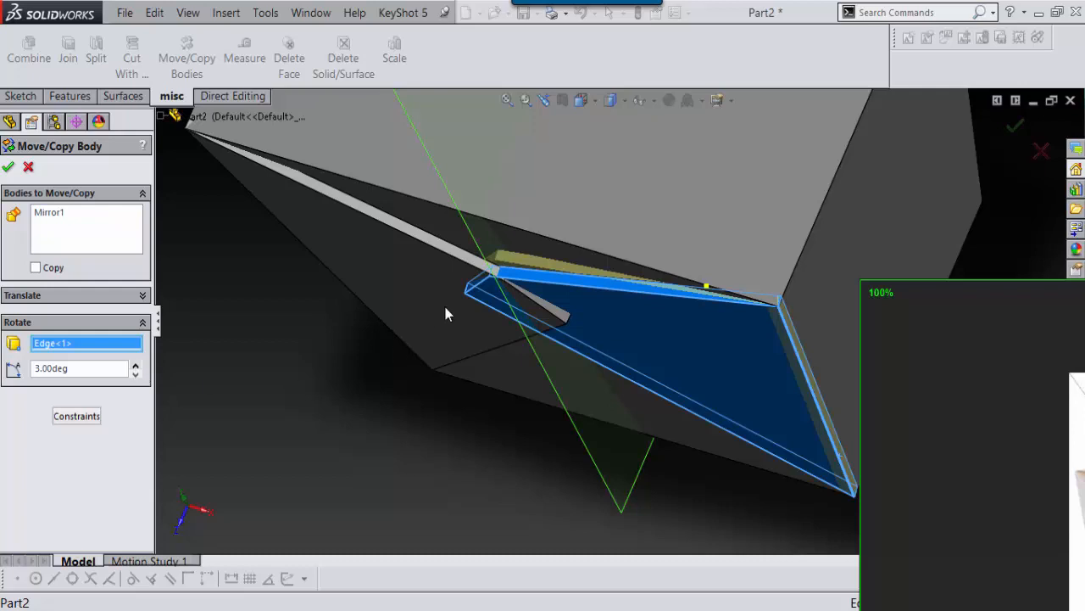
middle_drag(445, 308, 475, 288)
scroll(534, 327, down, 5)
scroll(521, 352, up, 5)
key(Return)
scroll(475, 289, up, 2)
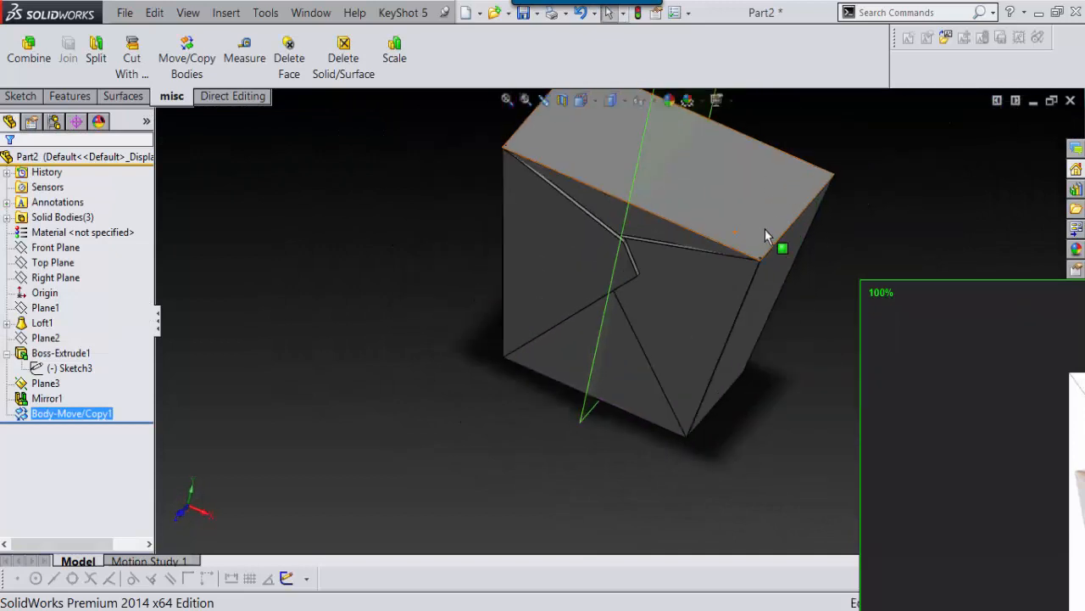
Create a mid plane between the box's front face and the opposite back face.
middle_drag(695, 305, 643, 297)
scroll(622, 277, up, 3)
scroll(637, 245, down, 3)
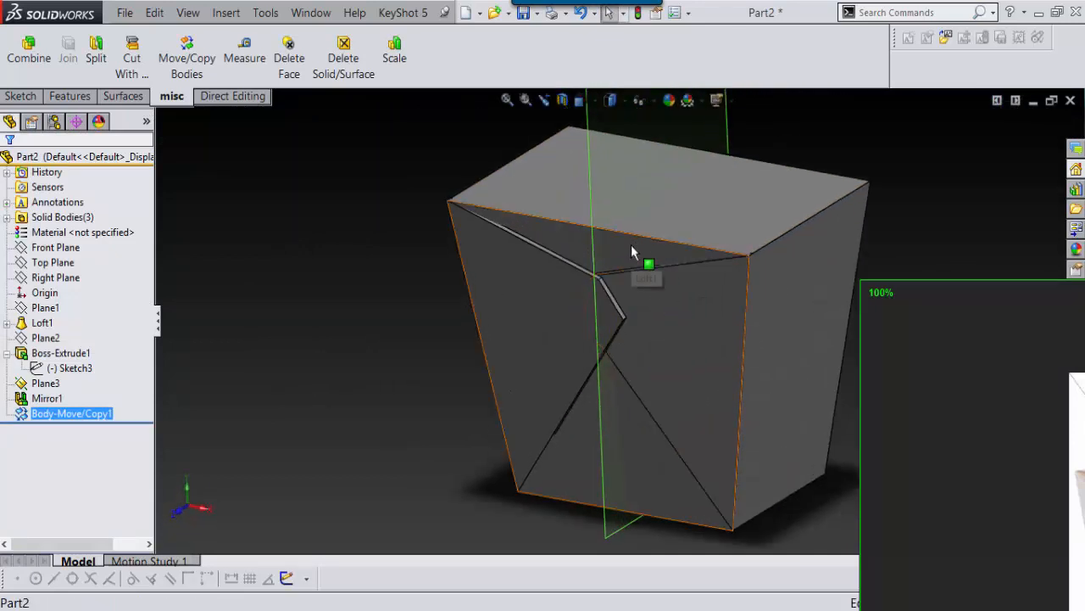
click(631, 244)
scroll(630, 244, up, 3)
middle_drag(732, 308, 658, 397)
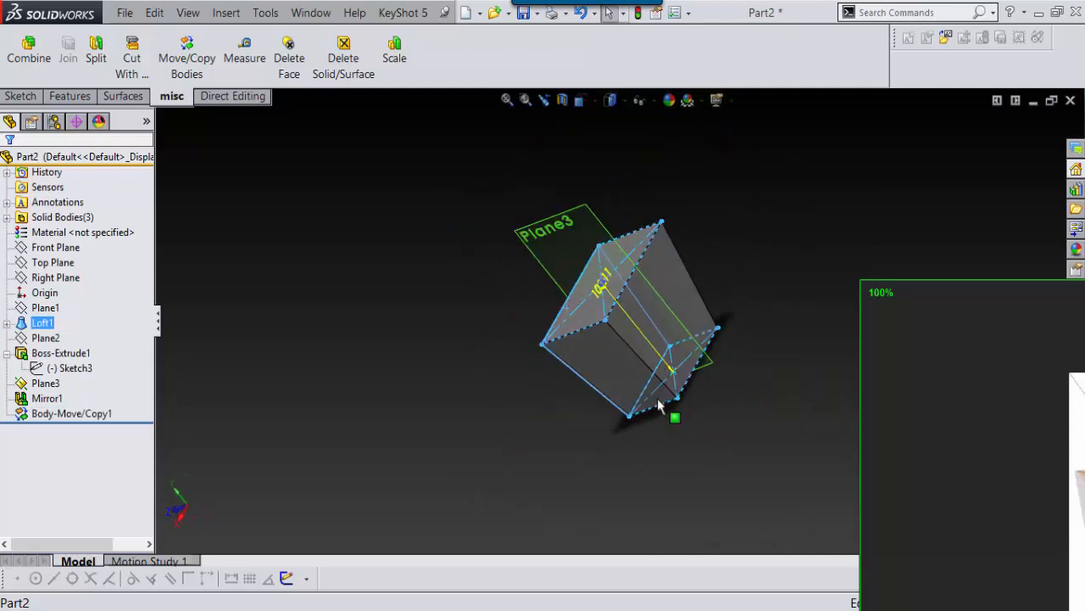
ctrl+click(668, 273)
click(769, 232)
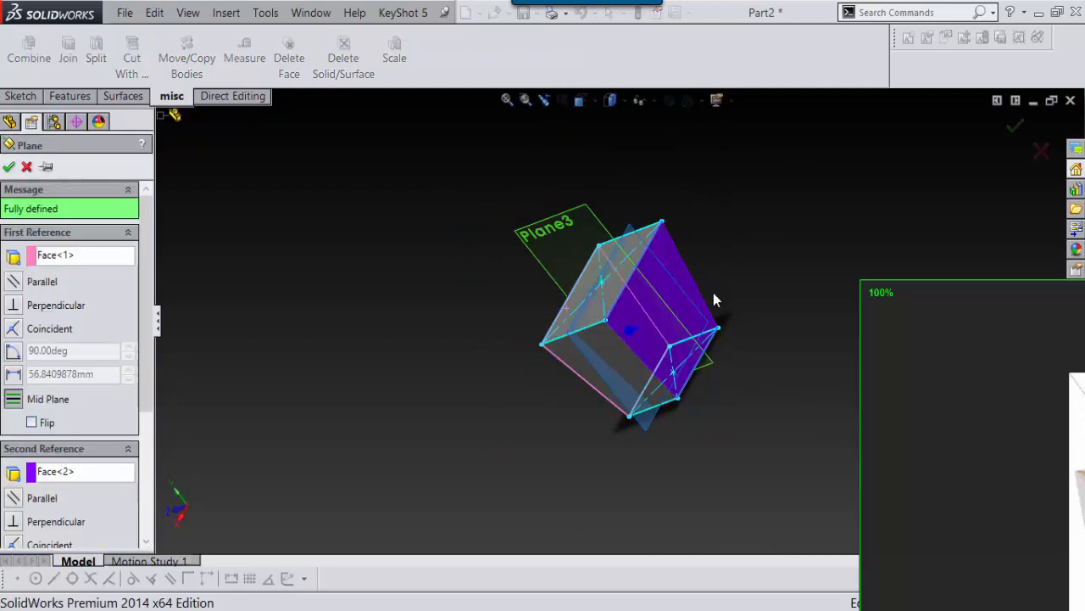
middle_drag(713, 299, 681, 274)
scroll(673, 279, down, 3)
scroll(709, 326, up, 2)
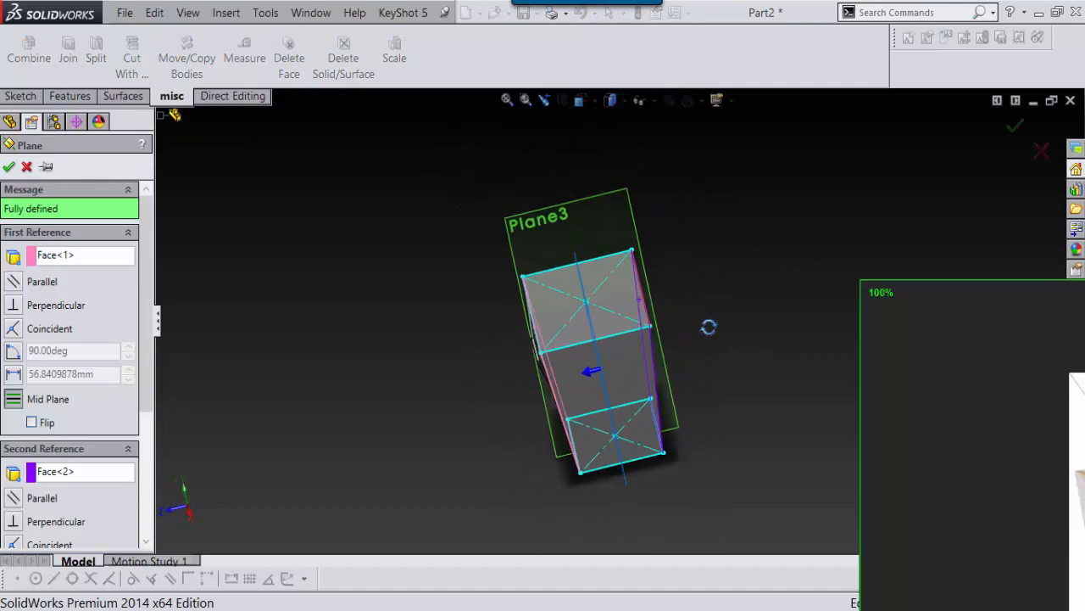
middle_drag(709, 326, 731, 298)
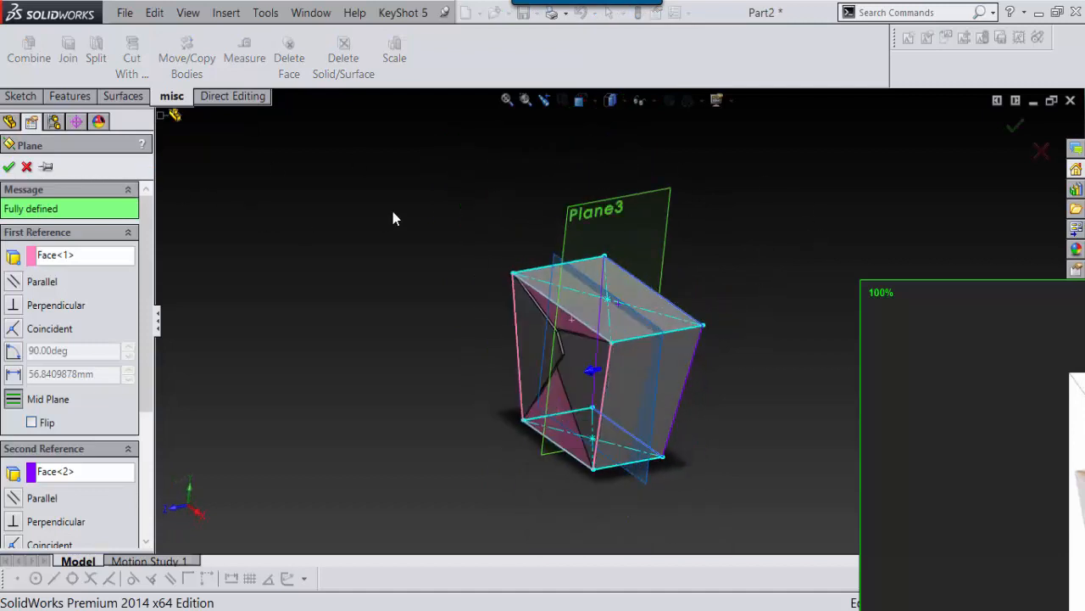
right_drag(368, 208, 415, 266)
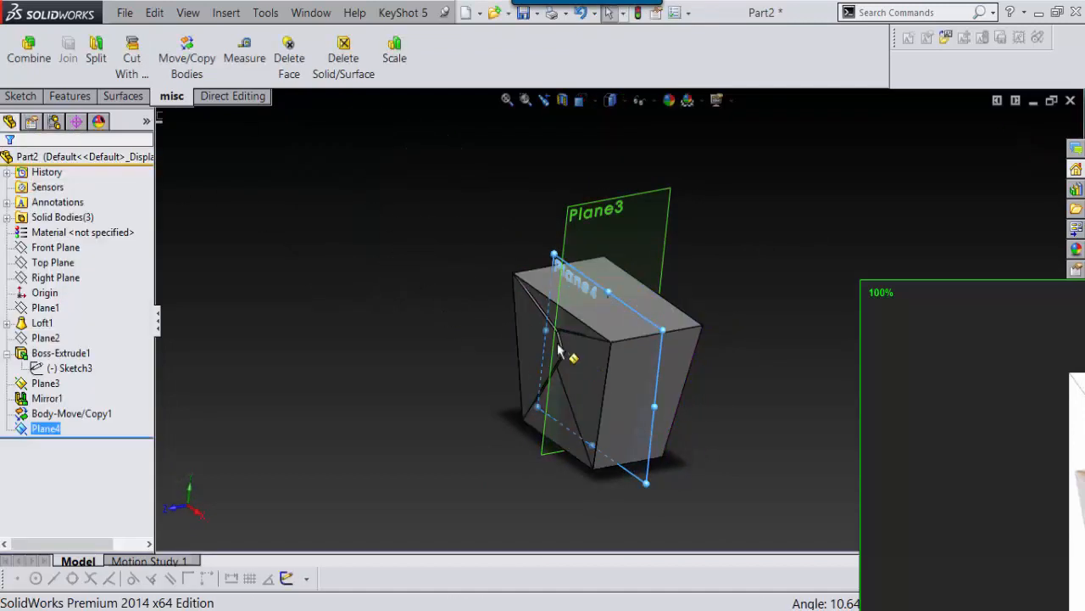
Mirror both front flap bodies about the new mid plane, Plane4, to the back of the box without merging solids.
scroll(558, 347, down, 5)
scroll(558, 348, up, 6)
scroll(405, 222, down, 2)
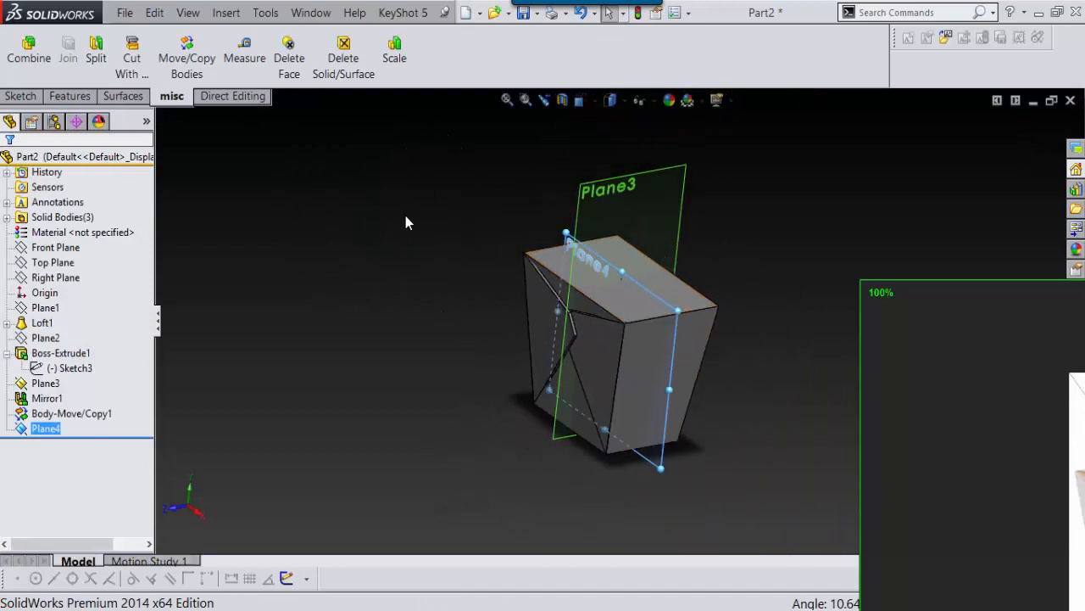
right_drag(405, 222, 361, 275)
click(357, 336)
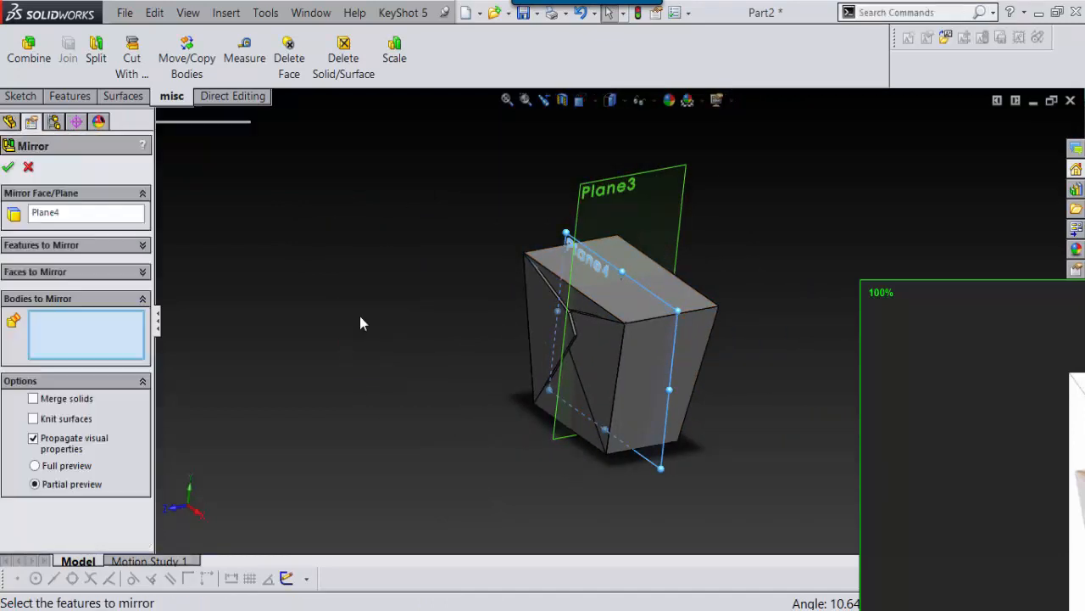
scroll(657, 279, down, 3)
scroll(510, 424, up, 3)
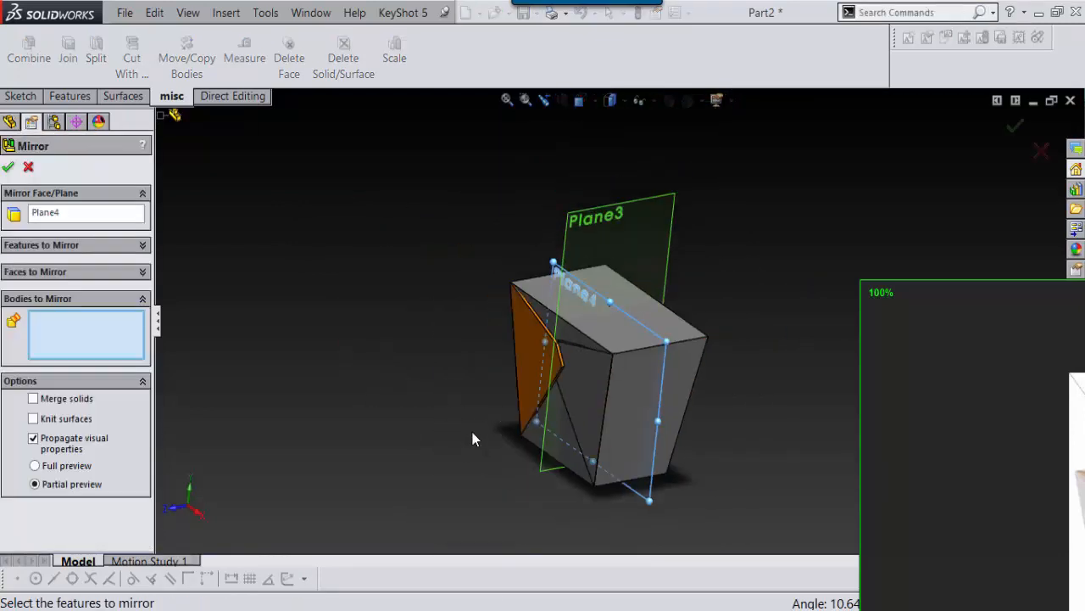
click(527, 347)
click(566, 370)
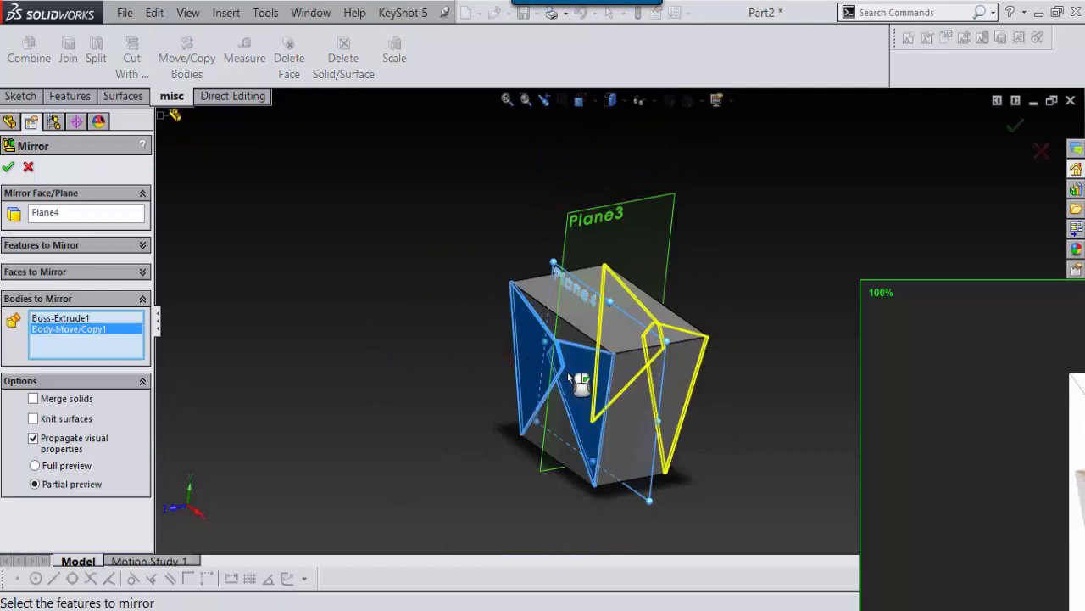
middle_drag(563, 370, 506, 410)
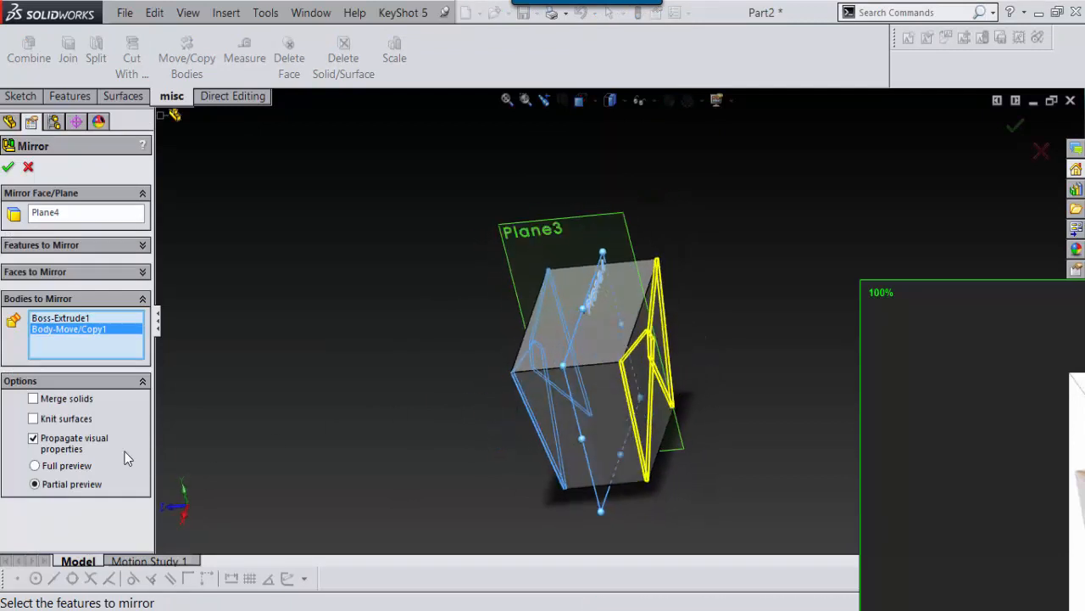
Hide the two middle planes, Plane3 and Plane4.
click(604, 191)
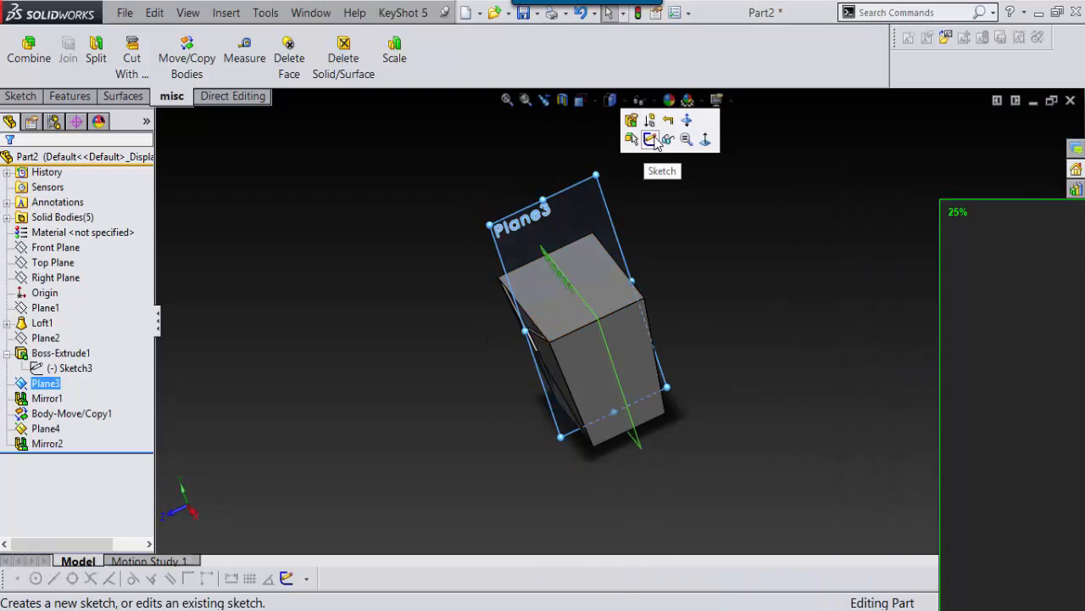
click(671, 139)
middle_drag(618, 365, 589, 286)
click(641, 267)
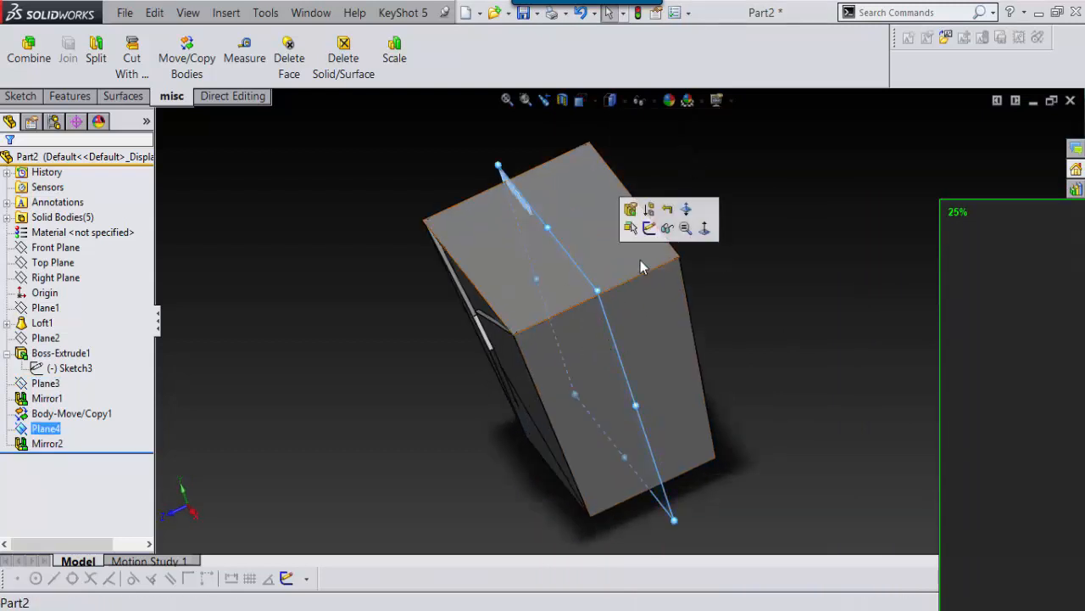
click(667, 227)
Create a reference plane through the front edge of the box's top face, angled 3° to that face.
middle_drag(658, 232, 595, 283)
scroll(614, 270, down, 3)
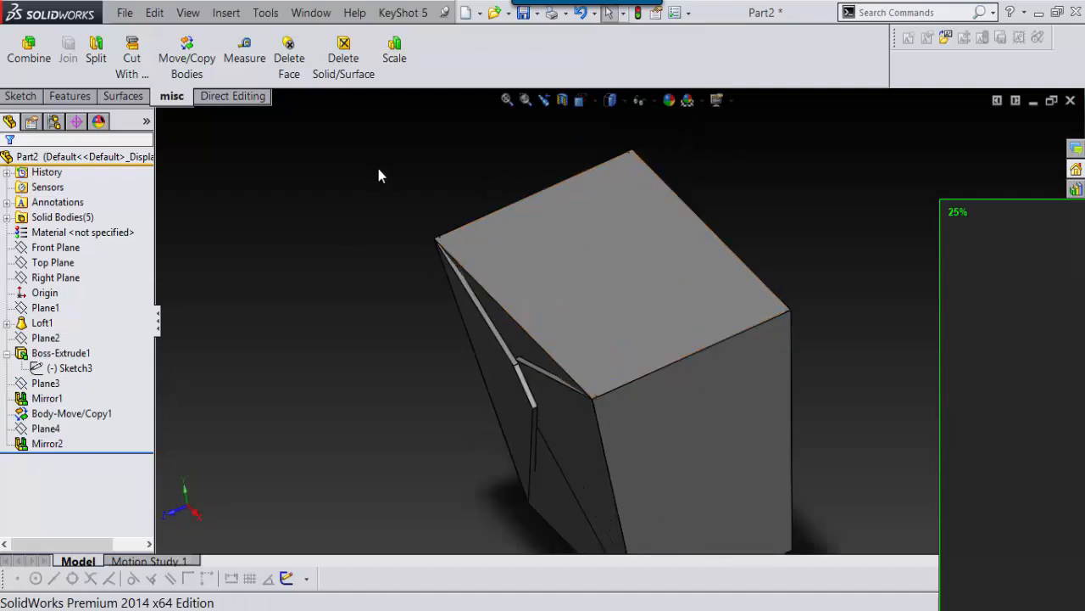
right_drag(379, 169, 290, 176)
scroll(511, 328, down, 2)
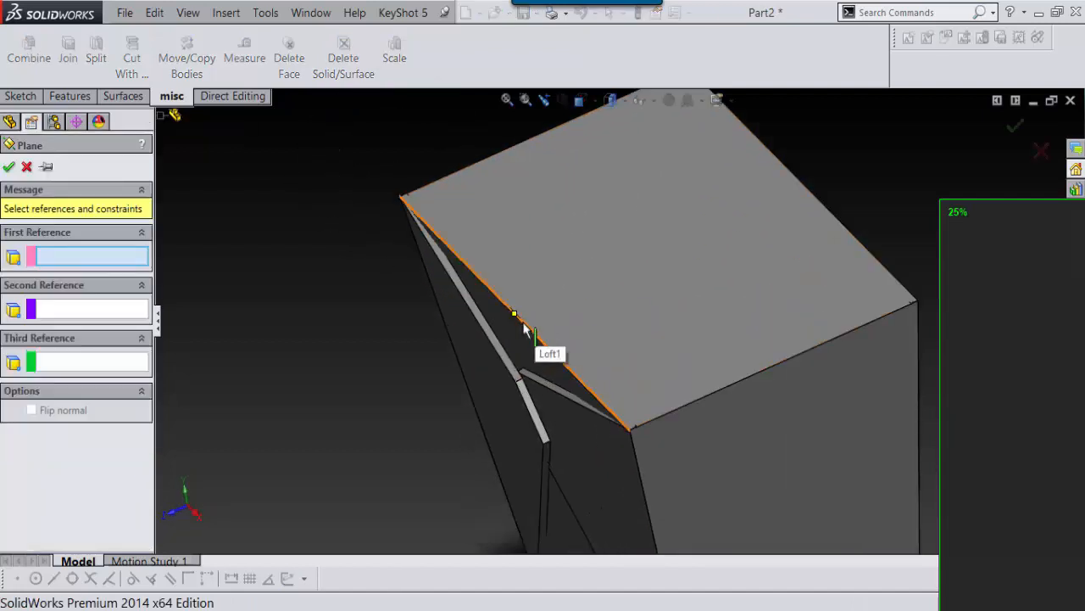
click(525, 327)
click(567, 290)
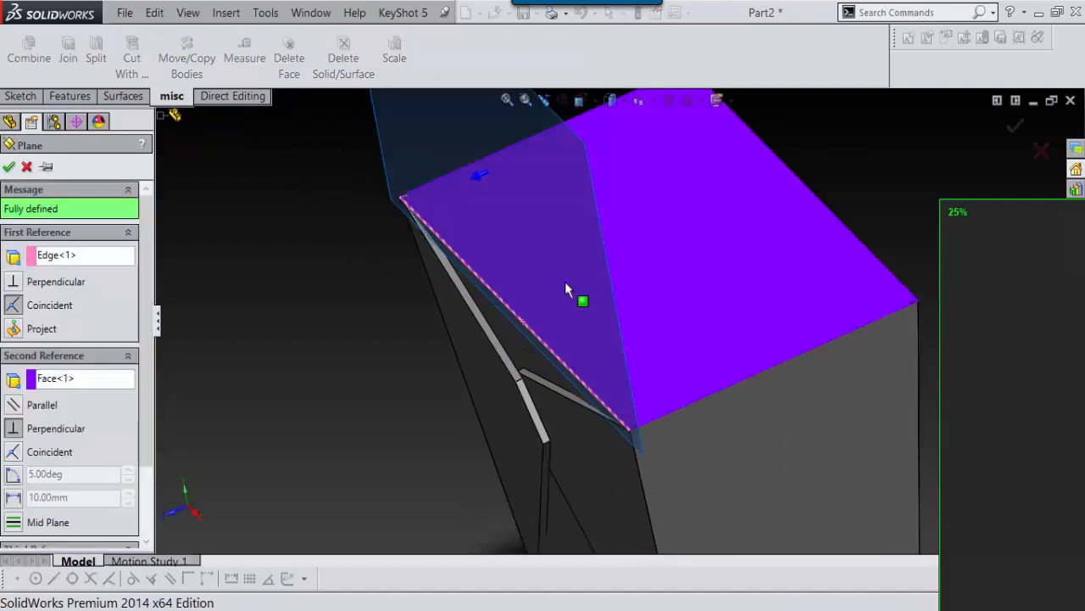
click(12, 473)
middle_drag(593, 323, 625, 334)
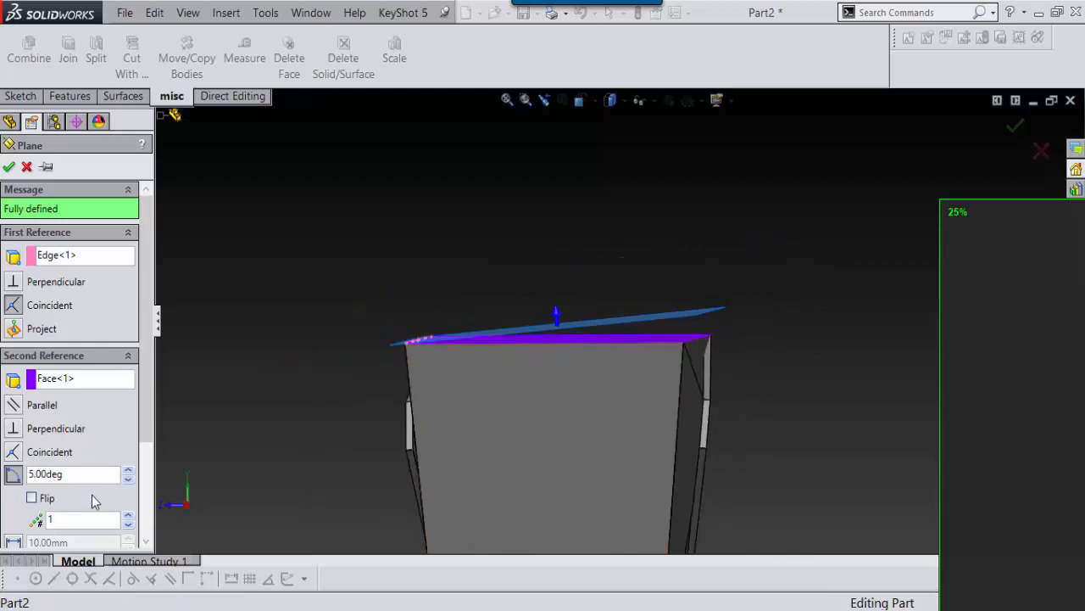
click(128, 481)
click(127, 481)
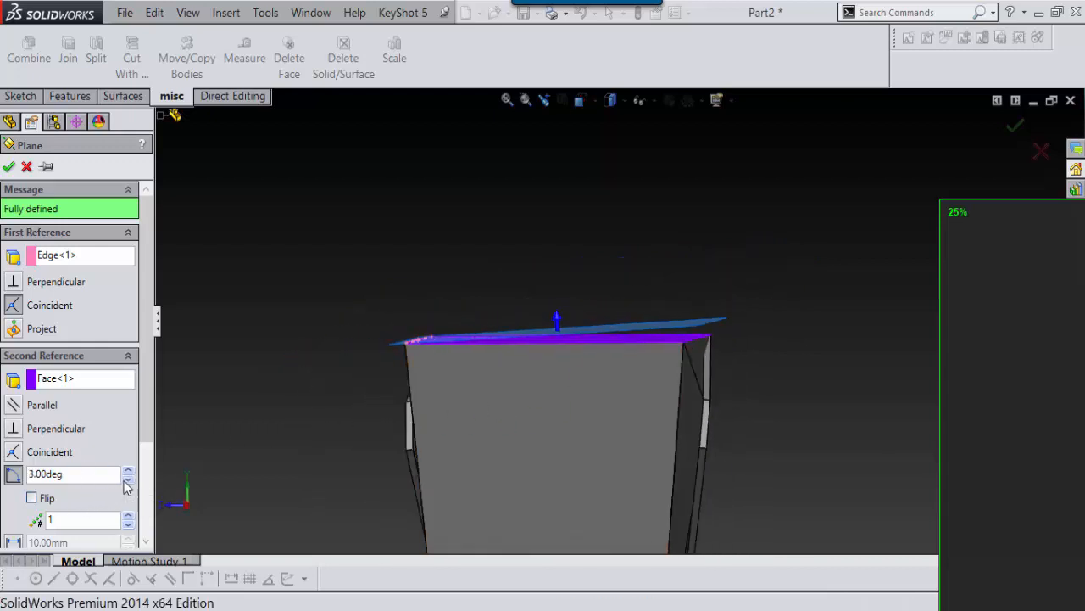
scroll(318, 386, up, 2)
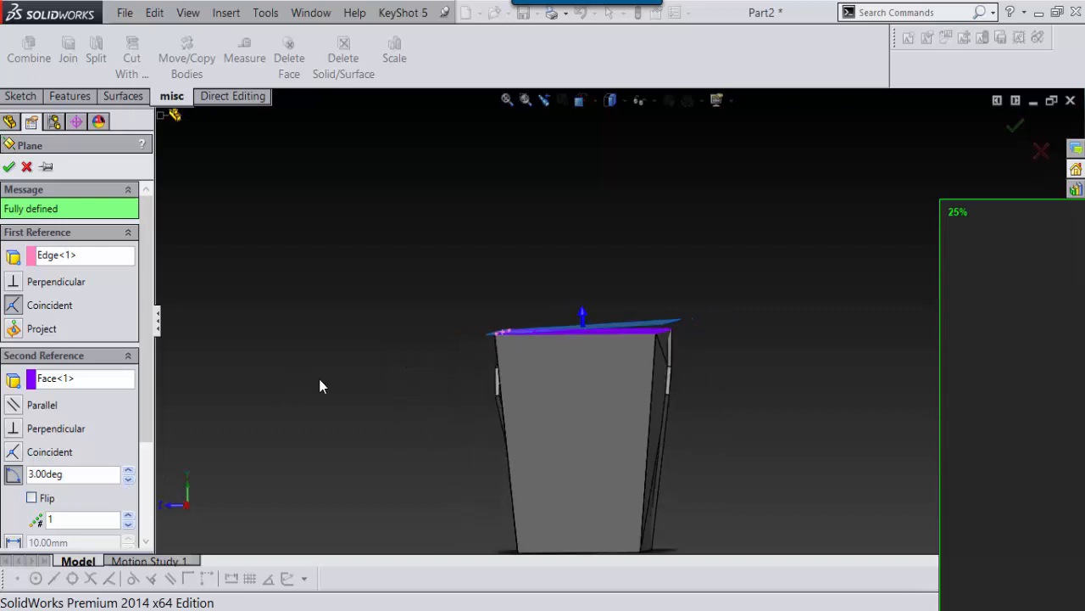
click(9, 167)
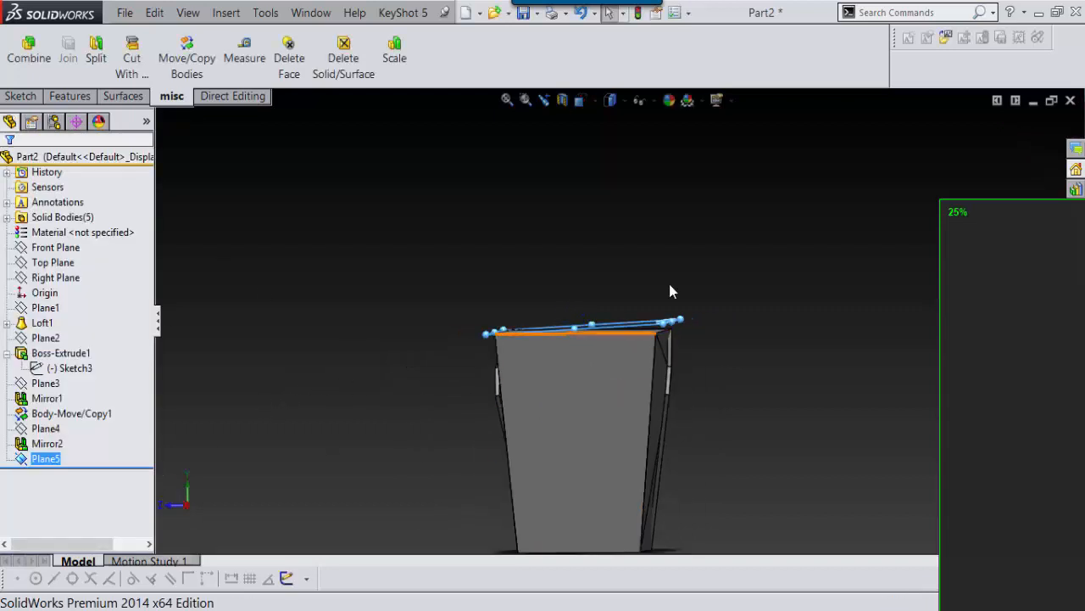
On the angled Plane5, sketch a corner rectangle about 43.5 mm deep from the top face's front left corner to beyond its right edge.
middle_drag(683, 277, 664, 332)
click(608, 249)
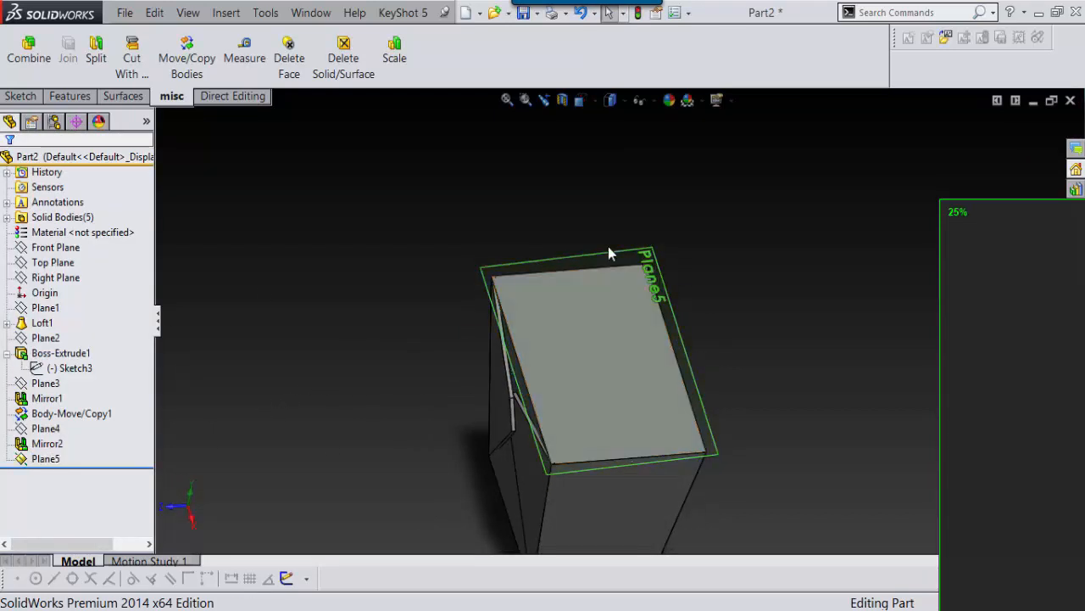
click(608, 255)
click(678, 201)
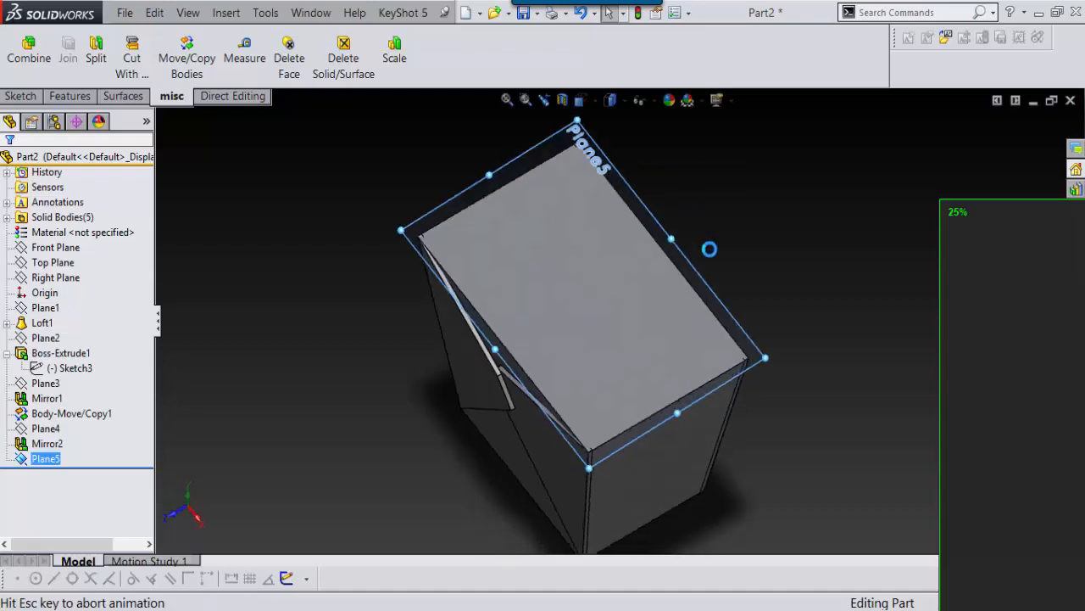
mouse_move(364, 424)
right_down()
mouse_move(368, 442)
mouse_move(356, 436)
mouse_move(366, 444)
right_up()
scroll(588, 358, down, 2)
scroll(564, 399, up, 1)
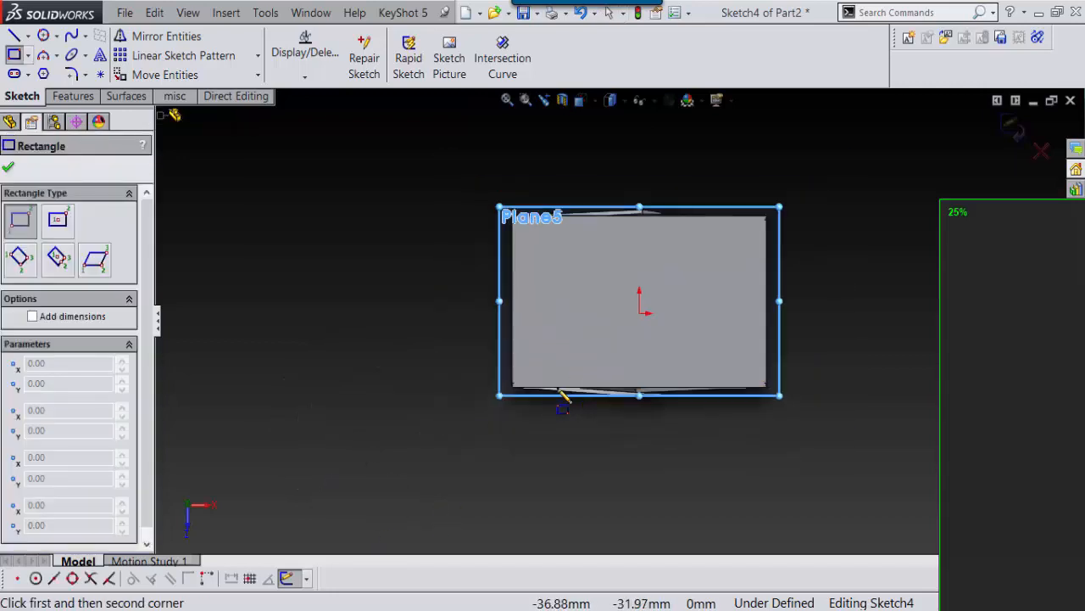
right_drag(512, 451, 527, 480)
click(514, 387)
click(813, 293)
key(Escape)
scroll(819, 345, down, 3)
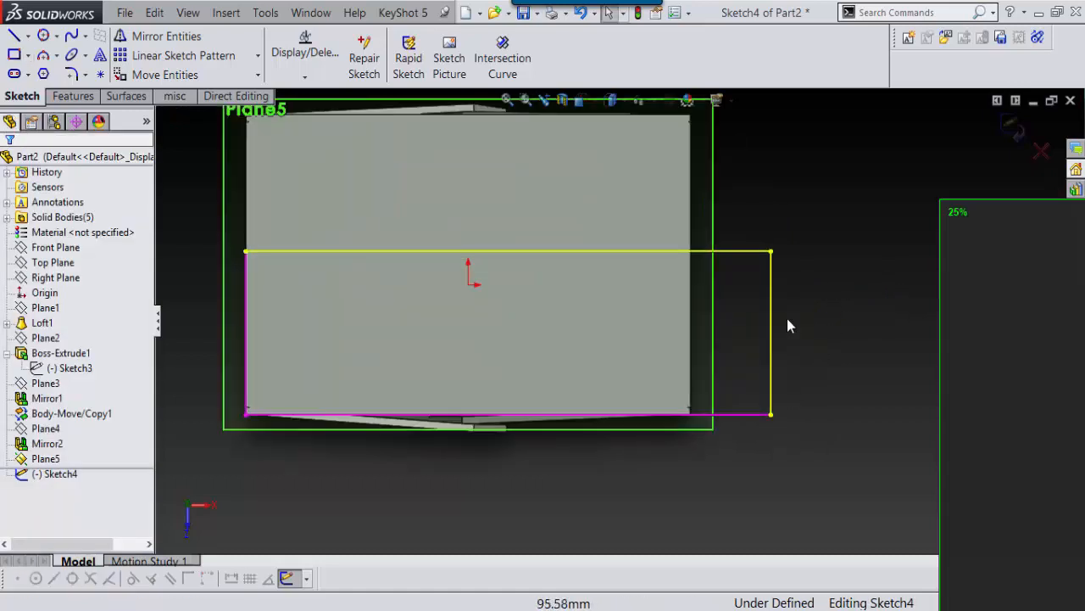
Make the rectangle's right side collinear with the right edge of the box's top face.
click(770, 321)
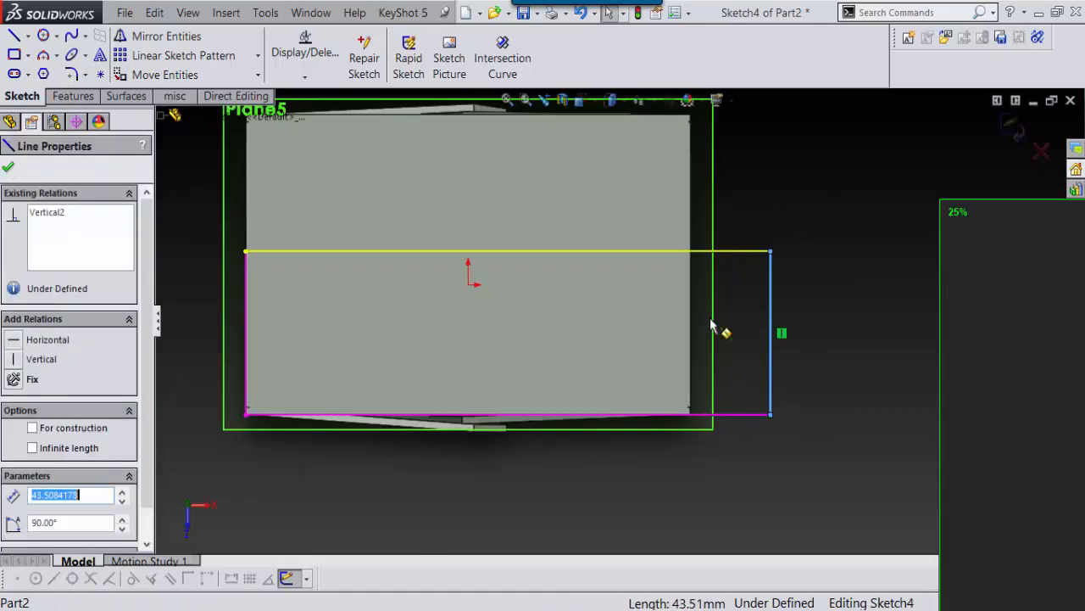
ctrl+click(694, 330)
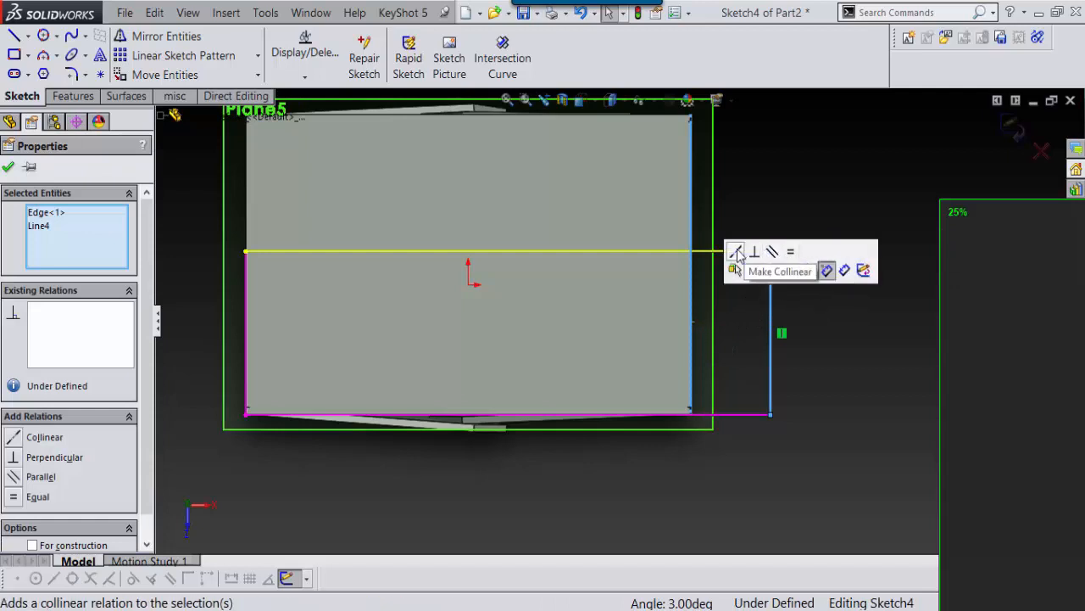
click(736, 253)
scroll(613, 316, up, 5)
scroll(582, 315, down, 2)
scroll(598, 314, up, 1)
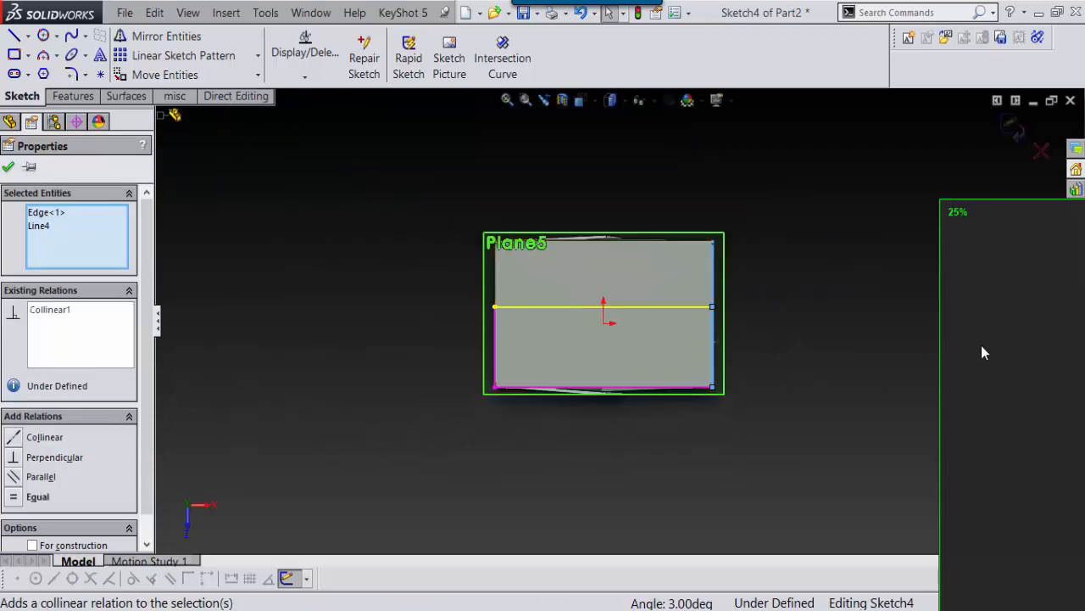
Check the lid shape in the reference image and draw a construction line from the rectangle's rear midpoint to its front side.
drag(981, 345, 501, 242)
scroll(761, 317, down, 1)
scroll(762, 307, up, 4)
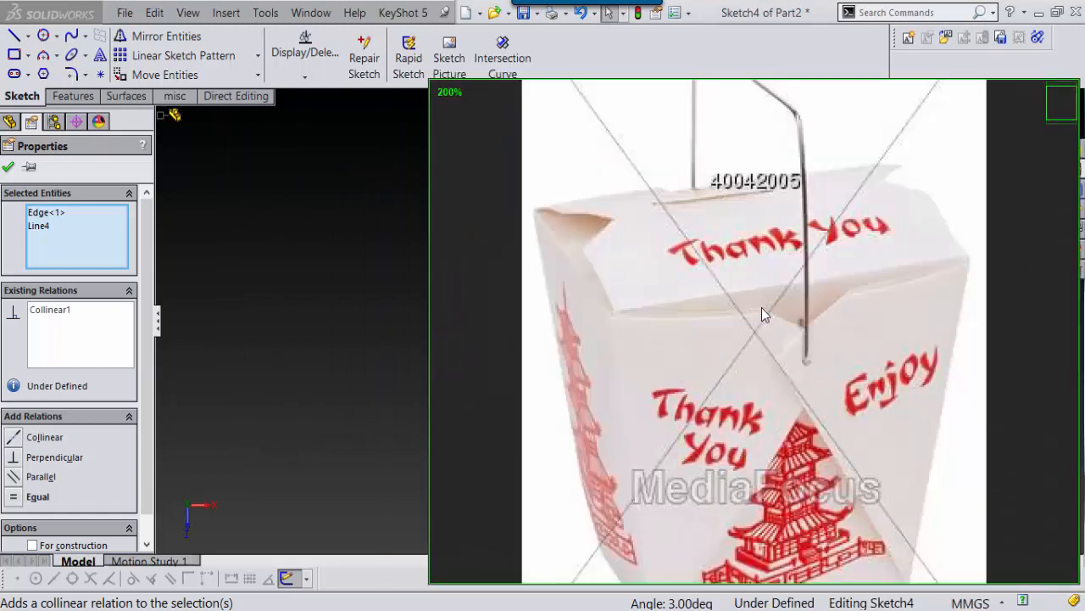
drag(651, 264, 1047, 272)
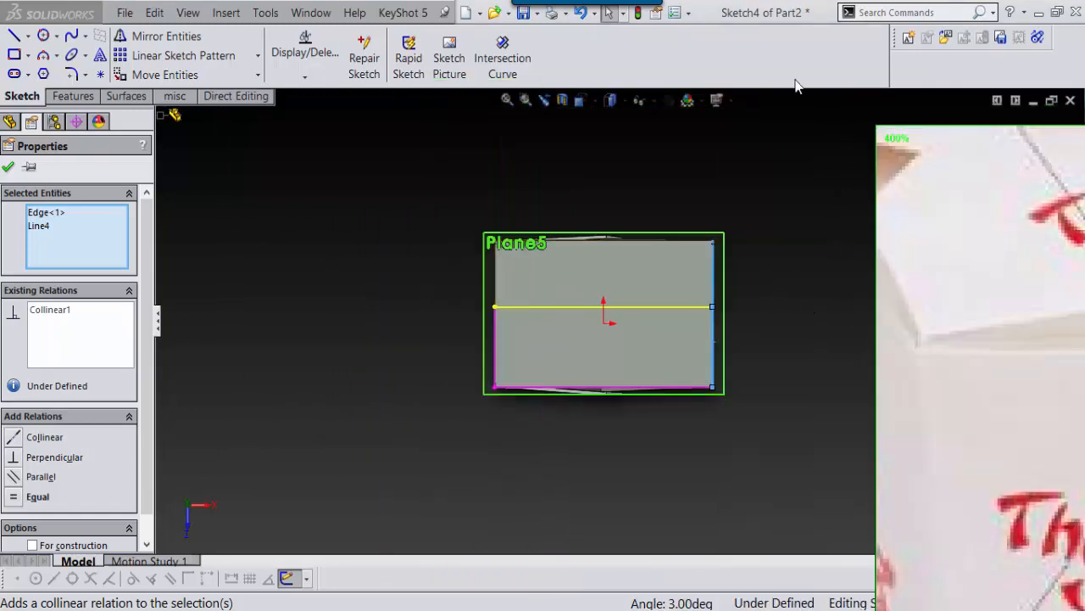
scroll(632, 320, down, 3)
right_drag(227, 351, 270, 397)
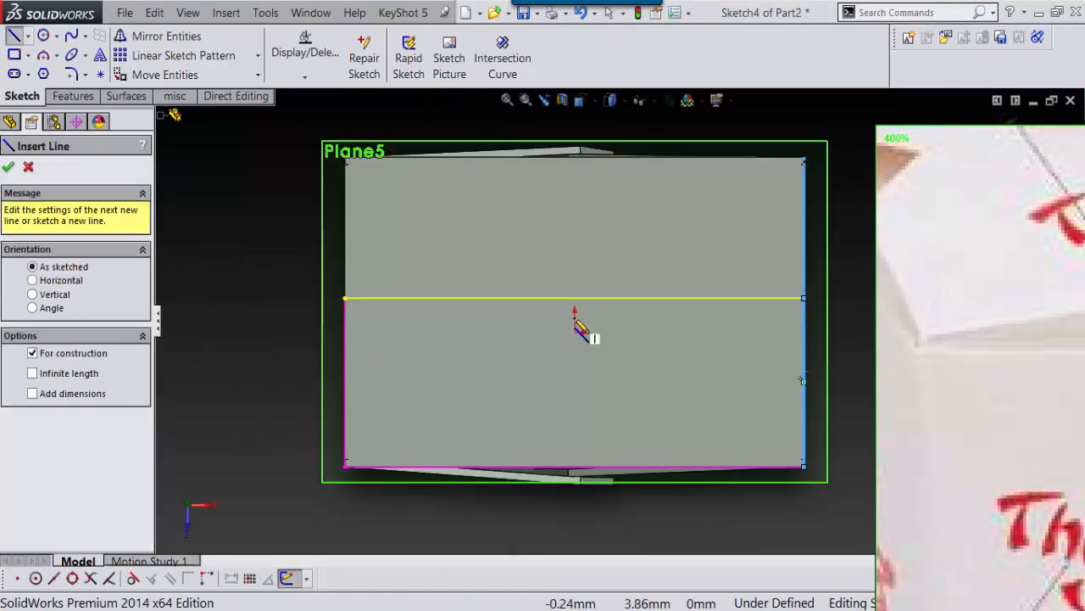
click(574, 297)
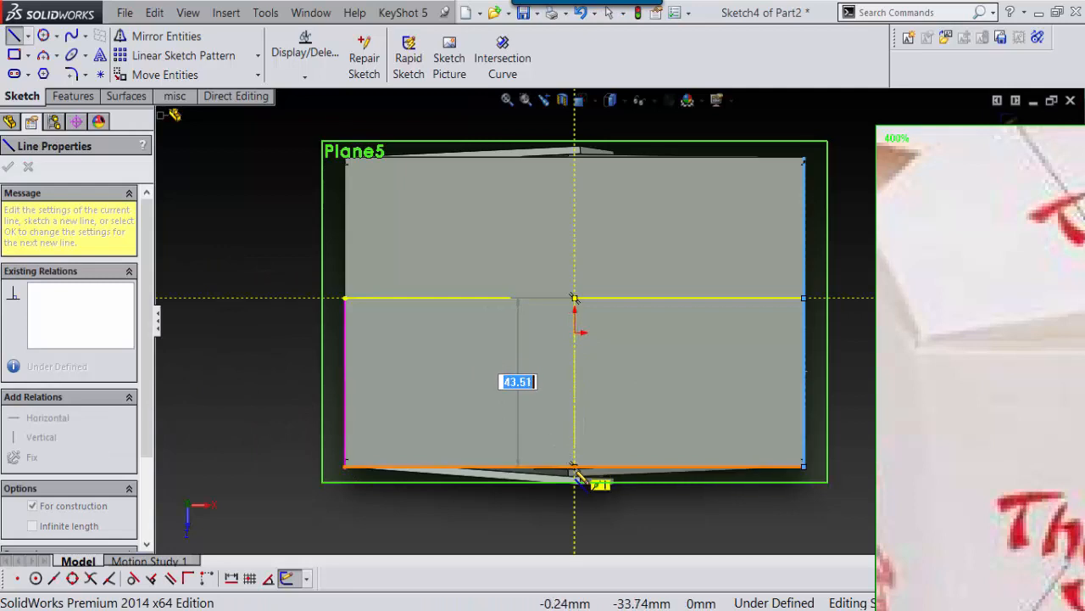
click(529, 477)
key(f)
Draw a diagonal line across the rectangle's rear left corner, from its left side to its rear side.
right_drag(330, 368, 362, 412)
scroll(600, 343, down, 4)
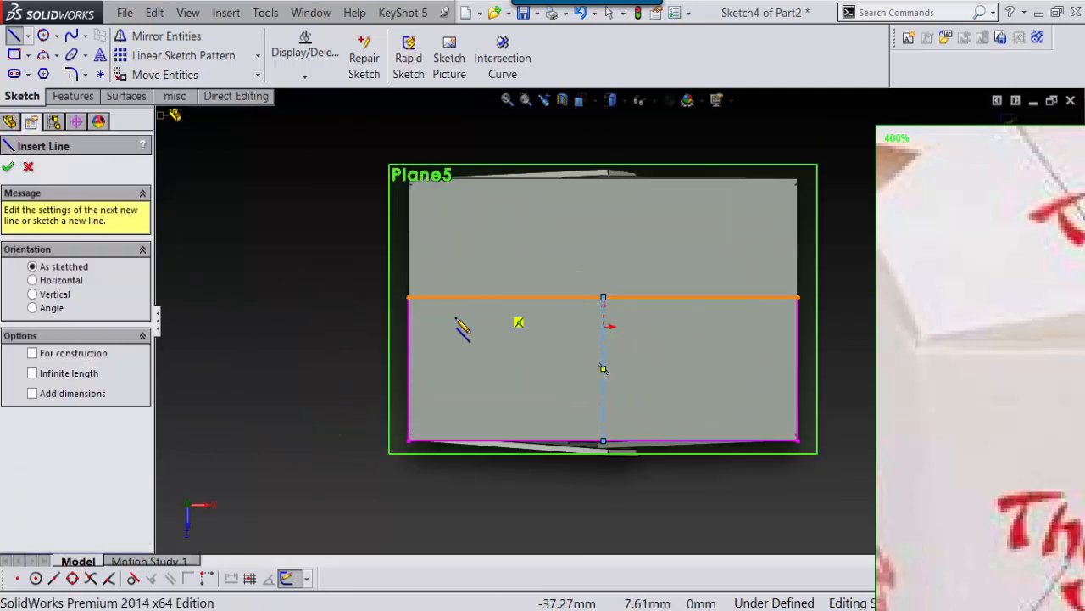
click(409, 356)
click(520, 297)
key(Escape)
scroll(810, 278, up, 3)
mouse_move(451, 315)
right_down()
mouse_move(426, 328)
mouse_move(429, 346)
mouse_move(387, 410)
right_up()
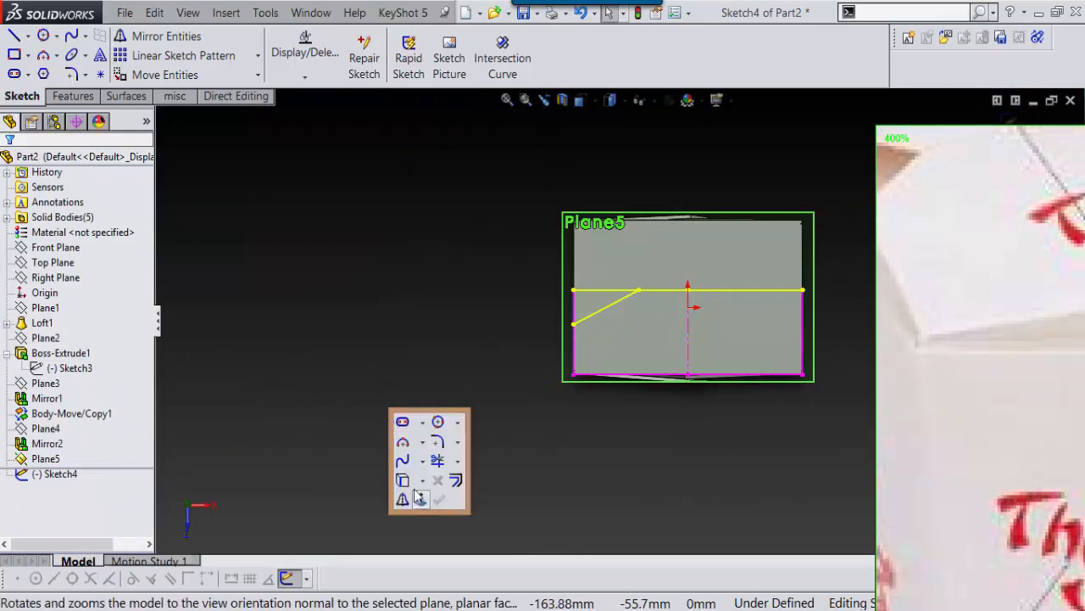
Mirror the diagonal corner line about the vertical construction centreline.
click(404, 498)
scroll(738, 298, down, 3)
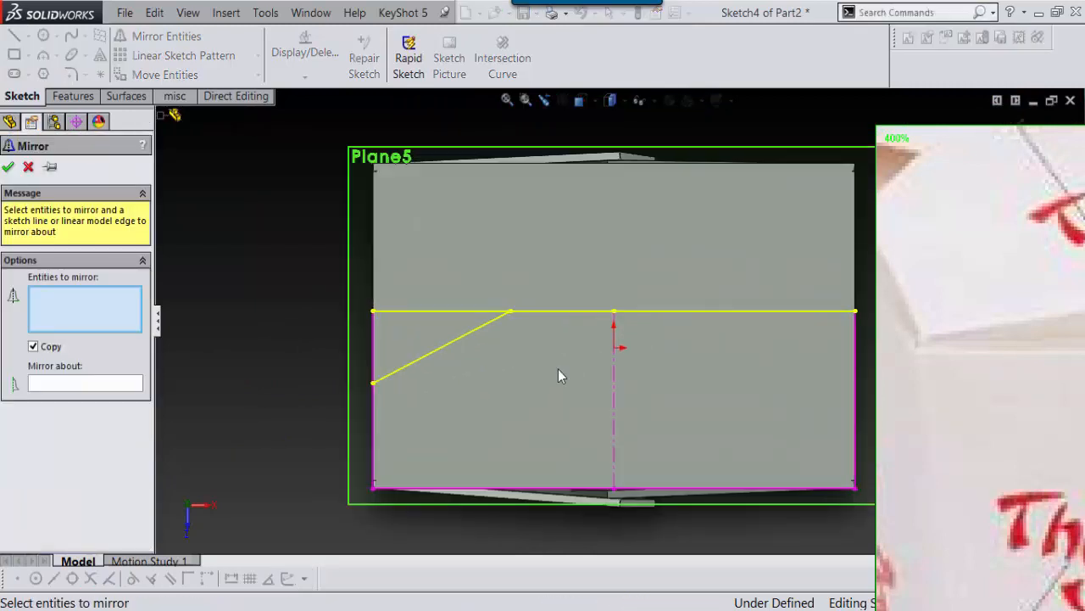
click(447, 343)
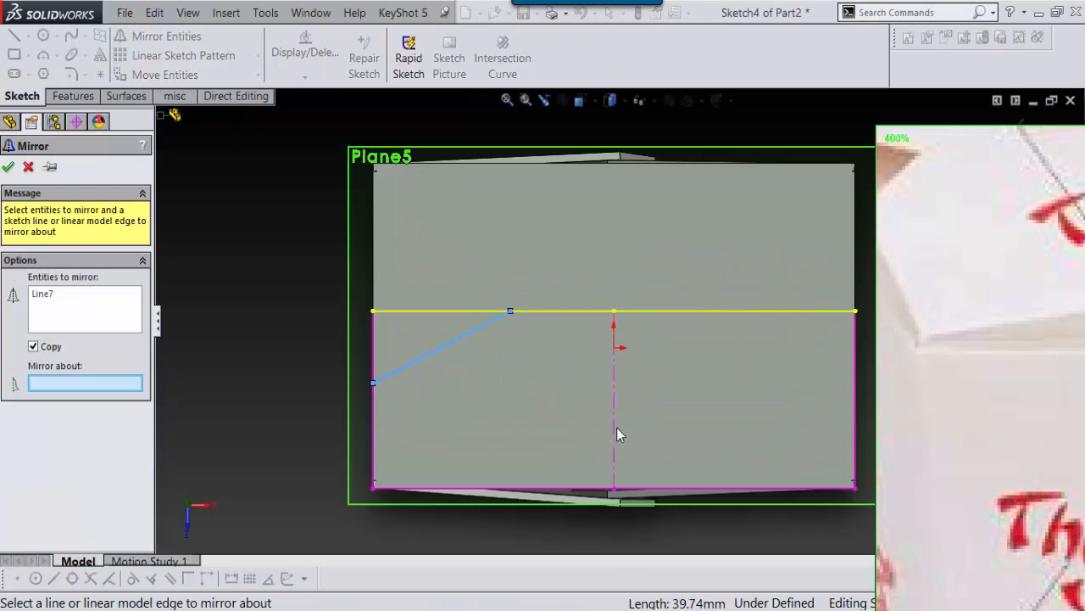
click(615, 429)
key(Return)
scroll(597, 412, up, 3)
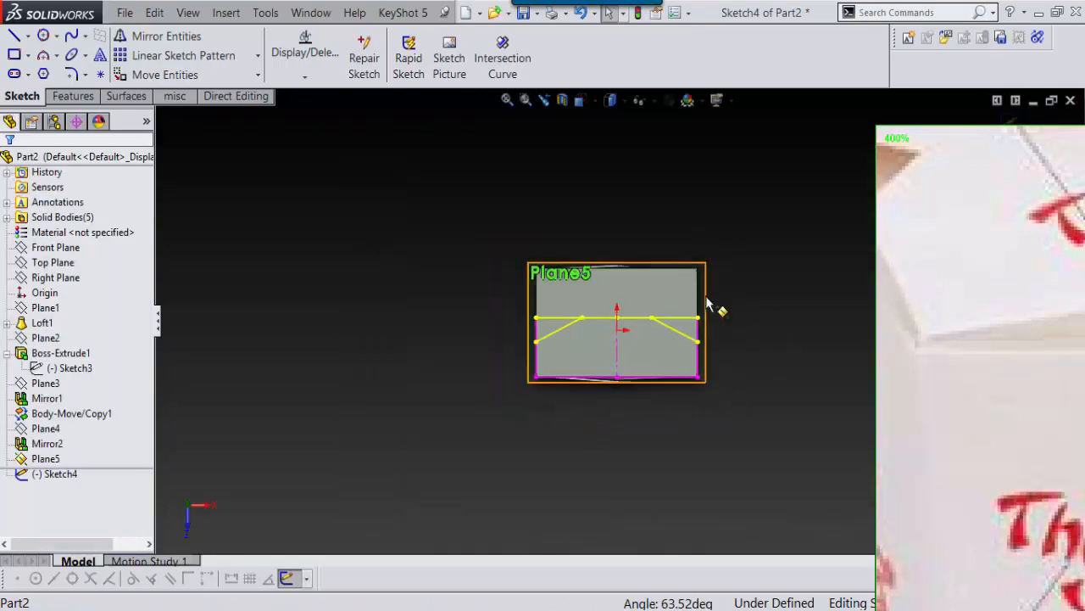
scroll(708, 303, down, 3)
right_drag(797, 280, 731, 407)
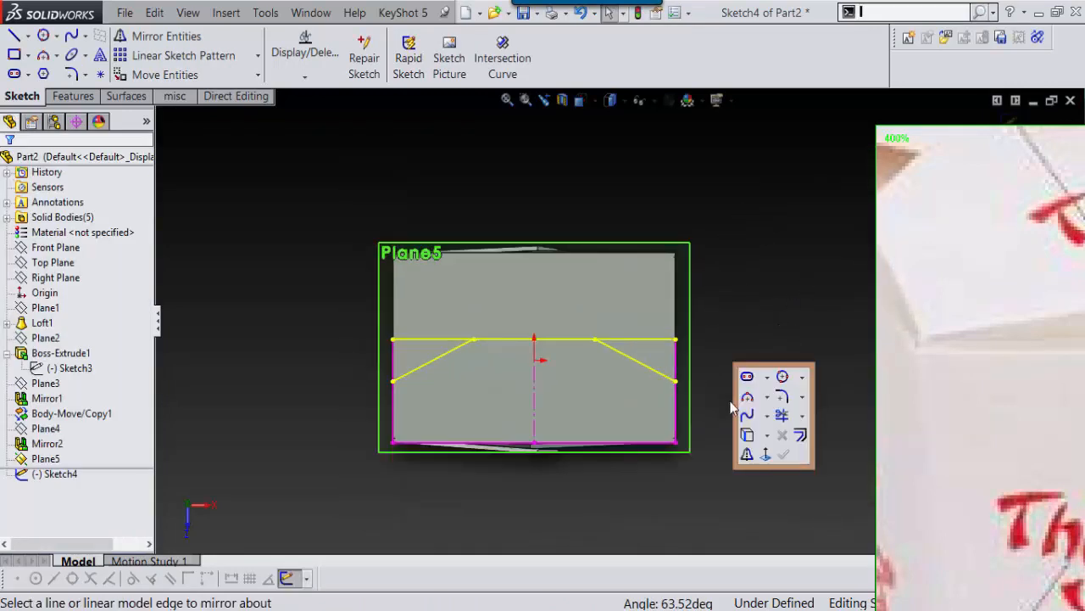
click(799, 434)
scroll(591, 366, down, 4)
key(Escape)
scroll(816, 319, up, 3)
mouse_move(816, 319)
right_down()
mouse_move(815, 340)
mouse_move(805, 329)
right_up()
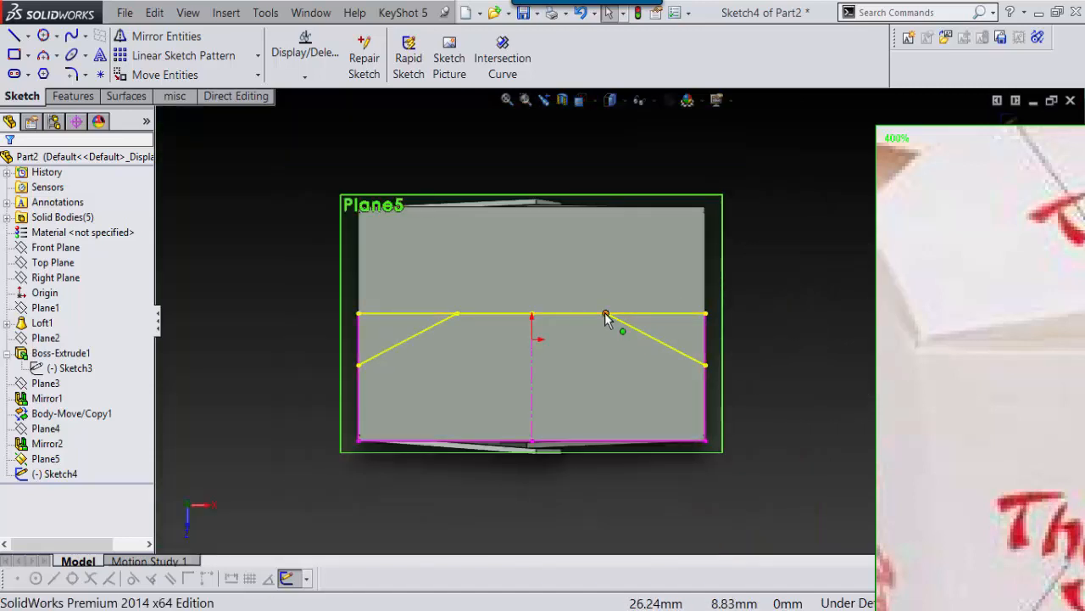
Move the right diagonal's rear endpoint closer to the centreline.
mouse_move(605, 314)
mouse_down()
mouse_move(562, 296)
mouse_move(583, 316)
mouse_up()
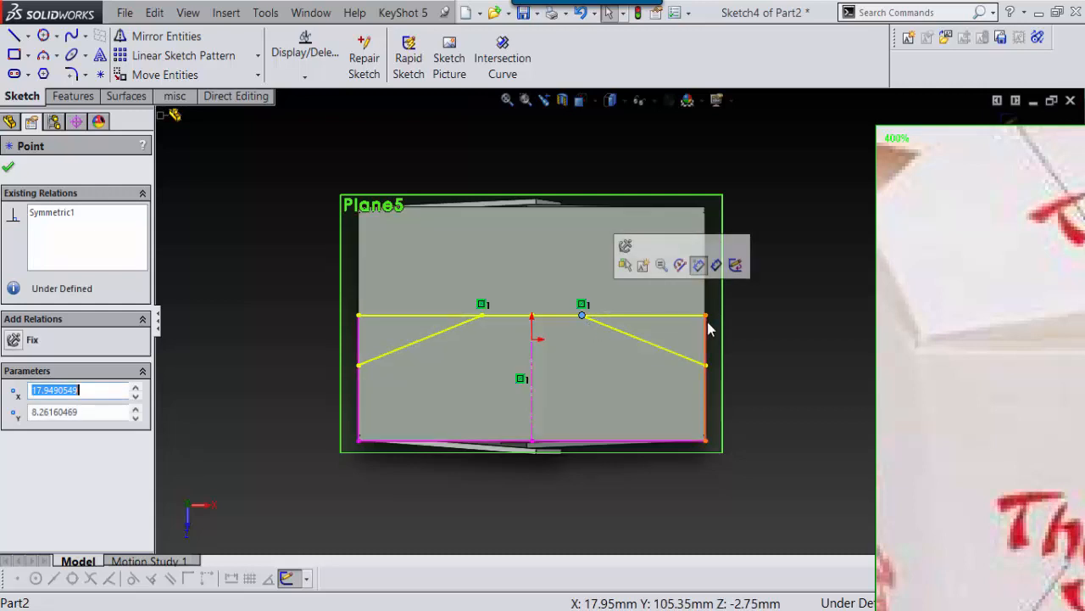
right_drag(807, 333, 751, 392)
key(s)
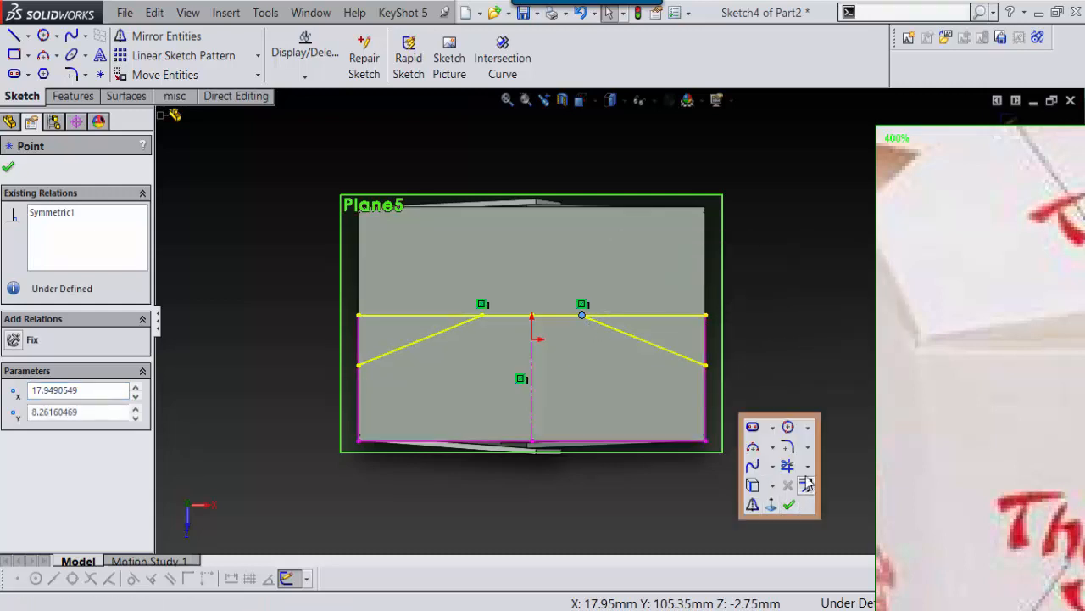
click(805, 490)
scroll(627, 268, down, 3)
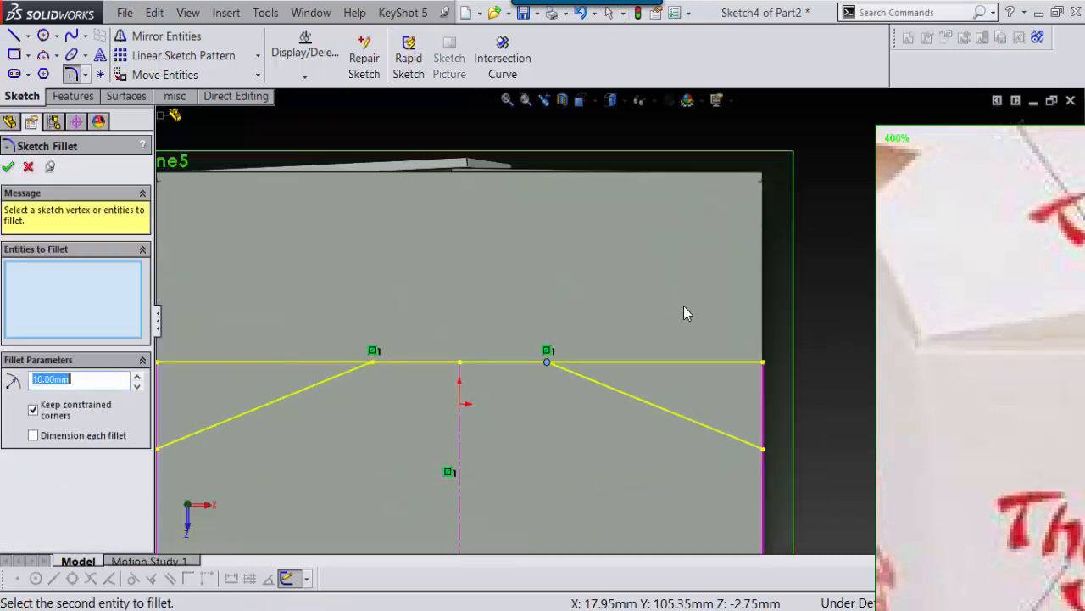
scroll(737, 338, up, 3)
mouse_move(779, 291)
right_down()
mouse_move(785, 320)
mouse_move(745, 268)
right_up()
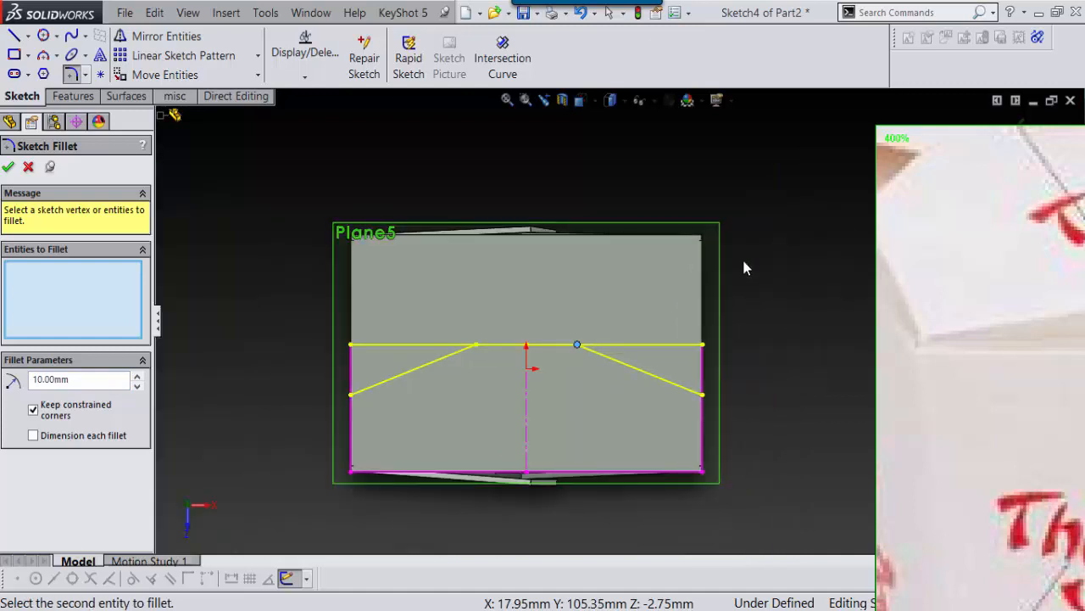
click(29, 168)
key(l)
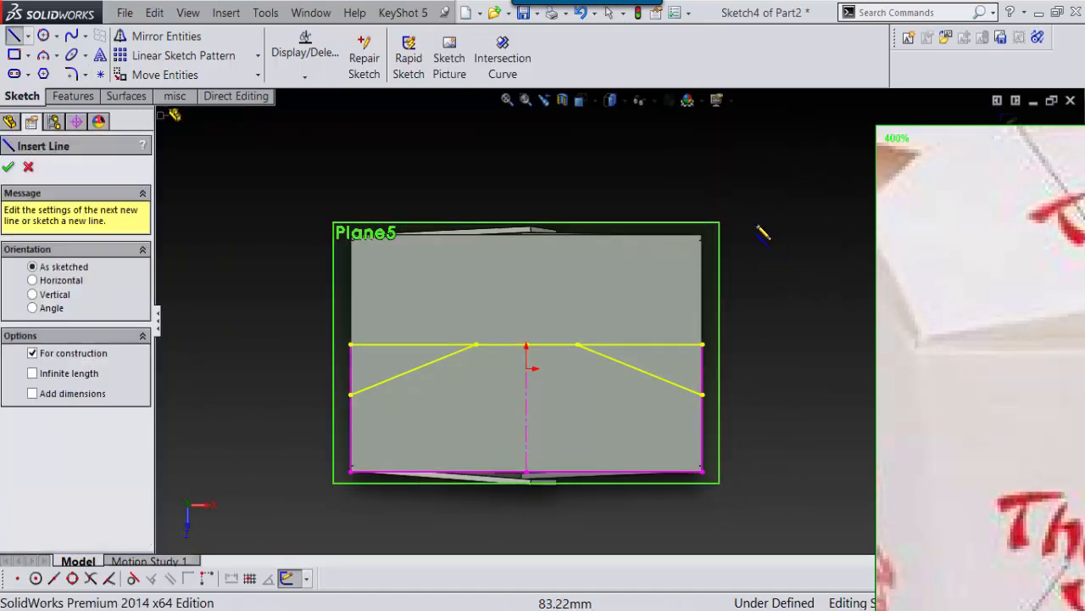
right_drag(764, 235, 764, 276)
Try to trim off the rectangle's rear corners outside the two diagonals, and undo the trim.
key(s)
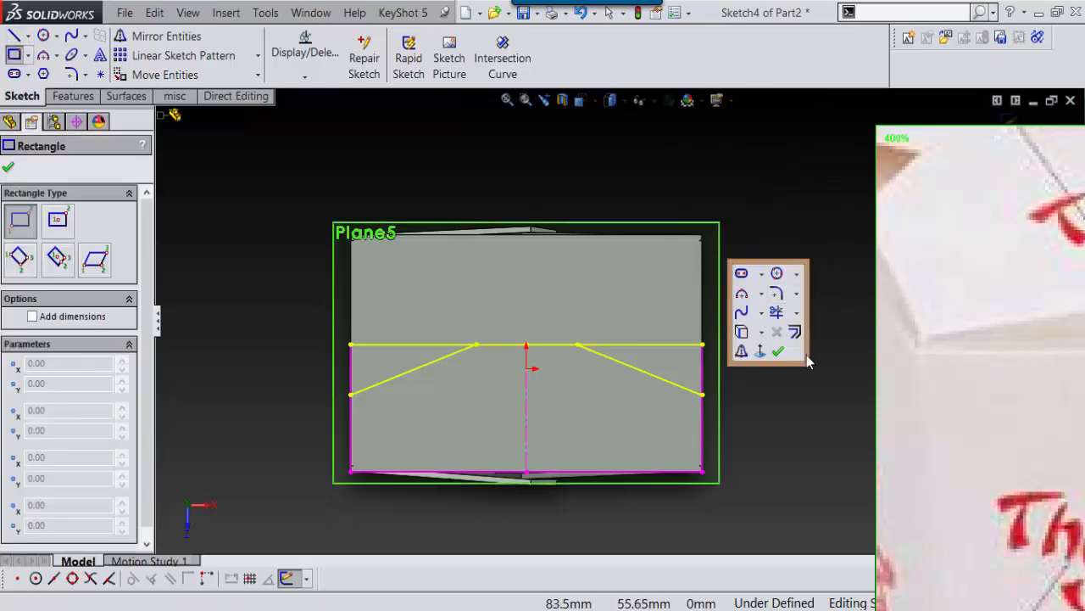
click(777, 314)
scroll(766, 319, down, 3)
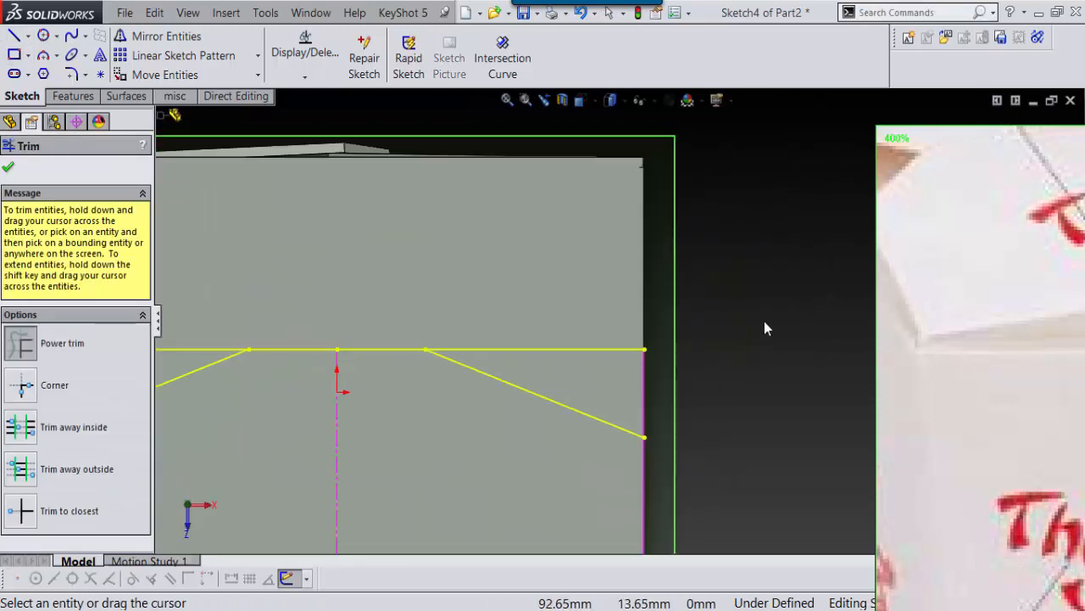
scroll(622, 328, up, 2)
drag(597, 360, 710, 373)
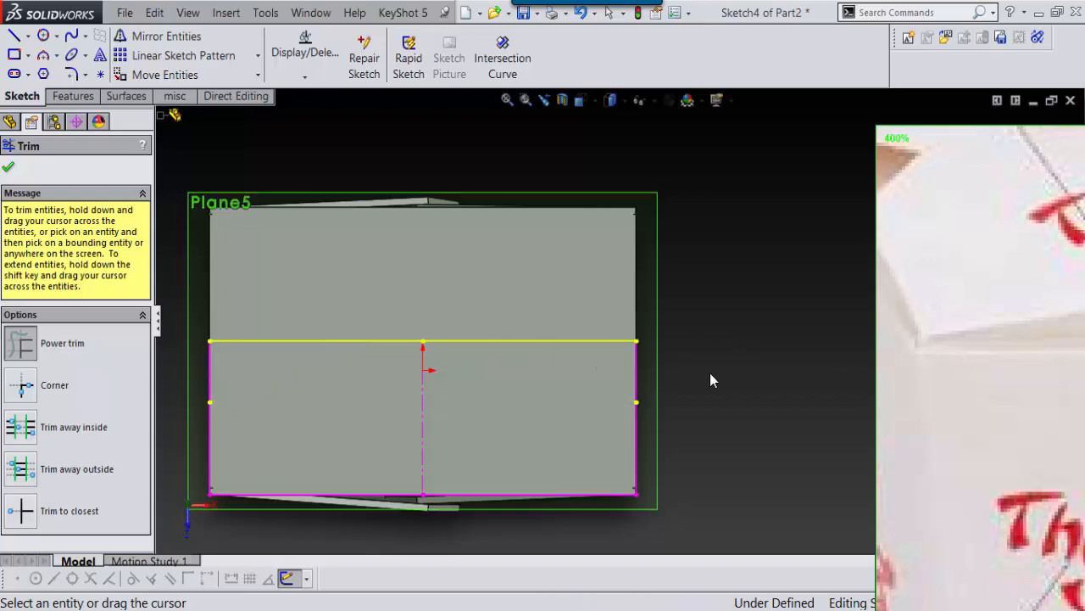
scroll(690, 352, up, 3)
scroll(675, 347, down, 2)
scroll(646, 355, down, 3)
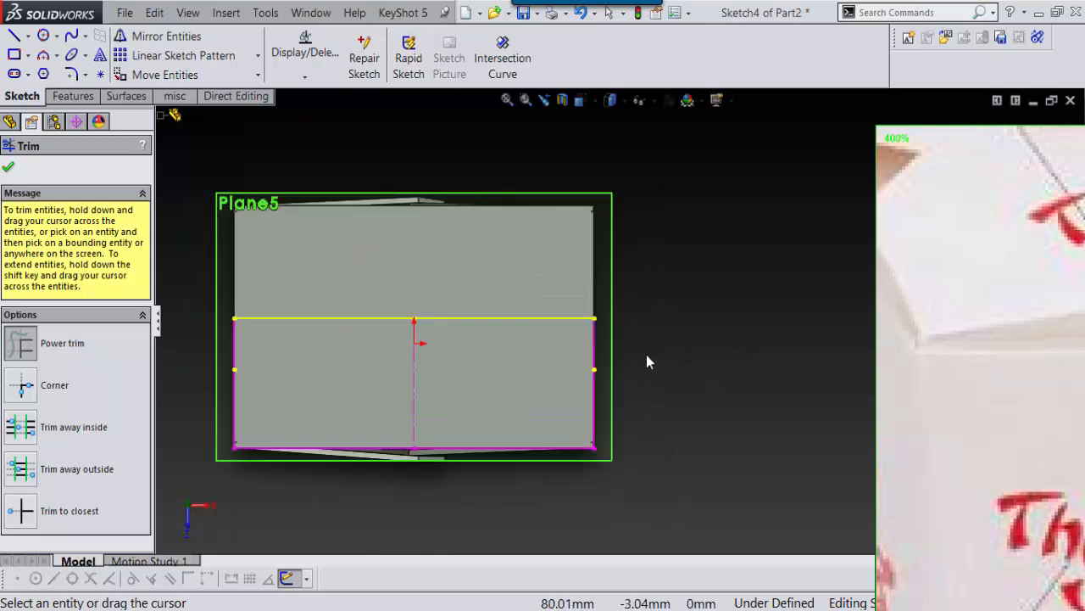
scroll(648, 362, up, 3)
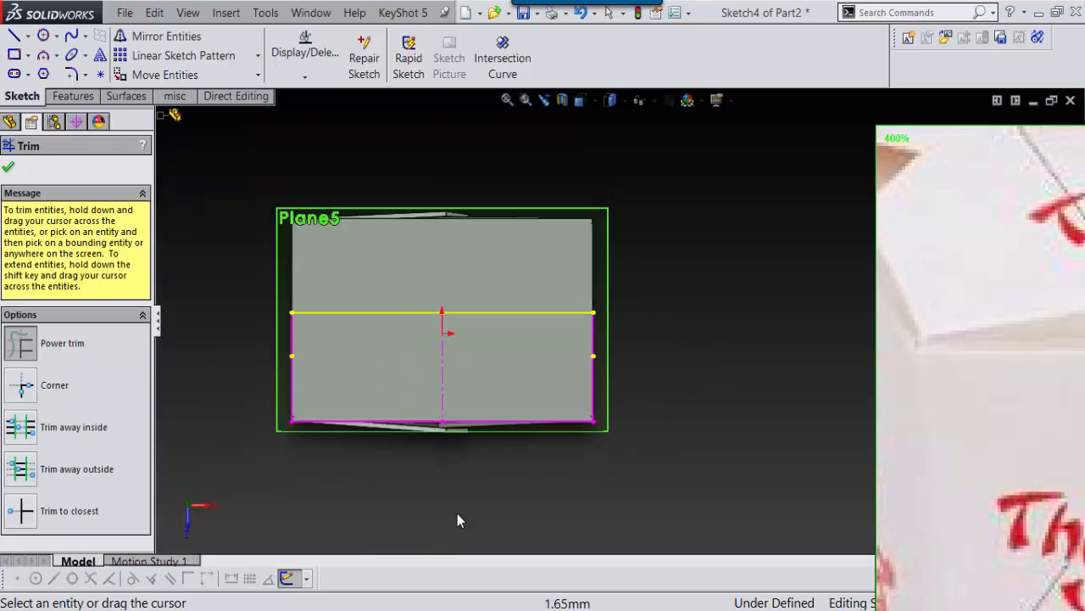
key(ctrl+z)
Shift the right diagonal's front endpoint slightly forward along the rectangle's right side.
scroll(577, 373, down, 3)
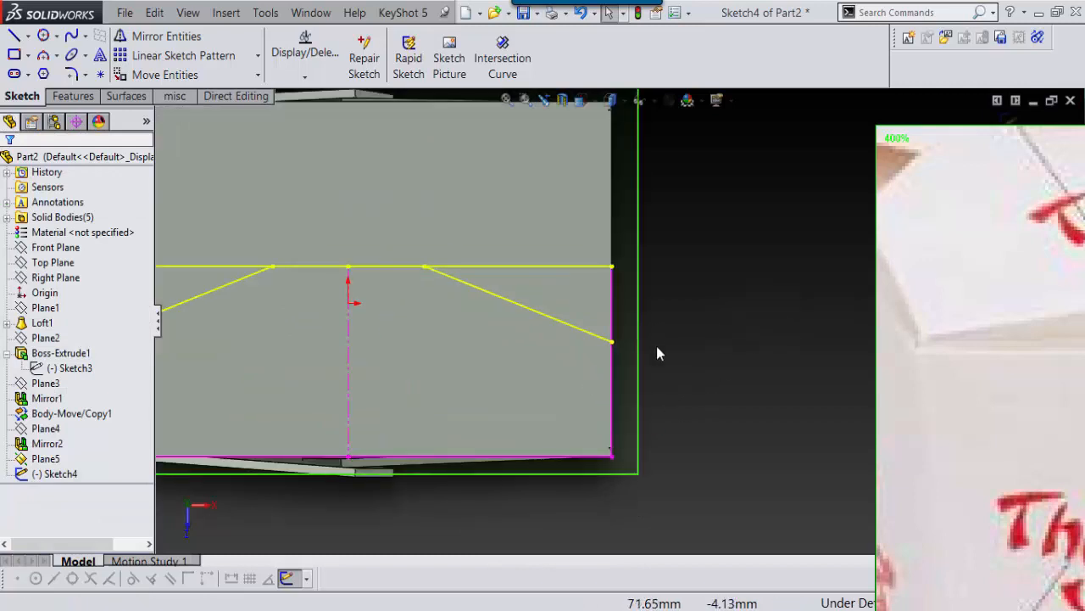
click(612, 343)
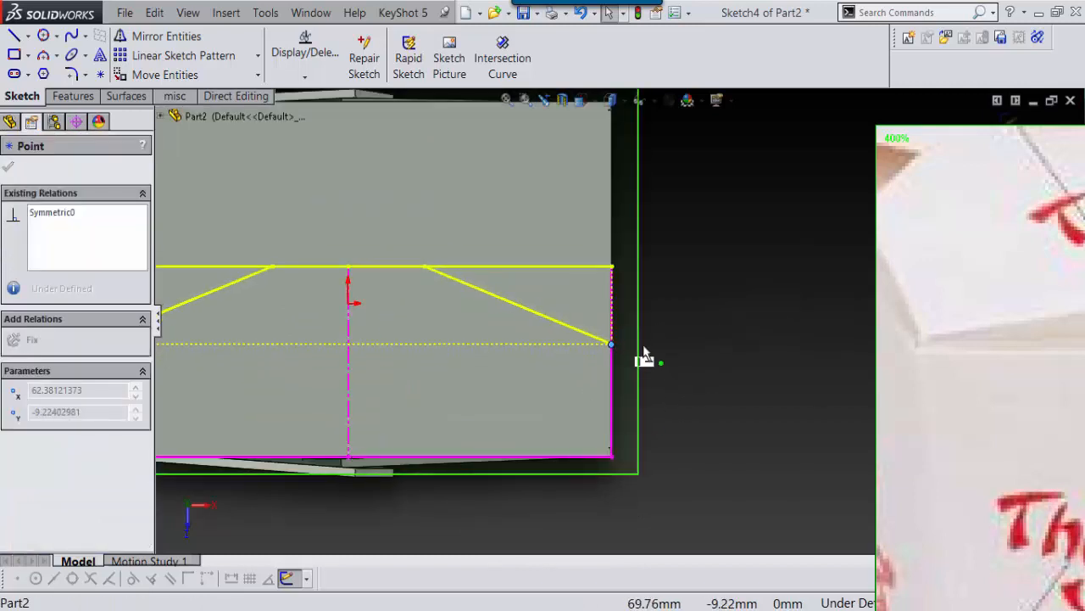
scroll(632, 331, down, 2)
scroll(641, 339, up, 5)
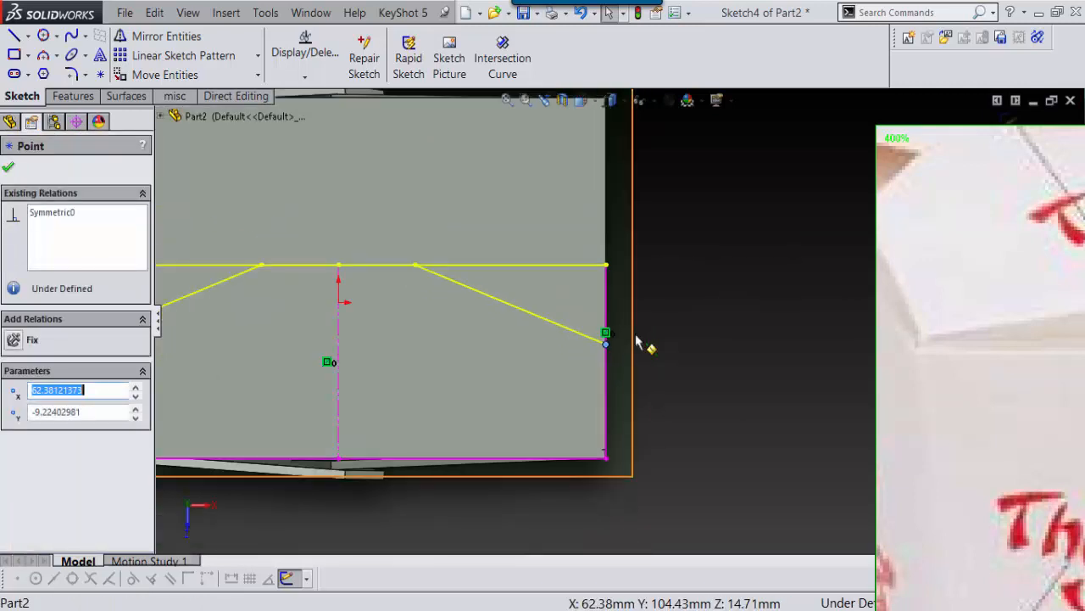
scroll(318, 328, down, 2)
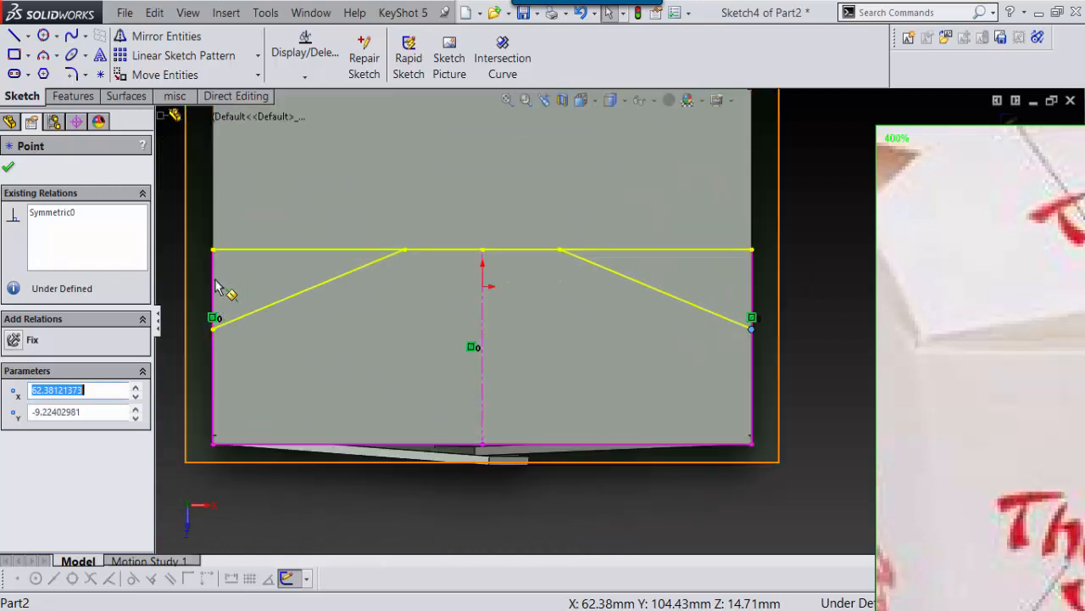
scroll(274, 307, up, 5)
Trim away both diagonal lines at the rectangle's rear corners.
right_drag(800, 314, 746, 364)
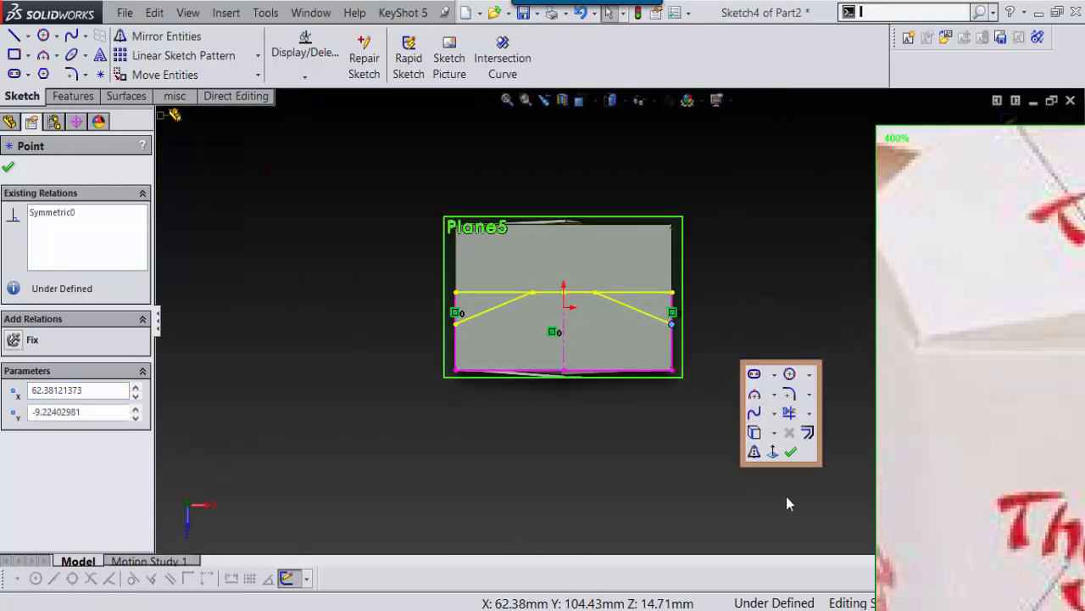
click(788, 414)
scroll(692, 314, down, 3)
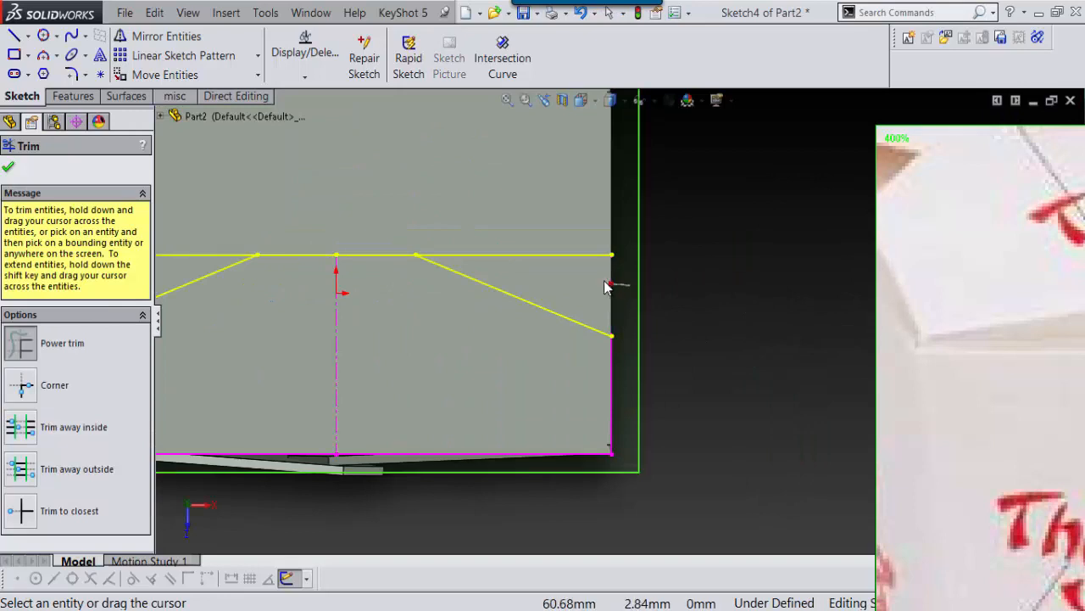
scroll(585, 245, up, 3)
scroll(607, 282, down, 2)
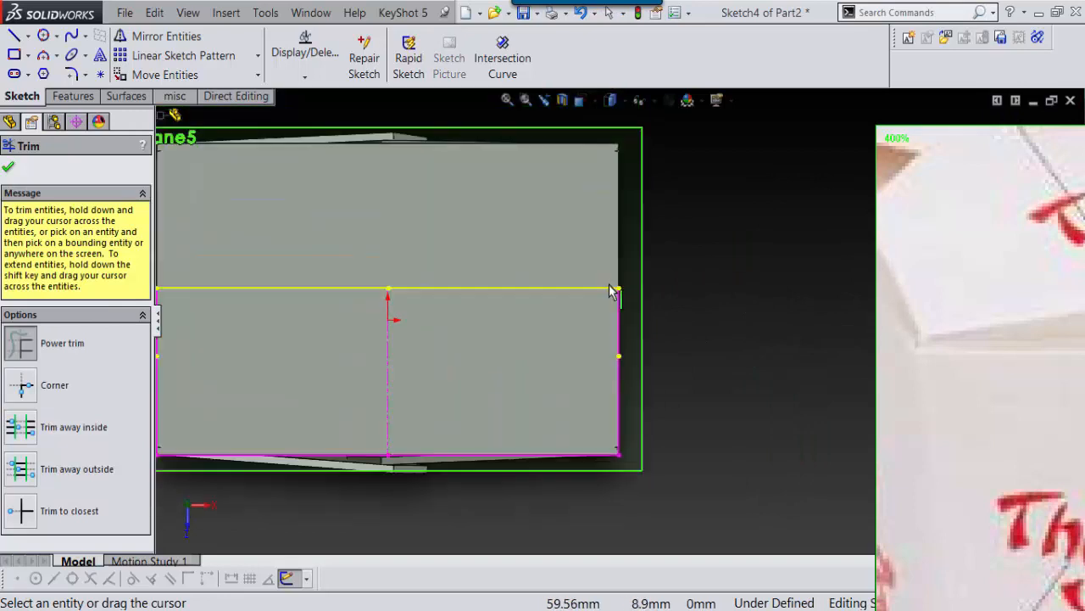
scroll(613, 292, up, 3)
scroll(379, 293, down, 2)
Draw a diagonal line about 37.6 mm long from the rectangle's left side to a point beyond its rear side.
key(f)
right_drag(292, 335, 314, 367)
scroll(509, 364, down, 2)
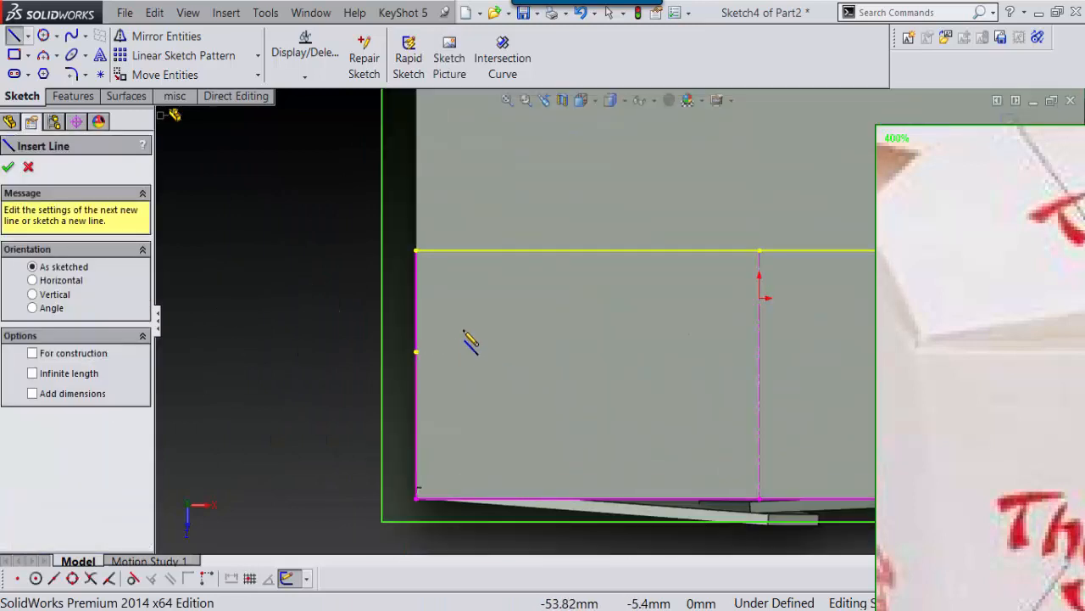
click(479, 343)
click(575, 229)
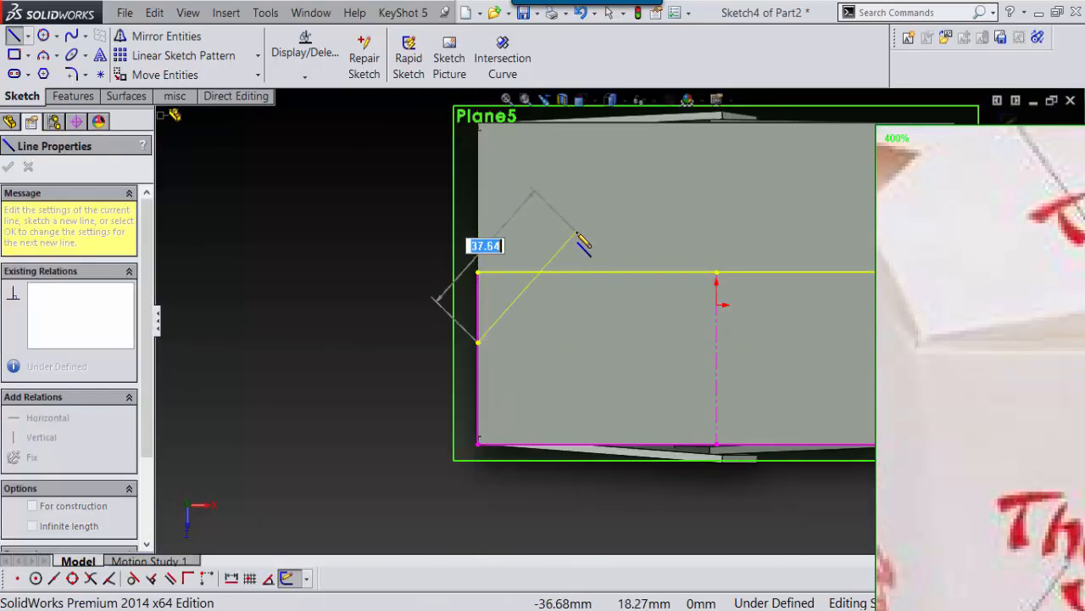
scroll(617, 318, up, 2)
key(Escape)
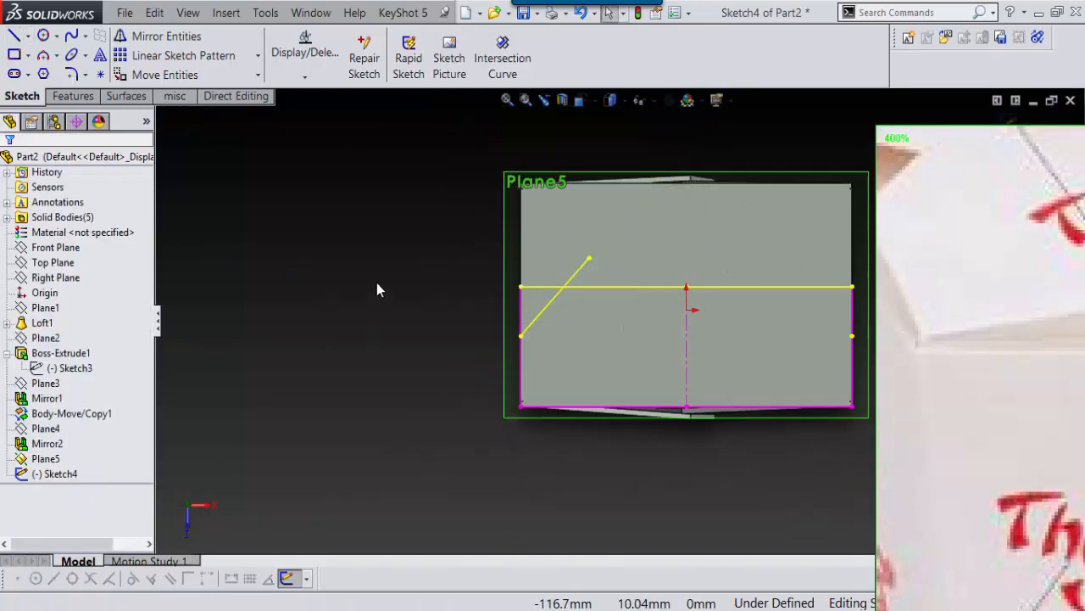
Nudge the diagonal's start point rearward along the rectangle's left side and delete the diagonal line.
mouse_move(377, 282)
right_down()
mouse_move(355, 298)
mouse_move(312, 409)
right_up()
key(s)
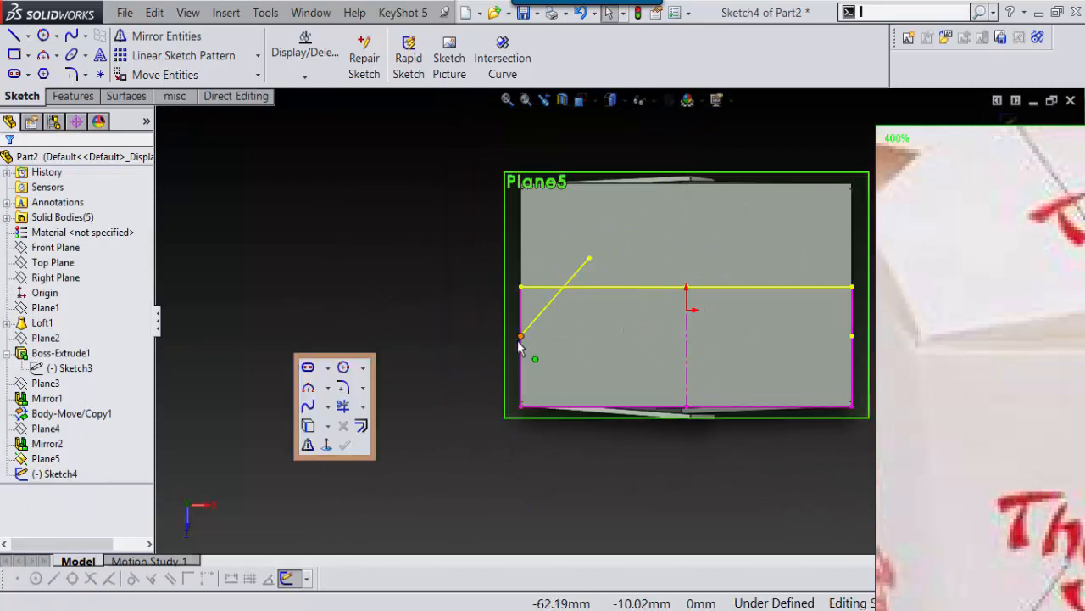
drag(517, 340, 479, 342)
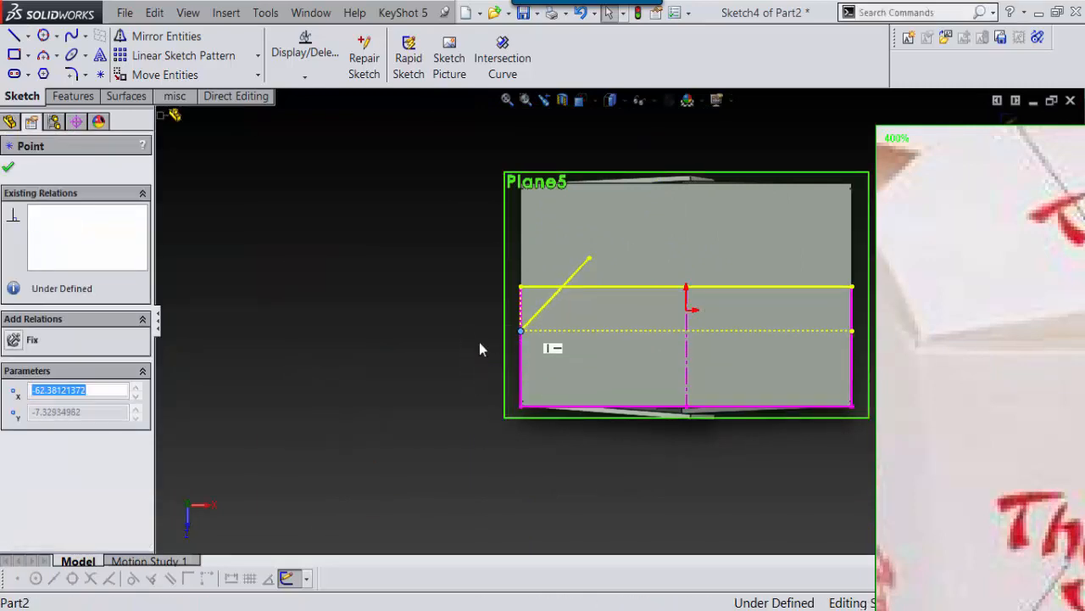
click(540, 310)
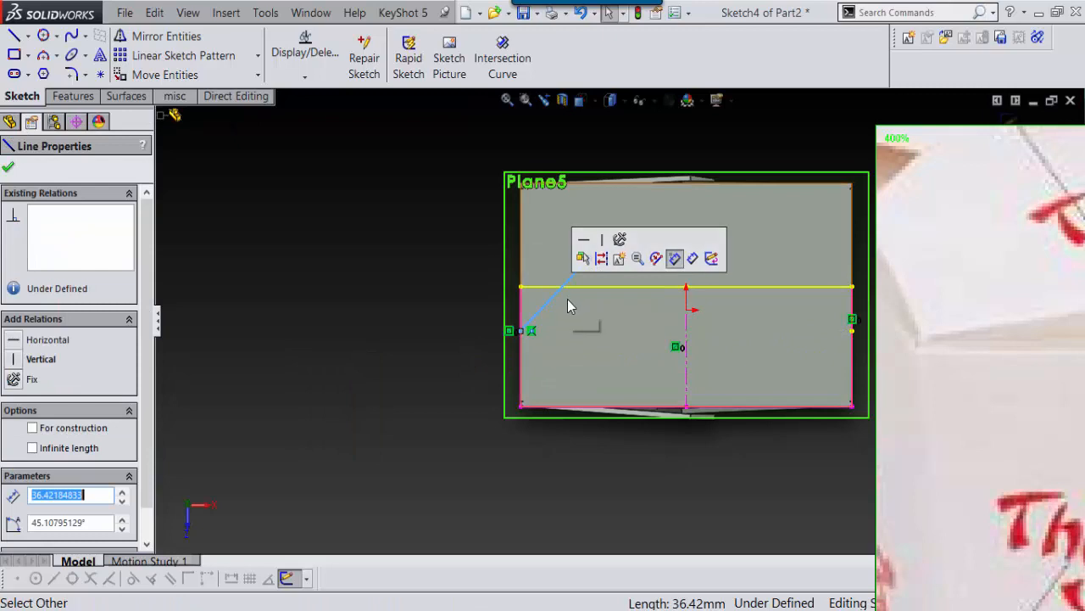
key(Delete)
Draw a longer diagonal line across the rectangle's rear left corner, overshooting both its left and rear sides.
right_drag(327, 396, 335, 415)
scroll(490, 365, down, 2)
mouse_move(436, 398)
mouse_down()
mouse_move(625, 201)
mouse_move(684, 194)
mouse_move(675, 181)
mouse_up()
scroll(577, 320, up, 3)
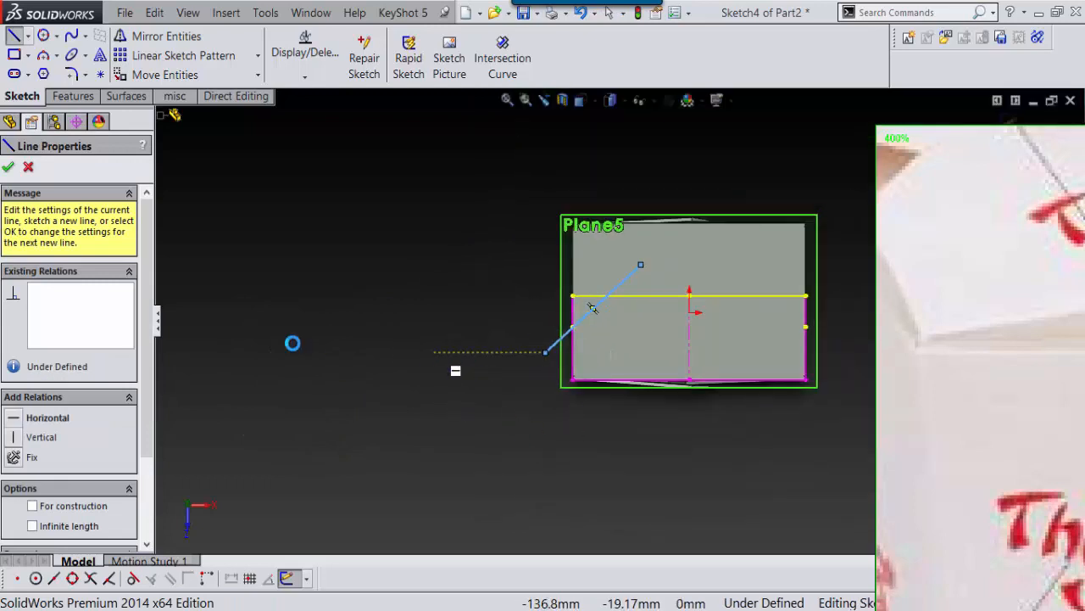
key(Escape)
Mirror the overshooting diagonal line about the vertical construction centreline.
key(s)
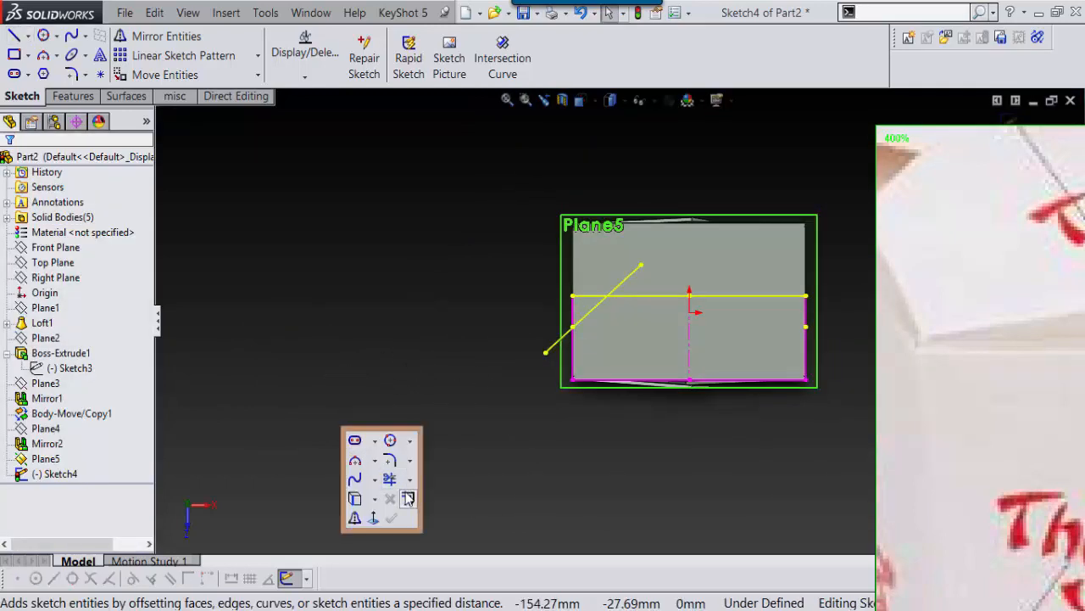
click(355, 517)
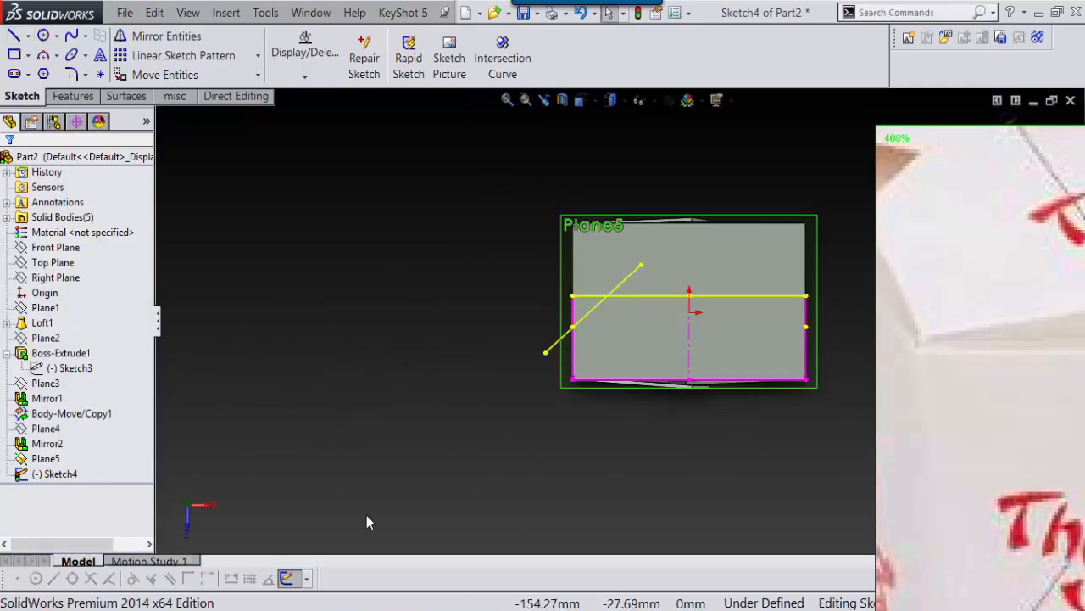
scroll(679, 277, down, 3)
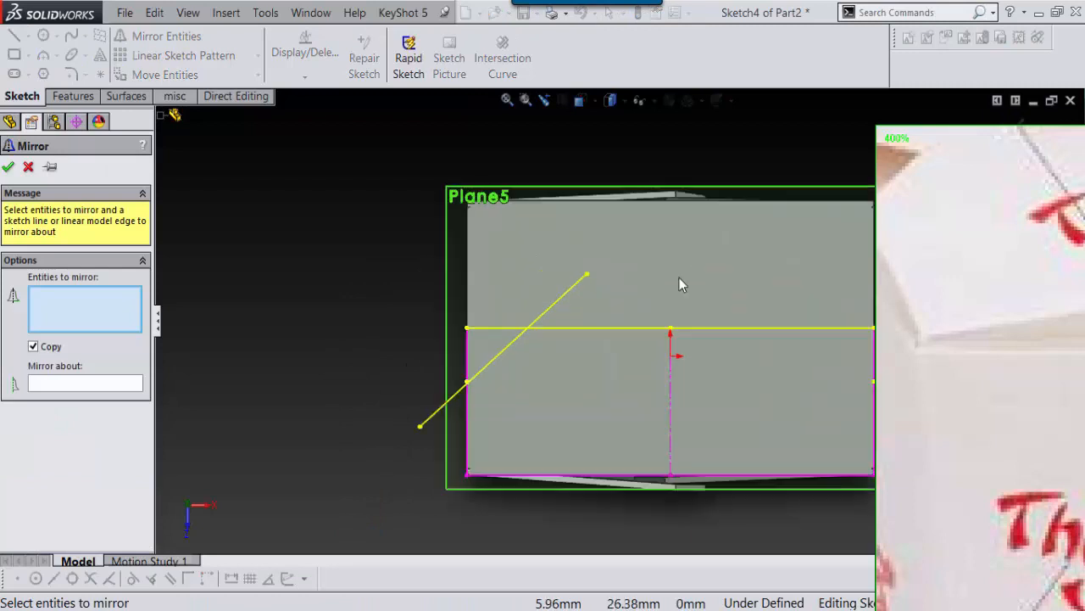
click(547, 310)
click(674, 395)
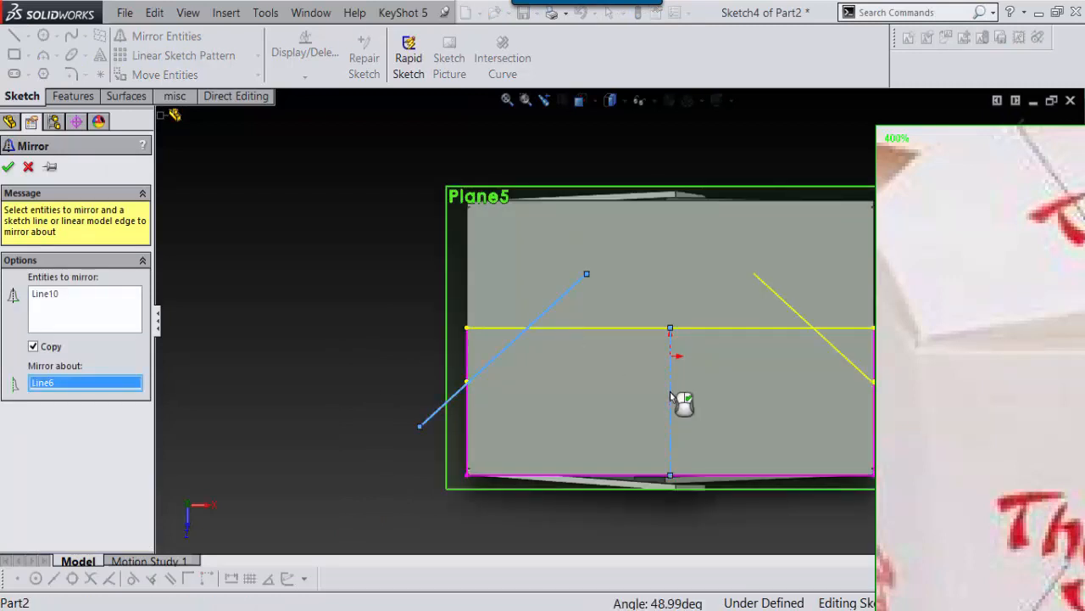
key(Return)
scroll(619, 326, up, 3)
Trim away the overshooting ends of both diagonals and the rectangle's rear corners, leaving an outline with two cut-off corners.
right_drag(408, 351, 374, 374)
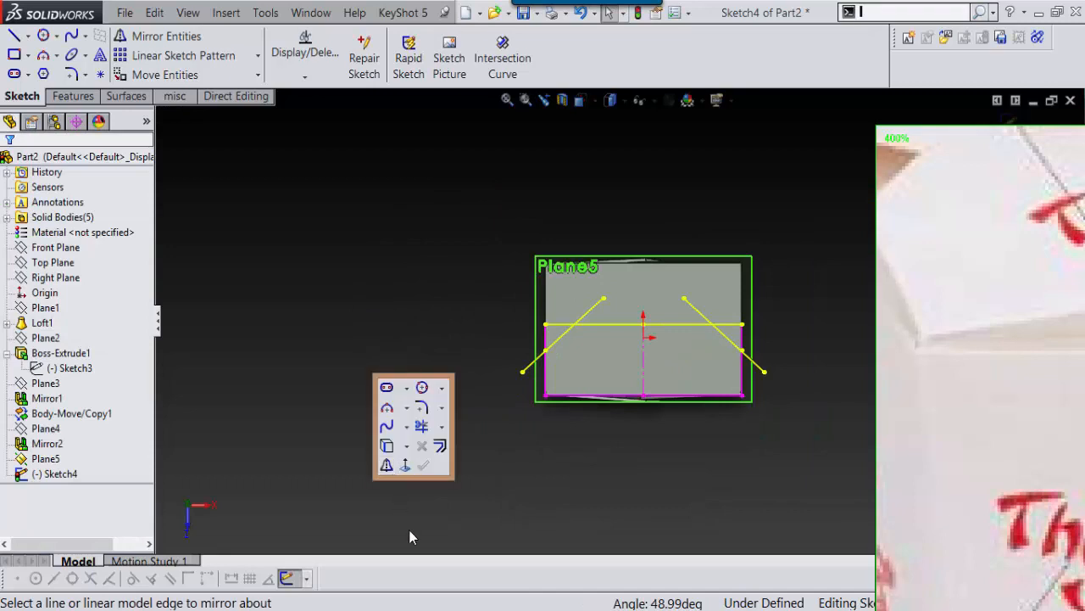
click(437, 446)
scroll(475, 437, down, 3)
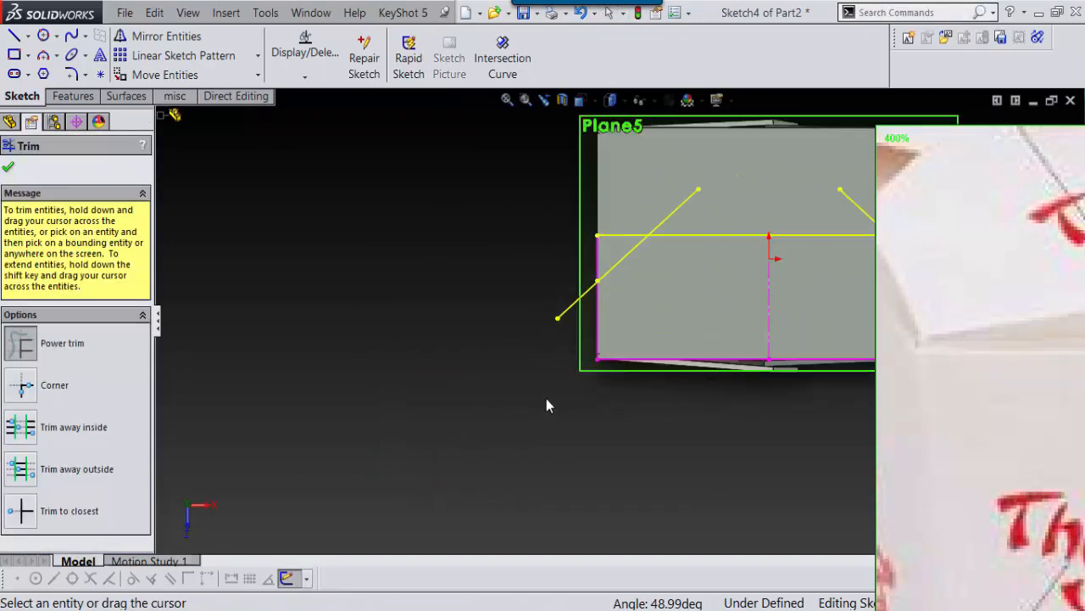
mouse_move(577, 361)
mouse_down()
mouse_move(574, 273)
mouse_move(623, 226)
mouse_move(702, 212)
mouse_up()
scroll(759, 232, up, 3)
scroll(760, 232, down, 3)
mouse_move(634, 332)
mouse_down()
mouse_move(764, 368)
mouse_move(785, 485)
mouse_up()
scroll(752, 416, up, 3)
scroll(721, 373, down, 3)
scroll(690, 337, up, 2)
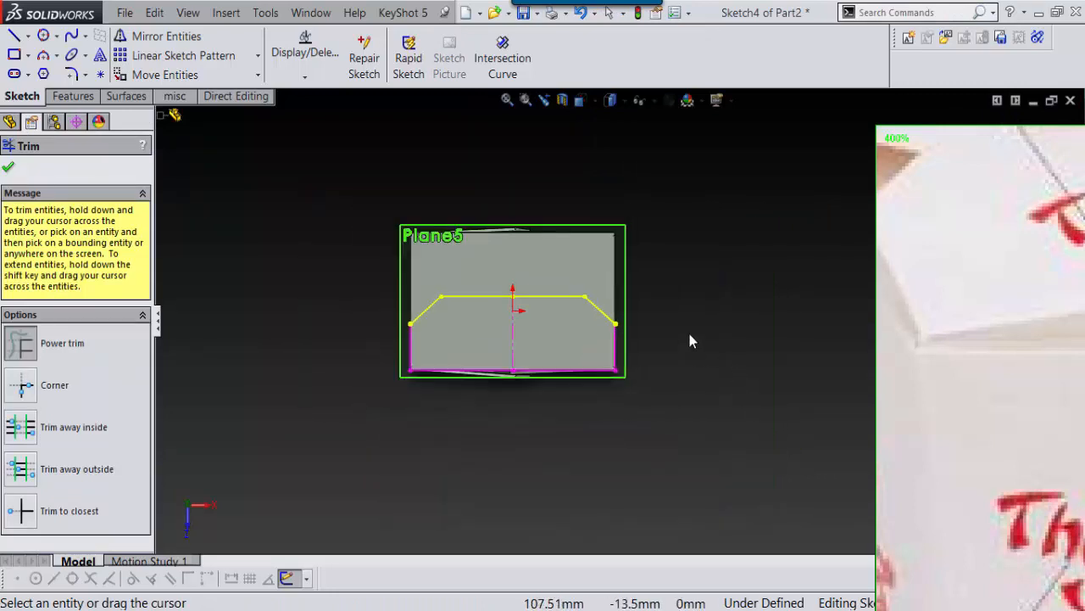
mouse_move(688, 331)
middle_down()
mouse_move(598, 255)
mouse_move(644, 415)
mouse_move(647, 325)
mouse_move(615, 285)
mouse_move(598, 358)
mouse_move(611, 311)
mouse_move(609, 324)
middle_up()
mouse_move(613, 285)
right_down()
mouse_move(634, 334)
mouse_move(644, 309)
right_up()
drag(1005, 334, 965, 329)
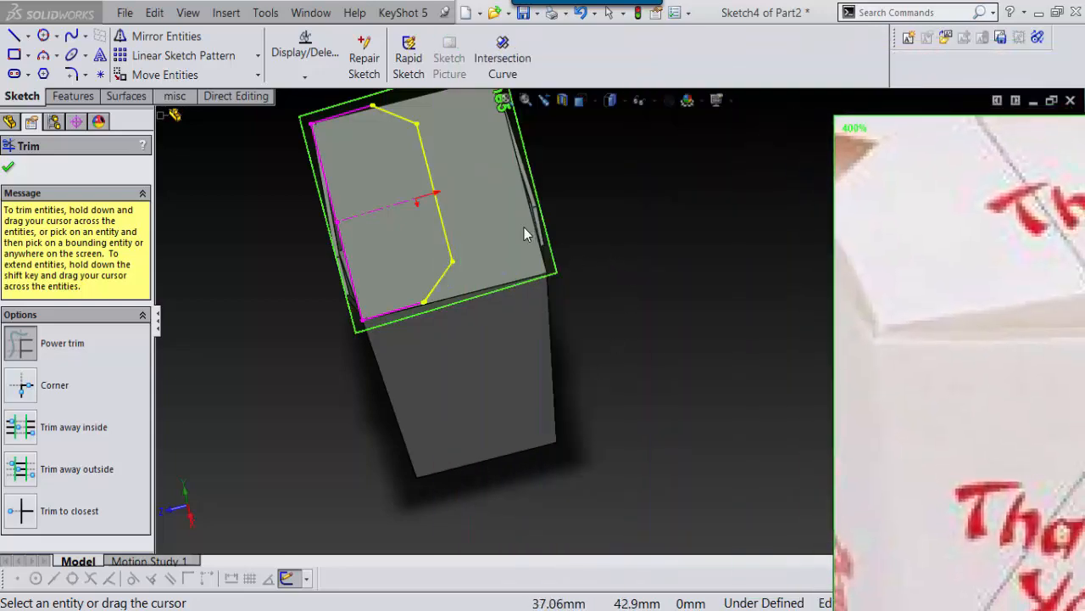
right_drag(721, 249, 695, 294)
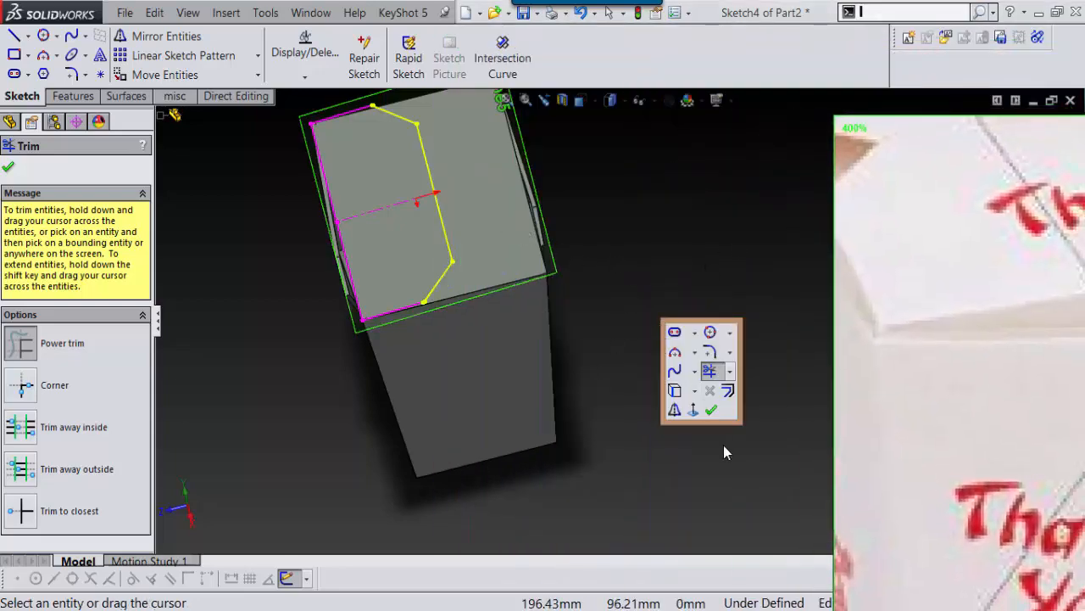
click(693, 410)
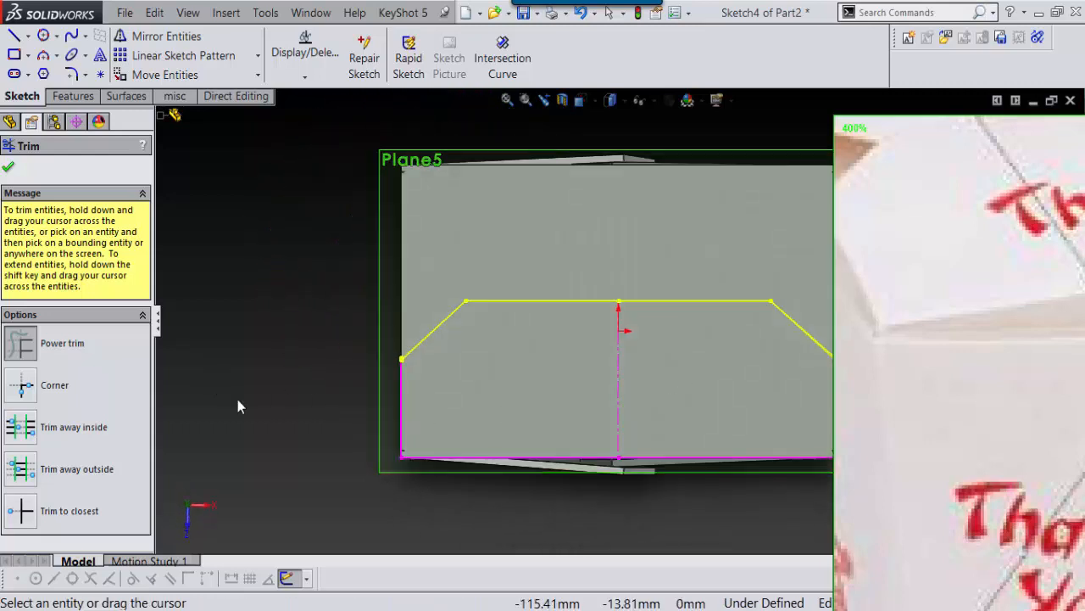
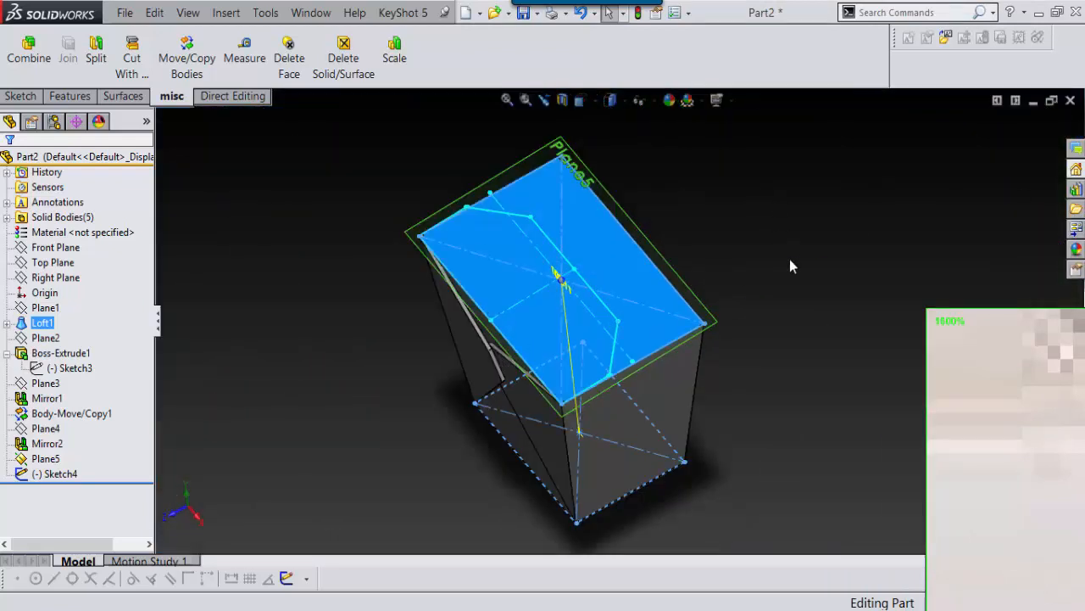
Reopen the lid sketch for editing and trim the near-duplicate line beside the diagonal at the right corner.
right_drag(777, 229, 761, 234)
click(902, 171)
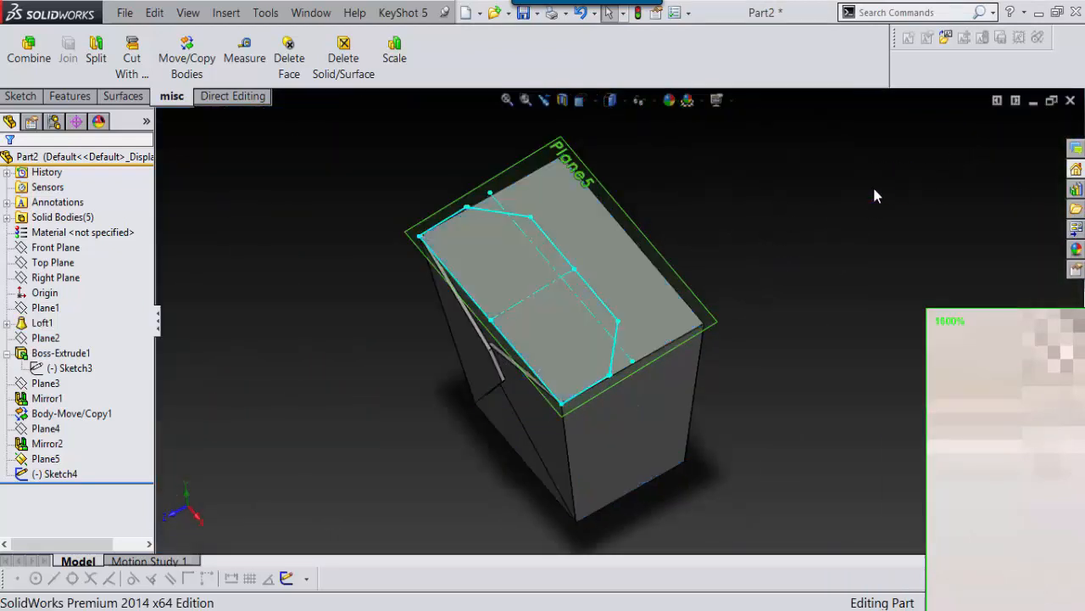
right_drag(863, 203, 761, 290)
double_click(617, 335)
click(803, 368)
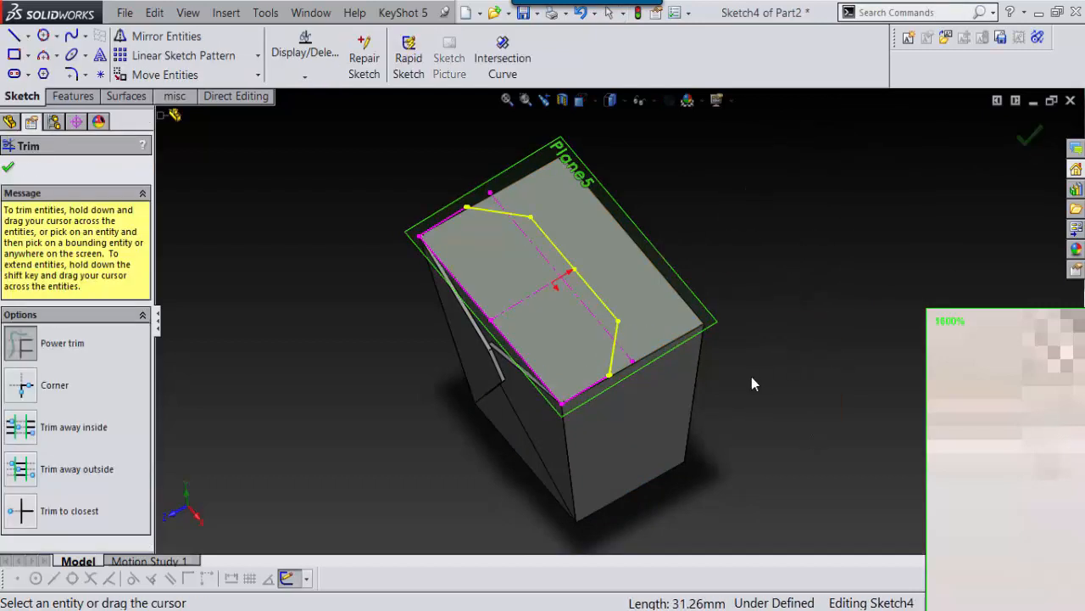
scroll(604, 302, down, 10)
scroll(545, 438, down, 4)
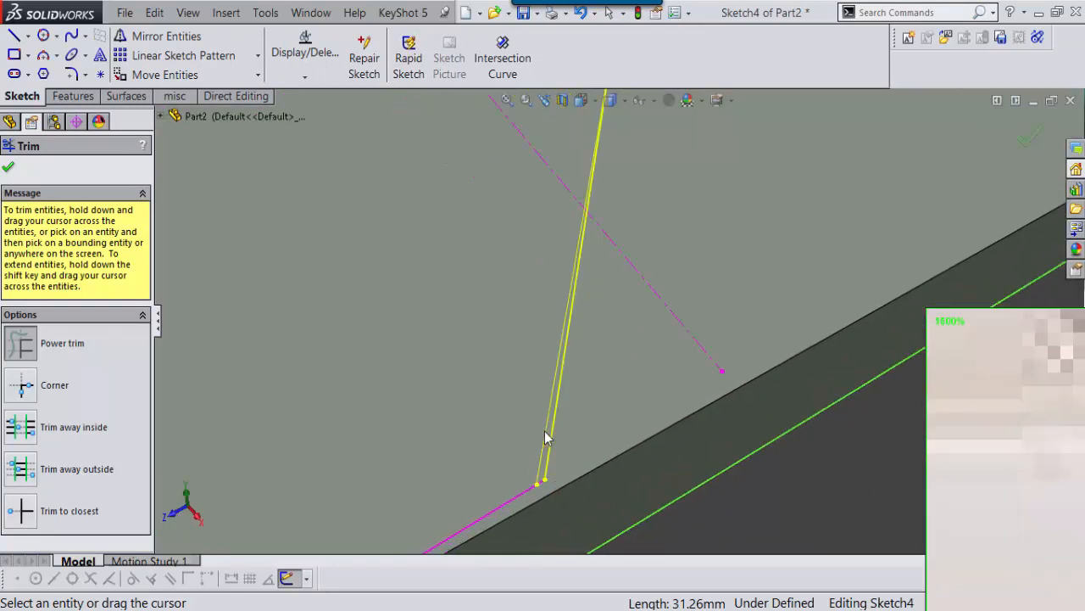
scroll(624, 354, down, 3)
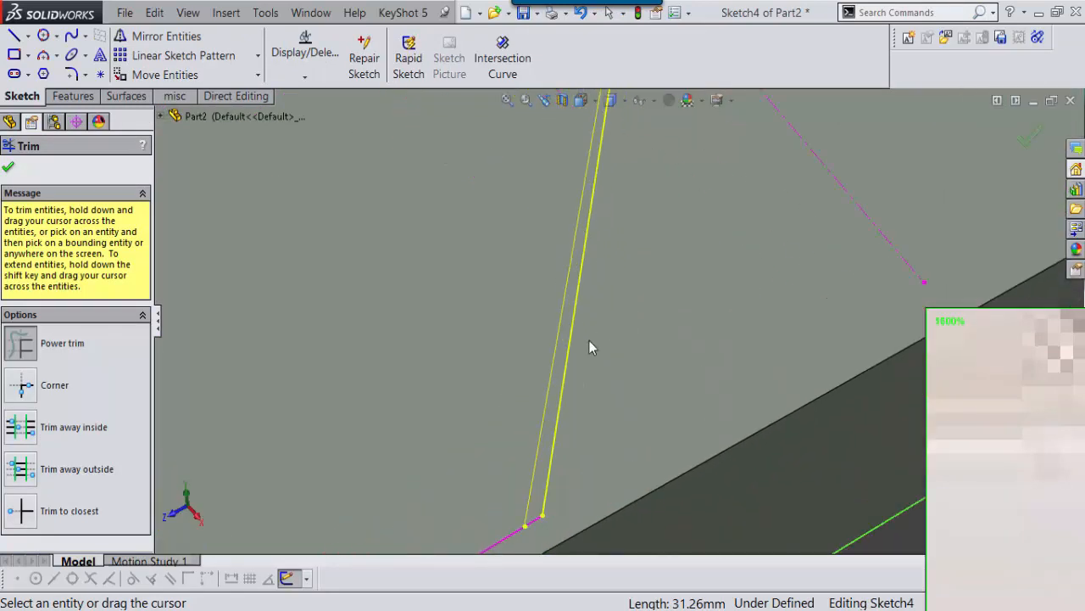
click(558, 358)
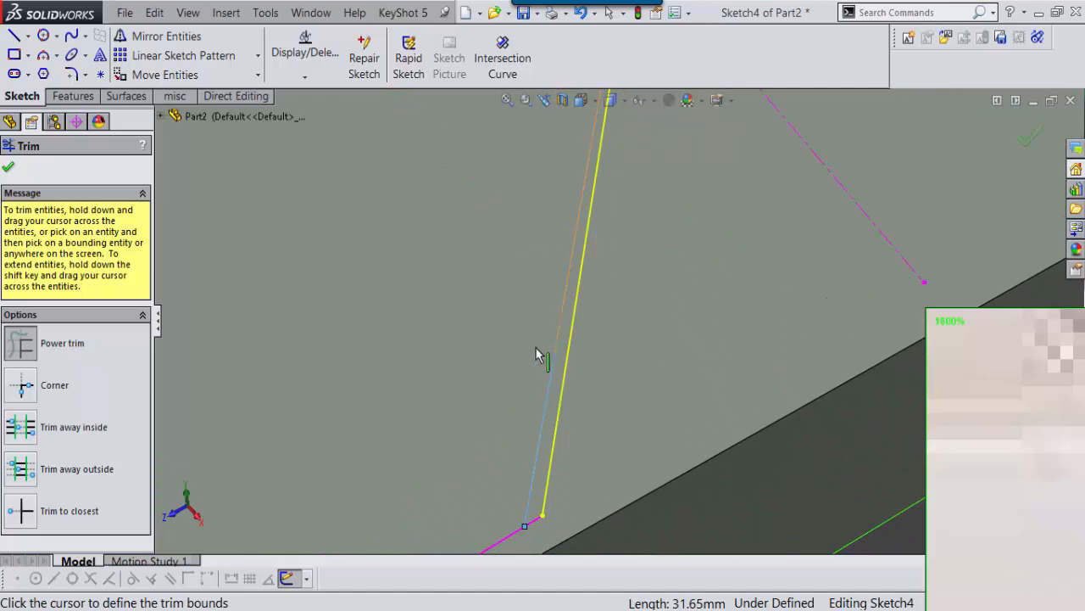
click(537, 354)
scroll(559, 310, up, 8)
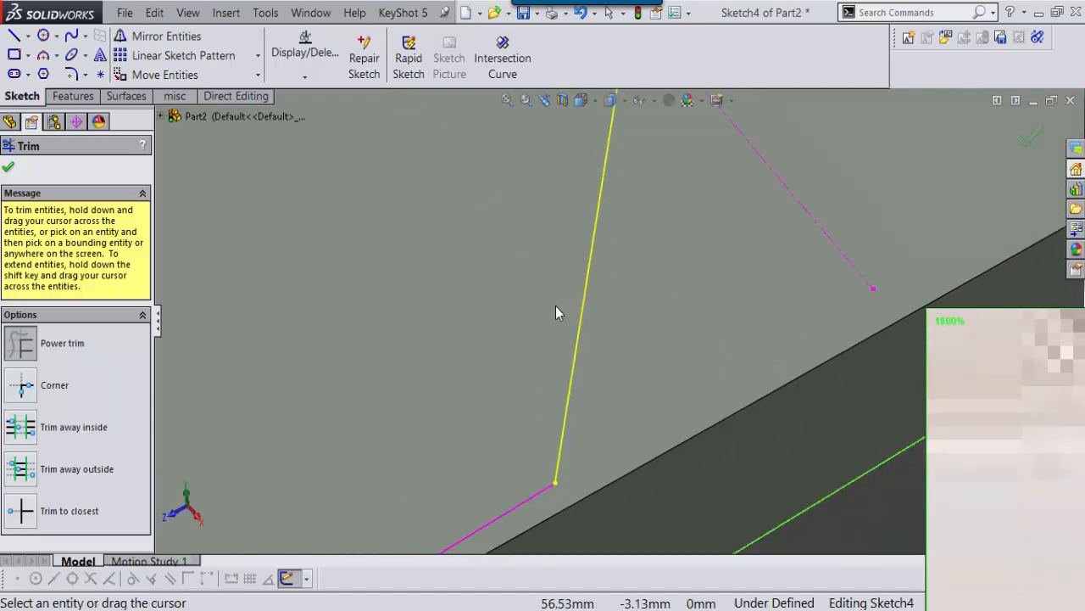
Trim the leftover piece of the duplicate line beside the upper part of the right diagonal.
scroll(653, 434, down, 8)
scroll(652, 431, down, 5)
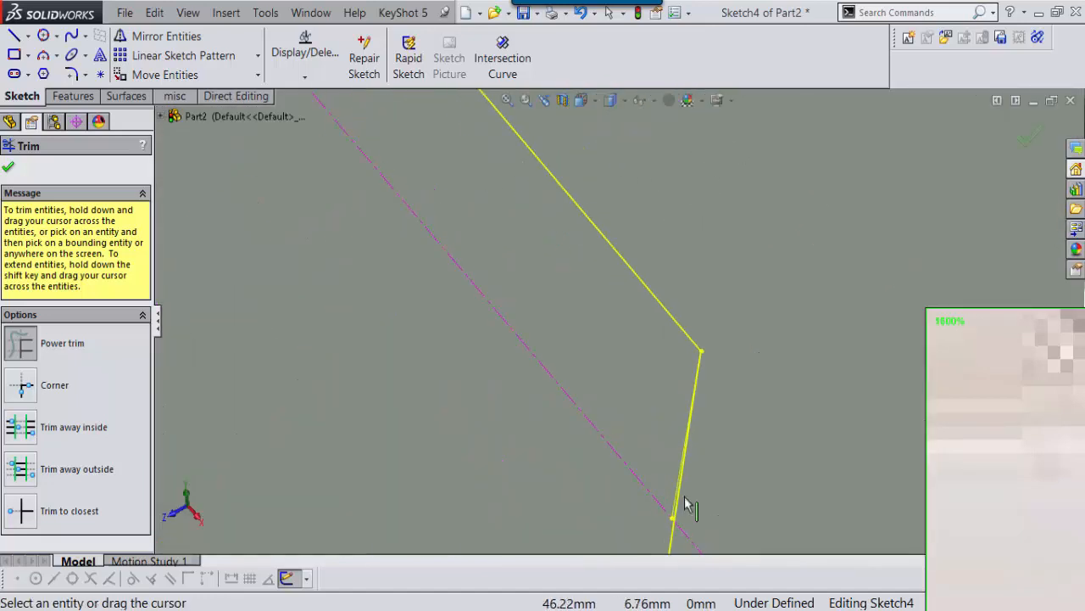
drag(639, 411, 641, 416)
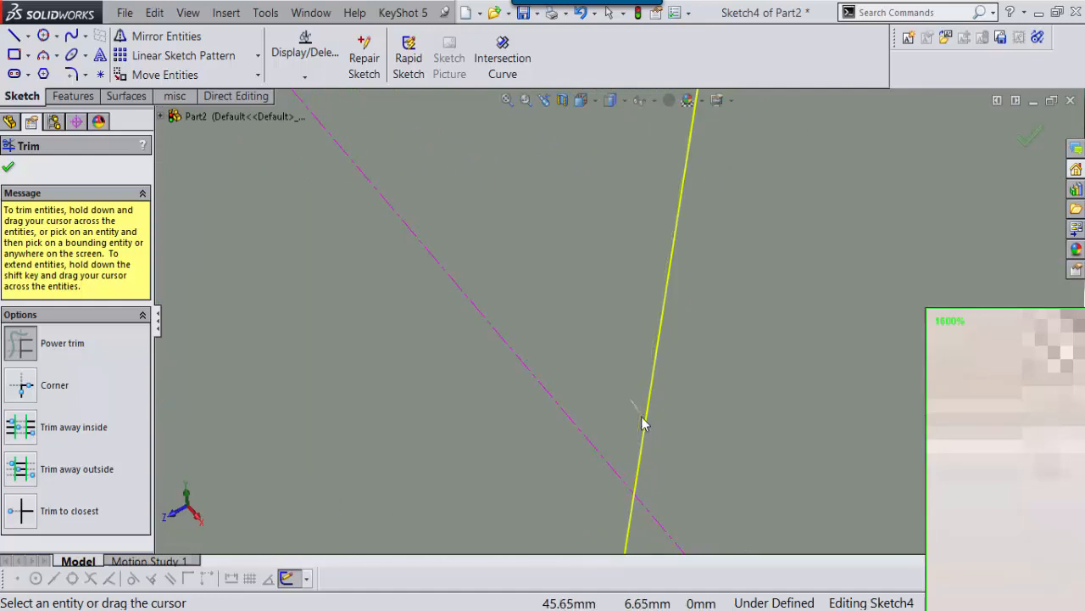
scroll(615, 381, up, 3)
scroll(633, 260, up, 6)
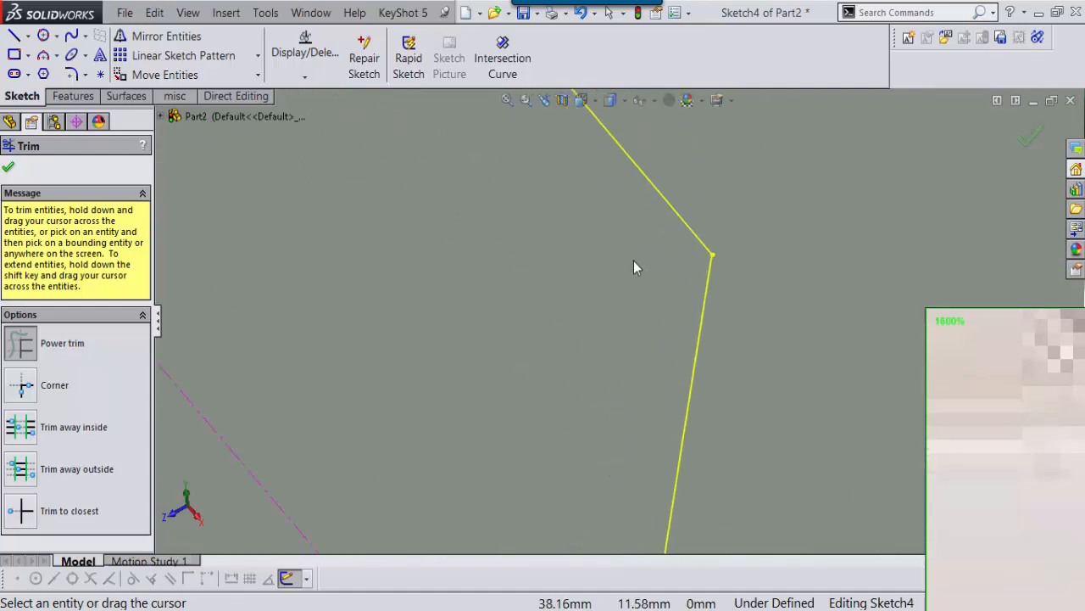
Trim the short stub of the left side line that extends past the left diagonal's endpoint.
scroll(526, 229, down, 3)
scroll(529, 246, down, 4)
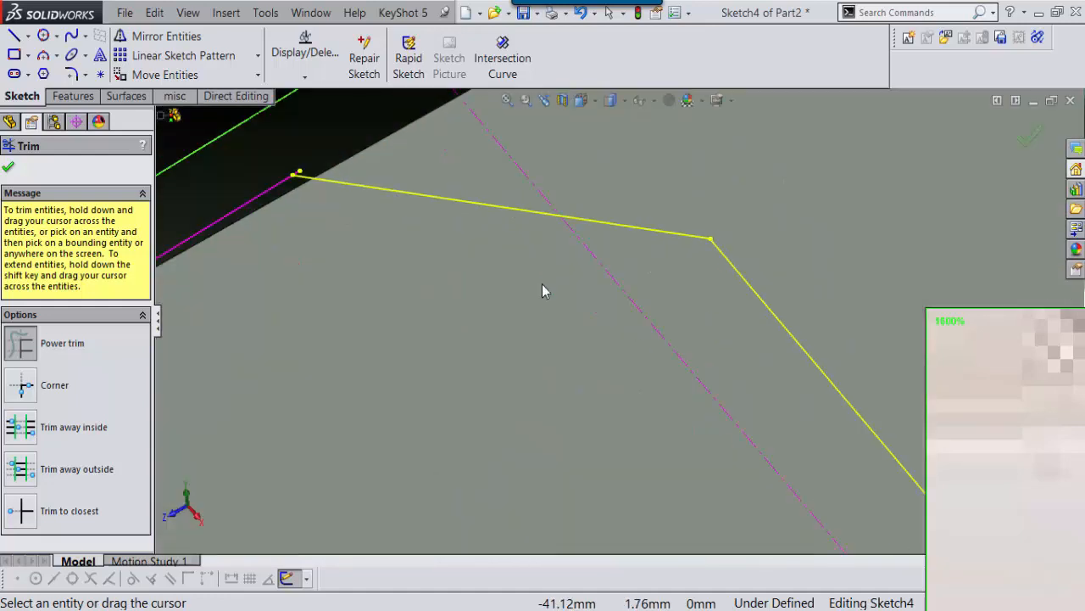
scroll(419, 242, up, 3)
scroll(544, 208, down, 3)
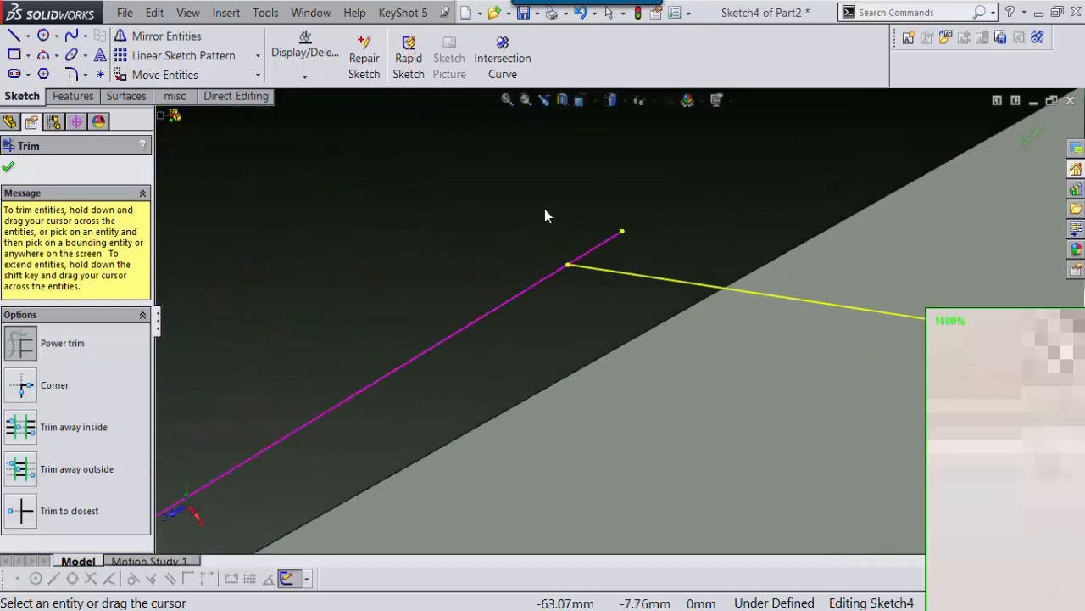
scroll(617, 335, up, 3)
scroll(653, 386, down, 2)
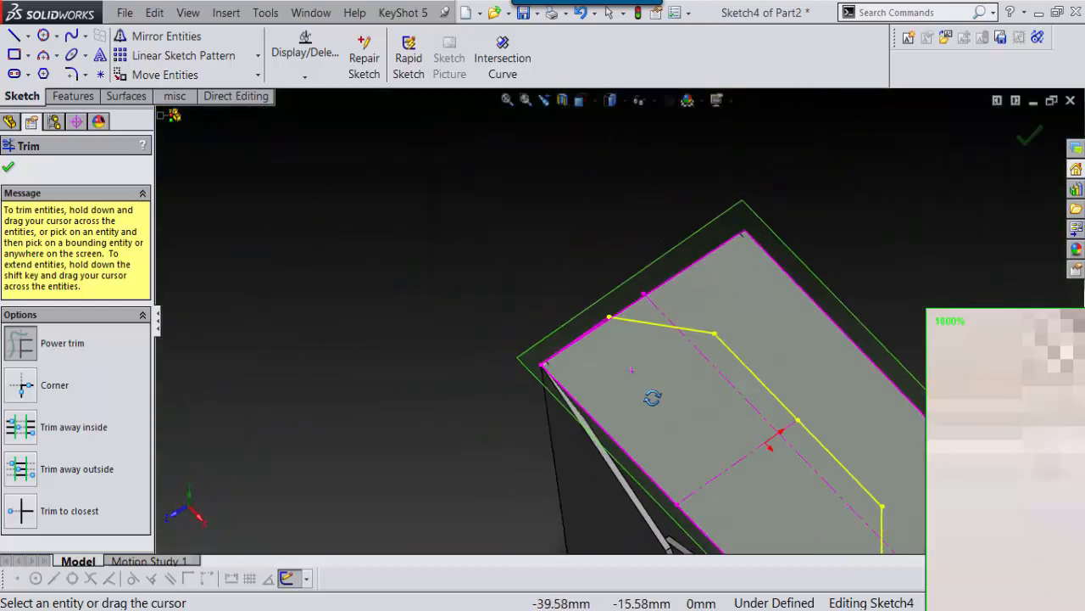
scroll(641, 271, down, 3)
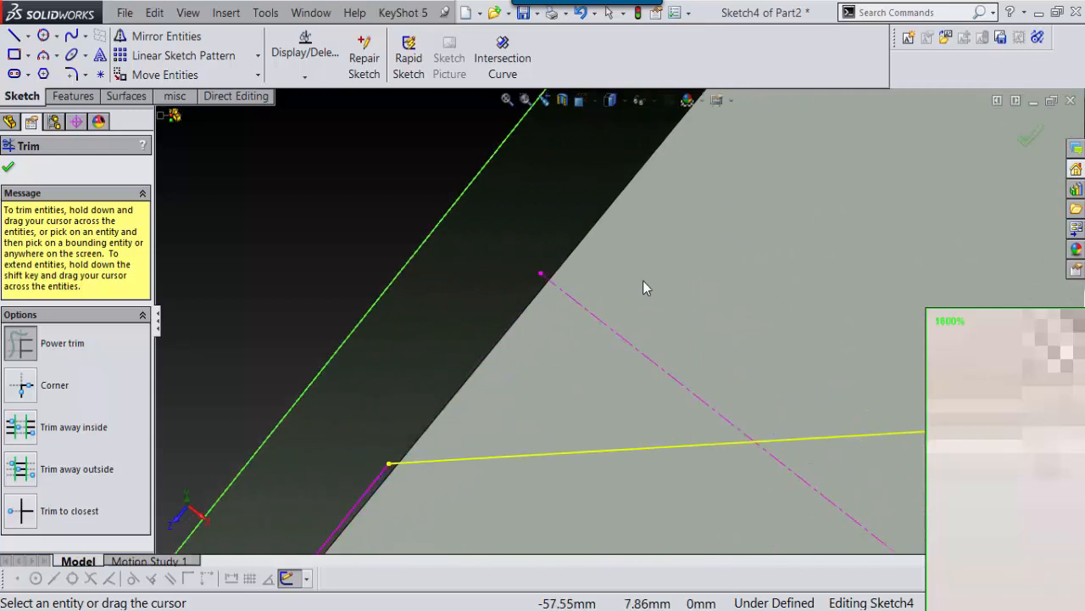
scroll(617, 373, up, 3)
scroll(624, 411, up, 3)
scroll(588, 339, down, 1)
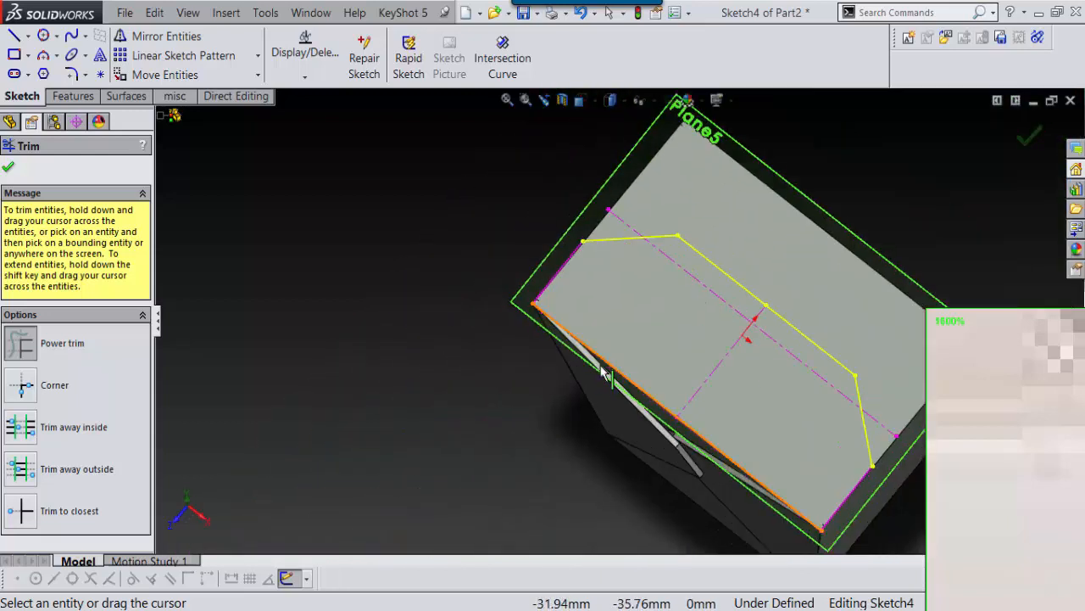
scroll(574, 368, up, 1)
scroll(576, 365, down, 1)
Exit the lid sketch and set up a blind 2 mm boss extrusion of its outline from the sketch plane.
right_drag(888, 203, 847, 200)
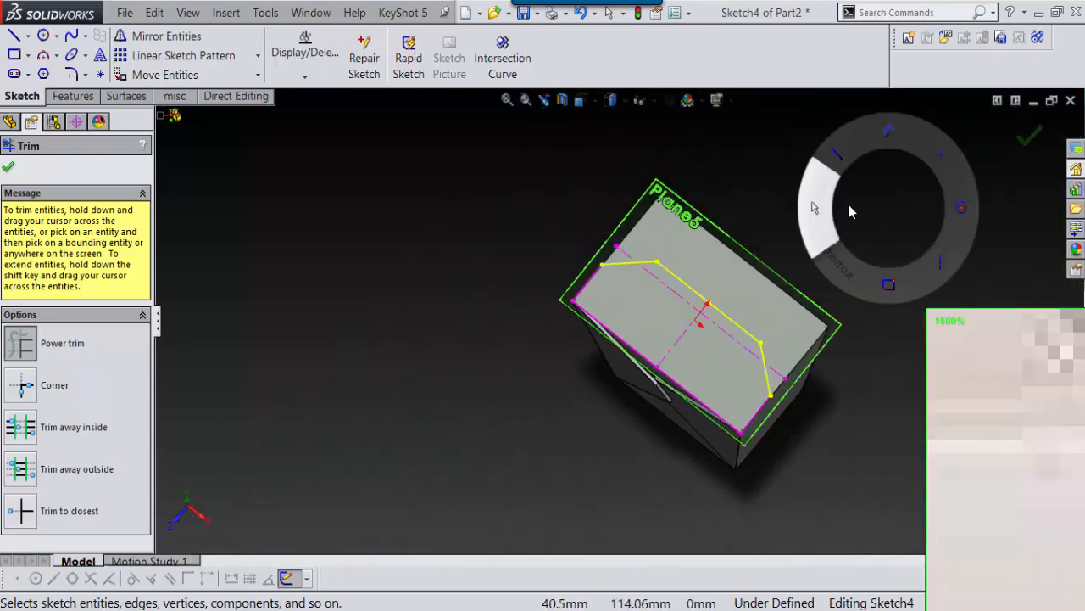
right_drag(895, 169, 893, 174)
key(s)
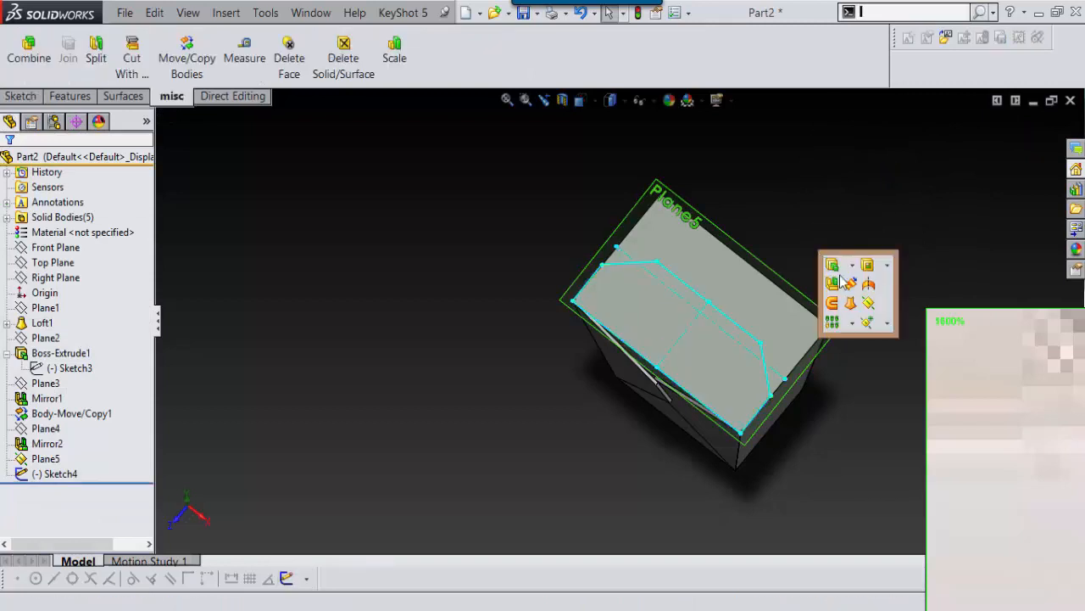
click(840, 270)
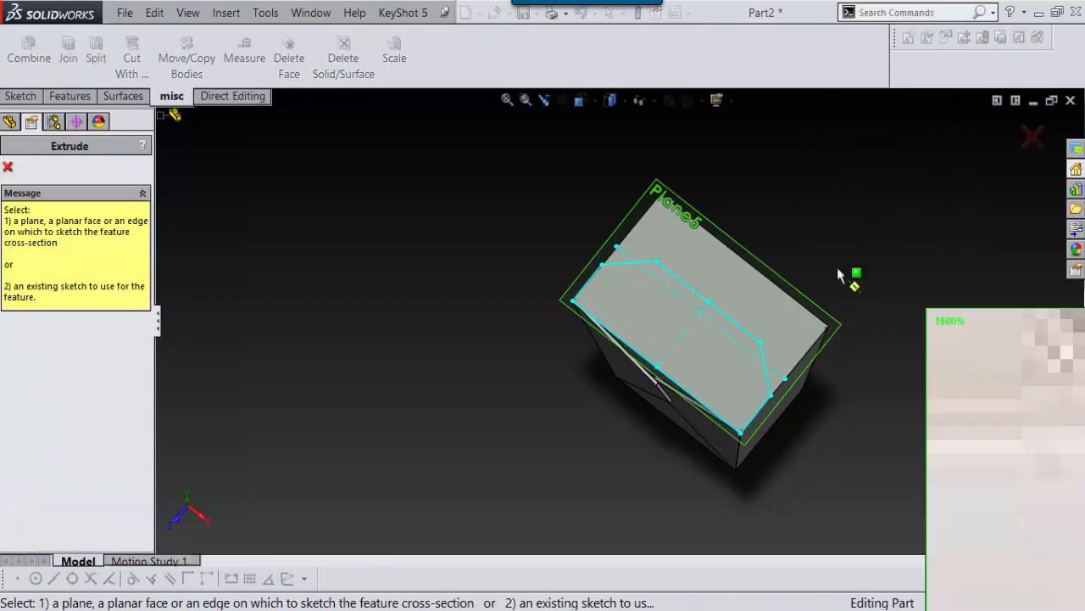
click(747, 339)
scroll(738, 349, down, 3)
mouse_move(738, 352)
middle_down()
mouse_move(627, 234)
mouse_move(642, 359)
mouse_move(681, 293)
mouse_move(722, 297)
middle_up()
scroll(712, 354, down, 3)
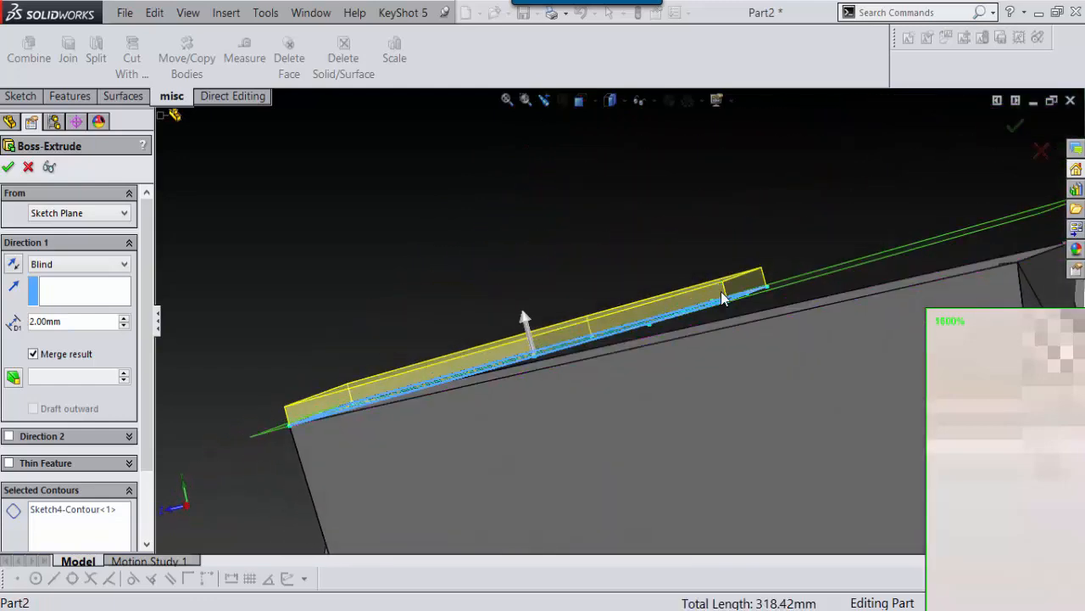
scroll(721, 291, up, 2)
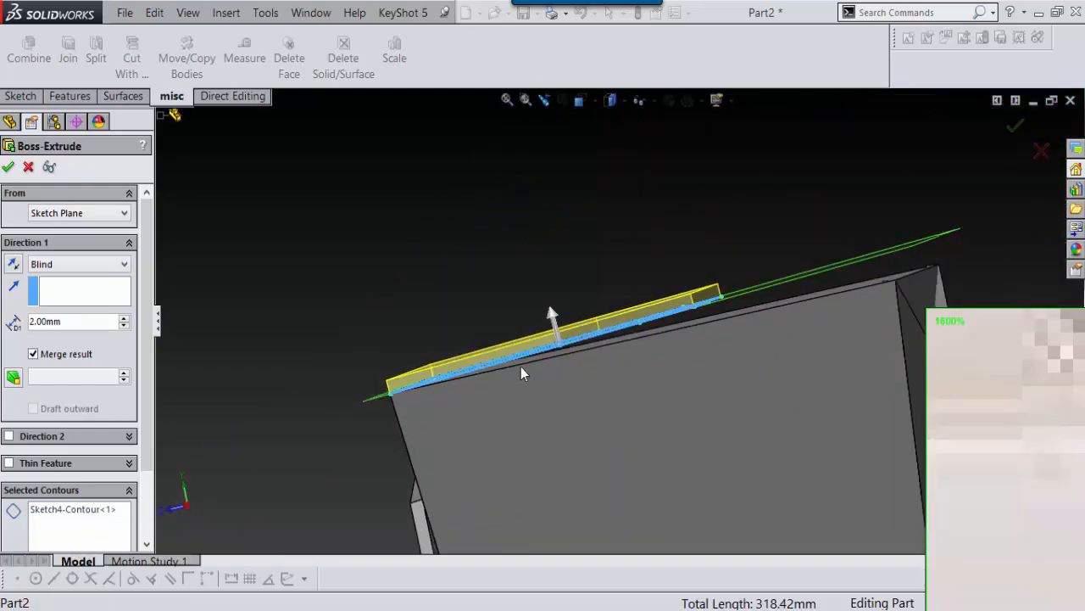
Reverse the lid extrusion toward the box, turn off merging with other bodies and complete the feature.
click(12, 266)
middle_drag(552, 364, 565, 445)
scroll(565, 445, up, 6)
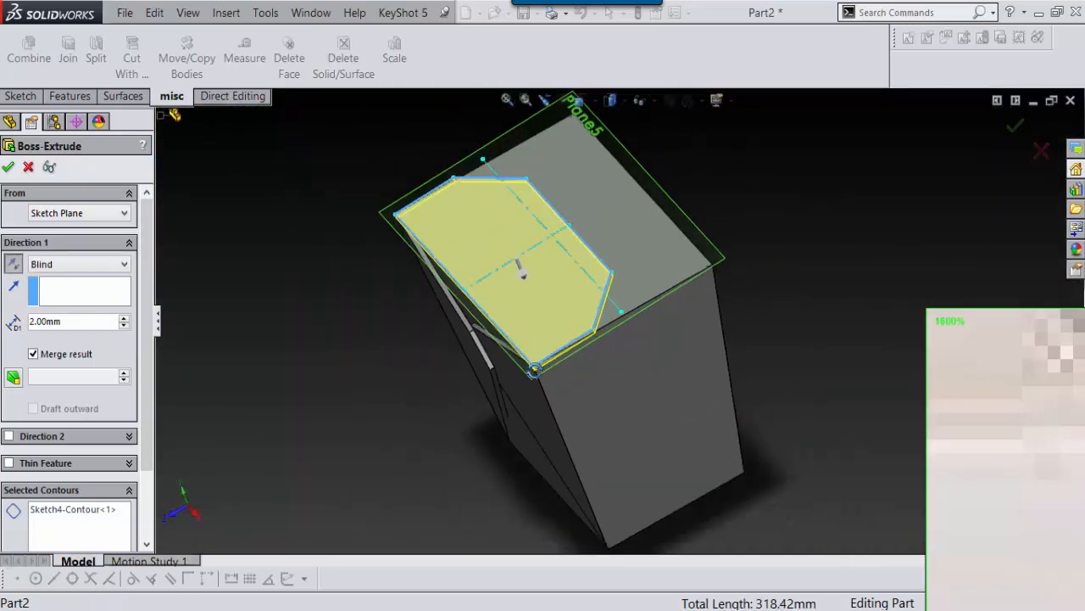
middle_drag(521, 271, 591, 305)
scroll(567, 298, down, 3)
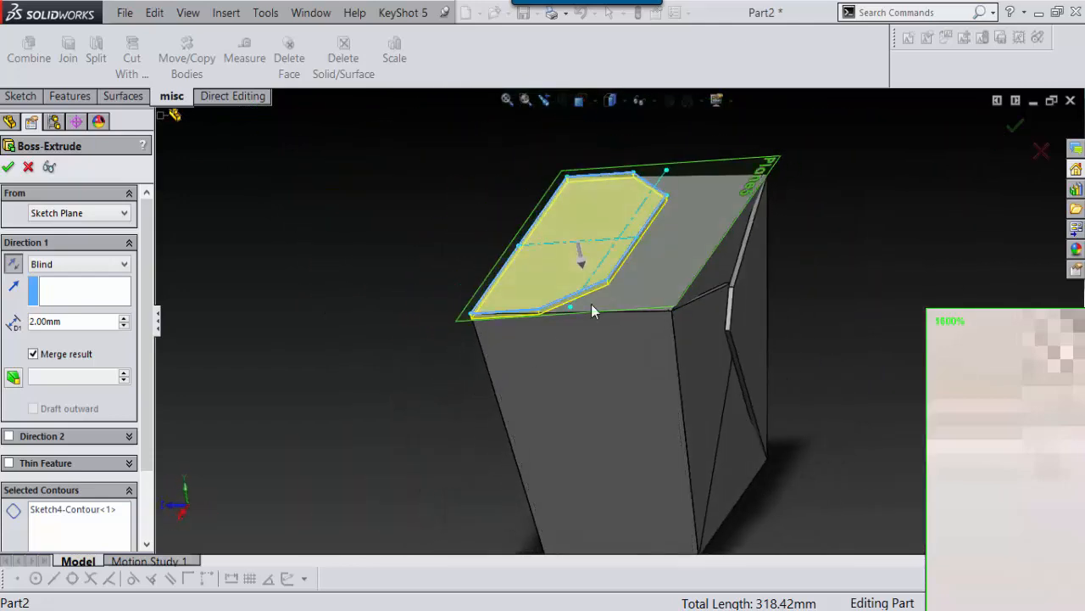
scroll(625, 270, down, 3)
scroll(625, 269, up, 3)
middle_drag(625, 270, 610, 301)
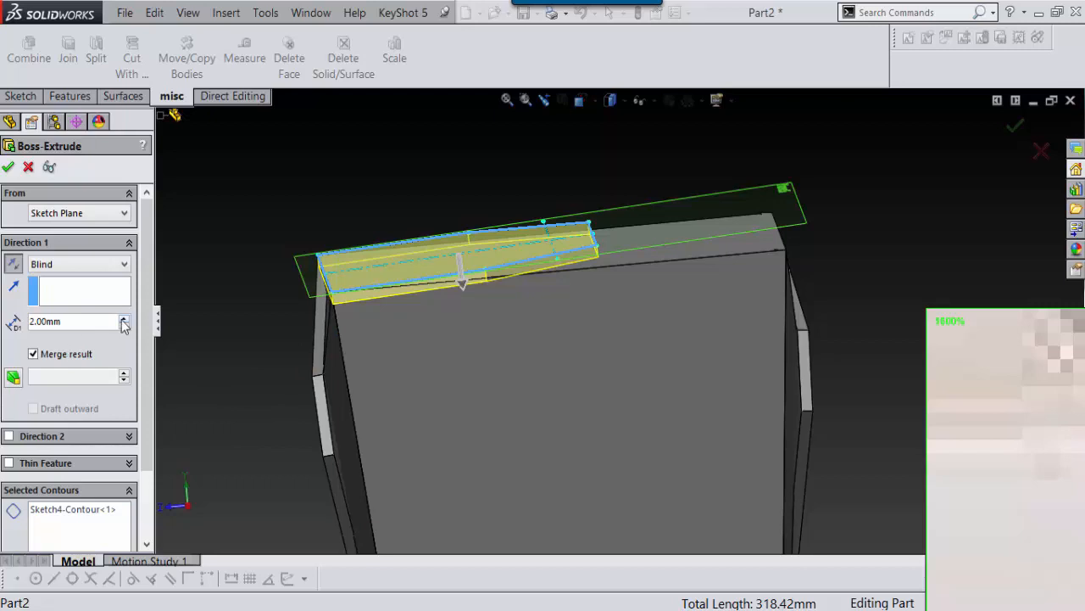
middle_drag(381, 352, 384, 289)
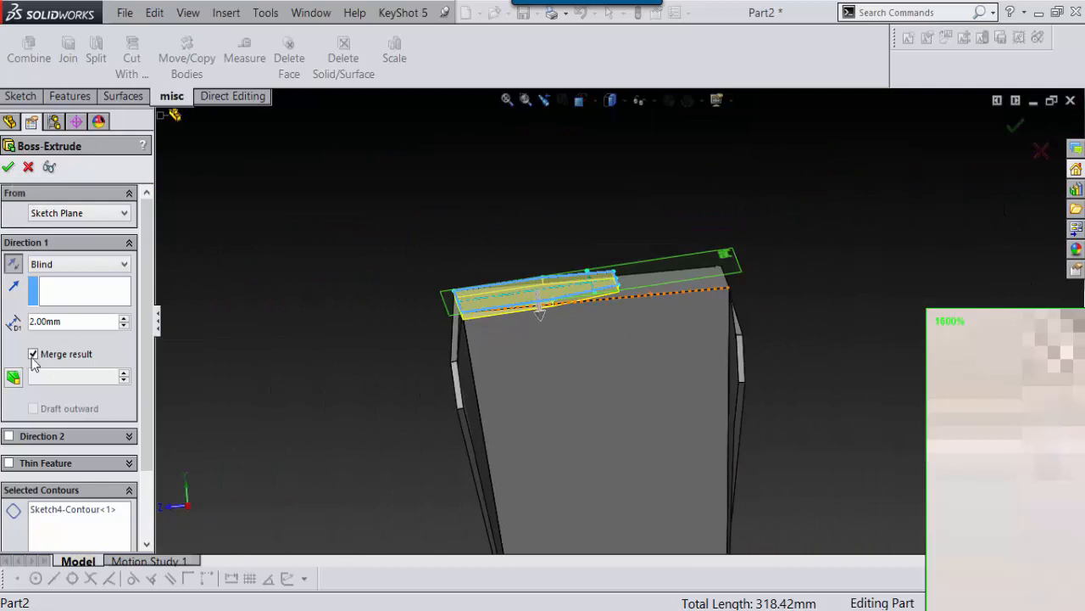
click(8, 169)
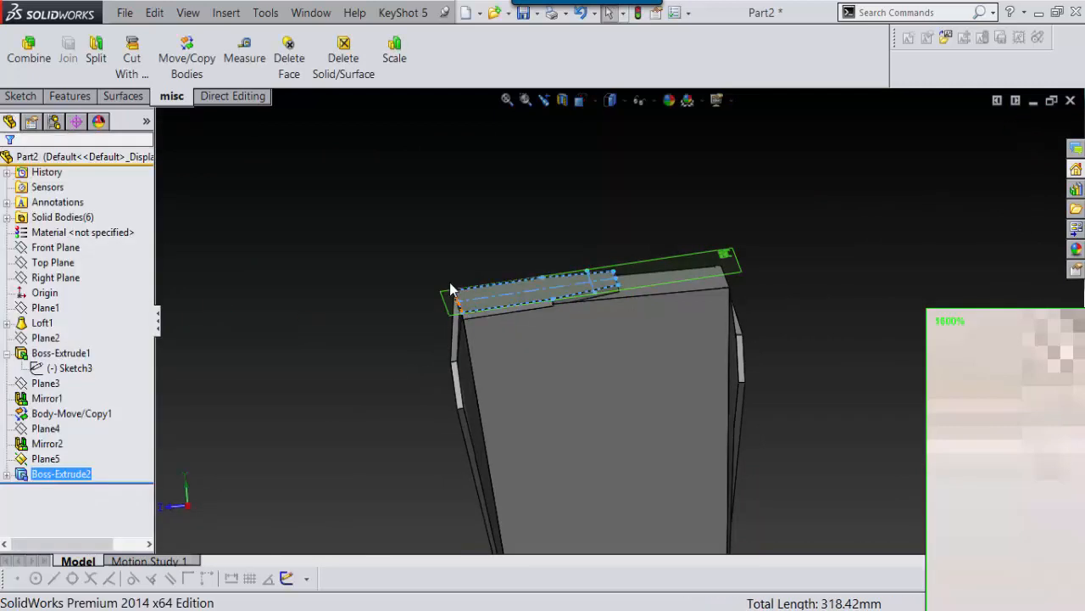
Tilt the lid's angled reference plane more steeply, to about 6 degrees.
middle_drag(450, 286, 775, 375)
click(775, 376)
scroll(555, 402, down, 8)
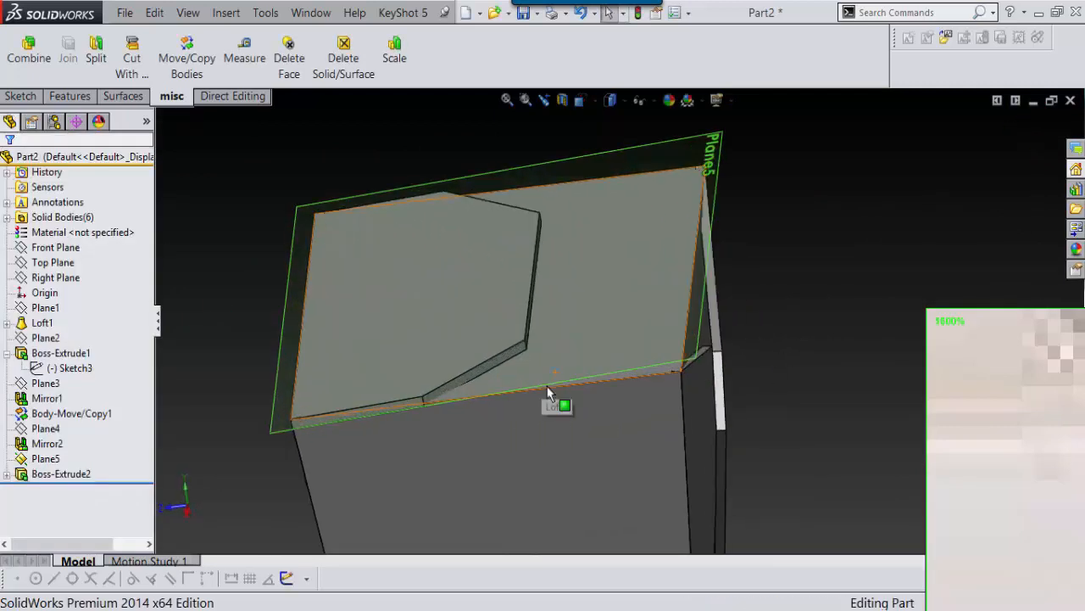
scroll(532, 424, up, 5)
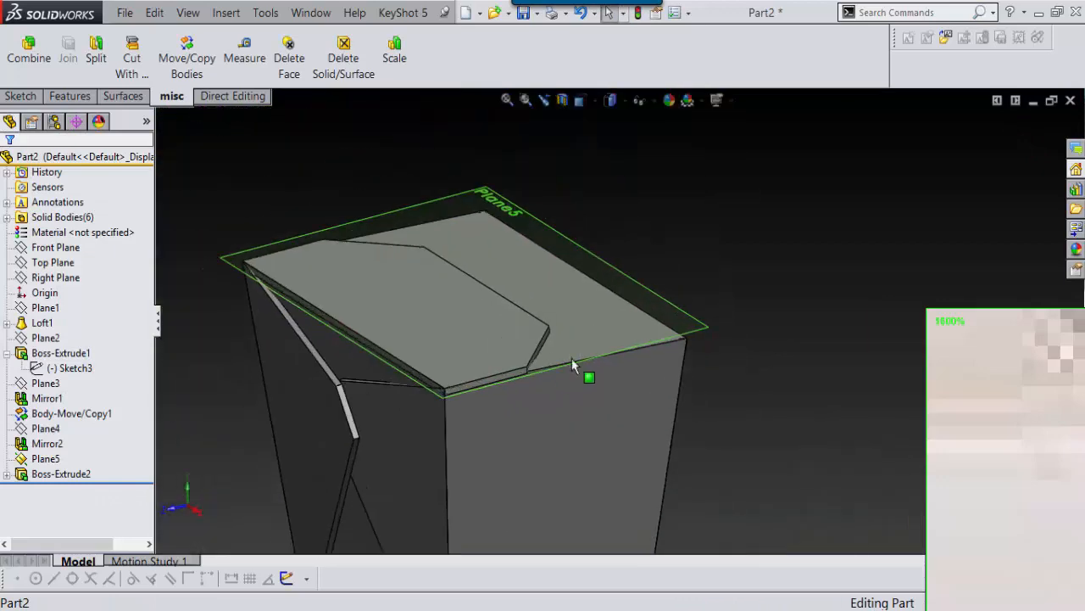
click(637, 290)
scroll(629, 286, down, 3)
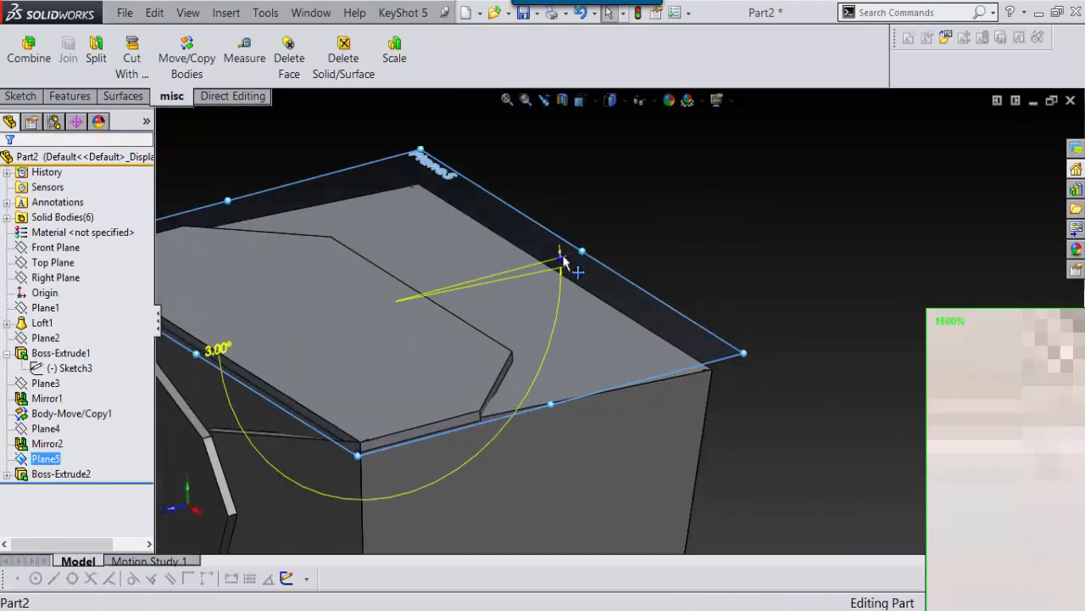
mouse_move(562, 258)
mouse_down()
mouse_move(568, 243)
mouse_move(572, 254)
mouse_up()
scroll(572, 408, up, 3)
middle_drag(572, 408, 613, 347)
scroll(580, 347, down, 3)
scroll(615, 346, up, 5)
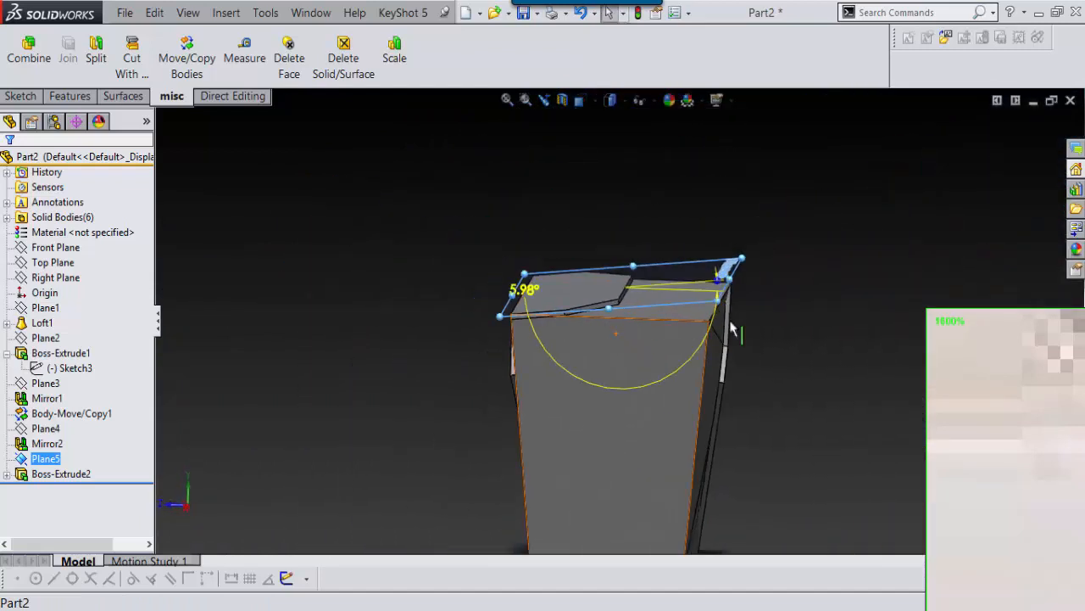
Set up a mirror feature with the thin top lid as the body to mirror, clearing the face wrongly picked as mirror plane.
click(846, 228)
middle_drag(707, 307, 686, 351)
scroll(686, 351, up, 3)
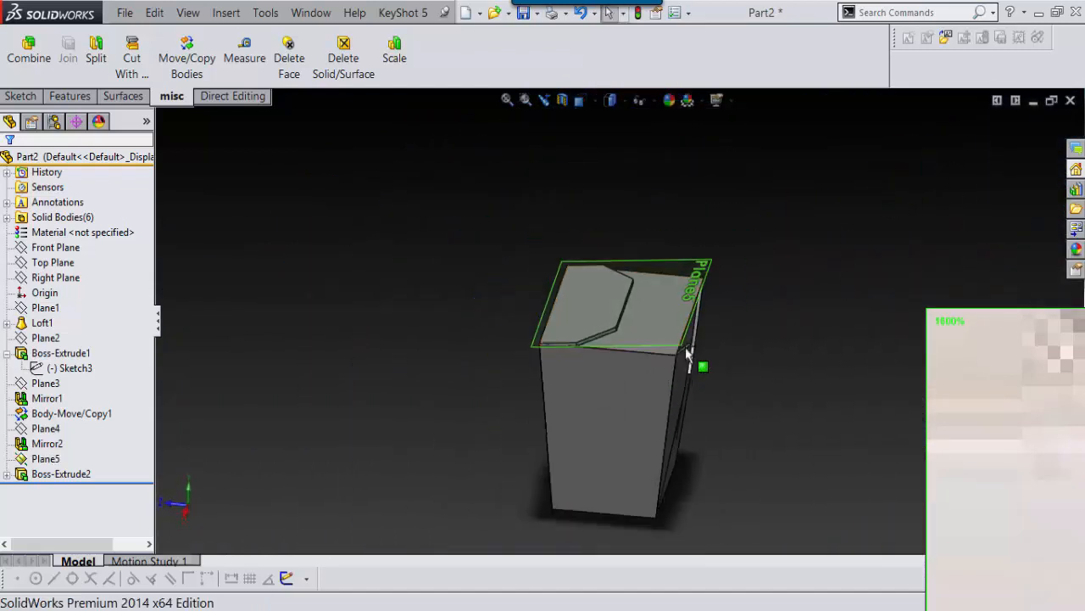
scroll(645, 313, down, 3)
middle_drag(644, 320, 595, 330)
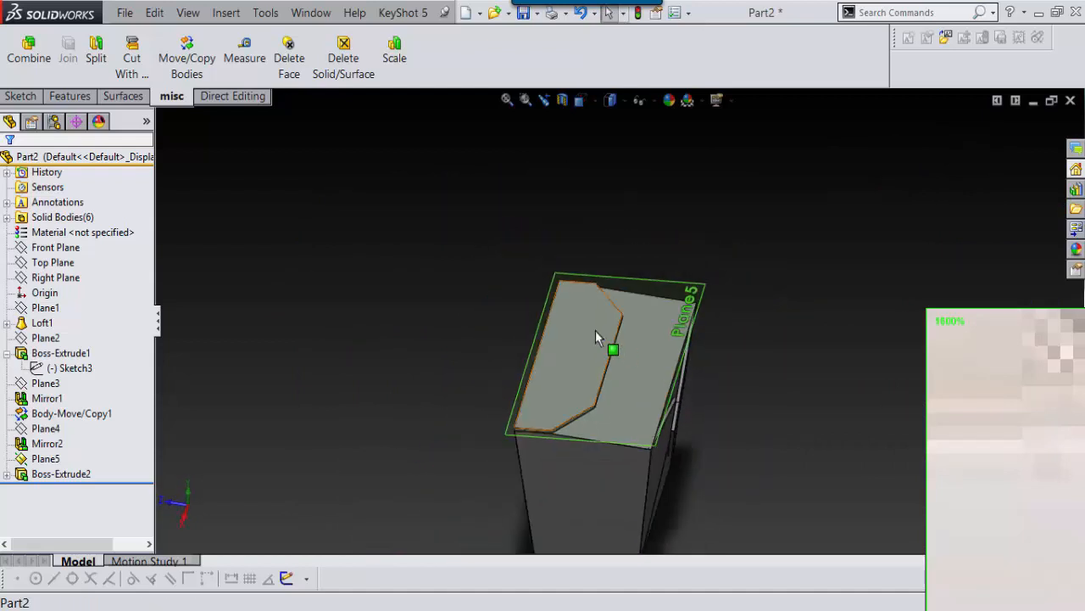
right_drag(856, 221, 793, 292)
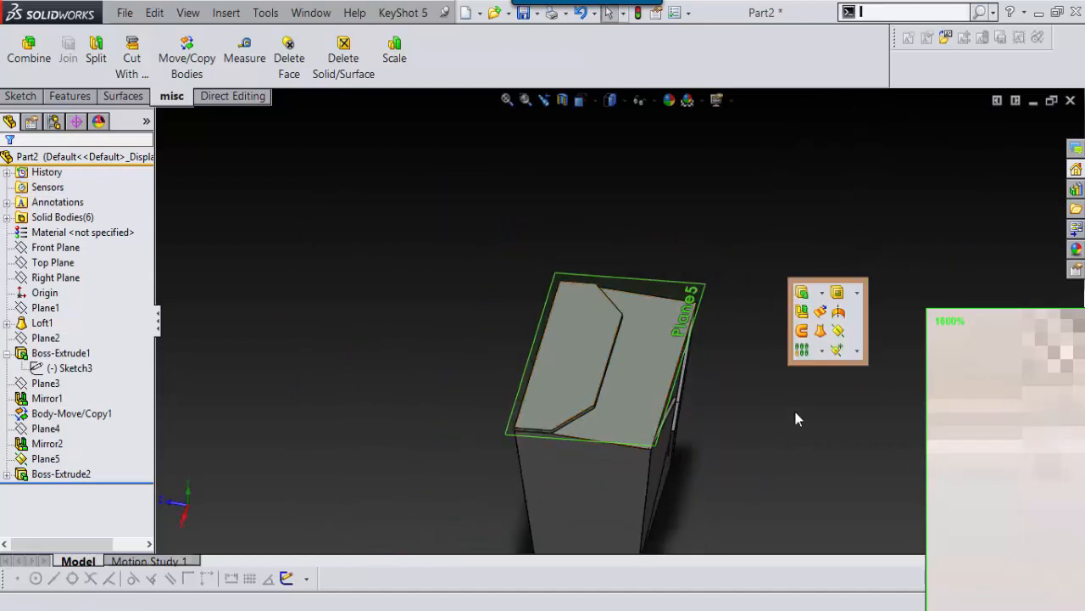
click(801, 311)
scroll(678, 335, up, 2)
click(495, 312)
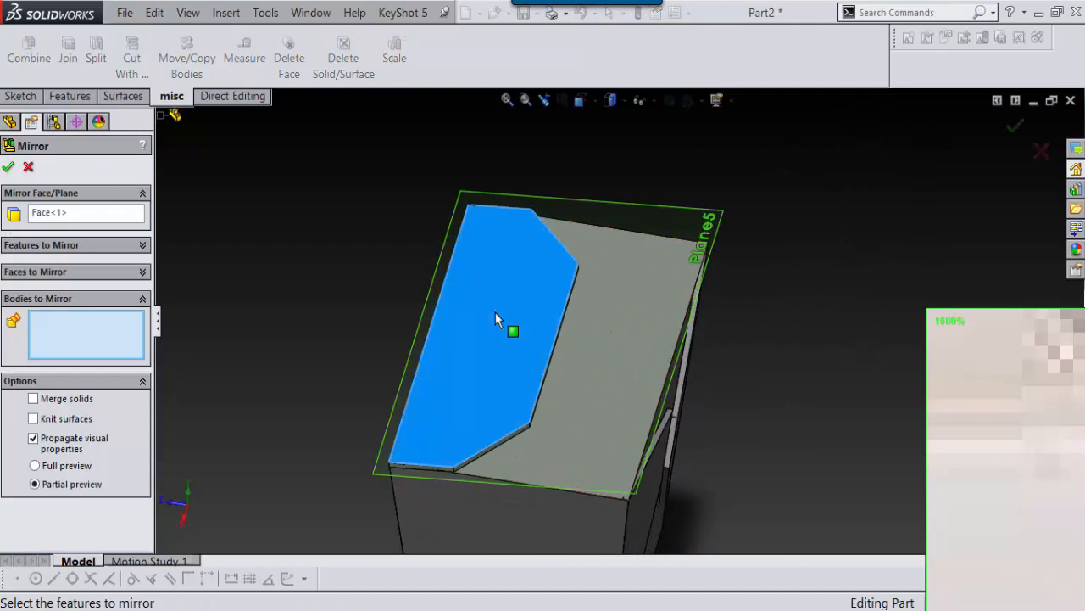
click(85, 270)
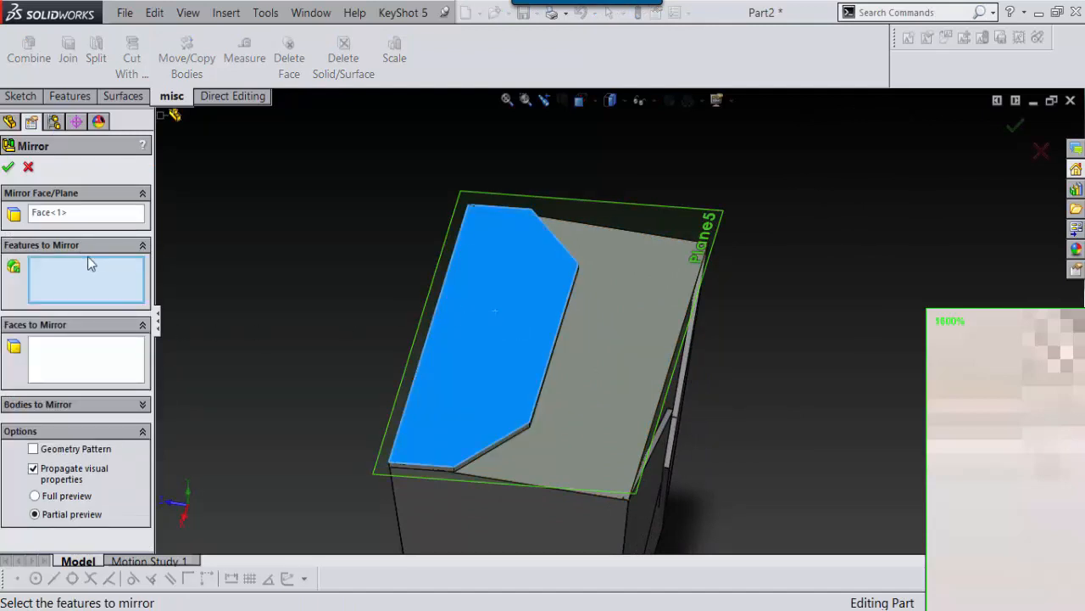
click(94, 370)
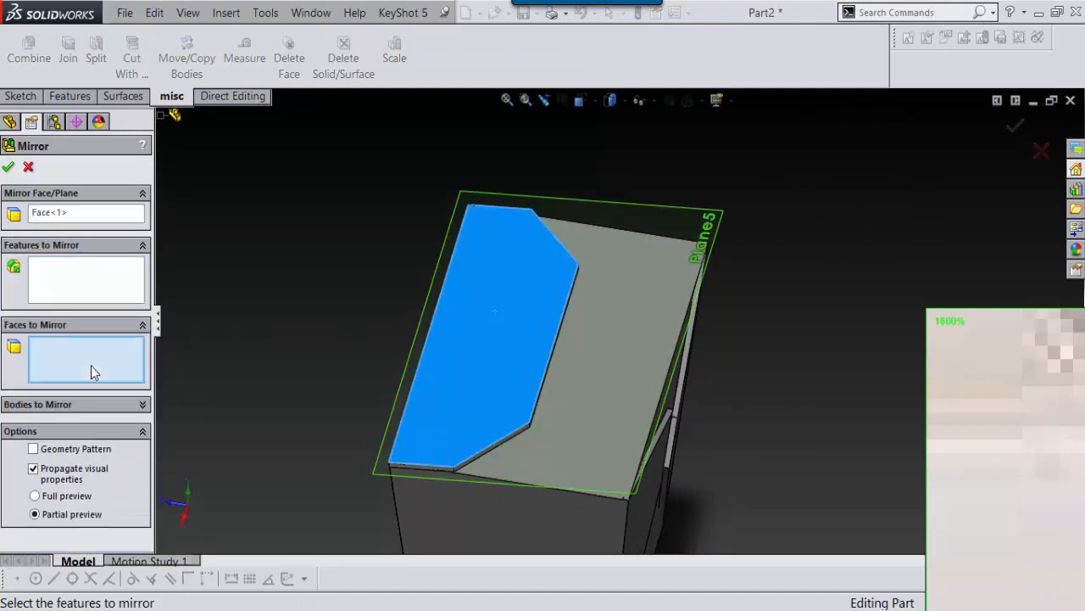
right_click(83, 219)
click(157, 226)
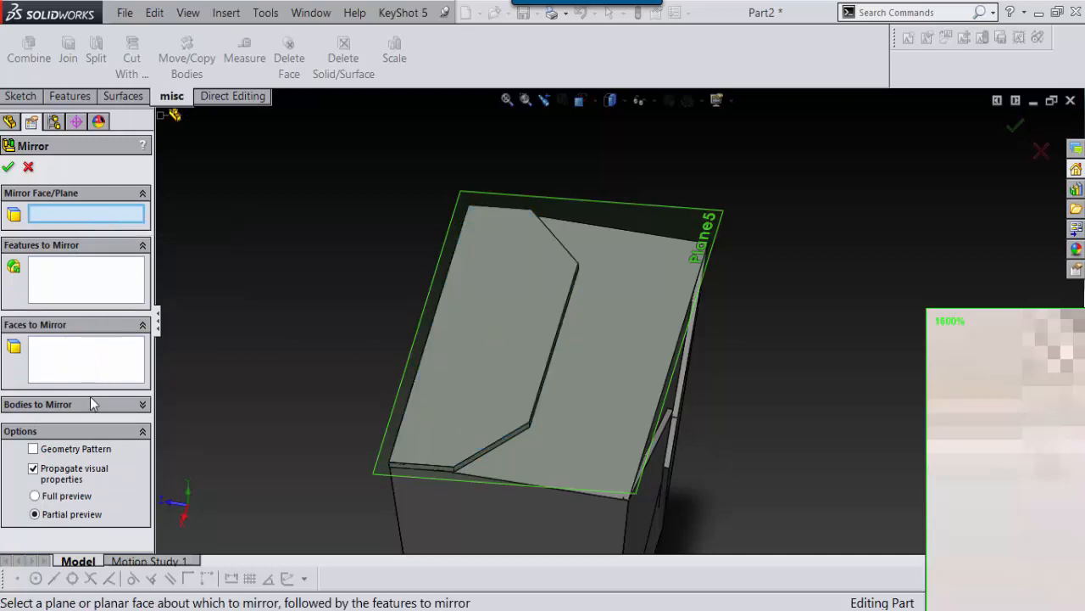
click(91, 405)
click(519, 339)
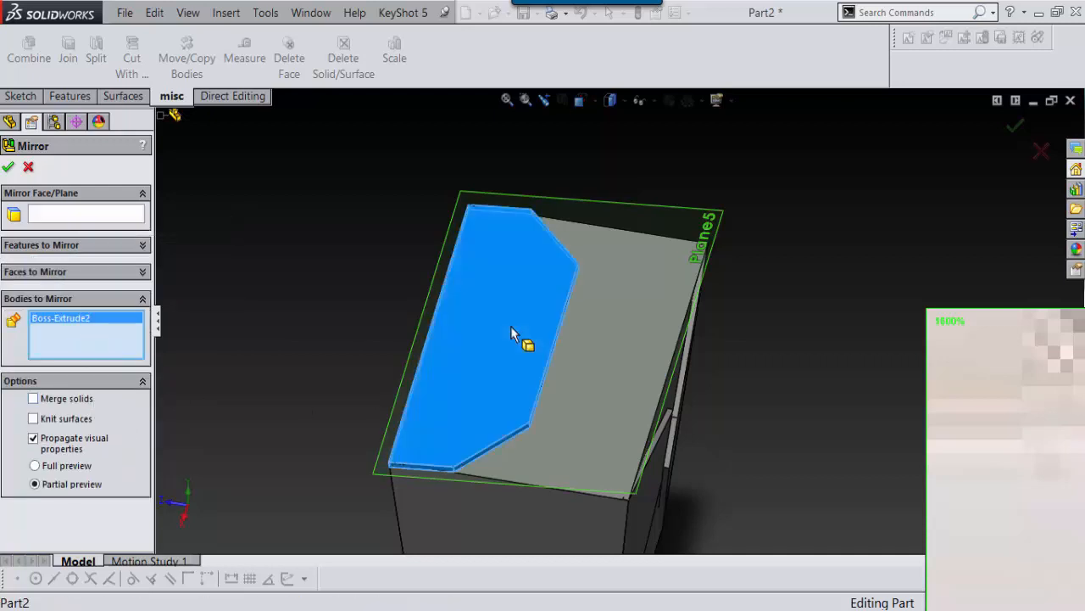
Use Plane4 through the middle of the box as the mirror plane and complete the mirrored lid.
key(f)
click(42, 216)
middle_drag(593, 455, 567, 424)
scroll(567, 424, down, 2)
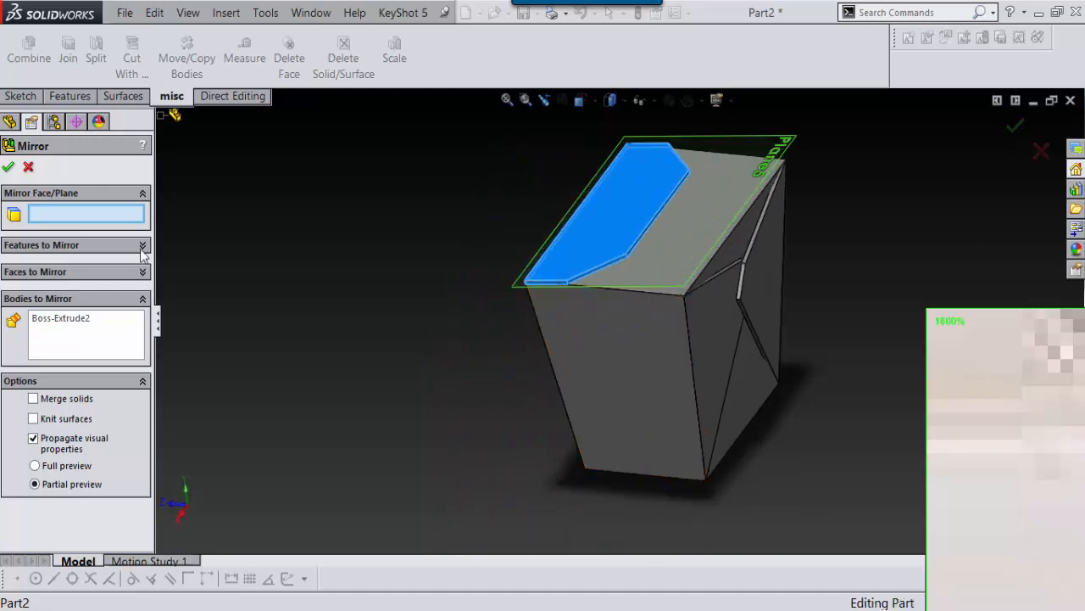
click(173, 117)
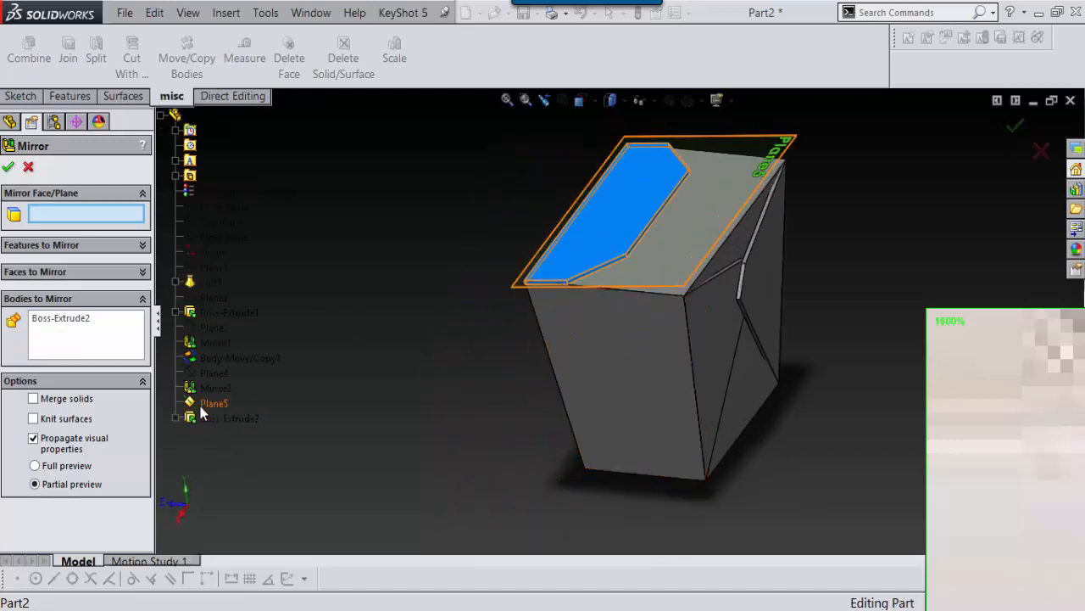
click(204, 376)
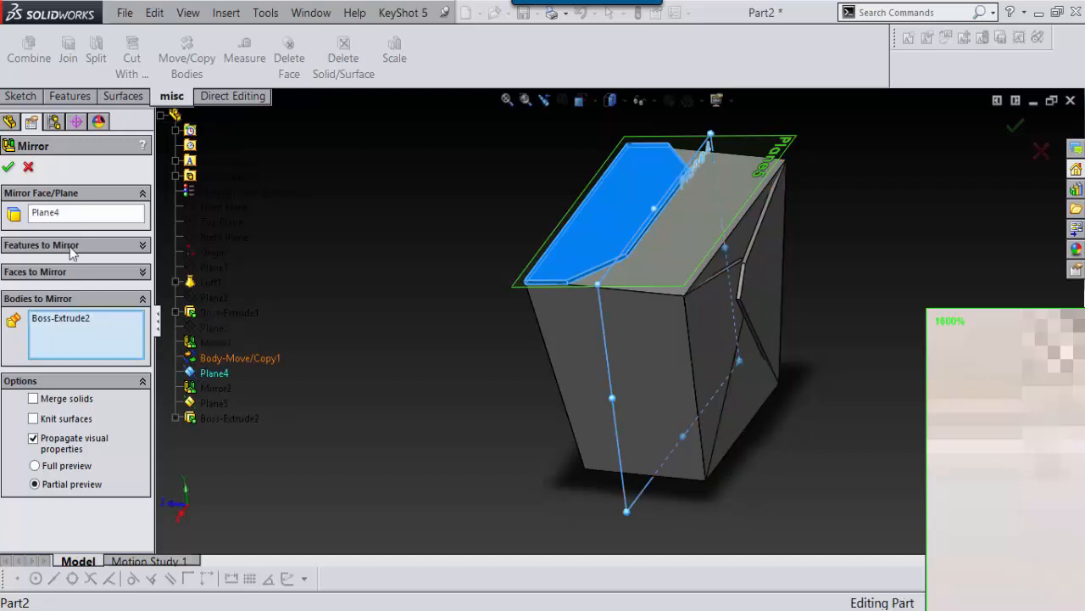
click(9, 167)
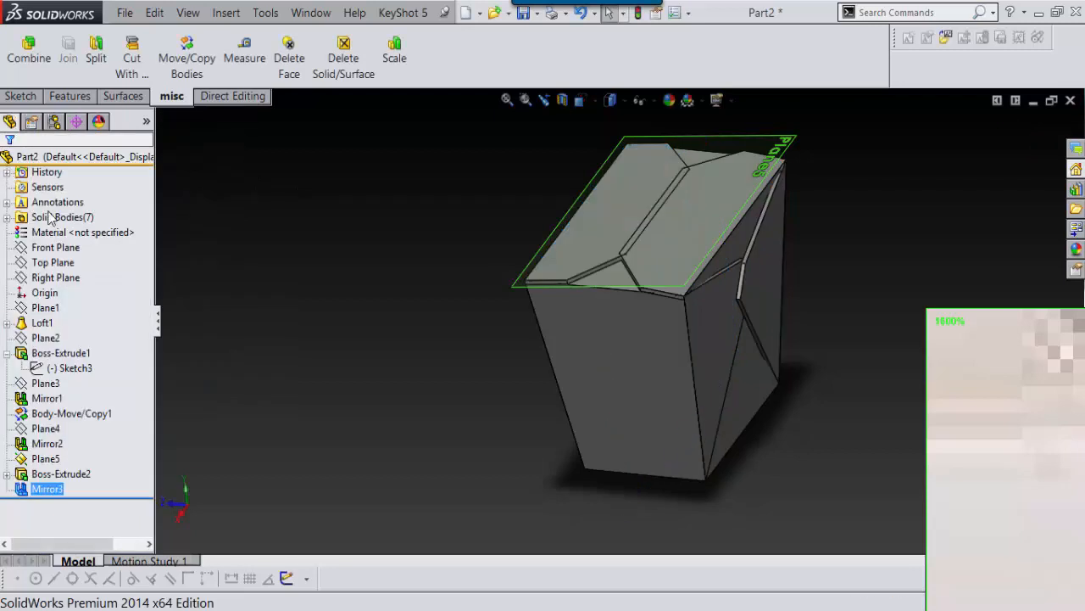
Examine how the original and mirrored lids overlap at the middle and sit on the box's upper edges.
scroll(566, 264, down, 3)
scroll(636, 329, up, 4)
middle_drag(720, 339, 741, 300)
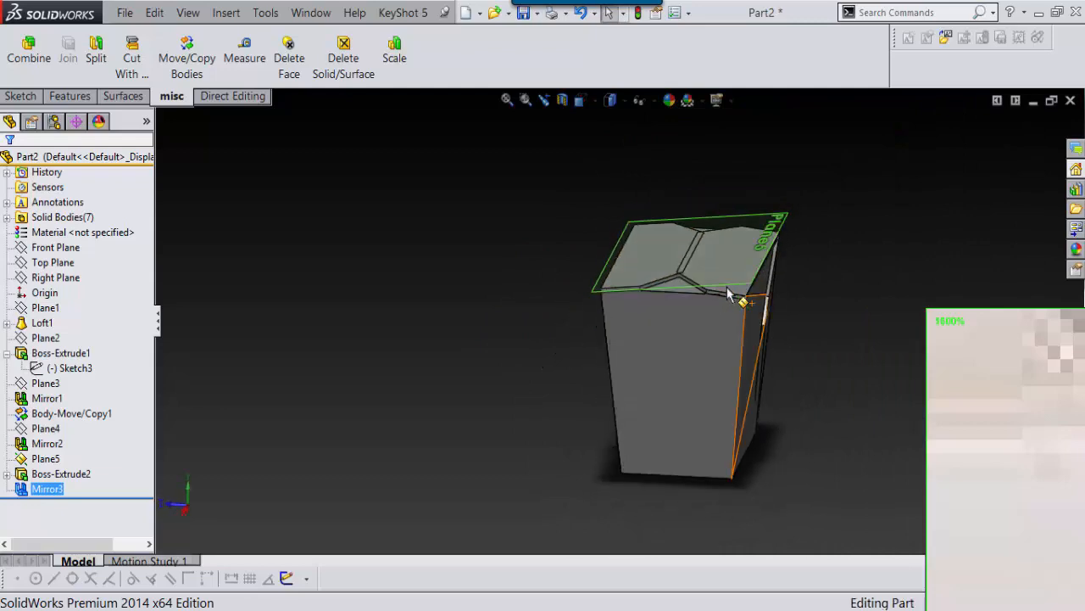
scroll(717, 281, down, 6)
mouse_move(709, 268)
middle_down()
mouse_move(715, 221)
mouse_move(713, 272)
middle_up()
scroll(640, 297, up, 3)
scroll(583, 397, down, 3)
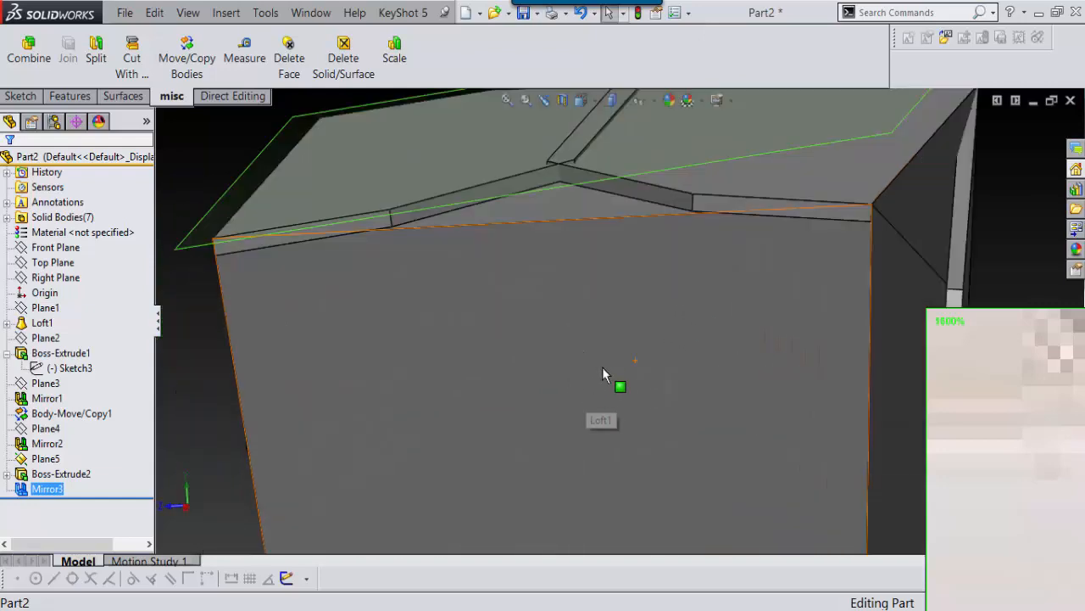
scroll(609, 348, up, 4)
scroll(763, 264, down, 4)
scroll(656, 338, up, 1)
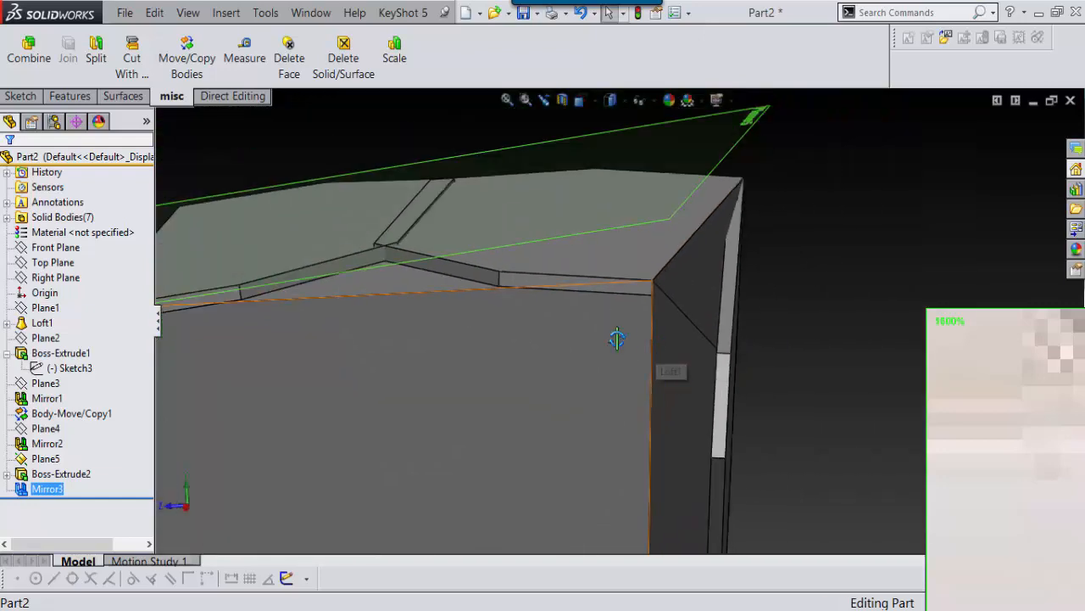
scroll(608, 313, up, 2)
scroll(605, 307, up, 5)
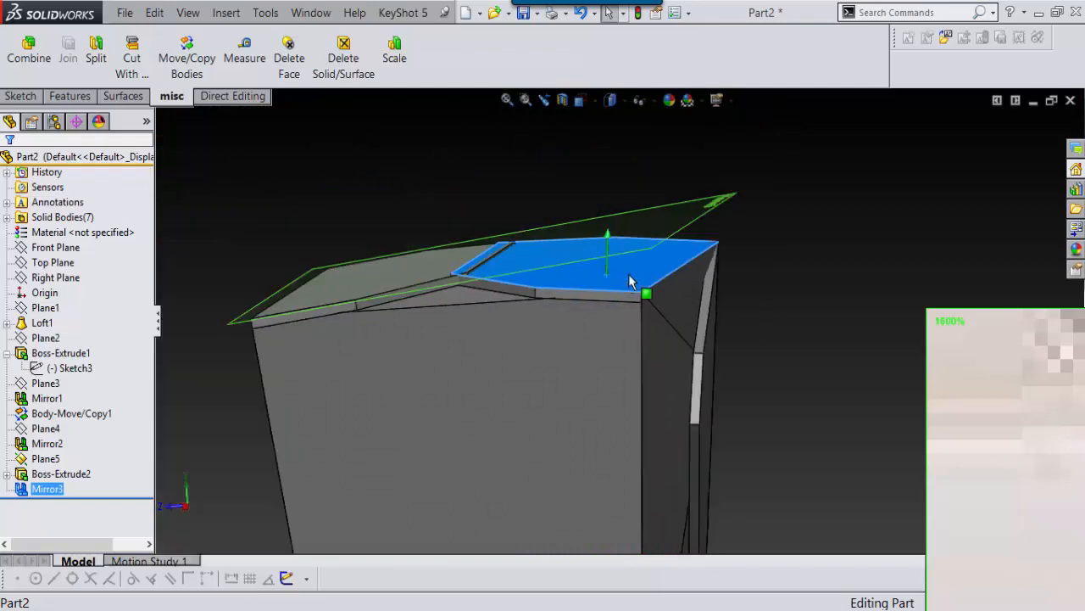
Set up a Move/Copy Body operation with the mirrored lid as the body, clearing and reselecting it after checking its outer edge.
click(186, 57)
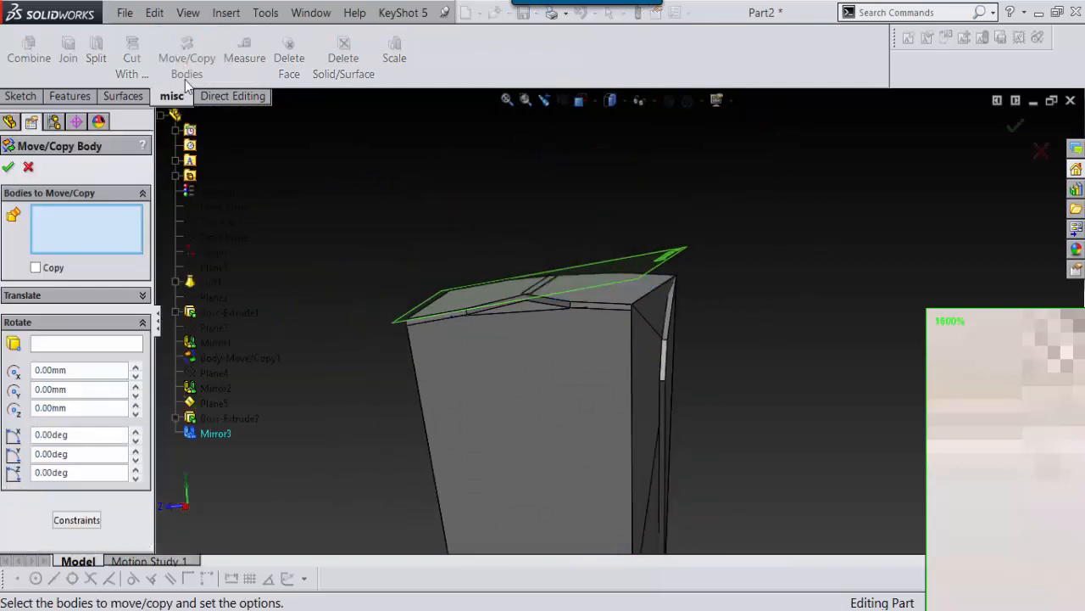
click(603, 278)
scroll(757, 310, down, 5)
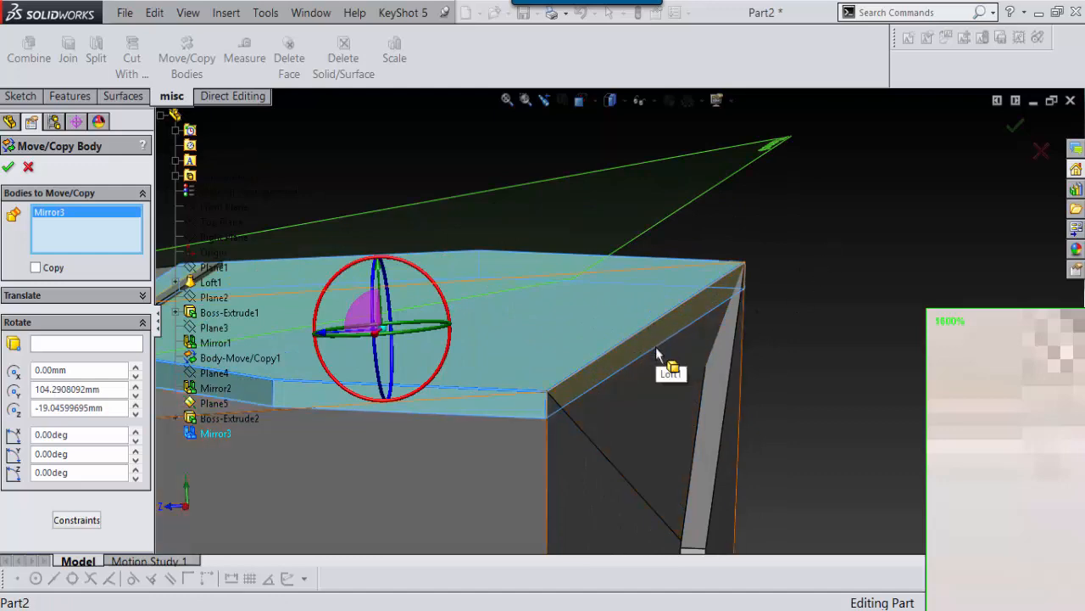
middle_drag(657, 359, 825, 241)
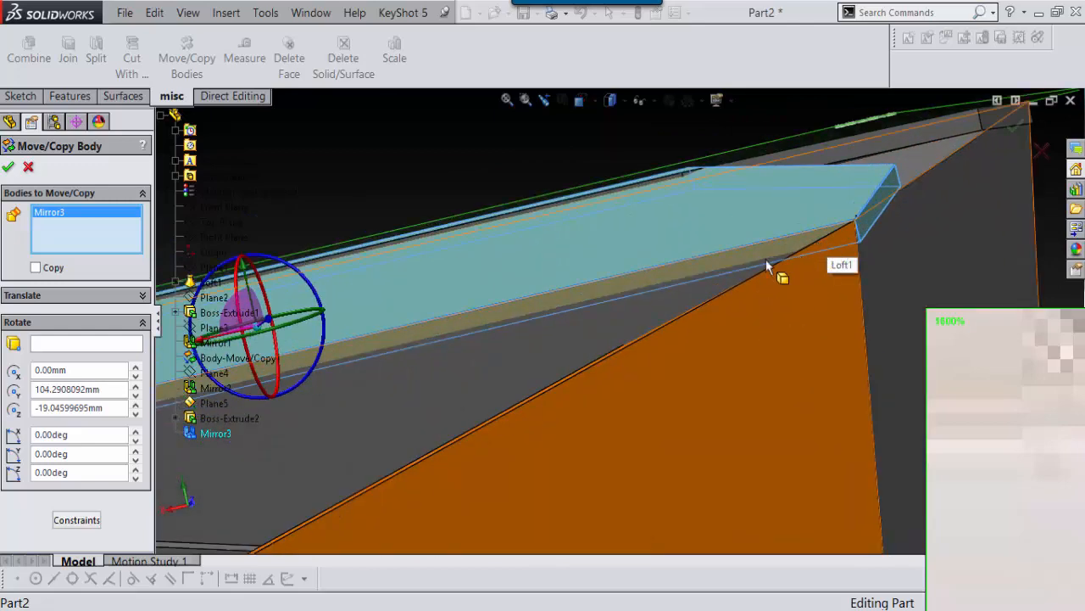
scroll(720, 248, up, 4)
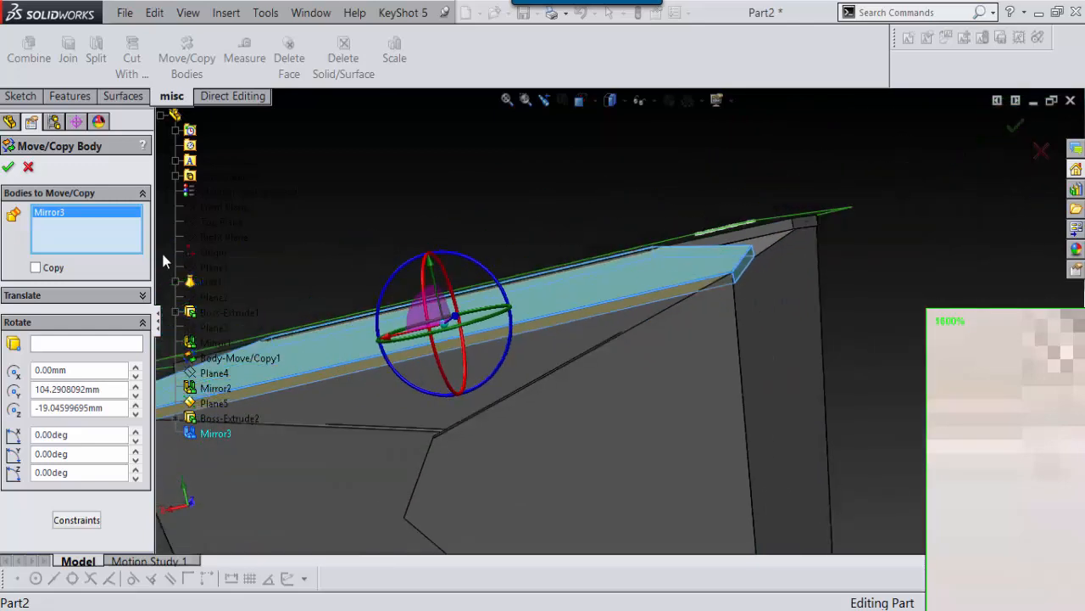
right_click(83, 229)
click(110, 234)
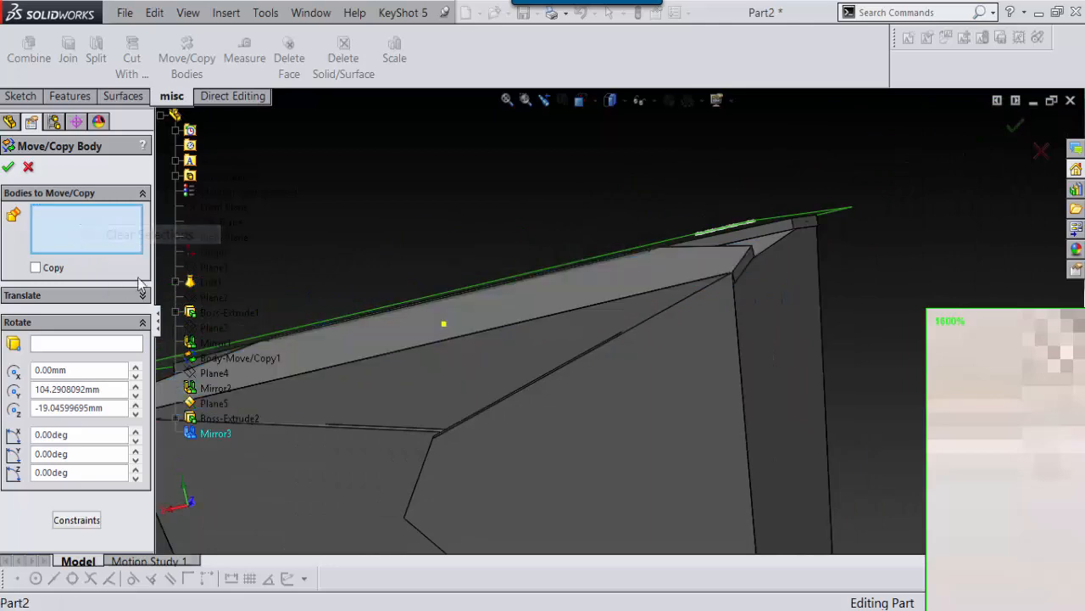
scroll(489, 304, up, 5)
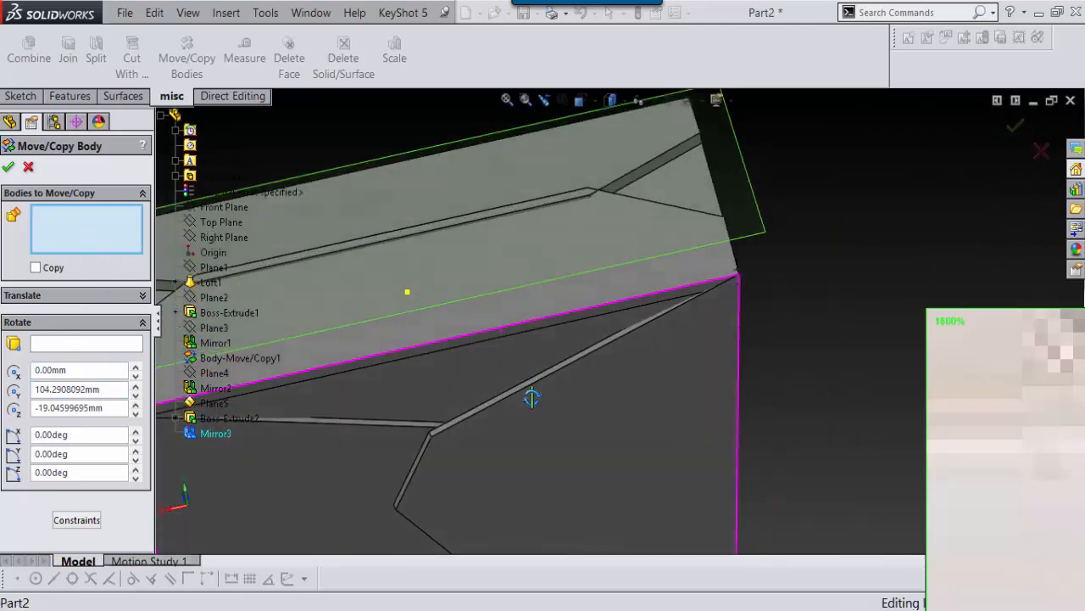
click(458, 299)
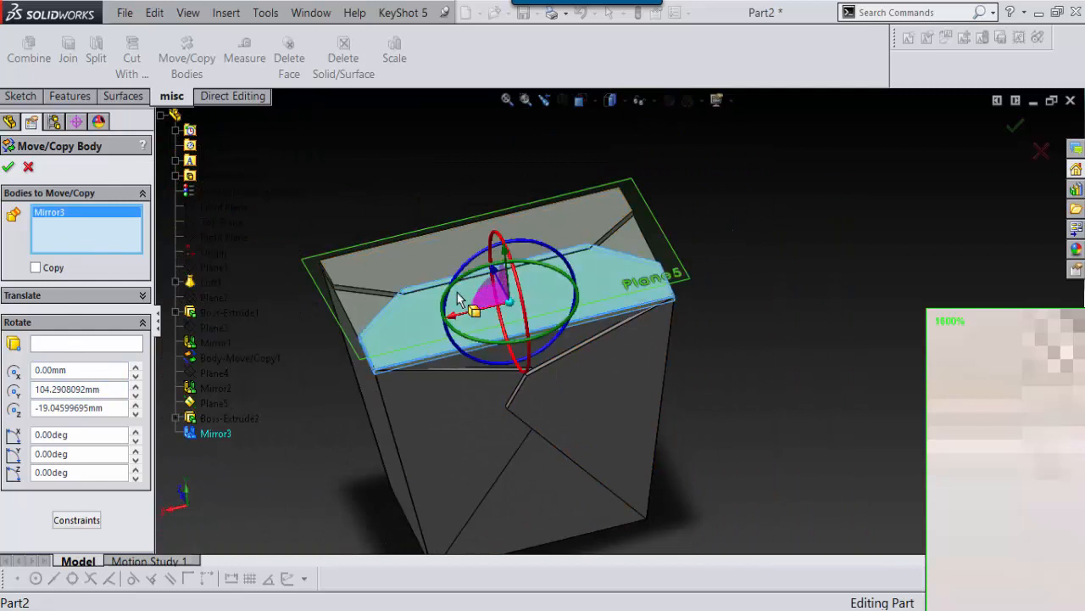
Use the mirrored lid's long outer edge as the rotation axis for the body move.
click(68, 323)
click(61, 323)
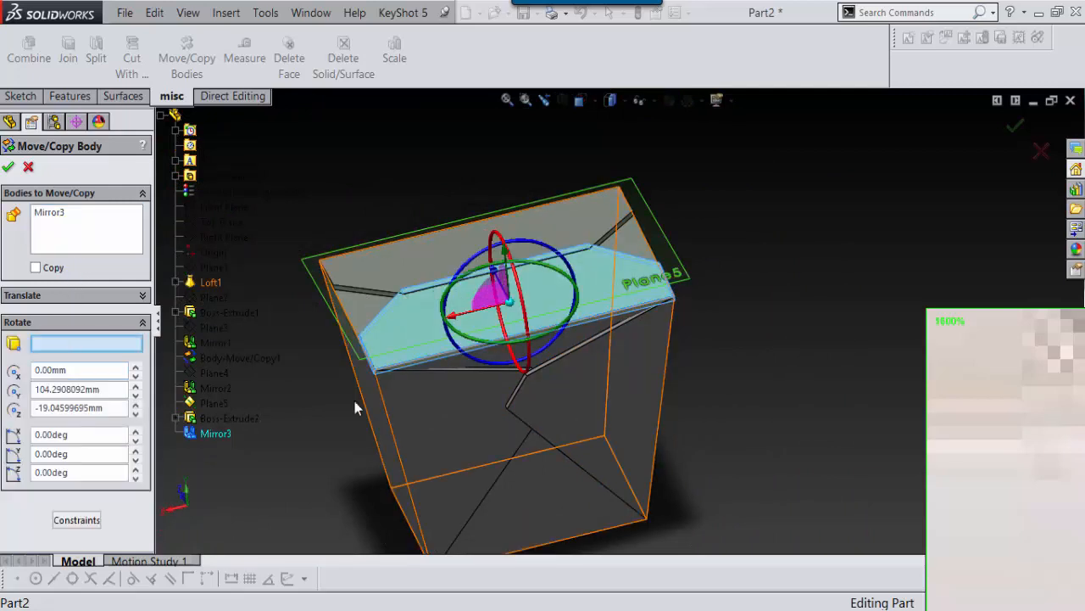
scroll(472, 363, down, 3)
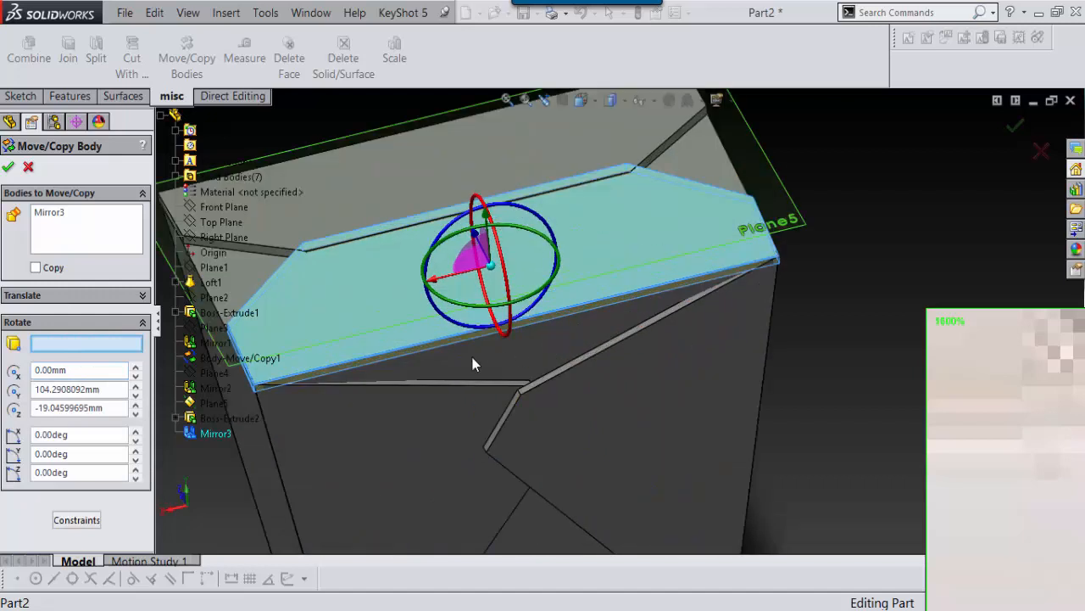
click(422, 350)
scroll(498, 352, up, 4)
scroll(512, 350, down, 3)
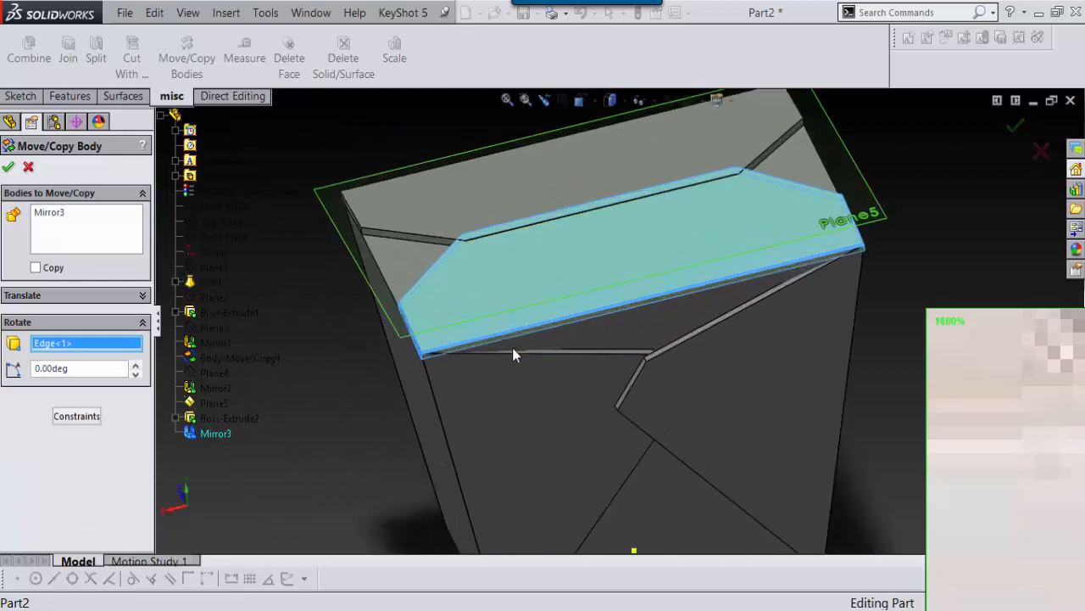
scroll(565, 339, up, 3)
Try rotating the mirrored lid about its outer edge by a positive angle of about 16 degrees.
click(136, 365)
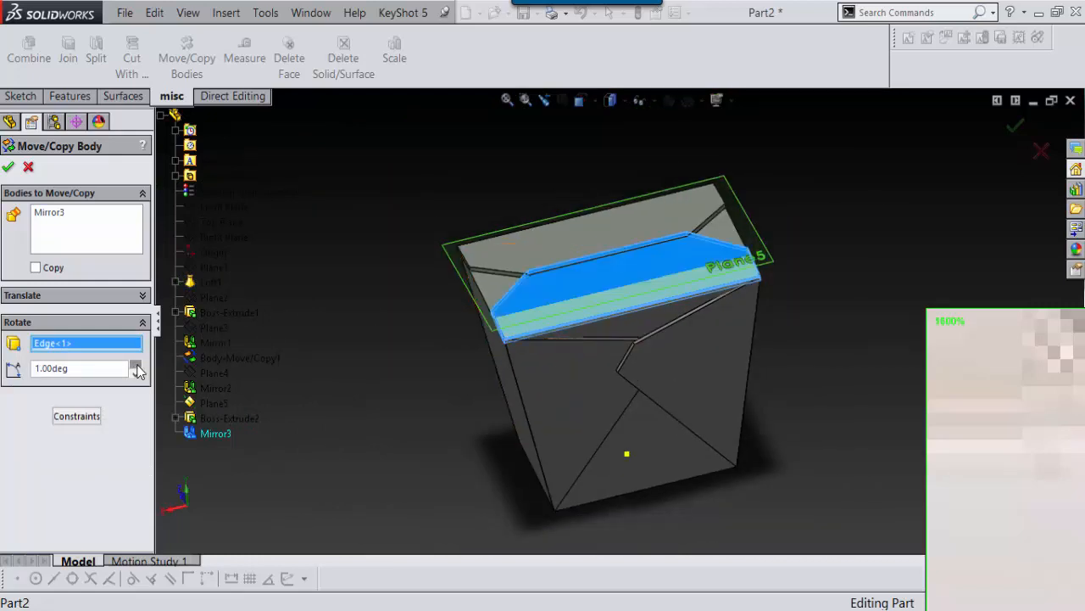
click(135, 365)
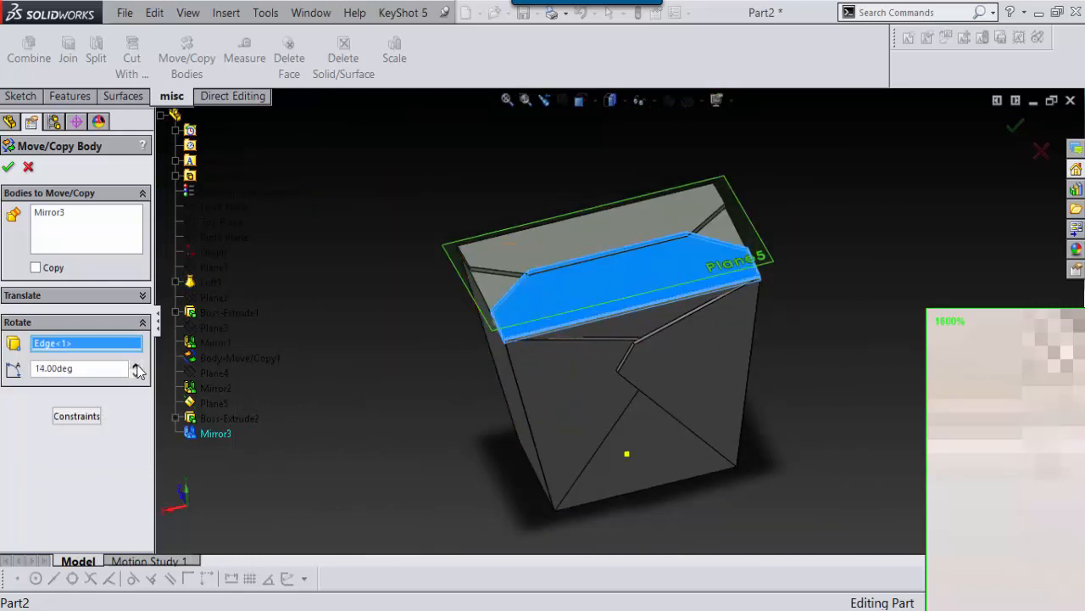
middle_drag(489, 354, 567, 337)
scroll(585, 301, down, 5)
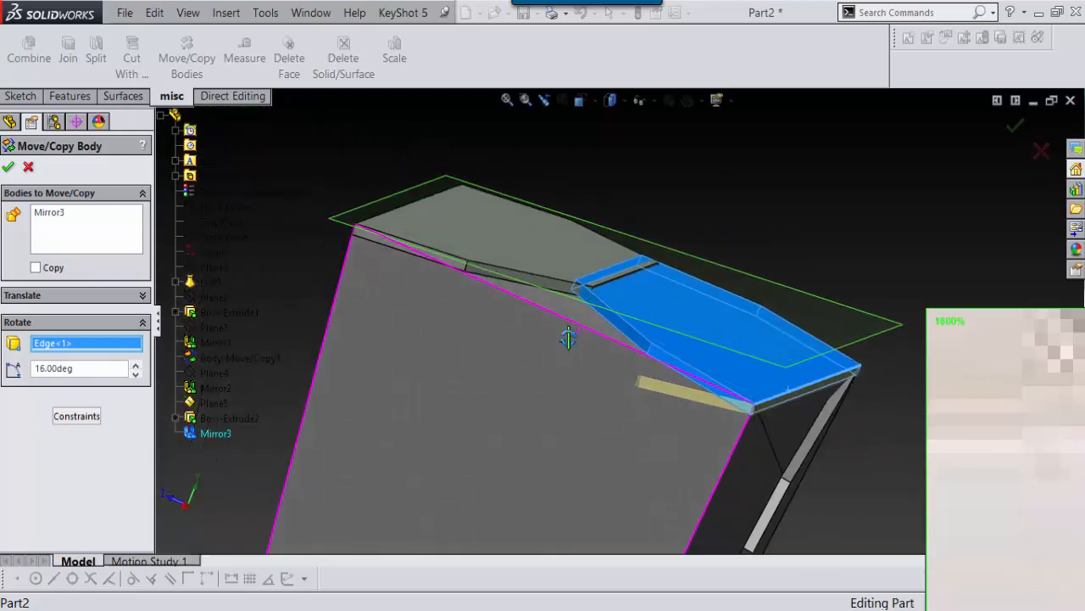
click(133, 364)
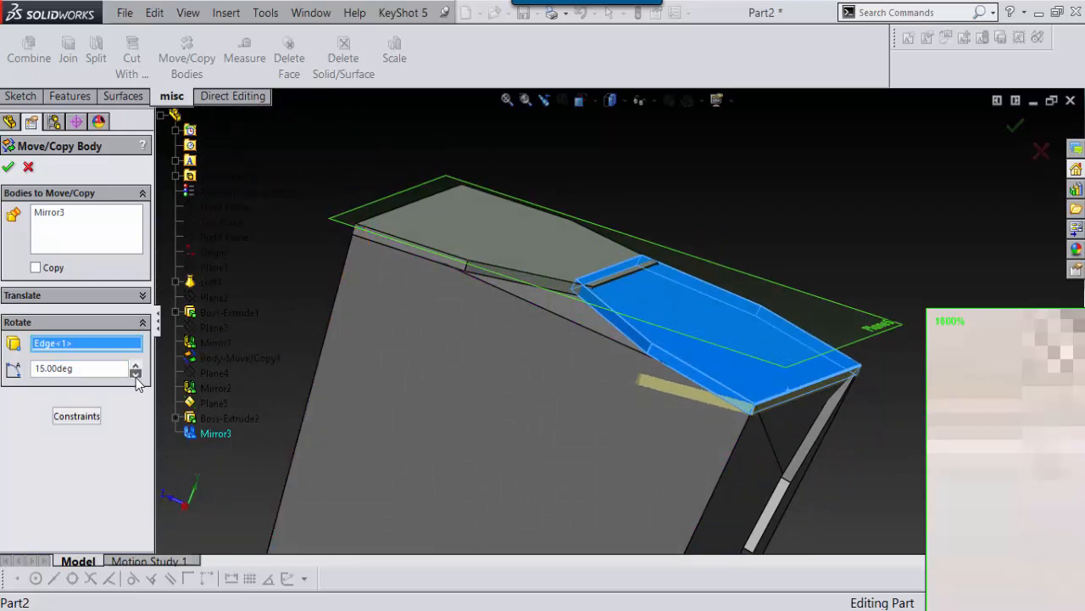
Try a -1 degree rotation of the mirrored lid and view its fit against the original lid from the side.
click(135, 373)
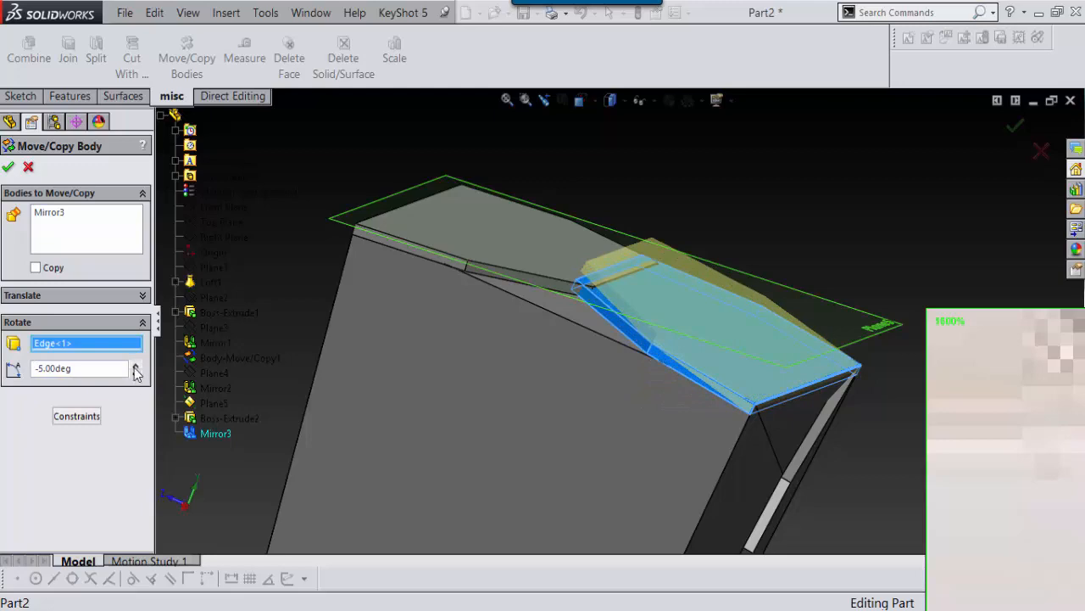
click(133, 365)
key(ctrl+space)
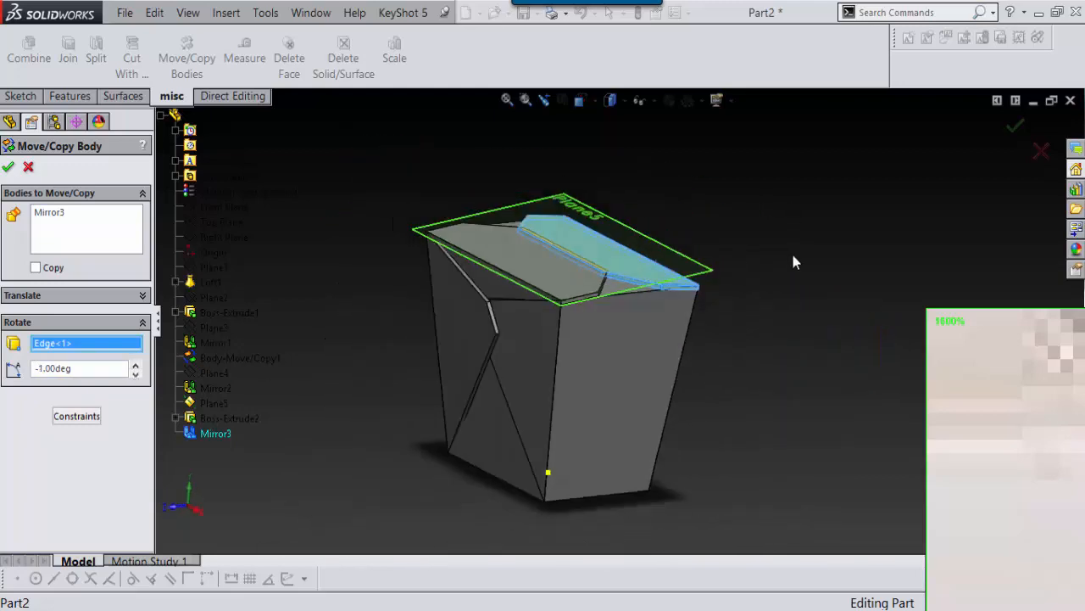
key(Escape)
middle_drag(740, 324, 817, 205)
key(ctrl+space)
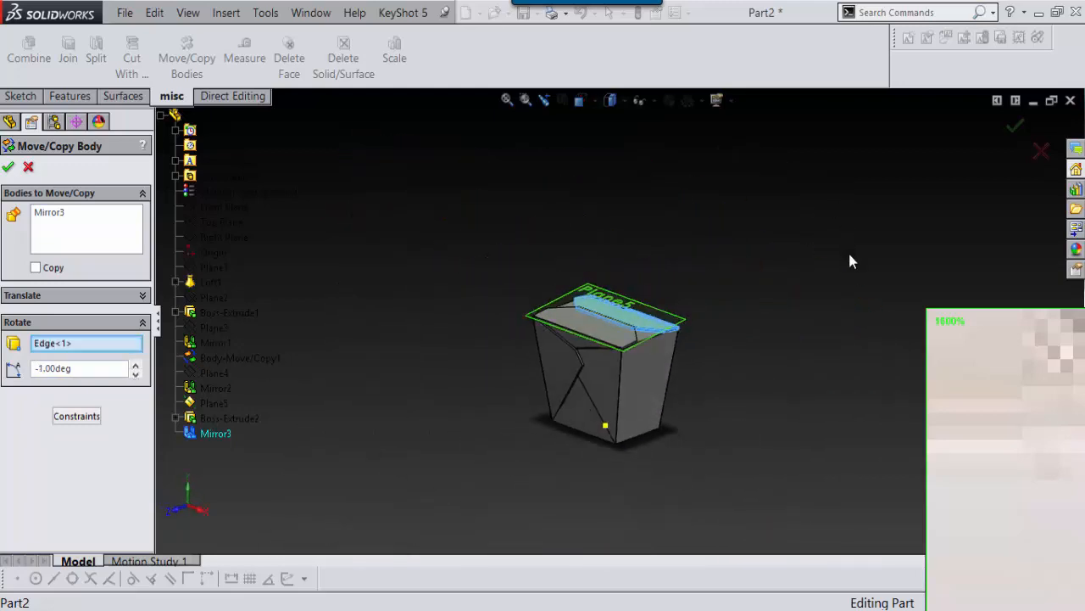
click(840, 281)
scroll(660, 386, down, 10)
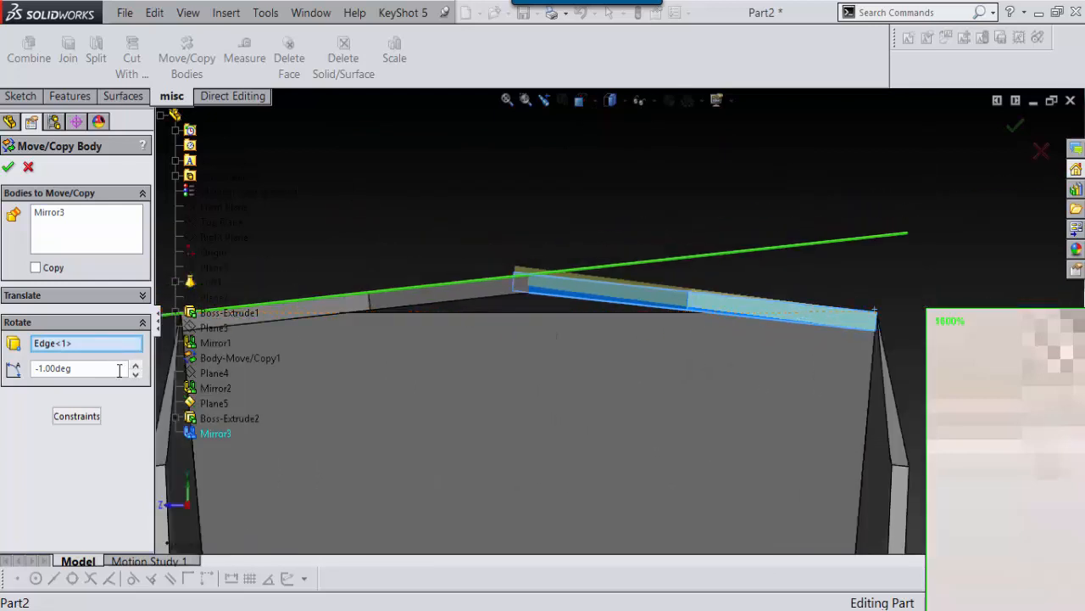
Compare trial rotation angles for the mirrored lid ranging from 3 to -4 degrees.
click(135, 372)
click(135, 372)
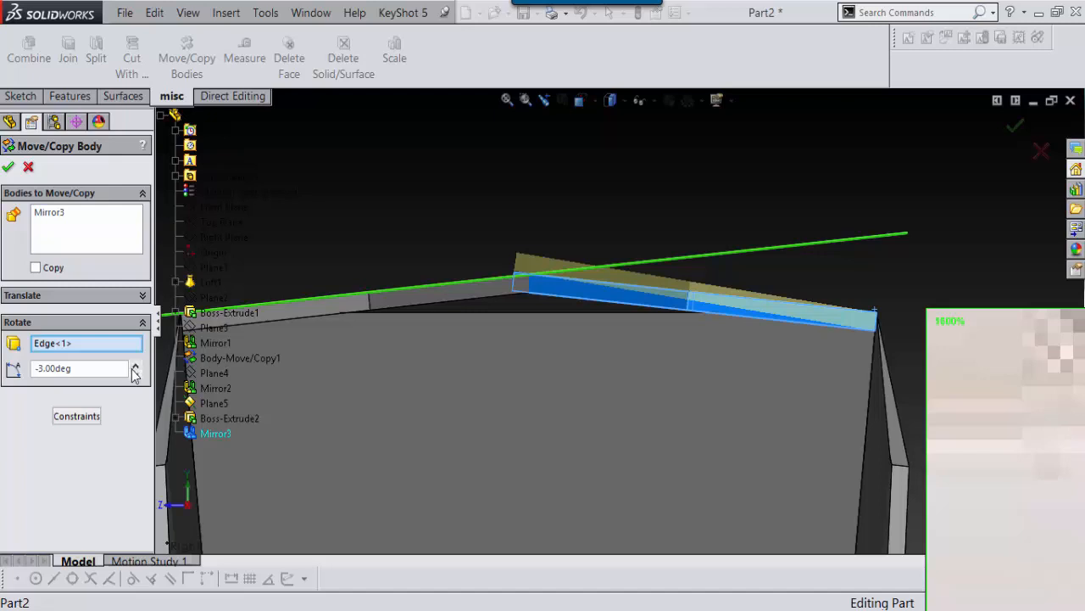
click(133, 365)
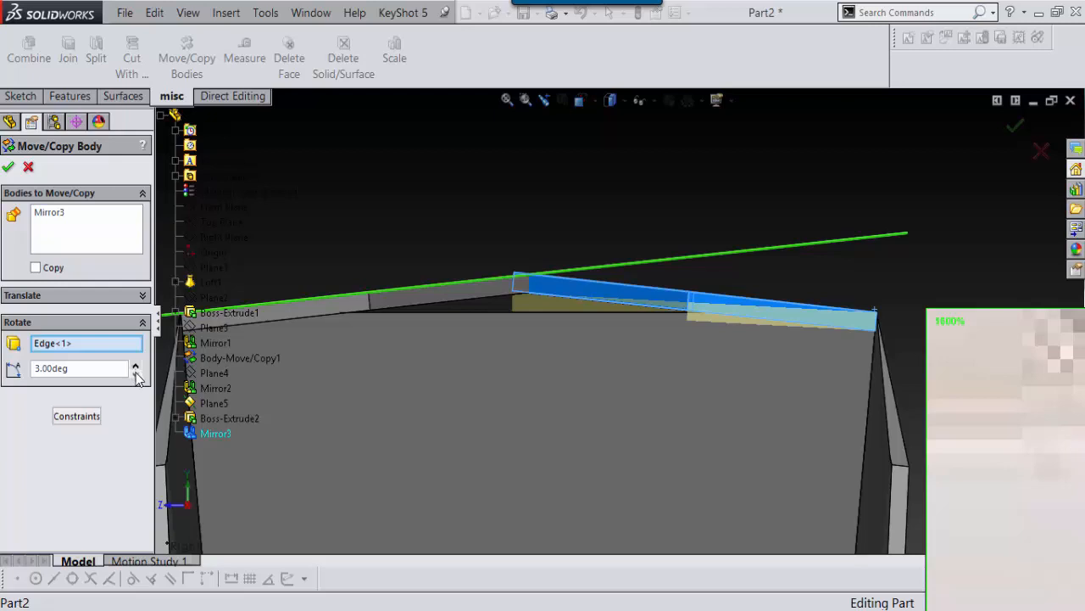
click(135, 374)
click(135, 374)
click(135, 374)
click(135, 374)
click(134, 374)
click(134, 374)
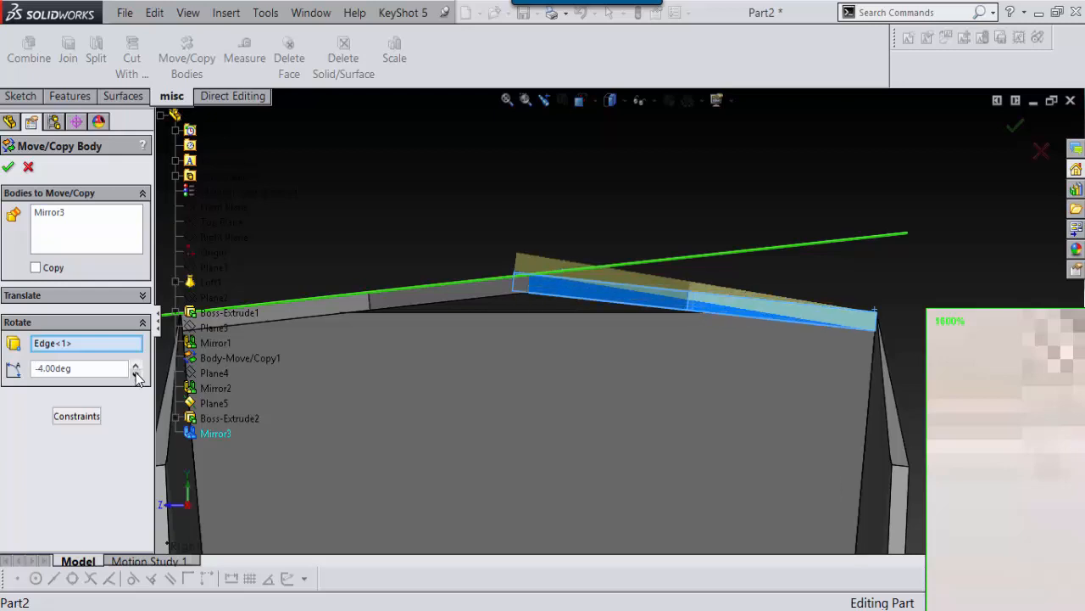
Set the mirrored lid's rotation about its outer edge to -3 degrees and apply the body move.
click(134, 363)
middle_drag(511, 301, 516, 344)
scroll(515, 344, up, 3)
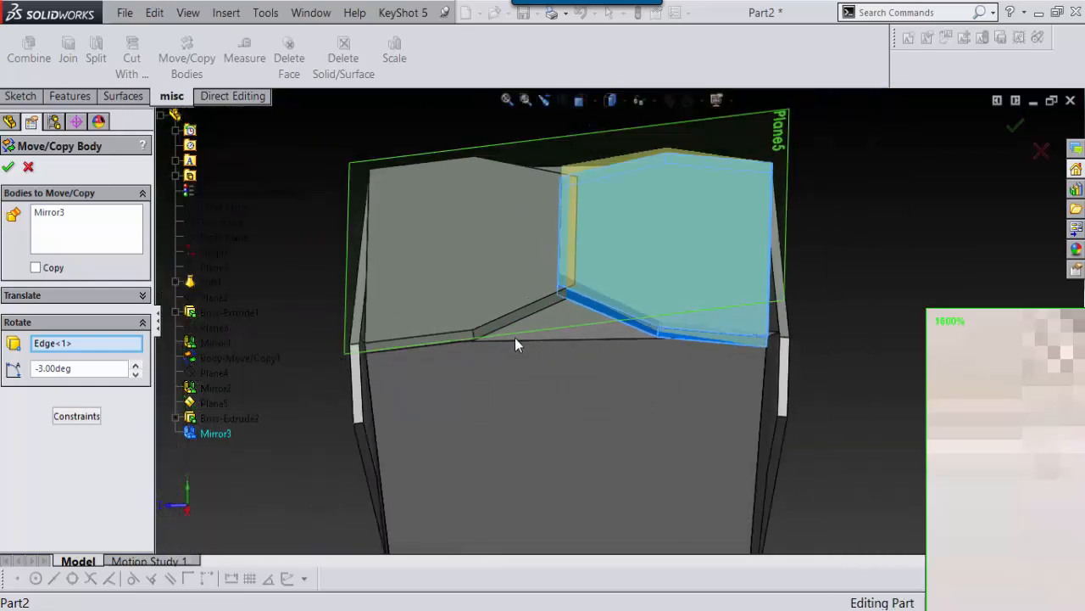
scroll(598, 314, down, 3)
scroll(598, 315, up, 4)
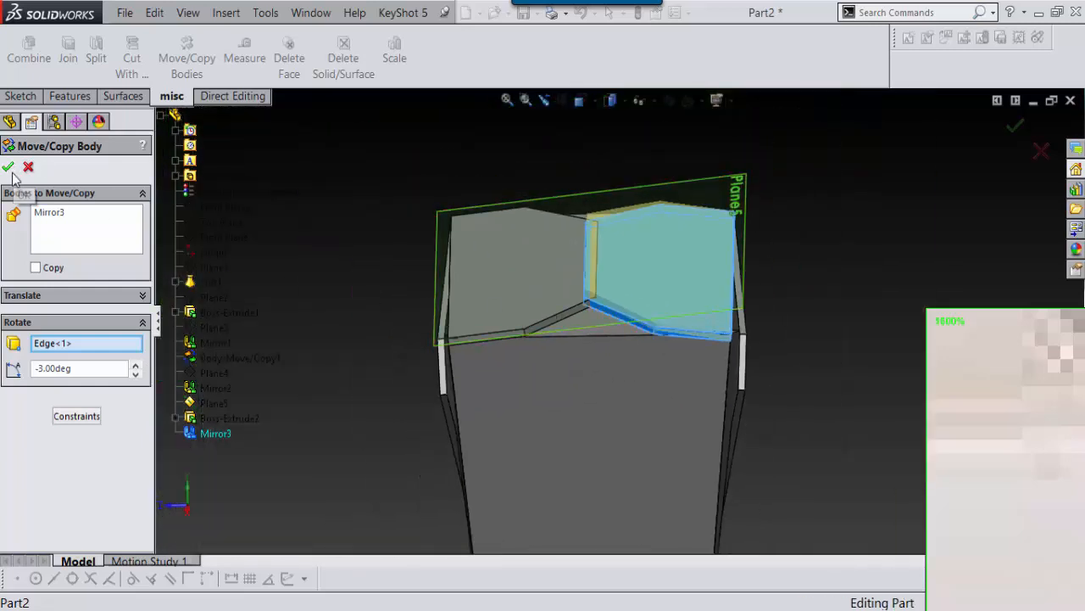
click(9, 170)
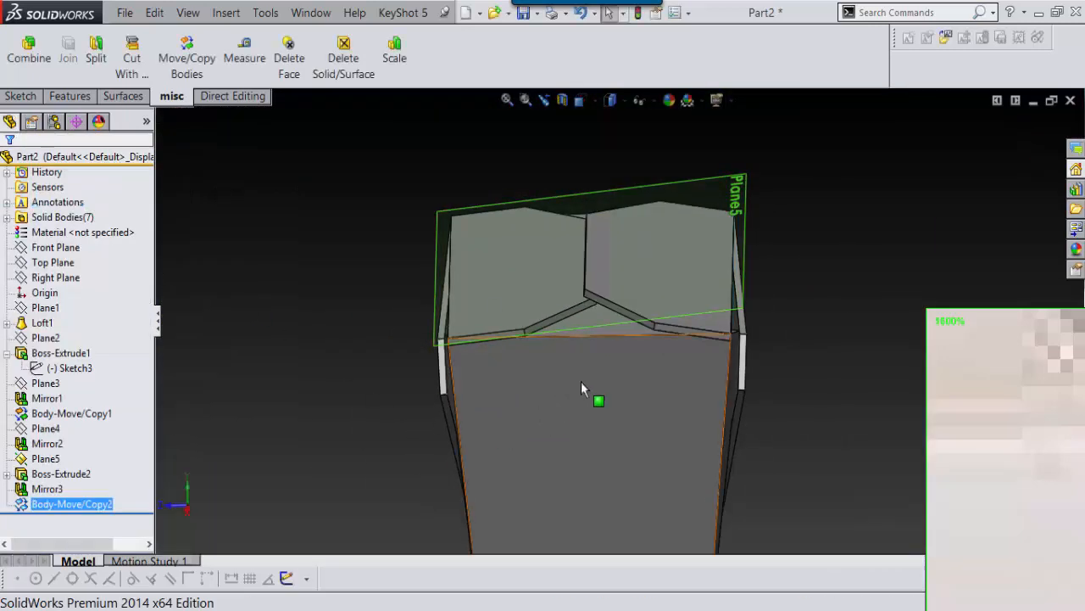
Examine how the rotated lid overlaps the original lid along its inner edge at the middle of the box.
middle_drag(581, 388, 635, 319)
middle_drag(631, 269, 551, 273)
scroll(624, 292, down, 4)
click(609, 279)
scroll(602, 270, up, 5)
scroll(551, 270, down, 3)
scroll(552, 264, up, 3)
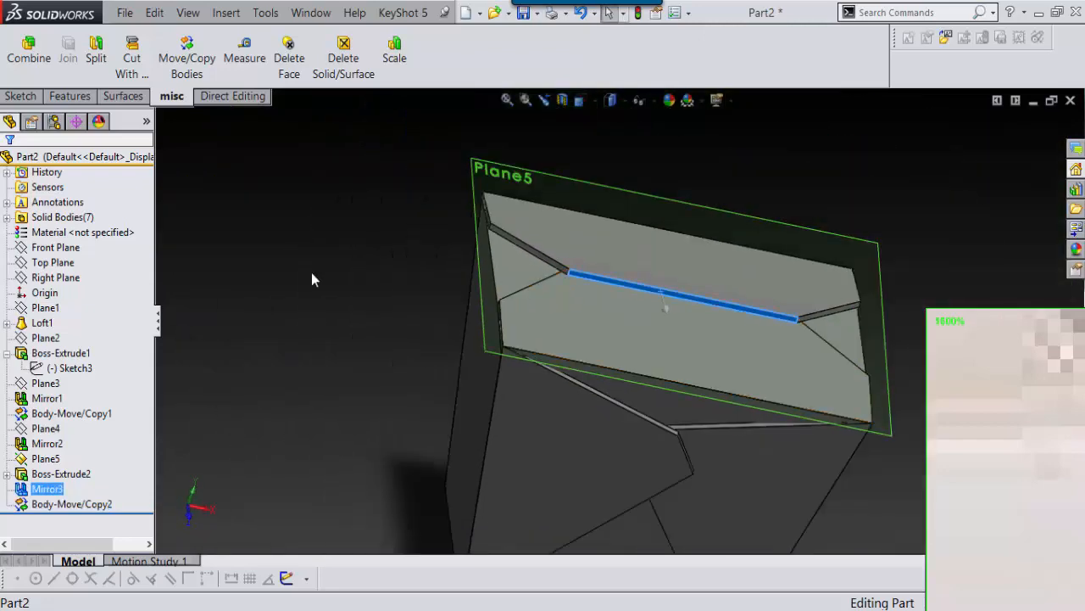
Create a reference plane parallel to the Right Plane through the corner vertex at the end of the mirrored lid's inner edge.
click(55, 277)
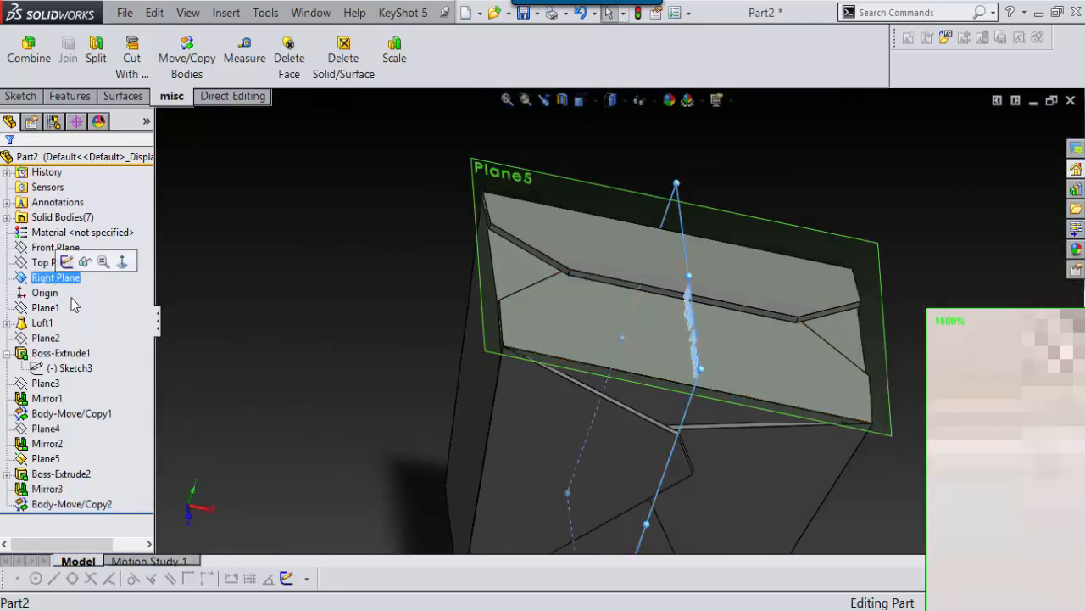
right_drag(316, 274, 580, 282)
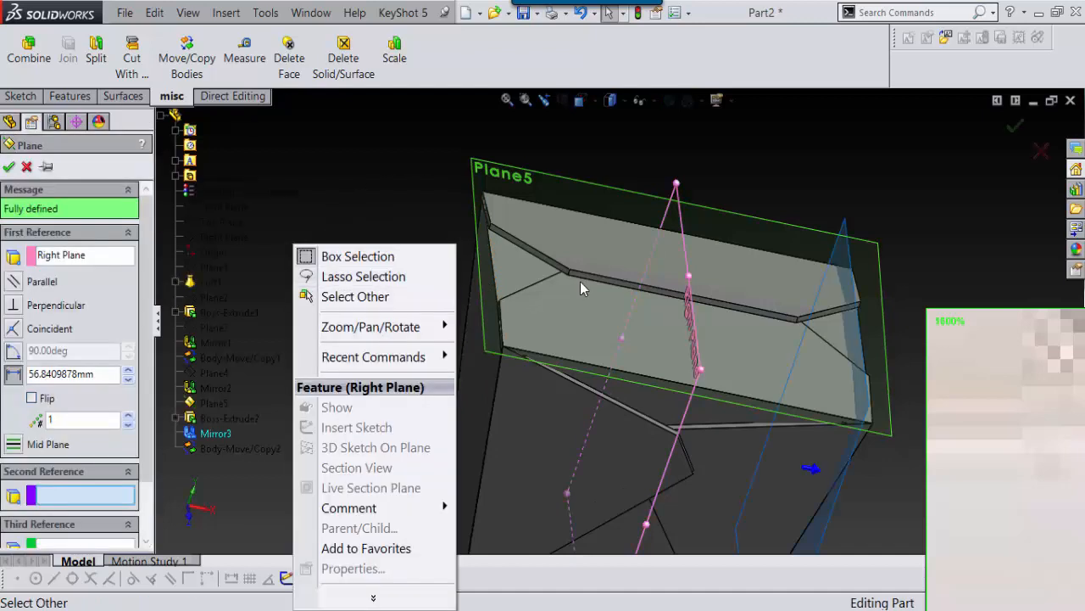
click(419, 225)
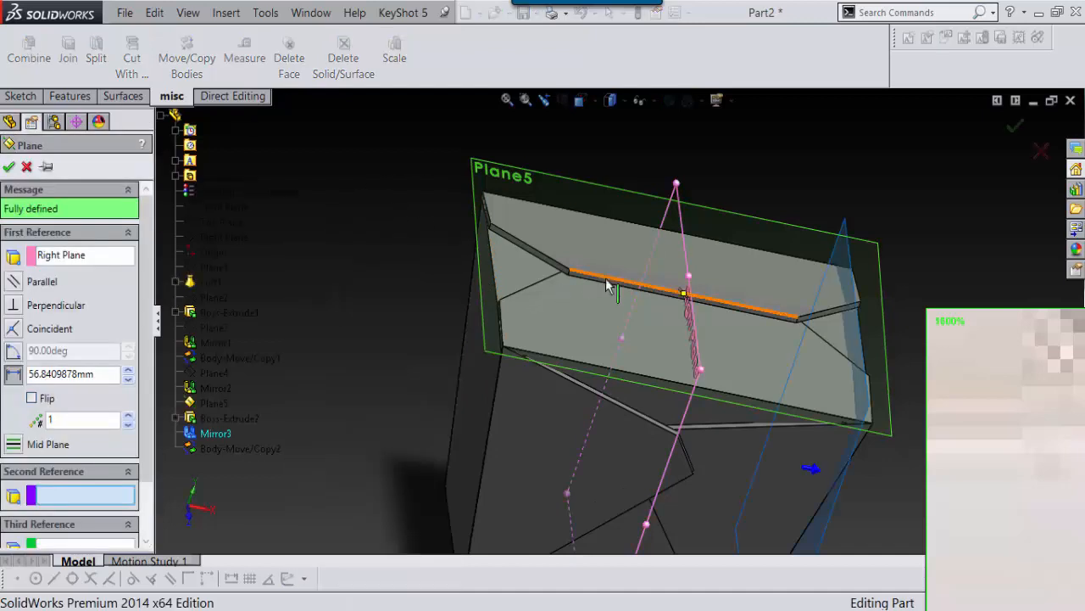
scroll(582, 280, down, 5)
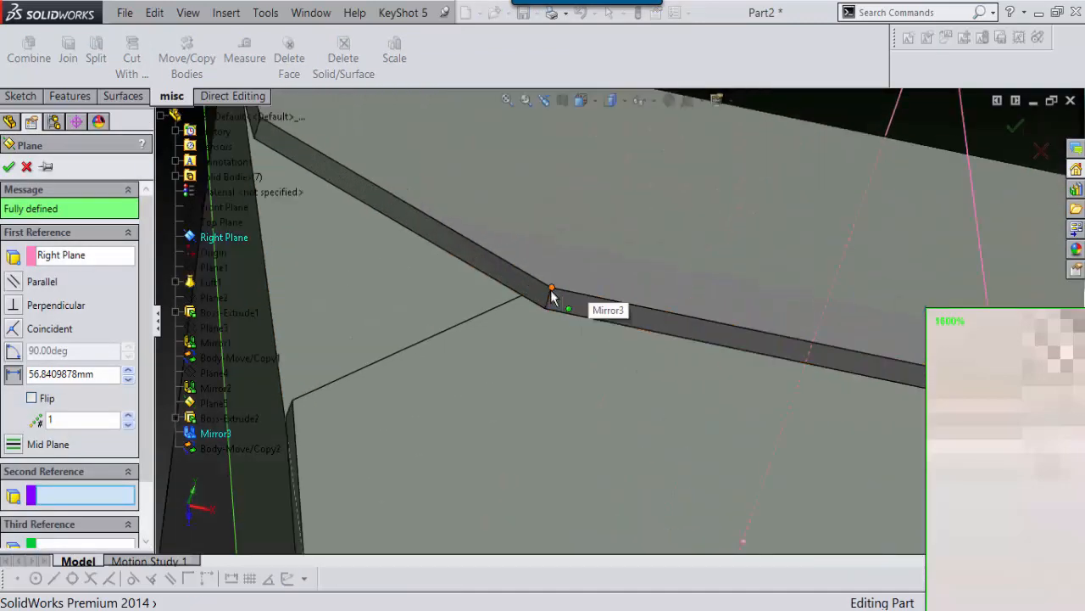
click(551, 295)
scroll(565, 300, up, 3)
key(Return)
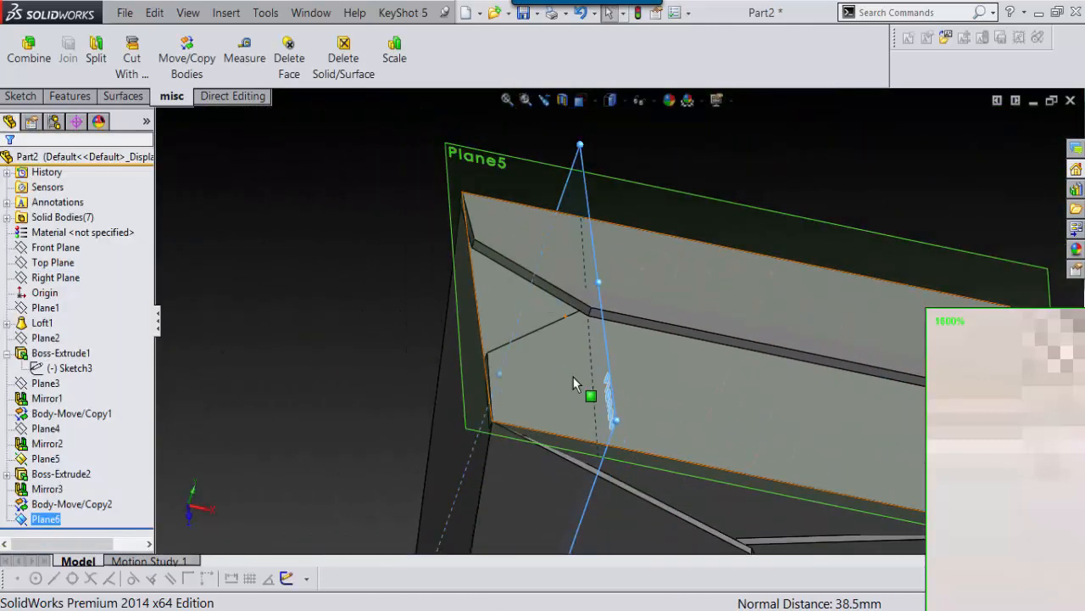
middle_drag(573, 376, 667, 375)
scroll(667, 375, up, 3)
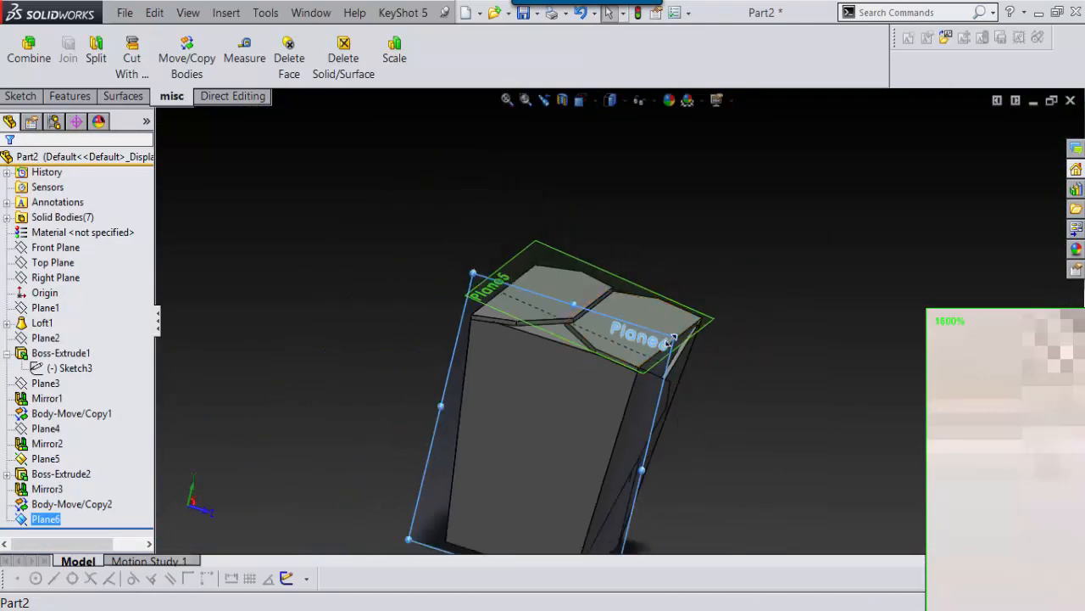
scroll(611, 320, down, 5)
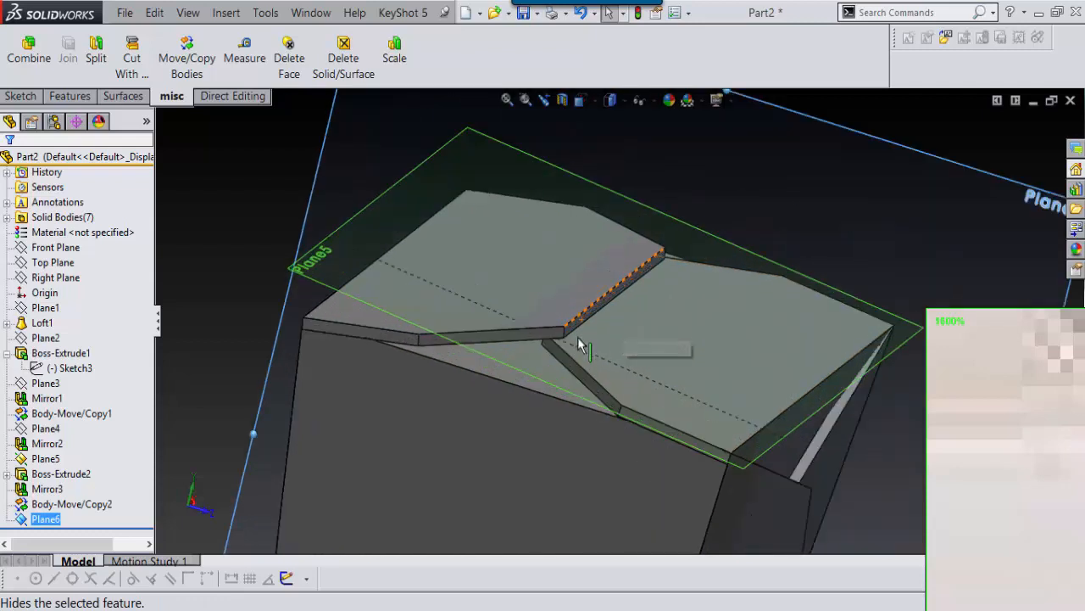
Hide Plane6 and start a new sketch on it.
scroll(585, 322, up, 5)
click(613, 222)
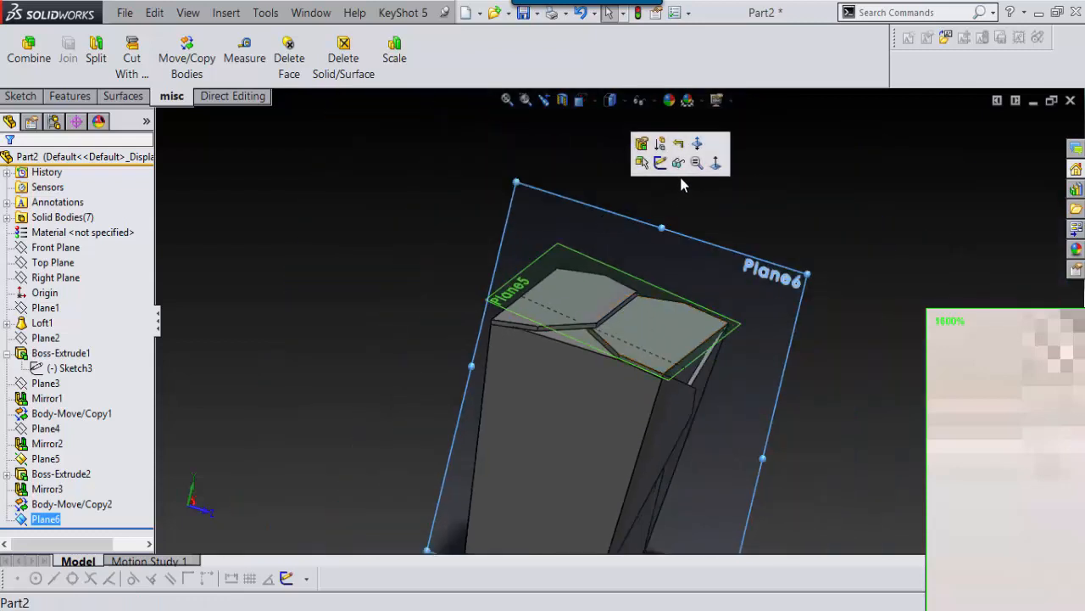
click(678, 163)
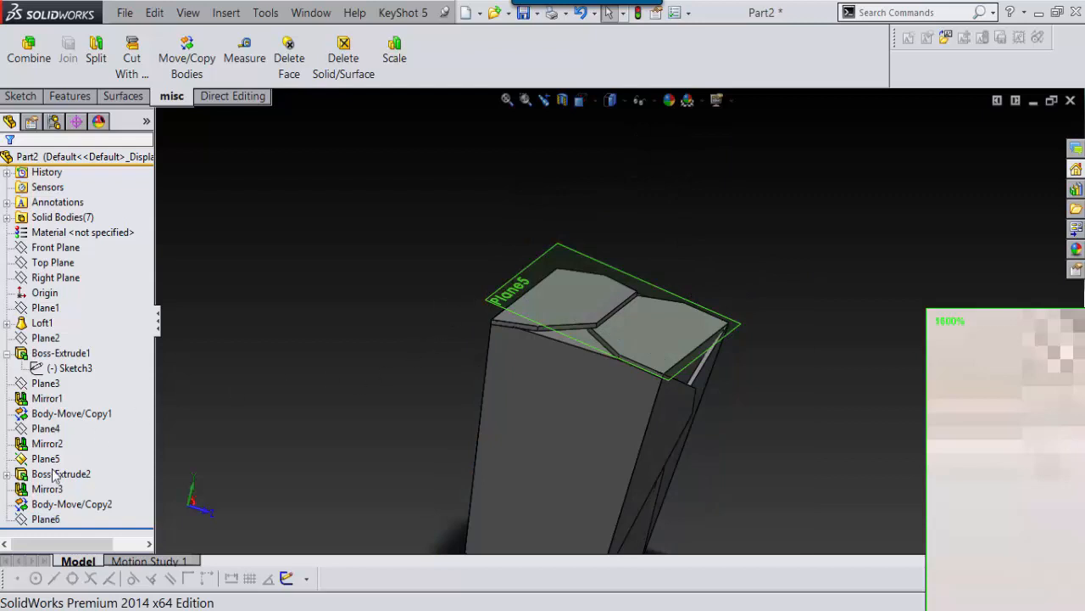
click(47, 519)
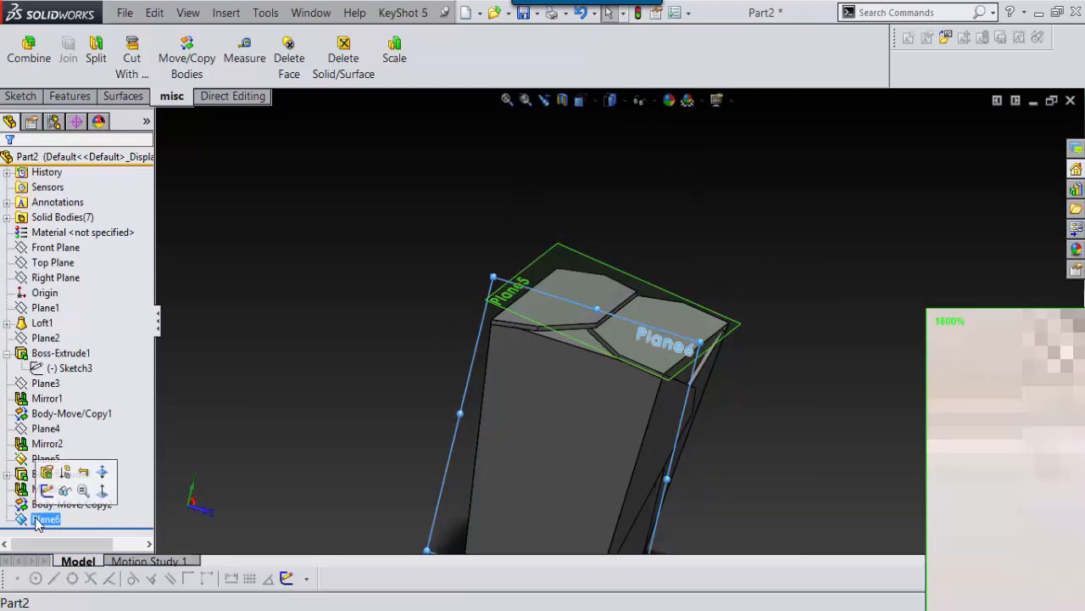
click(47, 492)
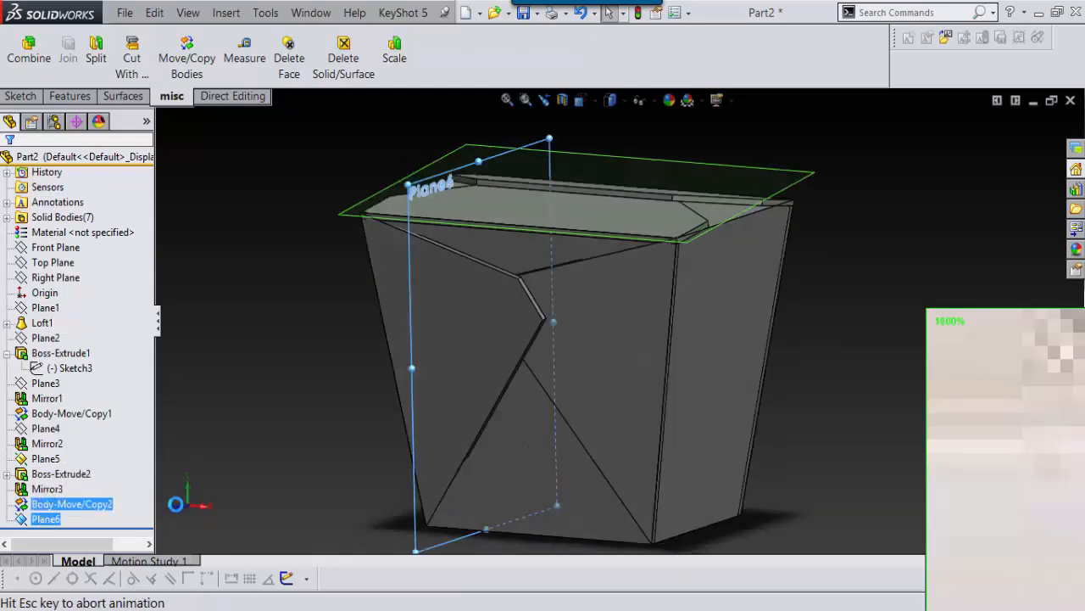
right_drag(797, 305, 772, 337)
click(802, 429)
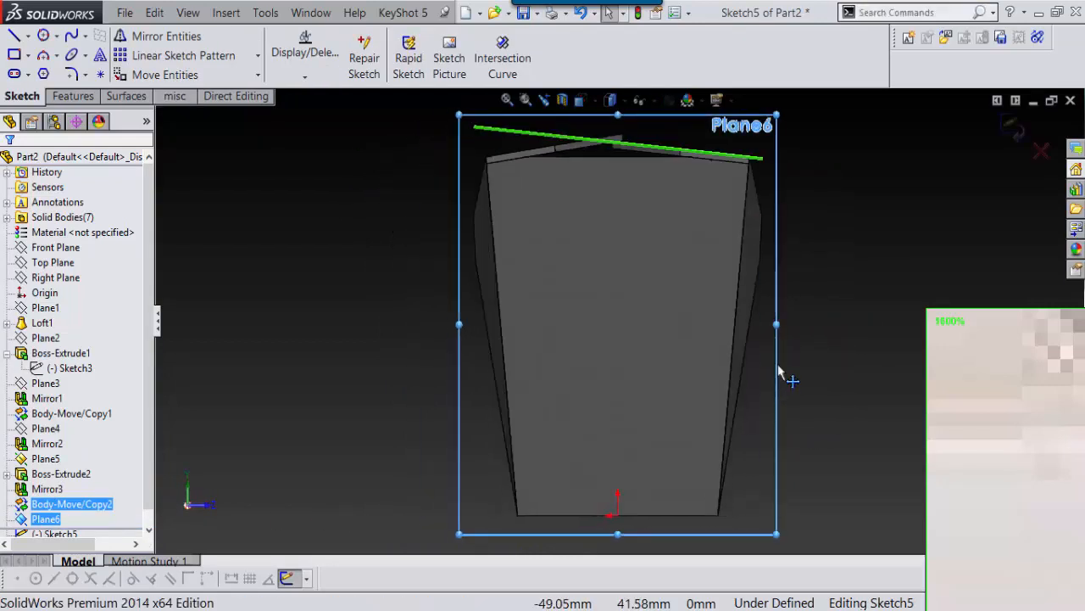
Sketch a three-point arc from the upper end corner of the overlapping top flap down into the side of the neighbouring flap.
click(751, 172)
scroll(752, 172, up, 3)
scroll(552, 385, down, 8)
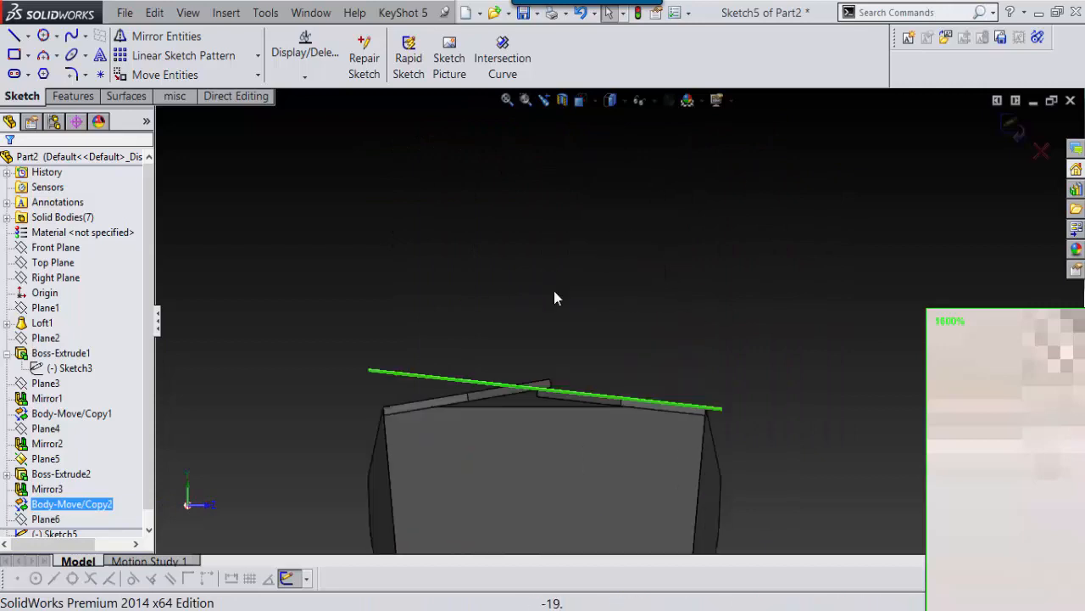
scroll(614, 383, down, 3)
mouse_move(598, 243)
right_down()
mouse_move(625, 286)
mouse_move(601, 245)
mouse_move(583, 270)
mouse_move(585, 354)
right_up()
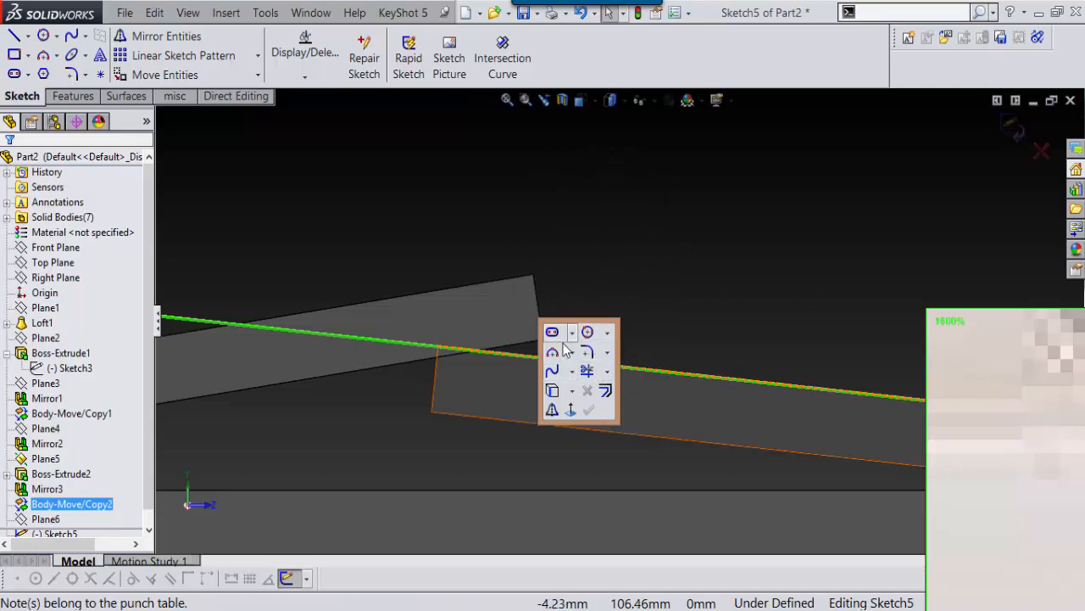
click(562, 350)
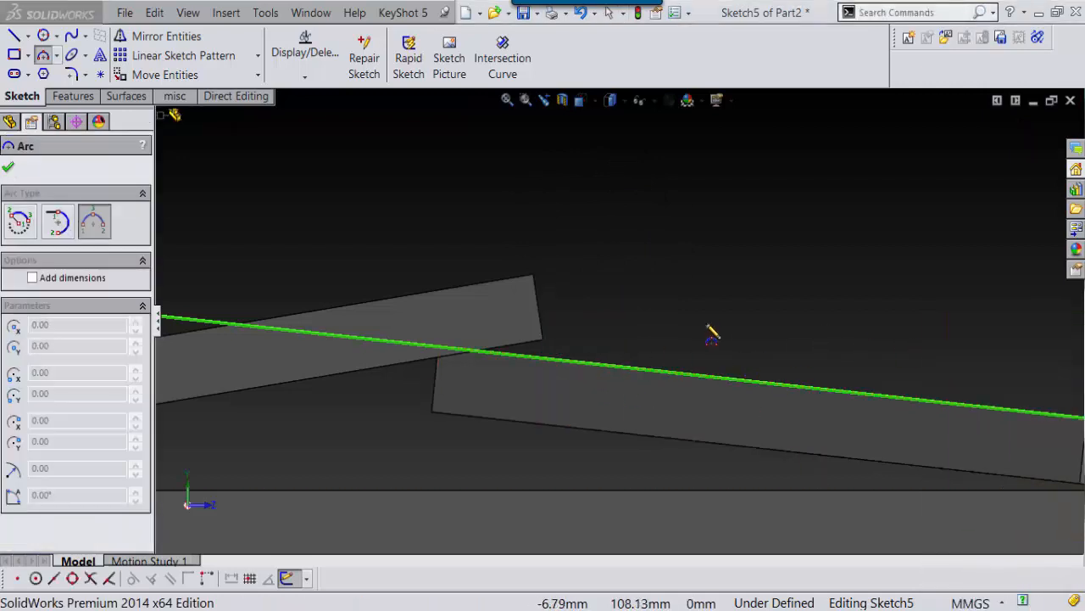
click(534, 274)
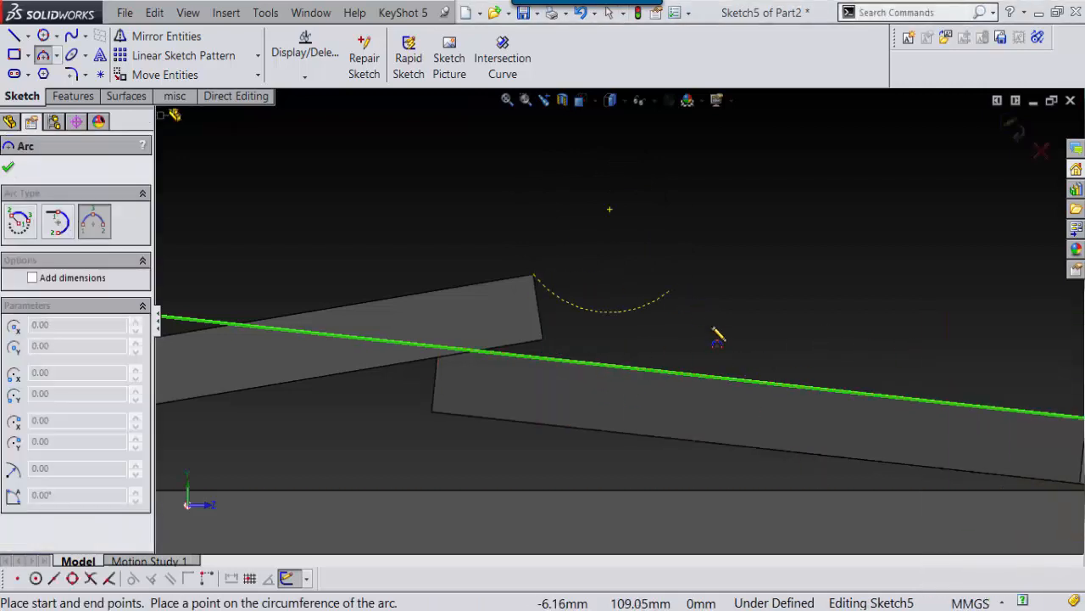
mouse_move(739, 346)
middle_down()
mouse_move(678, 308)
mouse_move(744, 357)
mouse_move(567, 168)
mouse_move(577, 176)
middle_up()
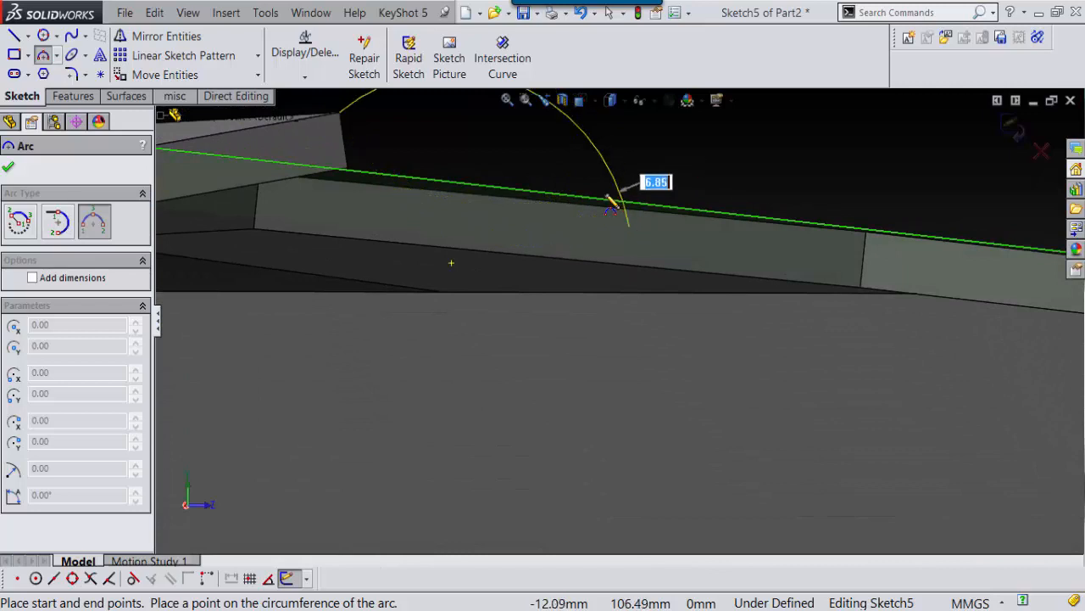
click(560, 180)
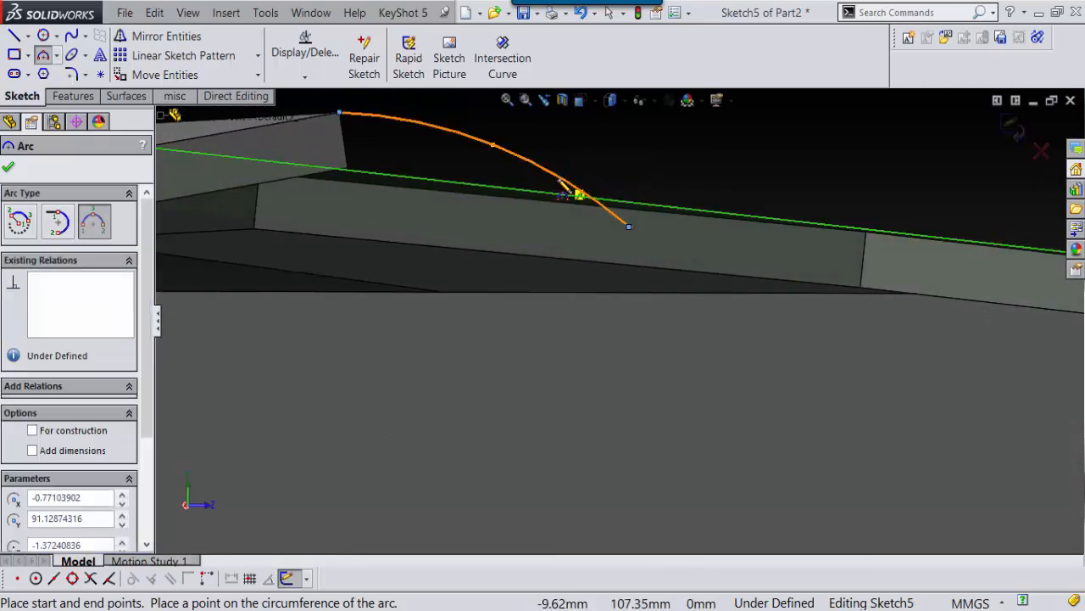
scroll(741, 213, up, 4)
right_drag(741, 212, 644, 213)
scroll(662, 268, up, 4)
middle_drag(662, 268, 868, 280)
key(s)
click(882, 398)
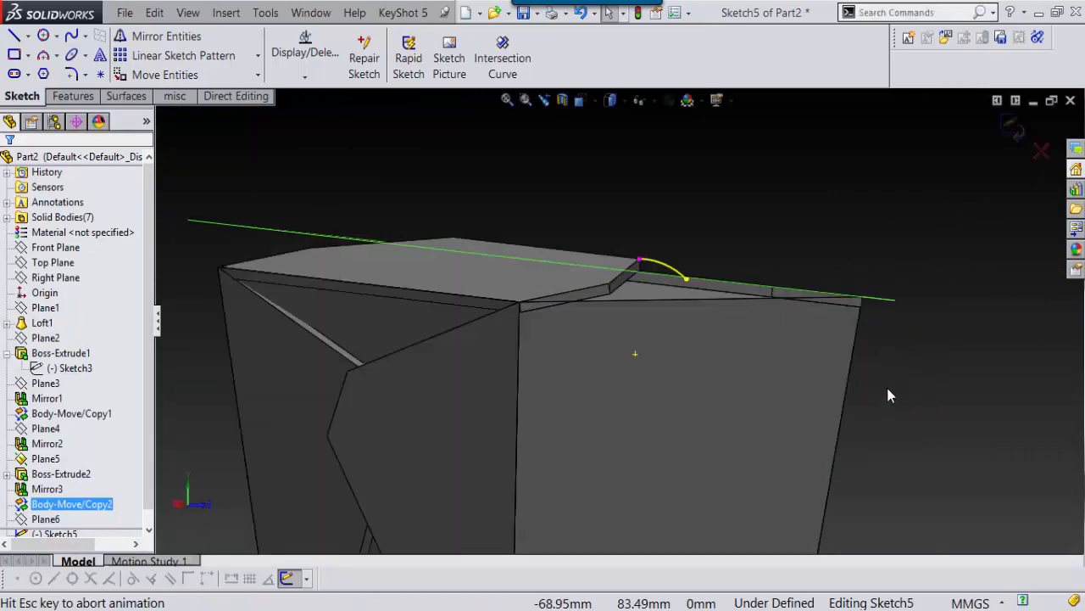
right_drag(942, 309, 895, 374)
key(s)
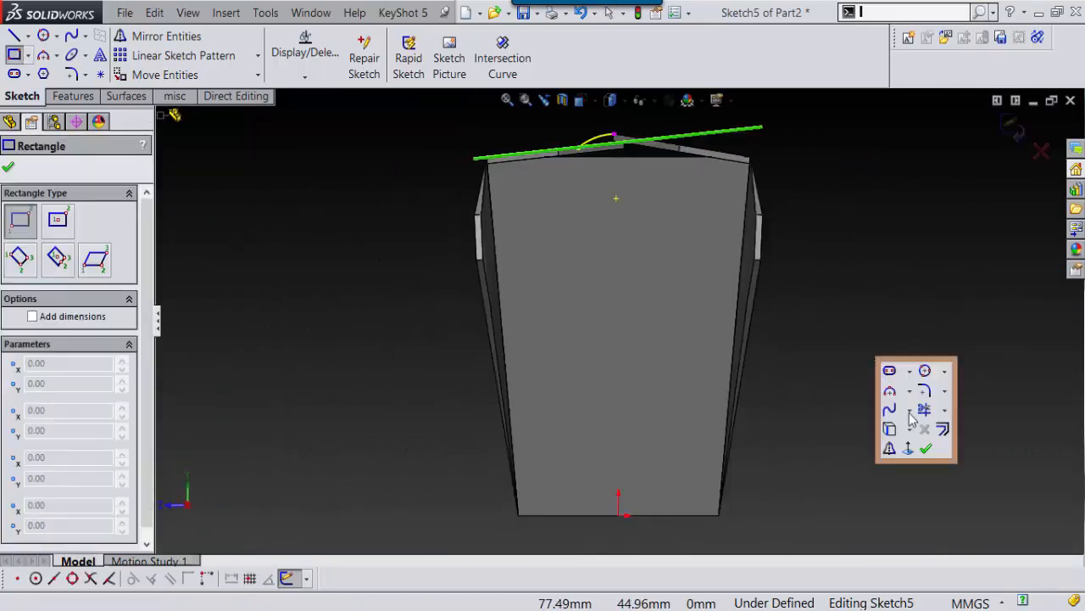
click(909, 447)
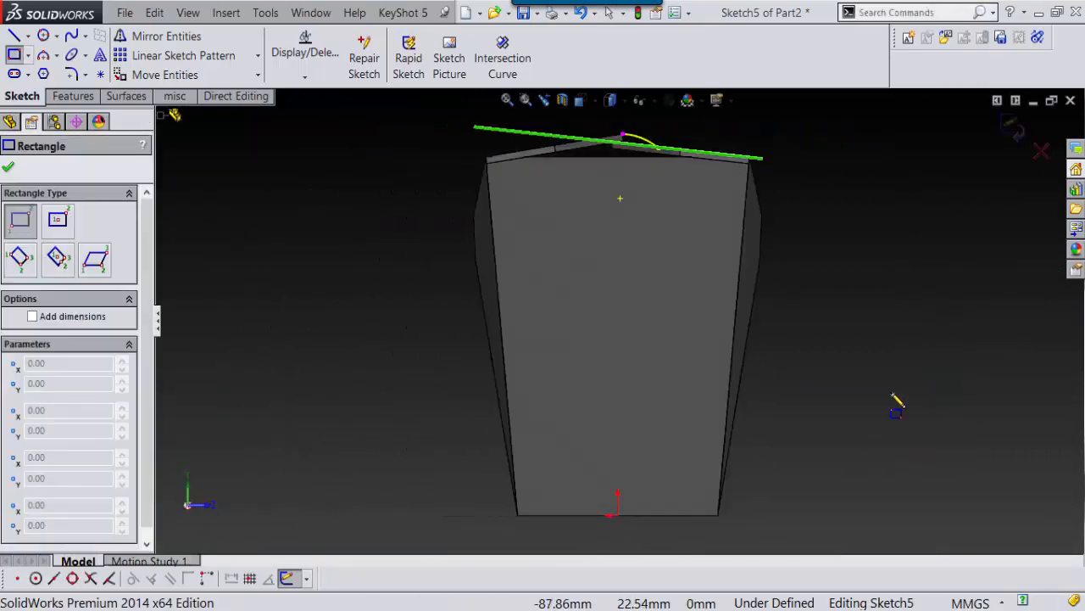
click(839, 215)
scroll(659, 196, down, 2)
scroll(690, 235, up, 5)
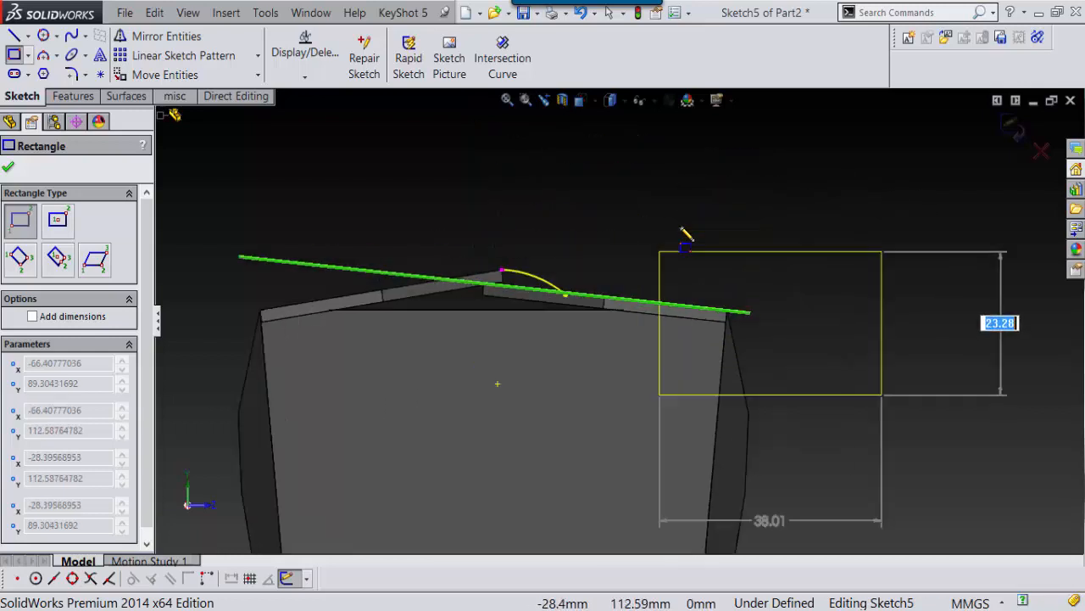
key(Escape)
Move the arc's free endpoint slightly farther along the side of the lower flap.
scroll(591, 291, up, 4)
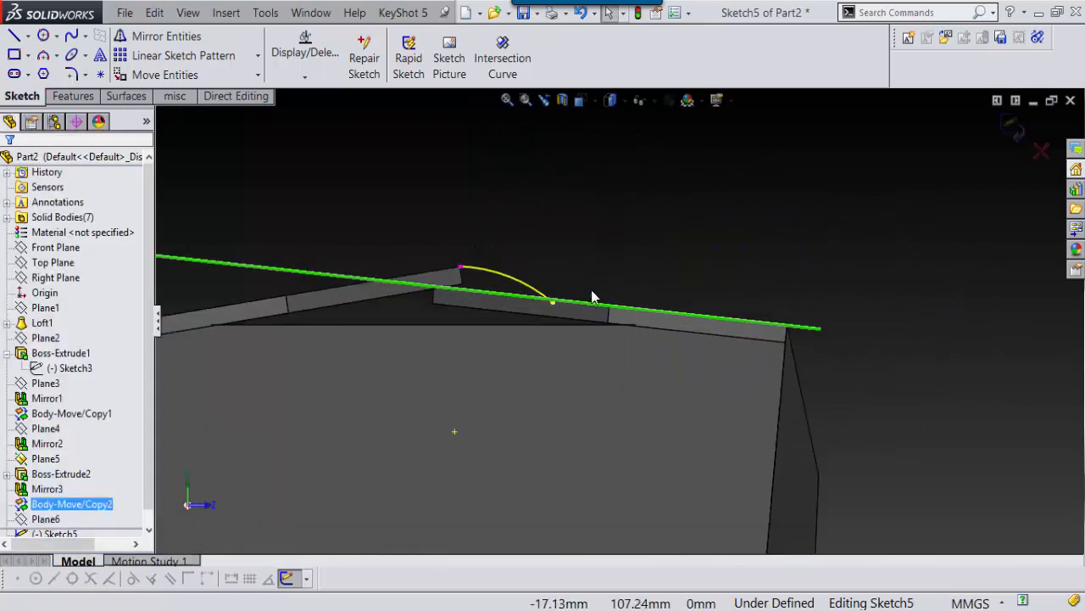
scroll(556, 328, up, 3)
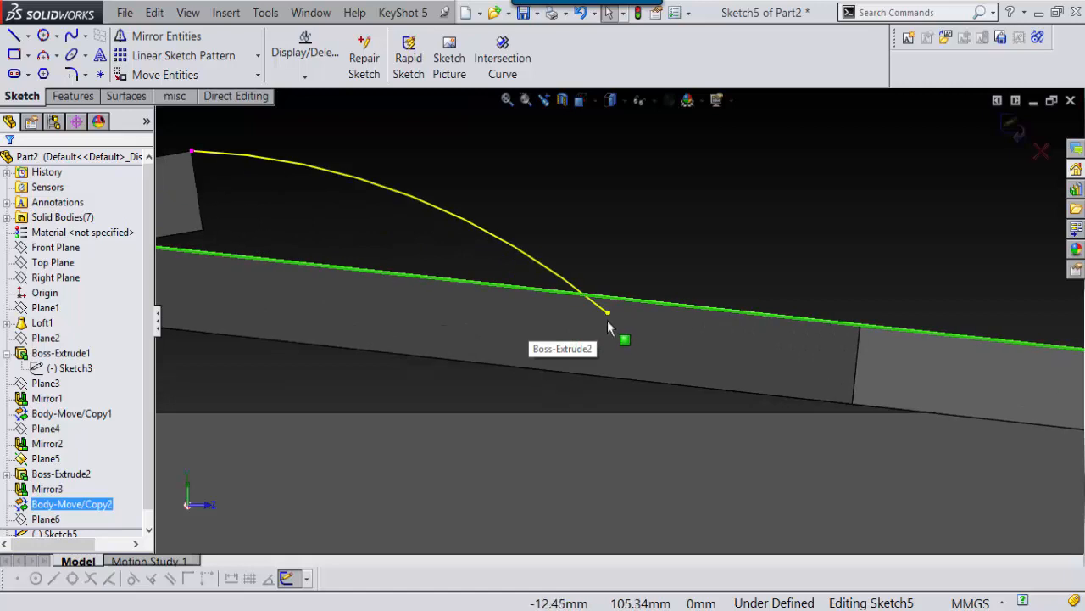
drag(608, 312, 645, 332)
scroll(509, 266, down, 4)
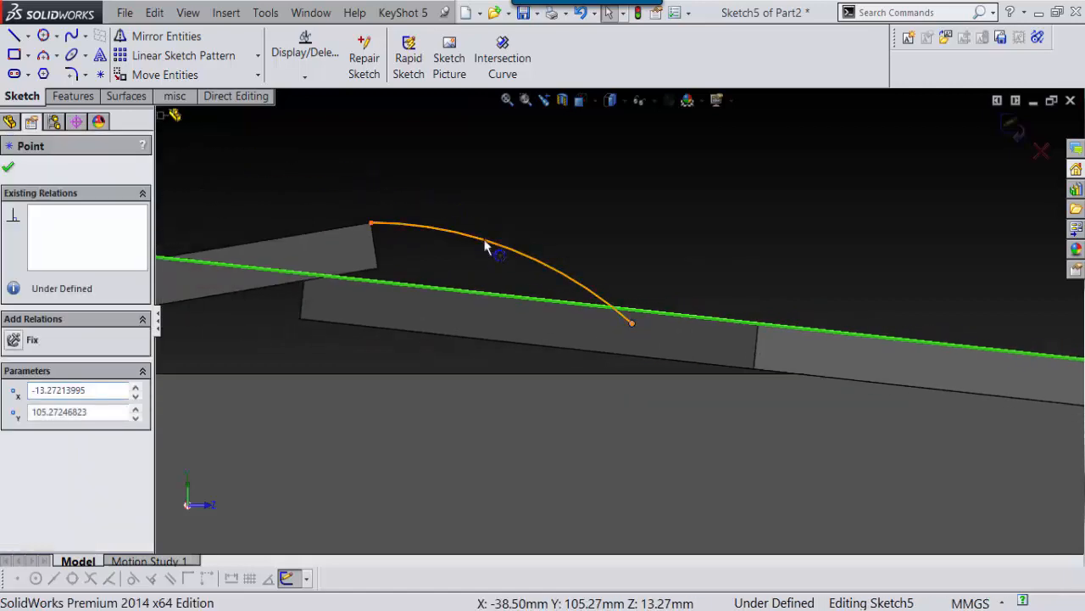
Make the arc tangent to the upper edge of the overlapping flap.
click(486, 250)
drag(484, 255, 492, 249)
scroll(539, 305, down, 3)
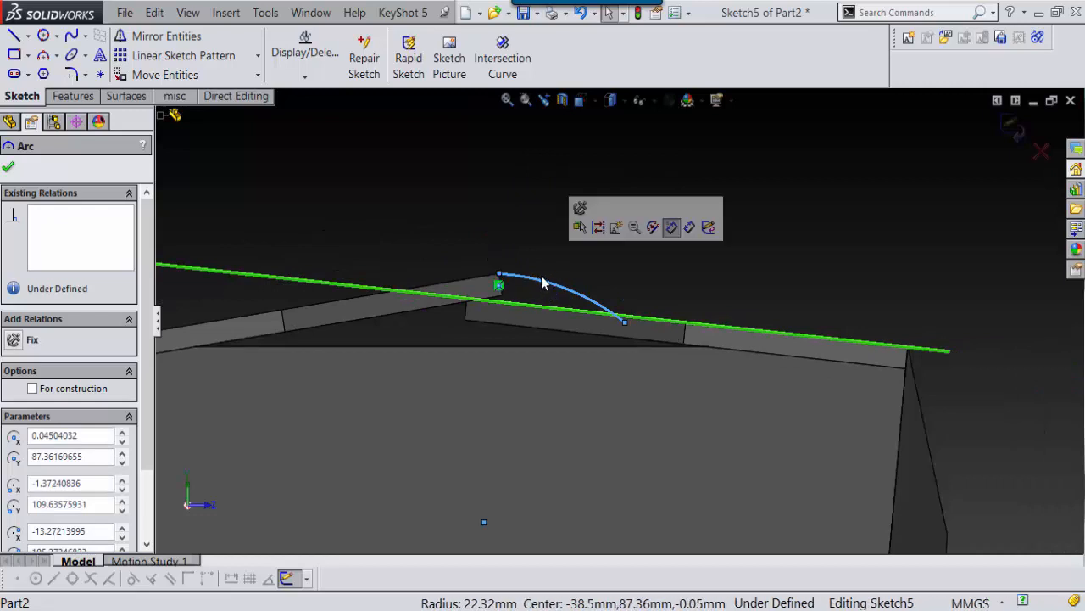
ctrl+click(309, 308)
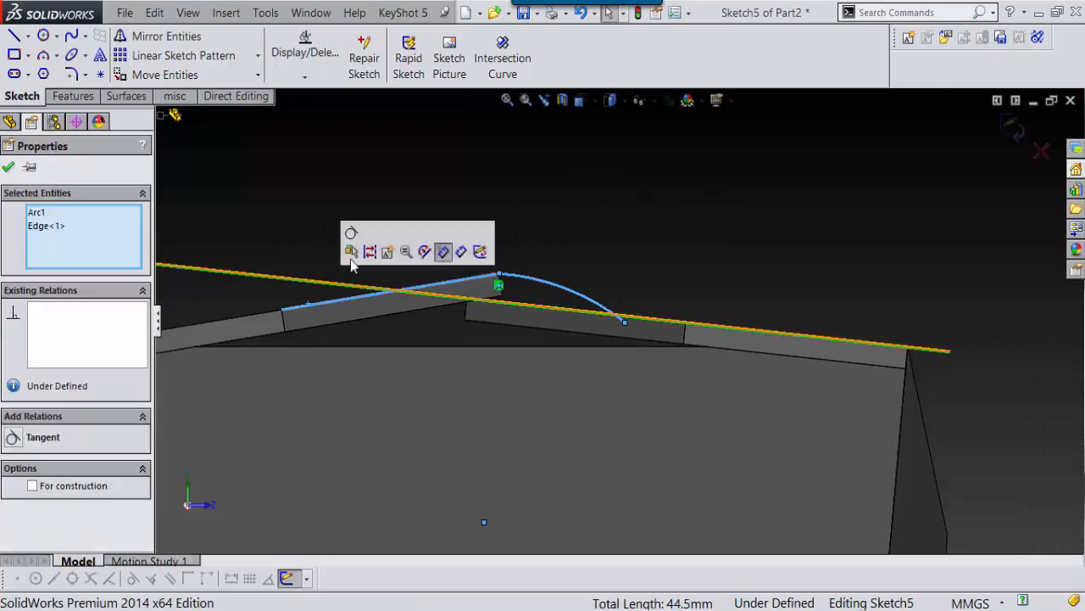
click(351, 240)
Move the arc's free endpoint down through the lower flap onto the top edge of the box body.
scroll(542, 308, down, 5)
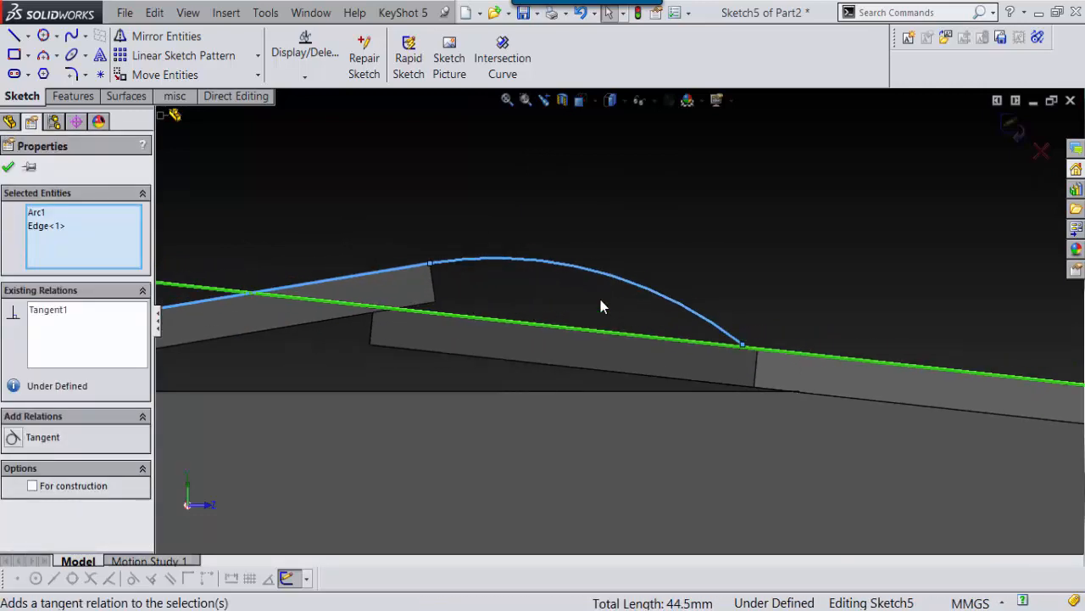
scroll(615, 339, down, 3)
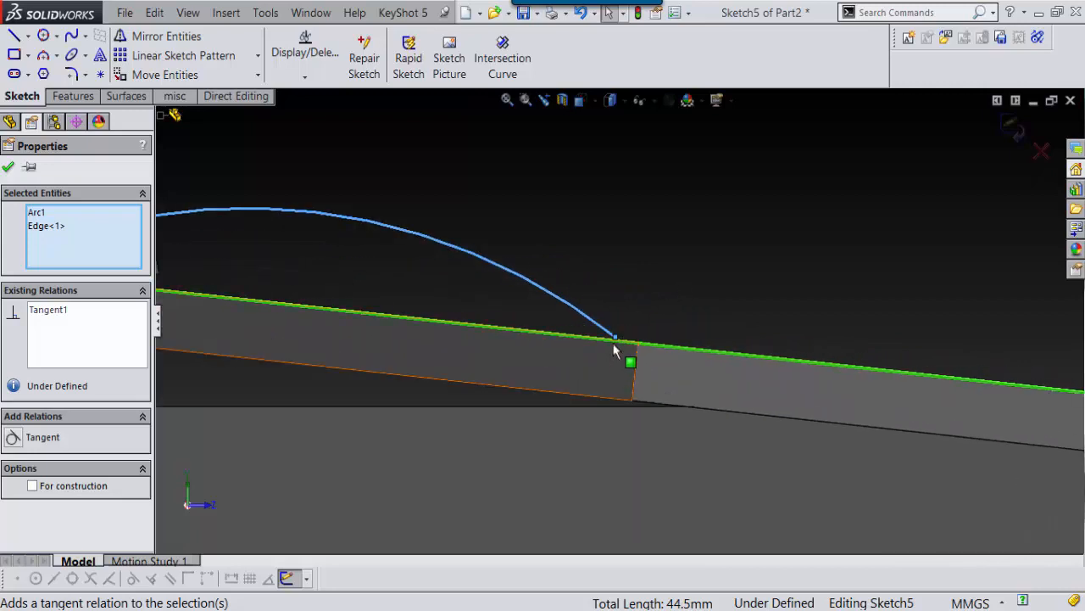
drag(620, 346, 631, 411)
scroll(631, 410, up, 5)
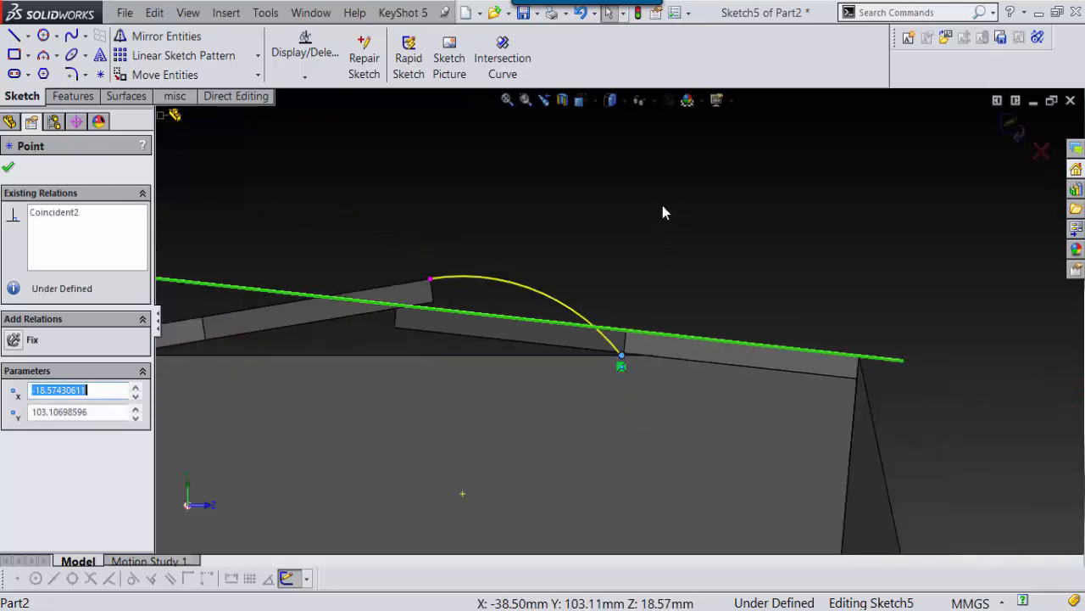
Sketch a second arc of about 18 mm radius from the overlapping flap's lower end corner, roughly parallel below the first, and adjust its free end.
right_drag(662, 205, 599, 272)
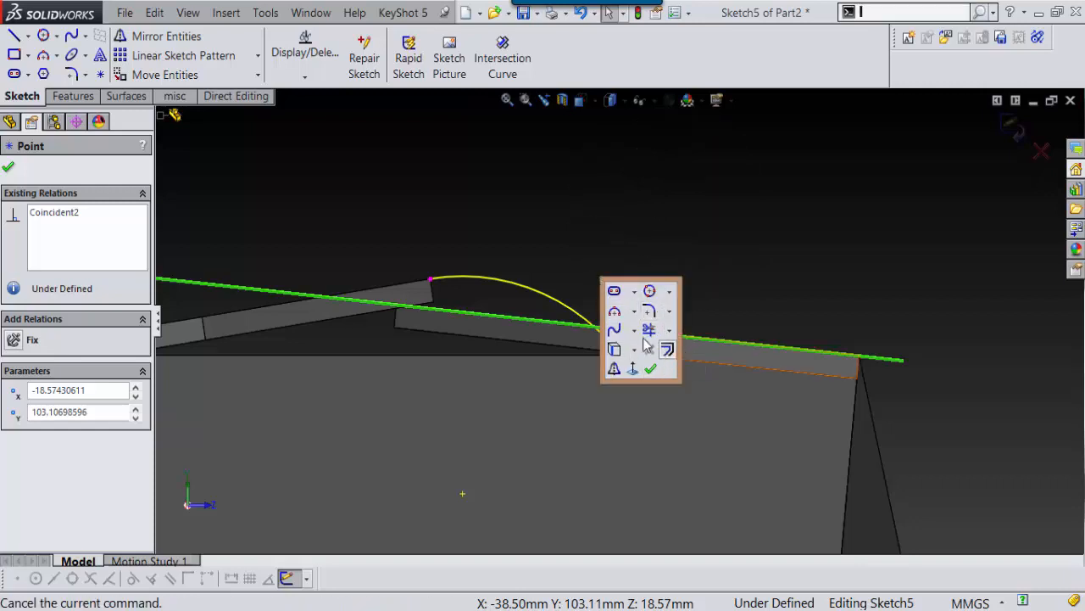
click(615, 312)
scroll(462, 312, down, 3)
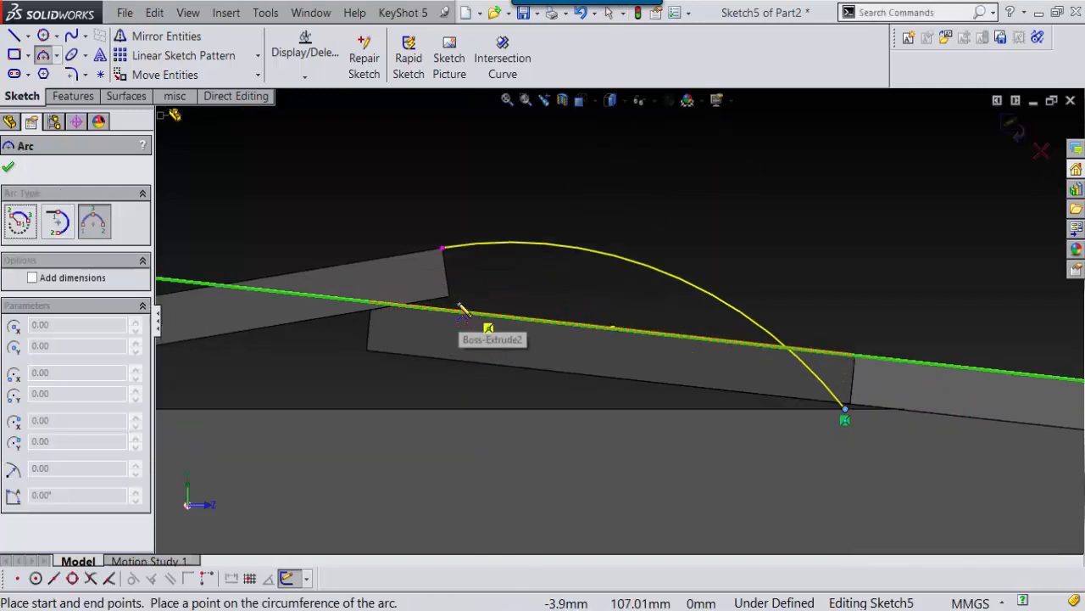
click(449, 297)
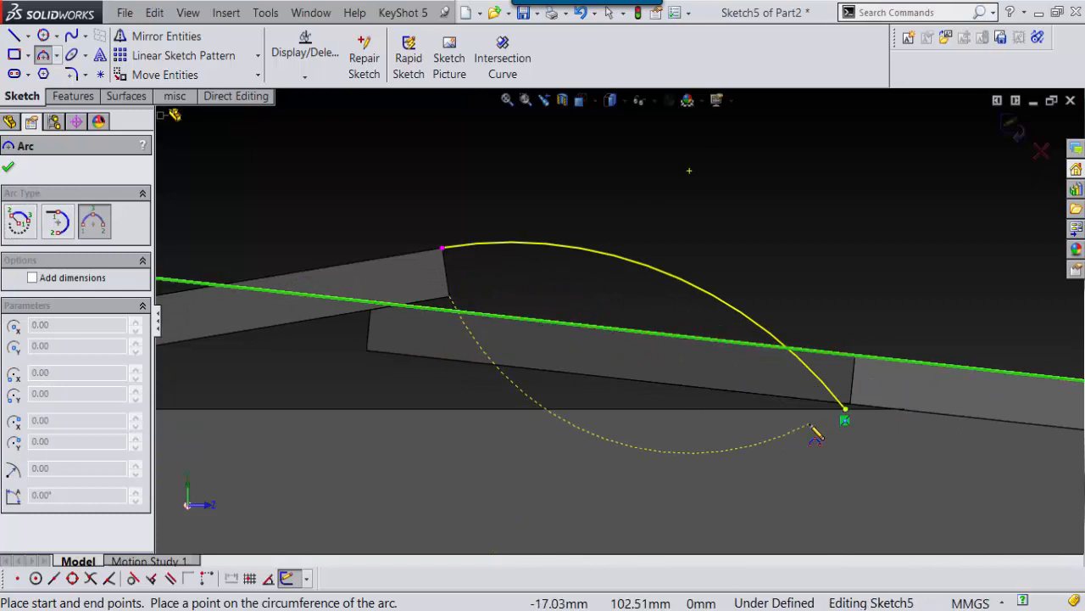
click(820, 430)
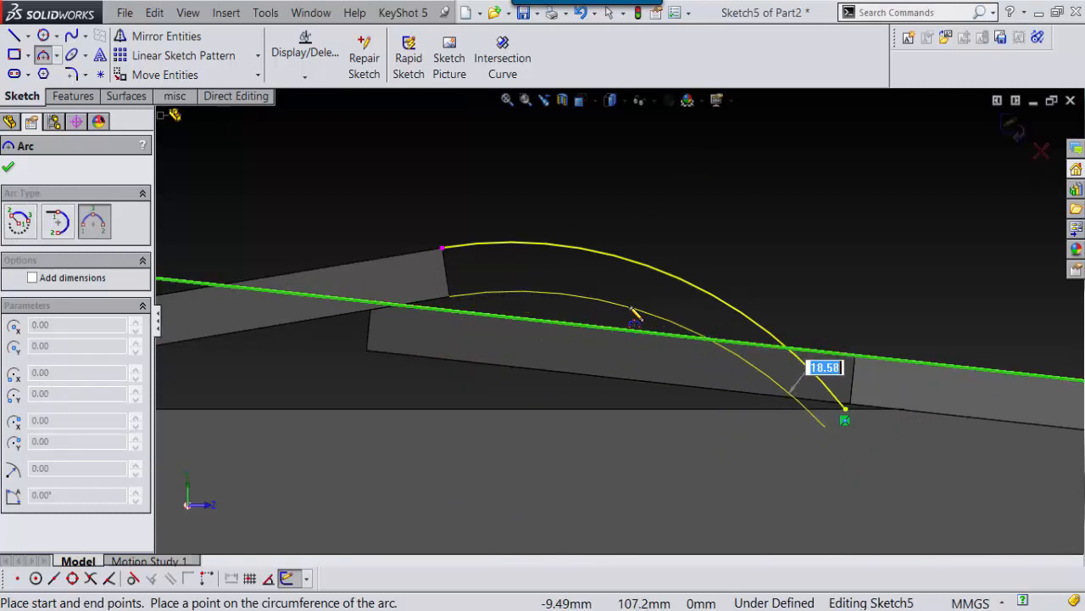
click(593, 302)
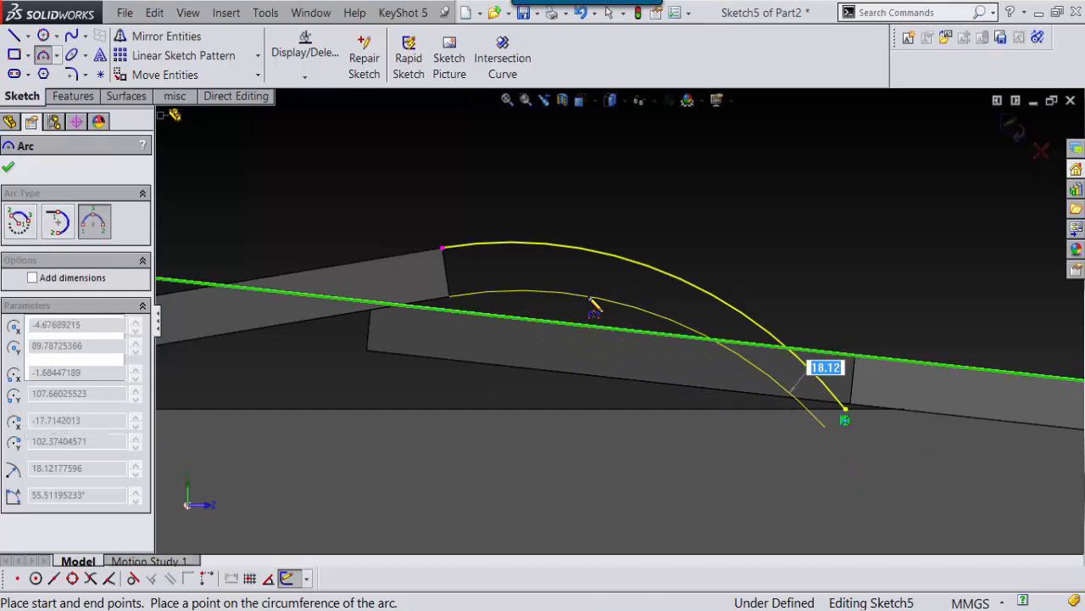
key(l)
right_drag(945, 280, 824, 255)
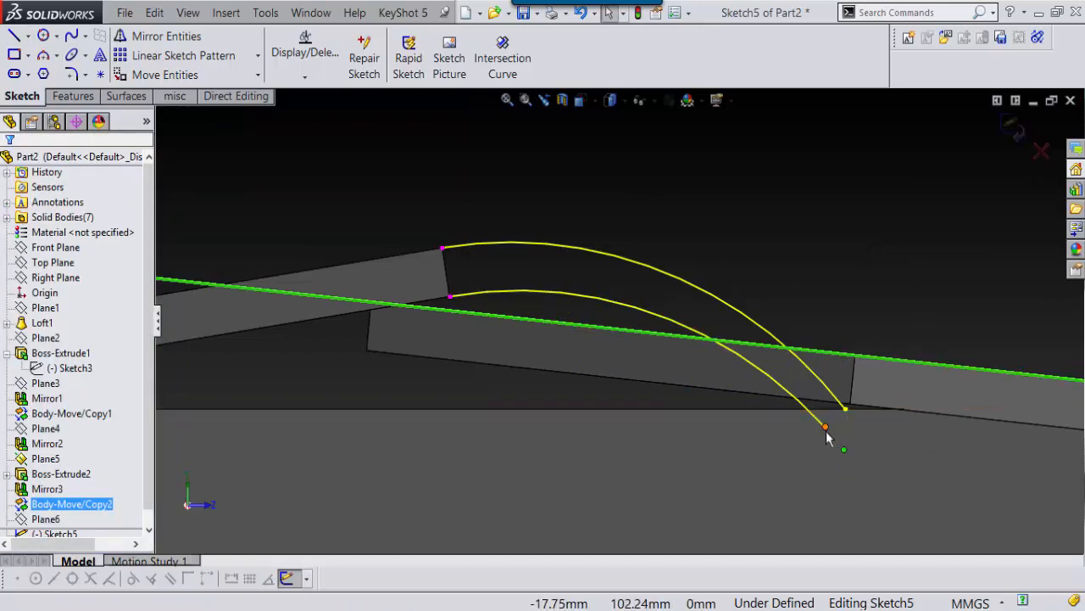
drag(825, 426, 819, 430)
Close the profile with straight lines joining the two arcs at both ends.
right_drag(768, 194, 782, 217)
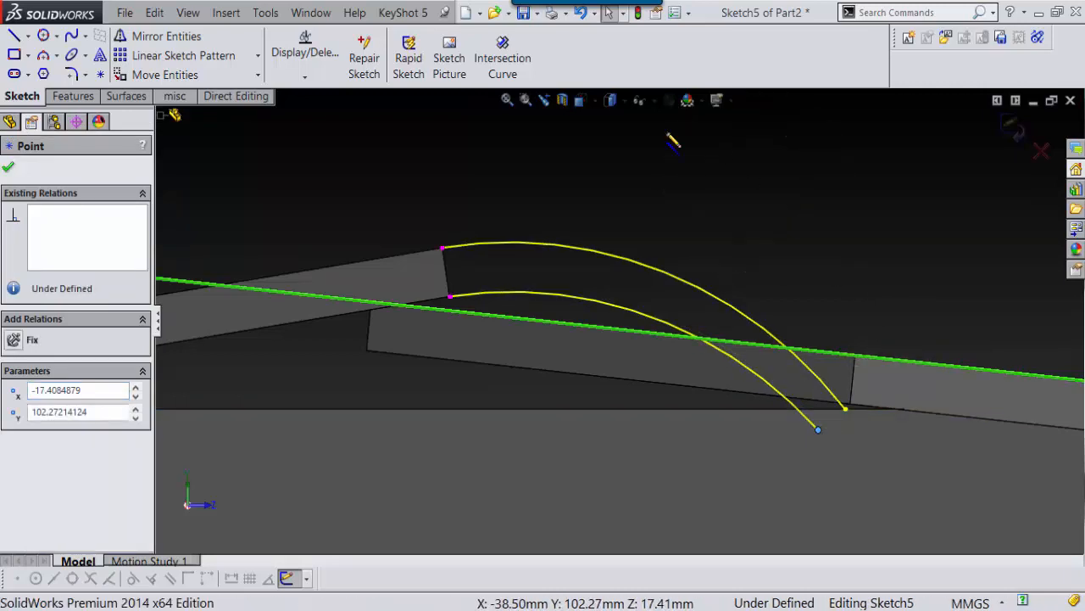
drag(442, 249, 449, 295)
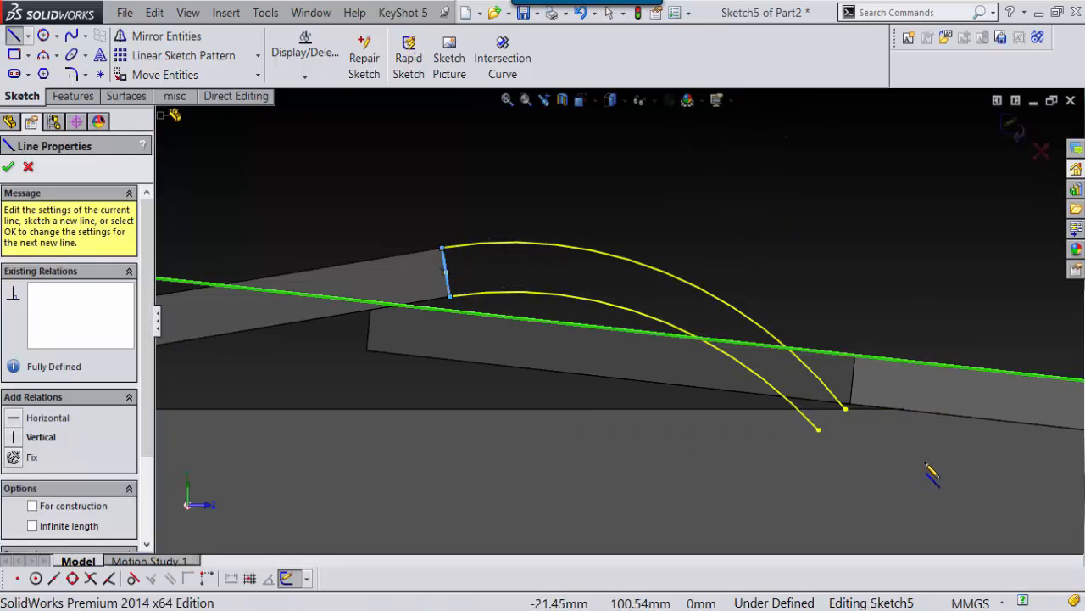
drag(819, 430, 845, 409)
key(Escape)
Finish the closed curved-tab profile sketch.
scroll(782, 265, up, 4)
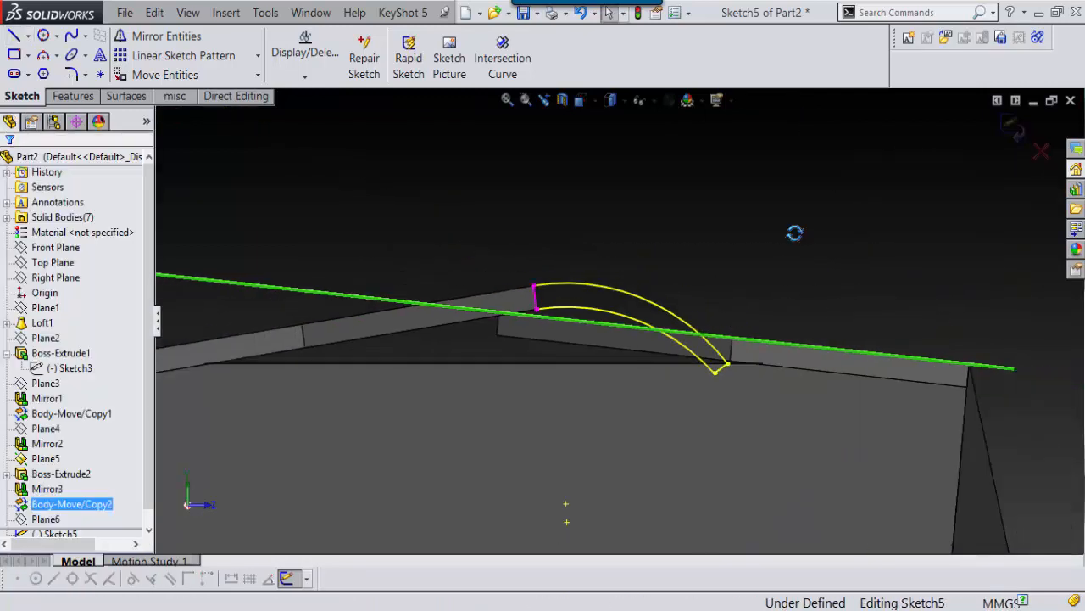
middle_drag(794, 232, 779, 265)
scroll(780, 262, down, 2)
scroll(779, 259, up, 3)
scroll(779, 259, down, 1)
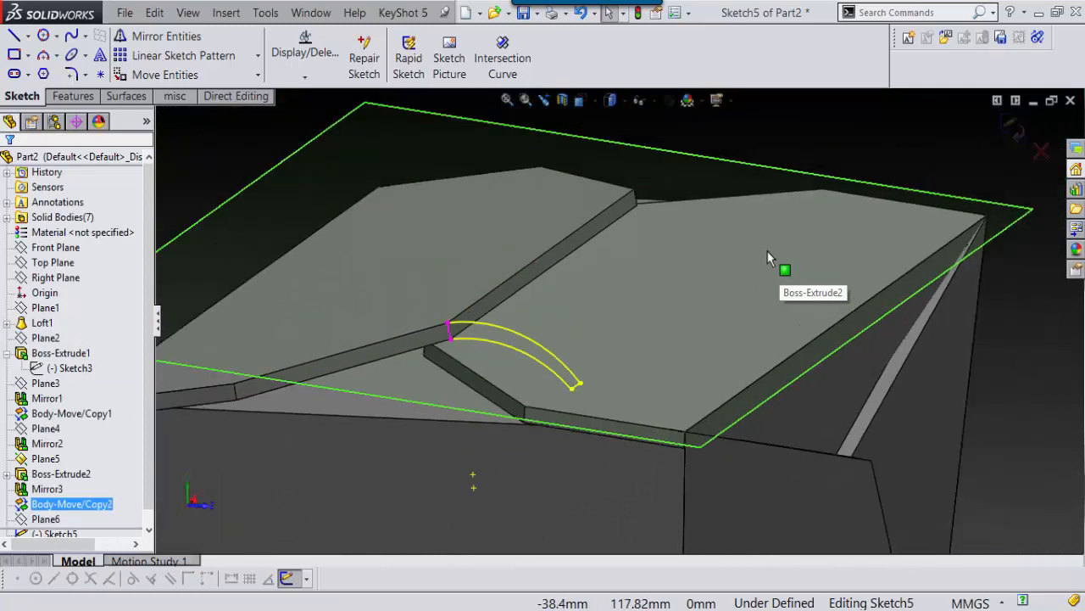
right_drag(860, 164, 804, 217)
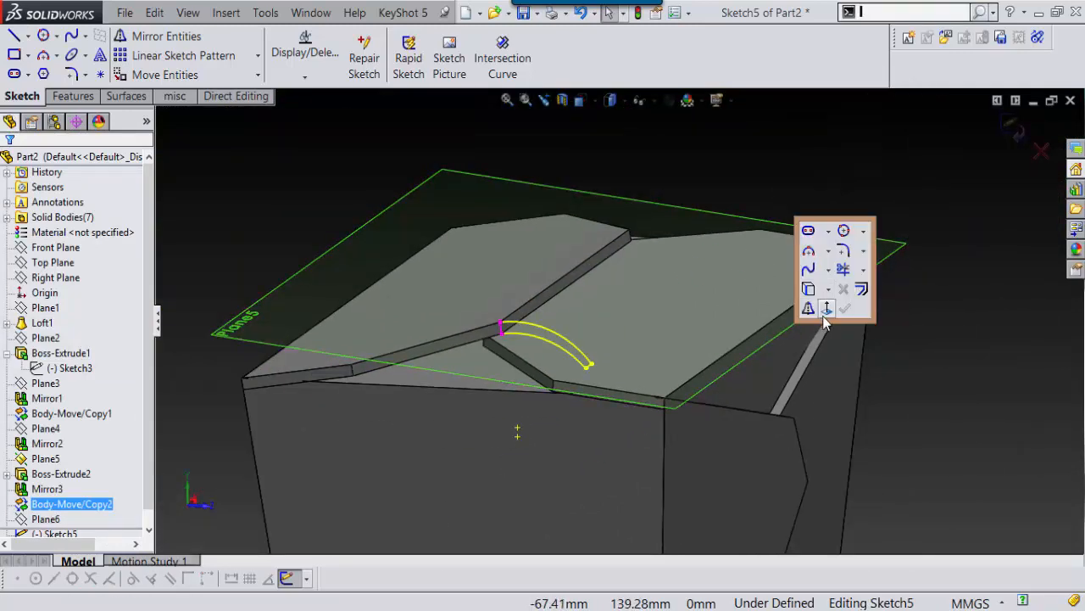
double_click(921, 163)
Create a swept boss using the tab profile, following the overlapping flap's upper end edge as the path.
right_drag(923, 159, 878, 212)
click(903, 221)
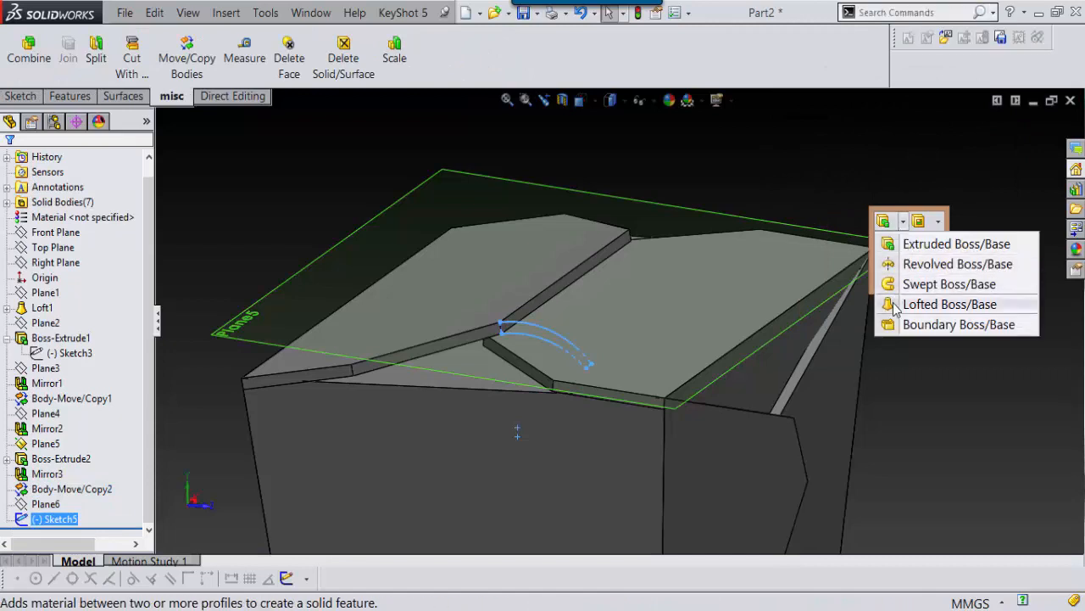
click(932, 284)
scroll(599, 345, down, 5)
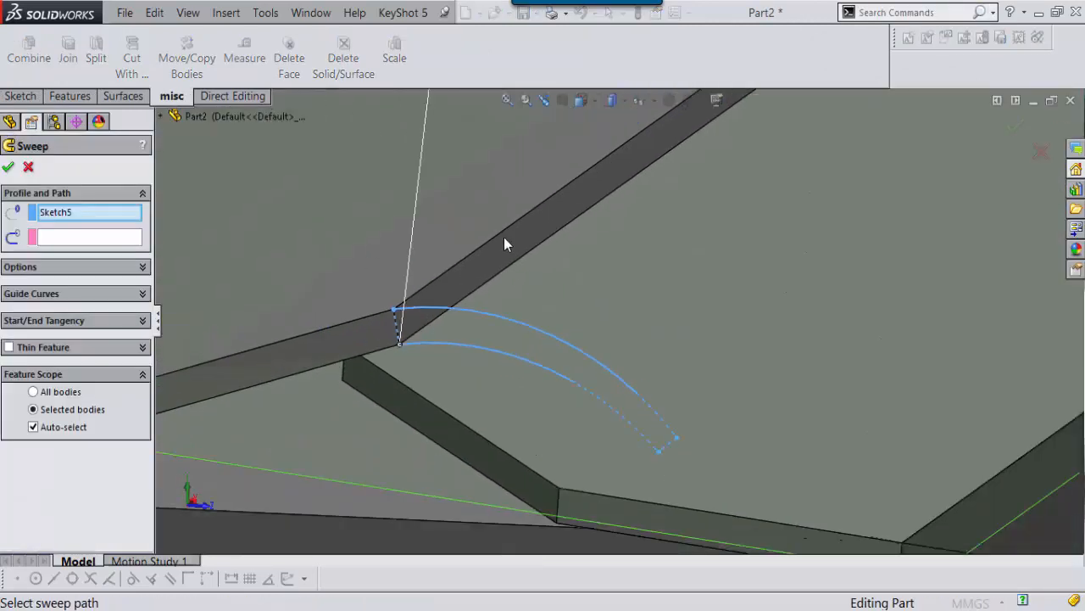
scroll(503, 237, up, 4)
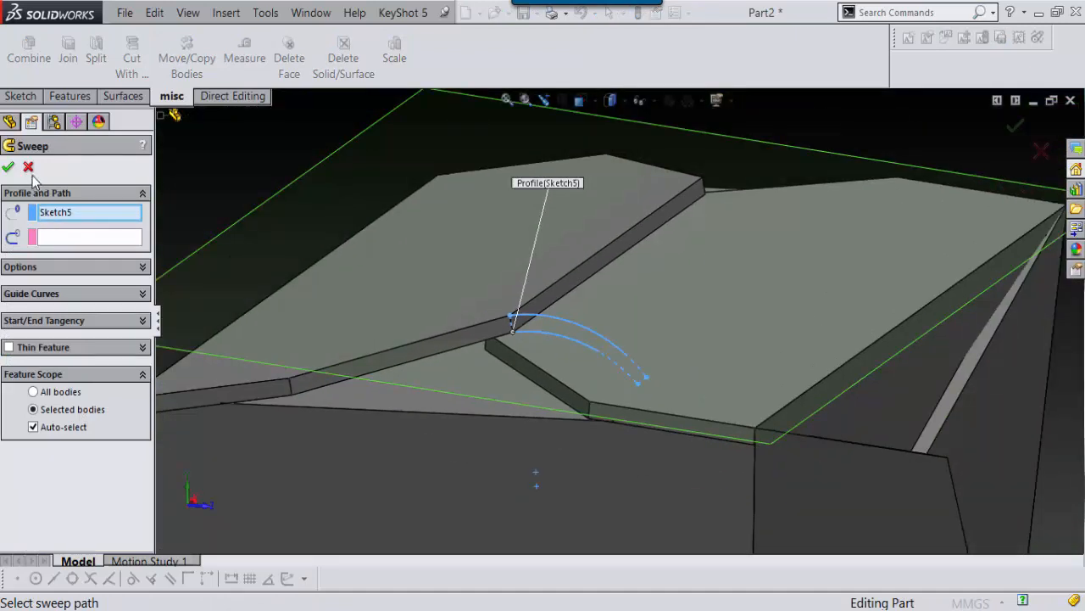
click(78, 238)
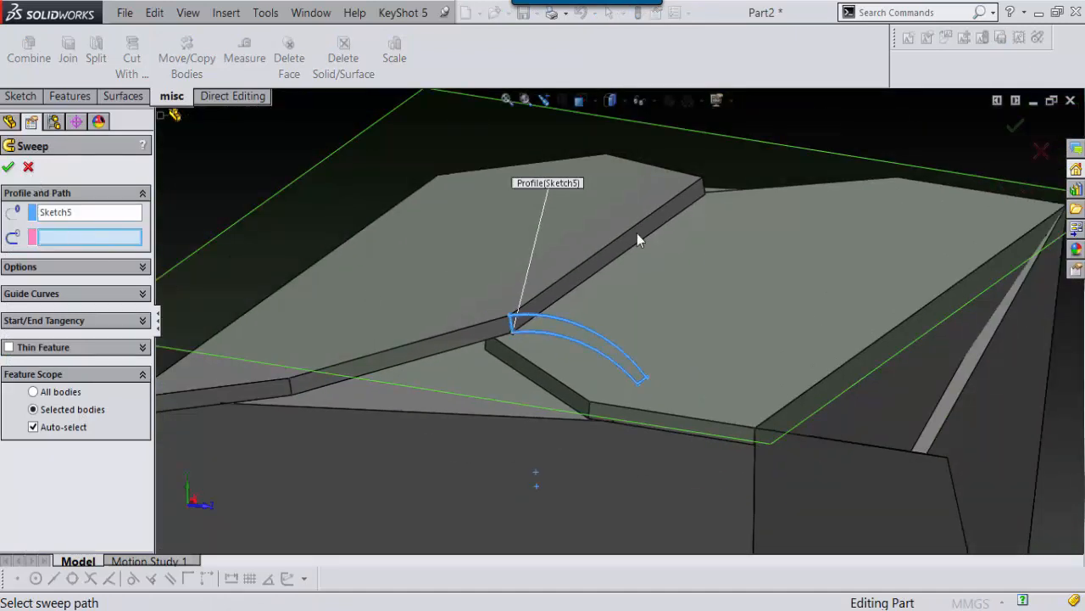
click(599, 251)
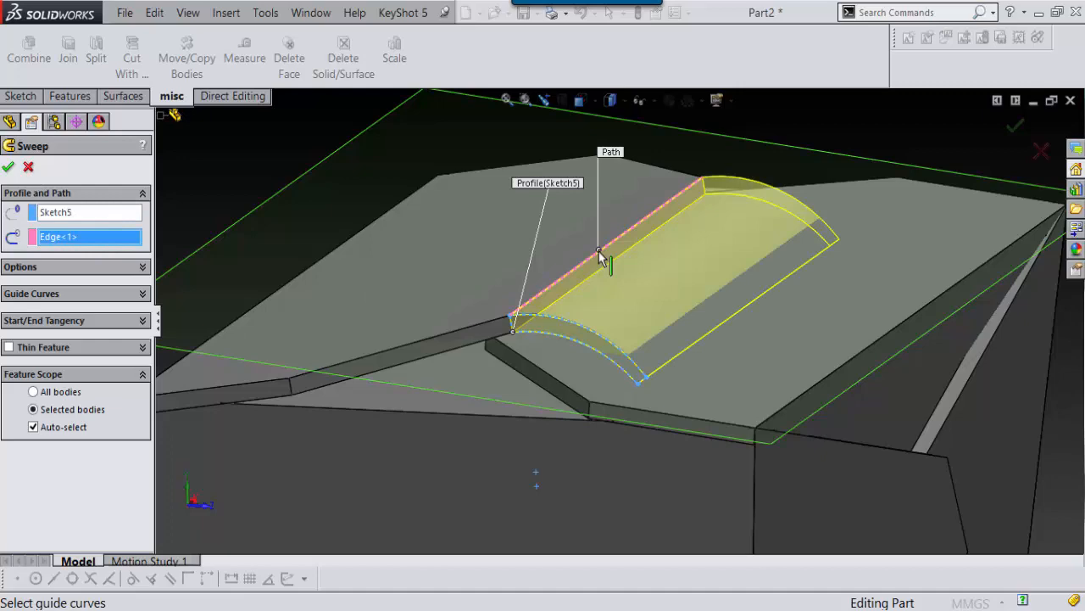
scroll(607, 258, up, 3)
middle_drag(656, 265, 633, 314)
scroll(637, 322, up, 3)
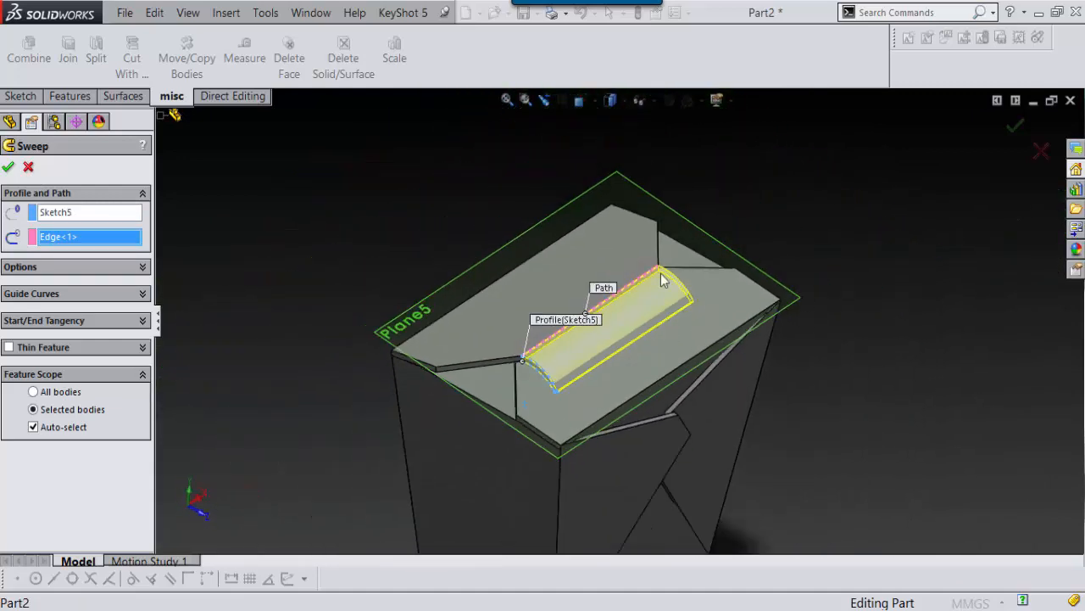
middle_drag(582, 442, 503, 376)
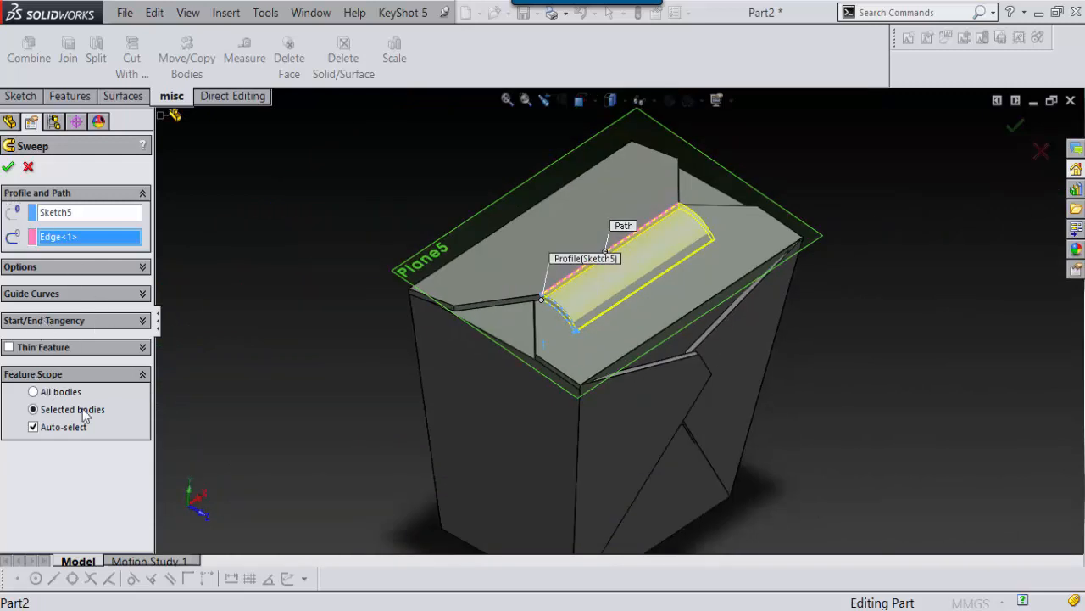
click(46, 281)
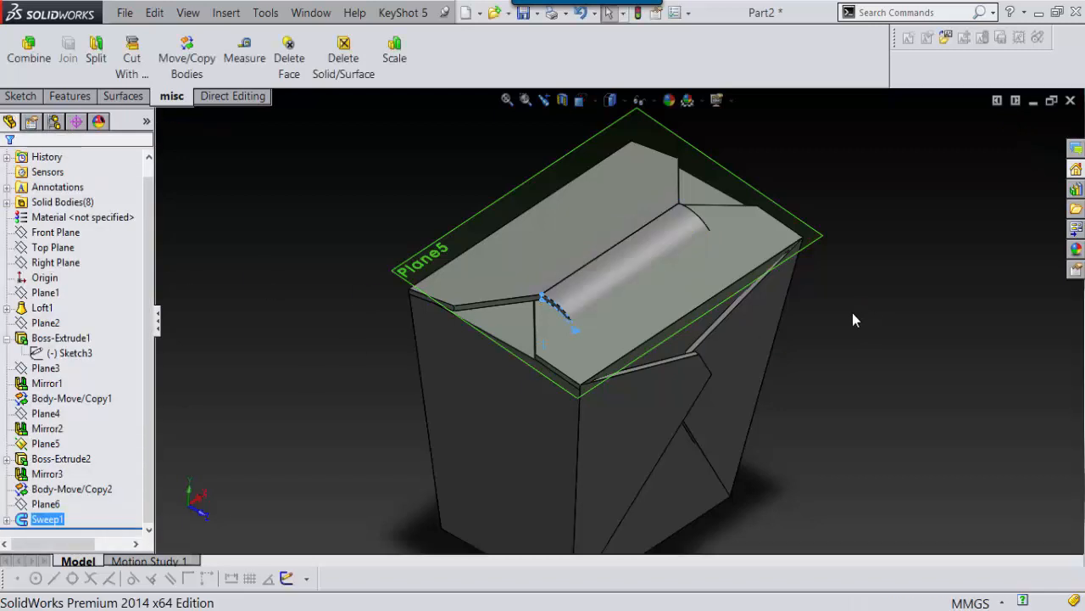
Hide the lower top flap beneath the curved tab and the main box body.
middle_drag(782, 314, 535, 344)
scroll(537, 303, down, 4)
scroll(564, 325, up, 3)
scroll(557, 316, down, 2)
scroll(534, 366, down, 2)
scroll(636, 313, up, 3)
click(645, 312)
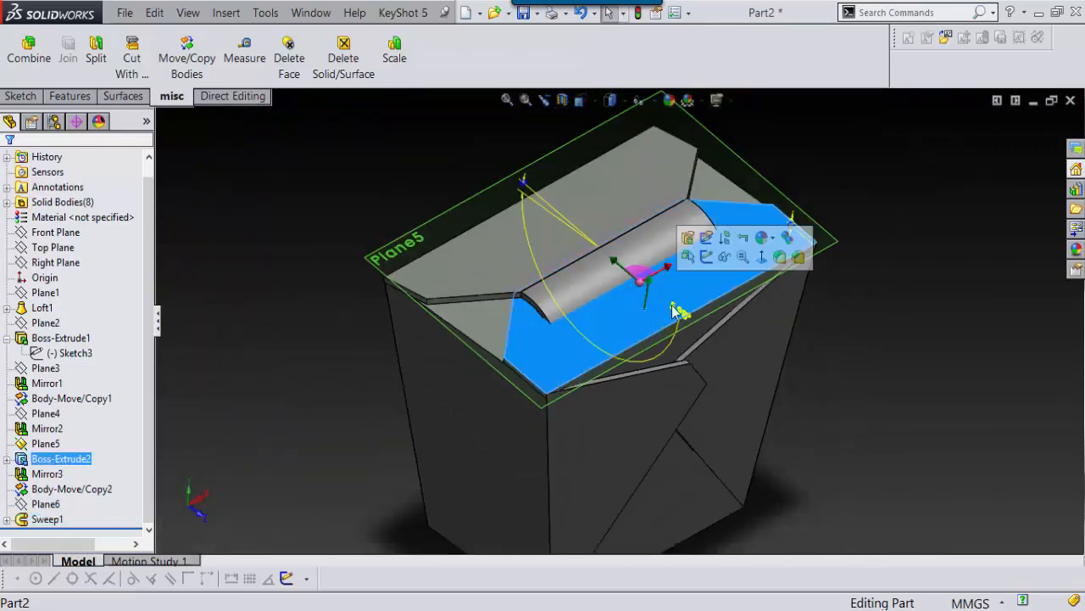
click(728, 257)
middle_drag(891, 284, 701, 260)
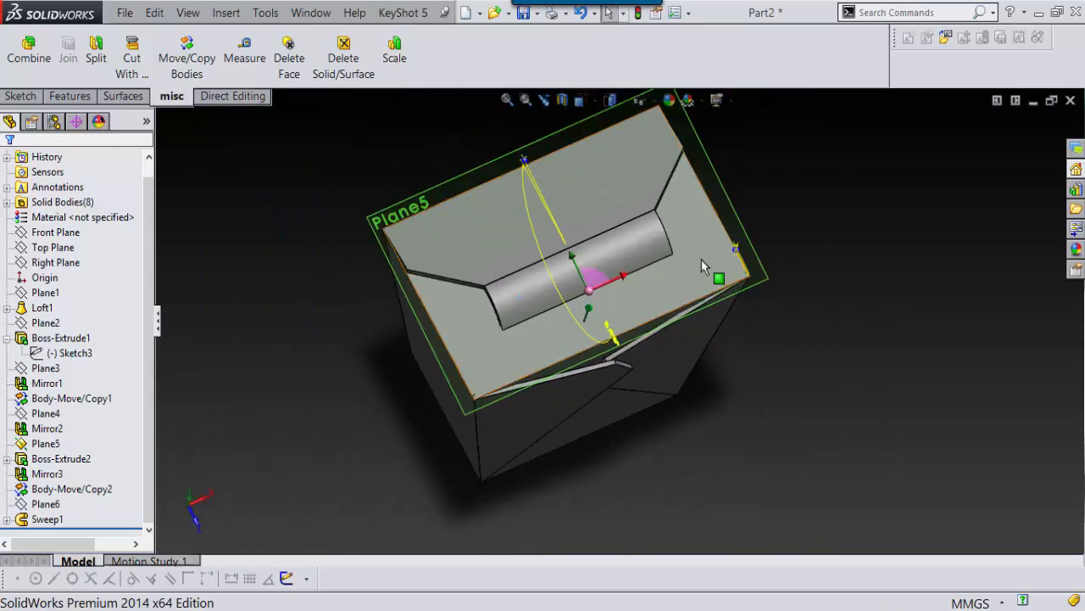
click(701, 260)
click(781, 209)
Create a reference plane offset above Plane5.
middle_drag(782, 299, 751, 322)
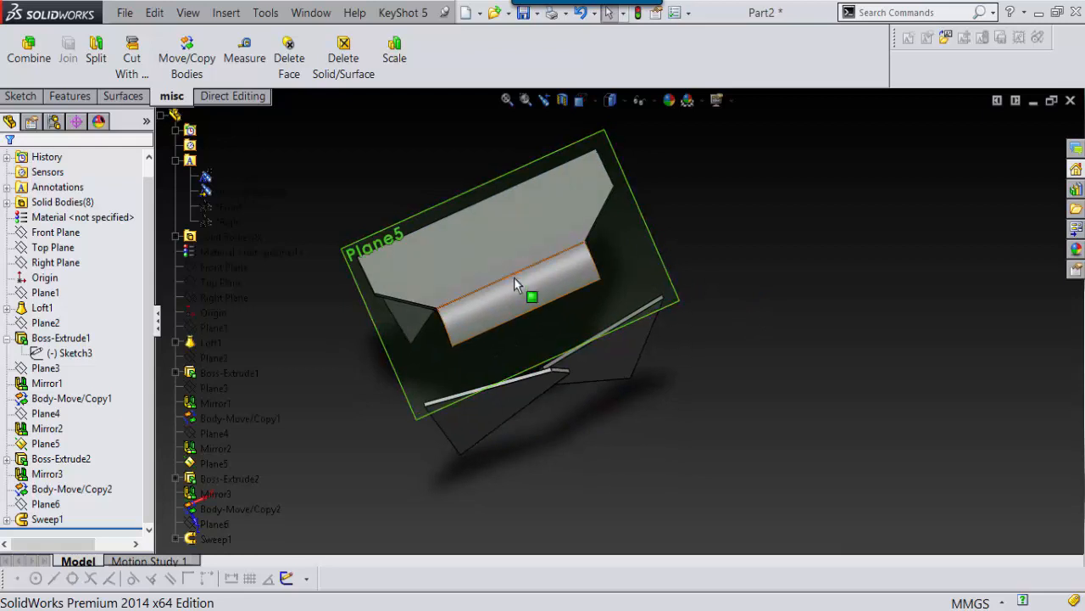
middle_drag(806, 349, 790, 208)
scroll(790, 208, down, 3)
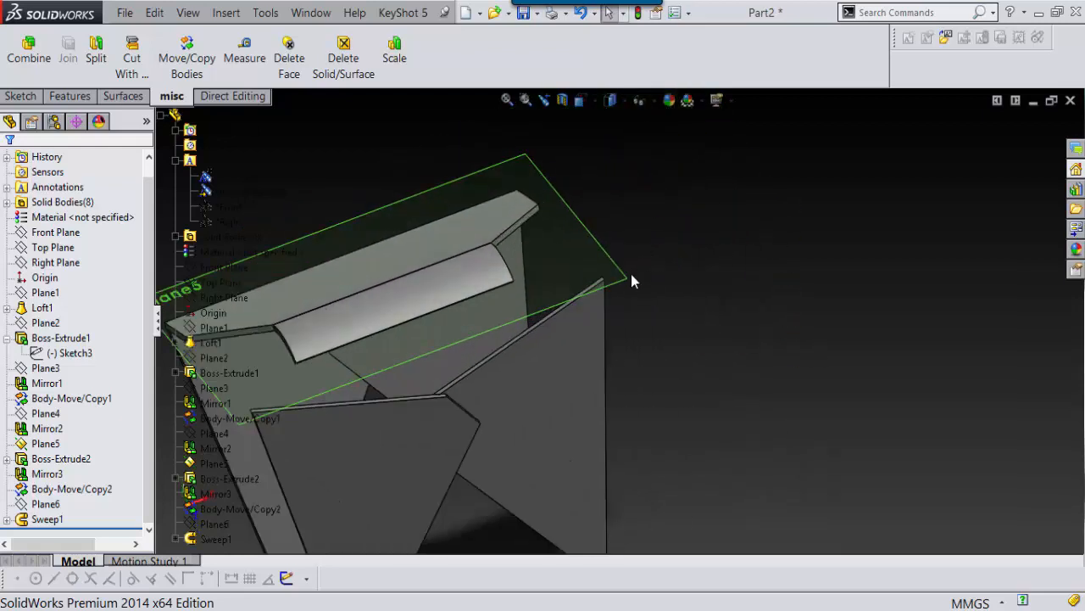
ctrl+drag(625, 288, 618, 231)
key(Return)
scroll(567, 220, up, 5)
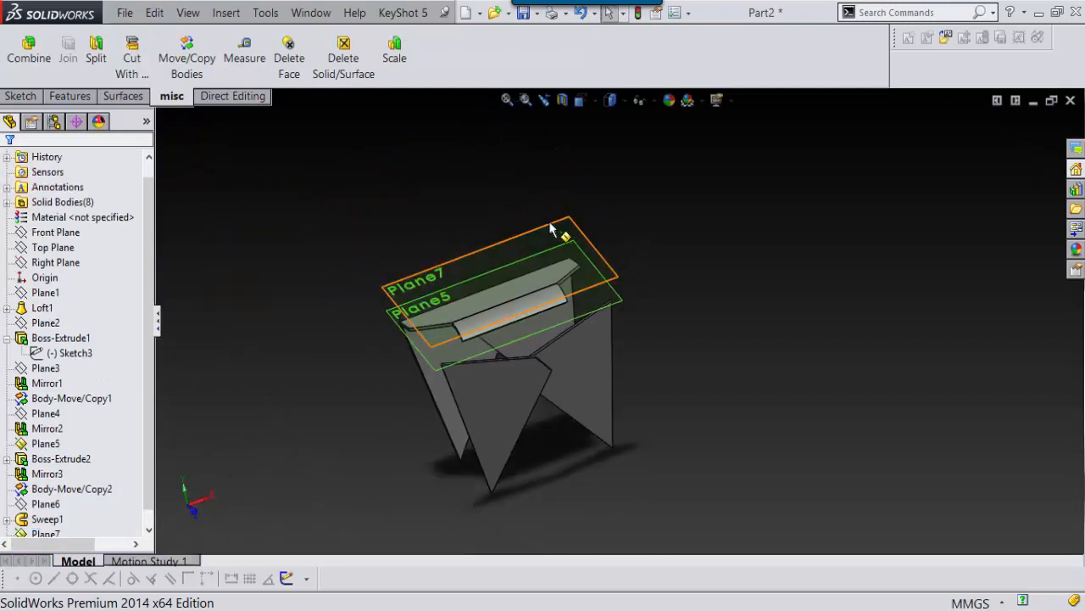
Sketch a two-point spline about 29 mm long on Plane7, running diagonally across one outer corner of the curved tab.
click(566, 218)
click(611, 170)
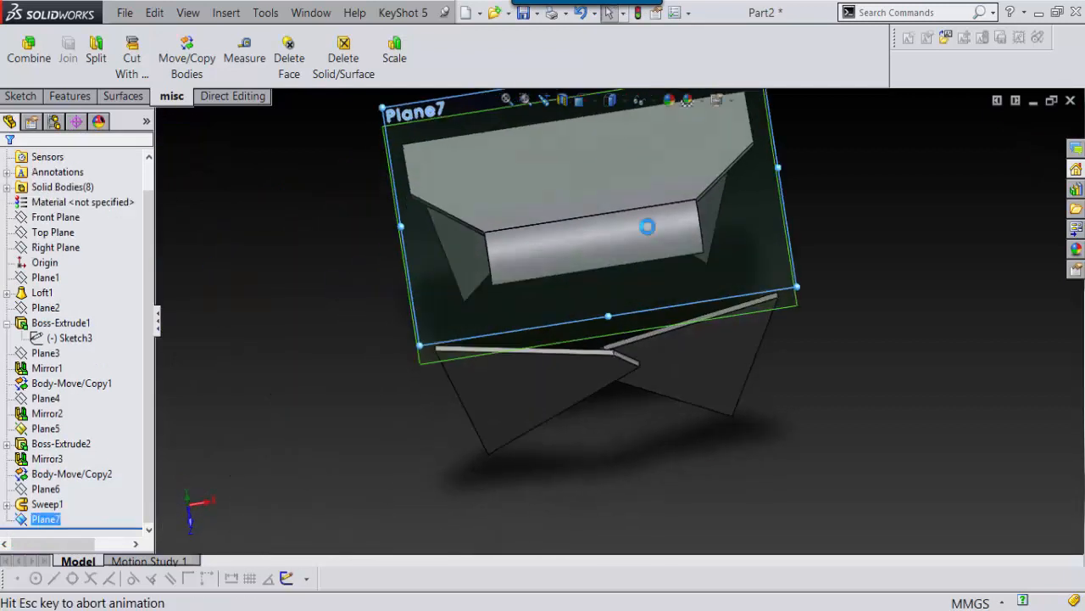
mouse_move(892, 315)
right_down()
mouse_move(911, 357)
mouse_move(899, 313)
mouse_move(887, 305)
mouse_move(891, 337)
mouse_move(888, 307)
mouse_move(867, 289)
mouse_move(887, 327)
right_up()
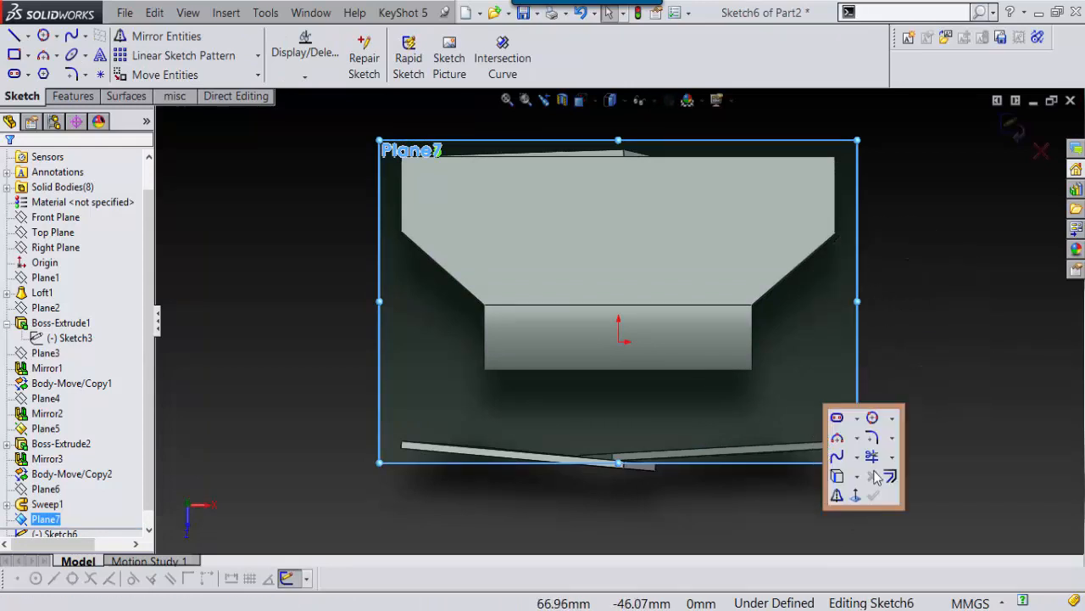
click(838, 457)
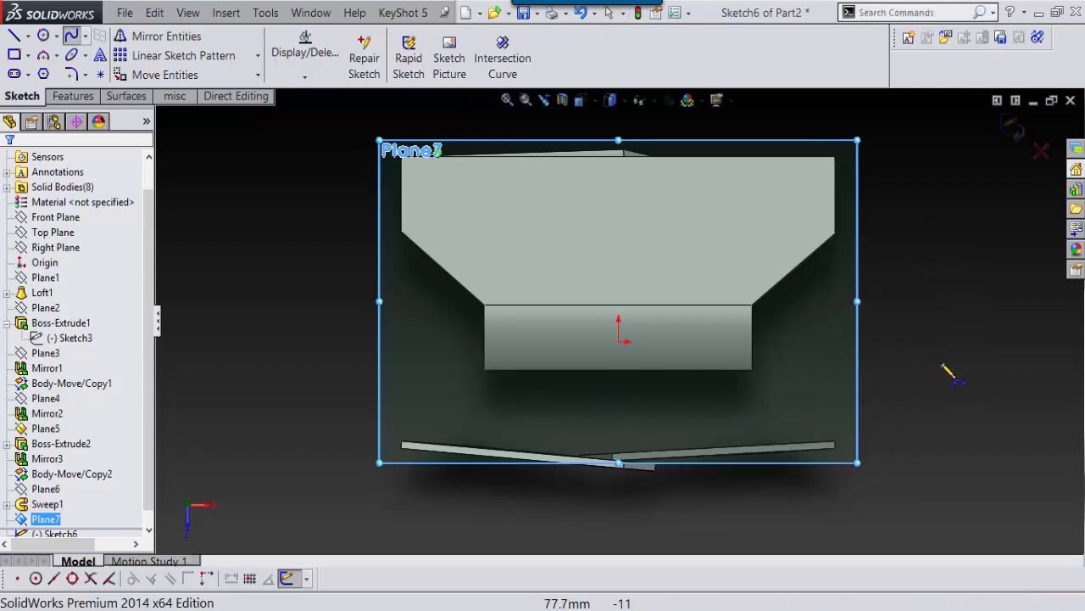
right_drag(965, 291, 971, 322)
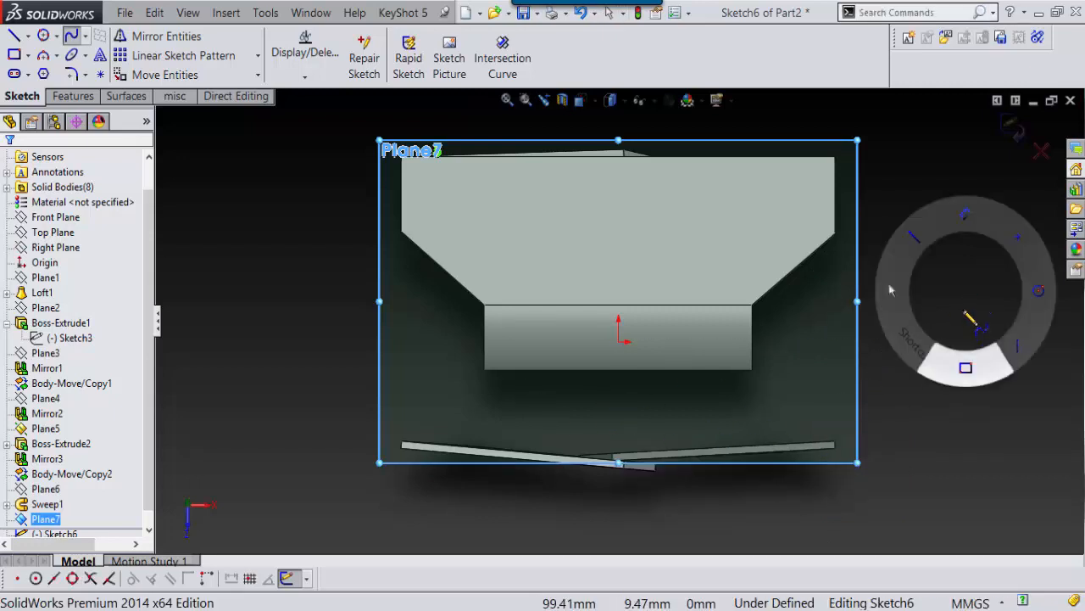
scroll(641, 375, down, 5)
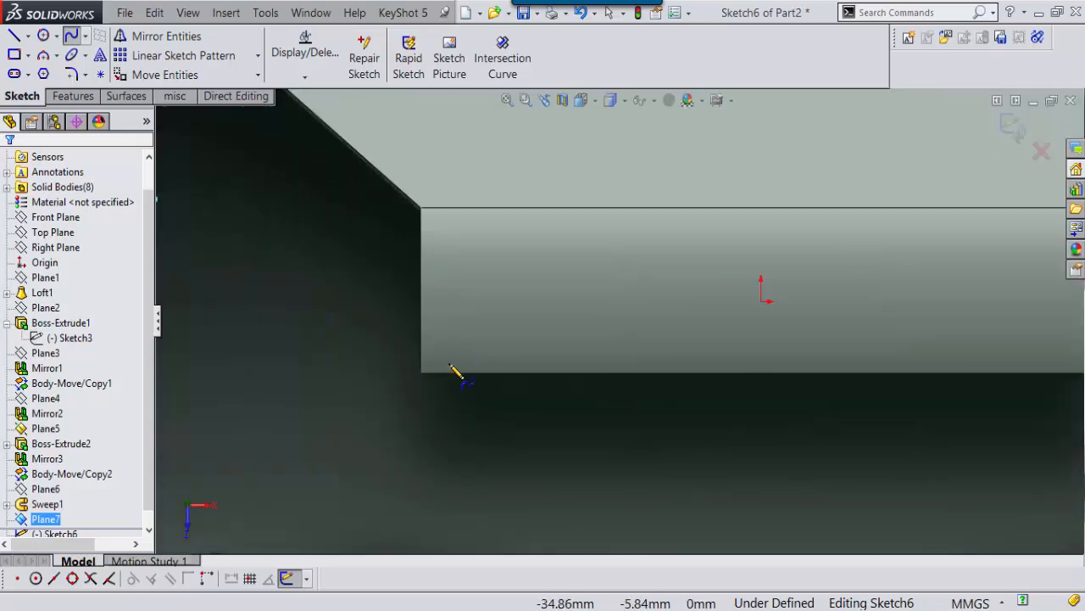
click(387, 227)
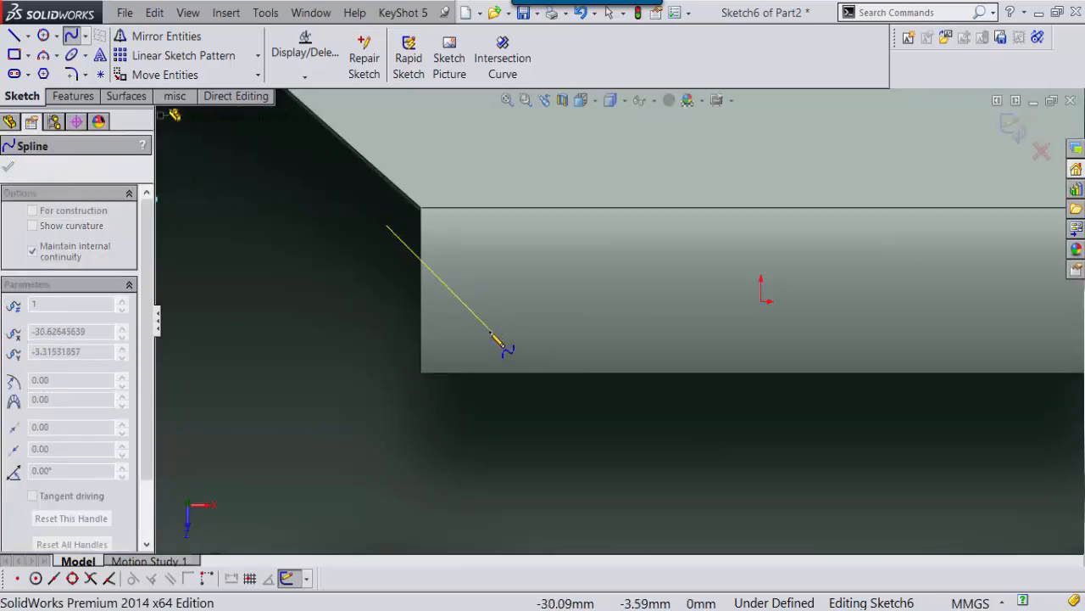
click(573, 417)
scroll(764, 450, up, 4)
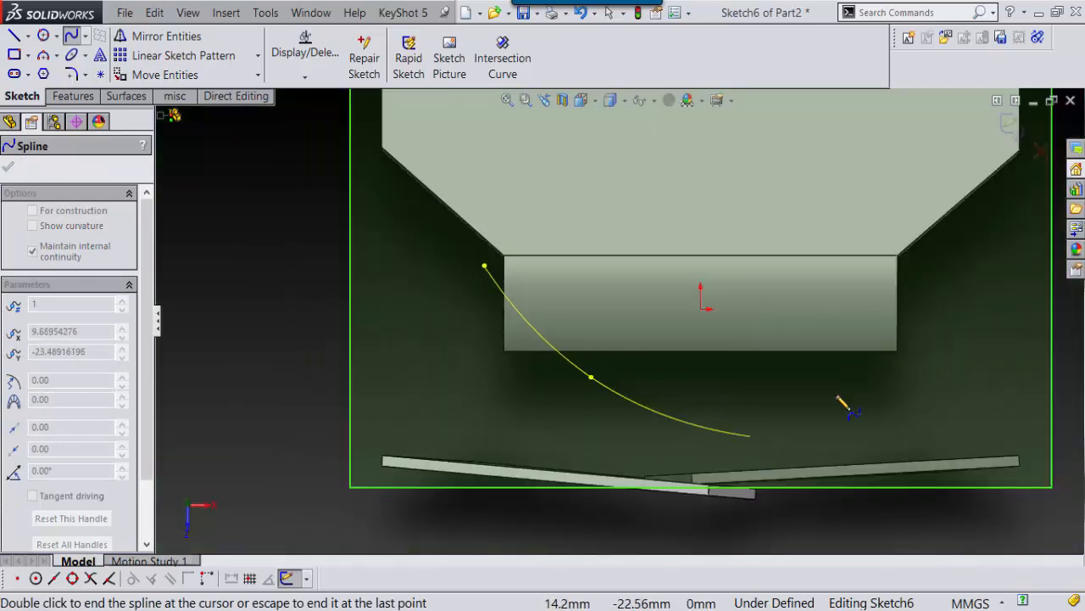
right_drag(799, 363, 755, 388)
scroll(666, 436, down, 3)
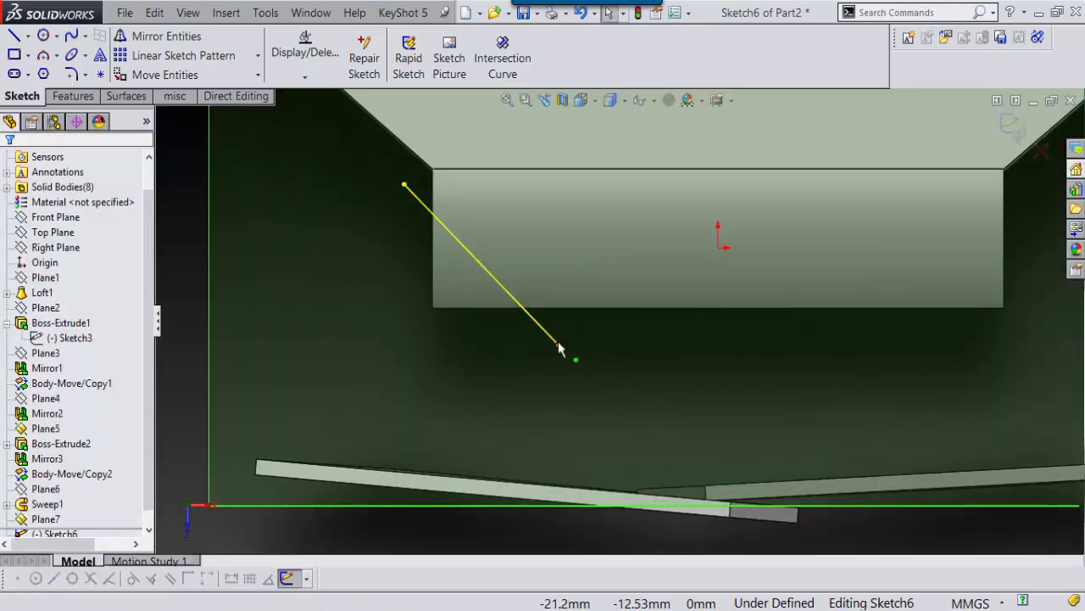
Bow the spline outward toward the tab's corner with its tangency handle, and move its upper endpoint slightly closer to the tab.
click(511, 301)
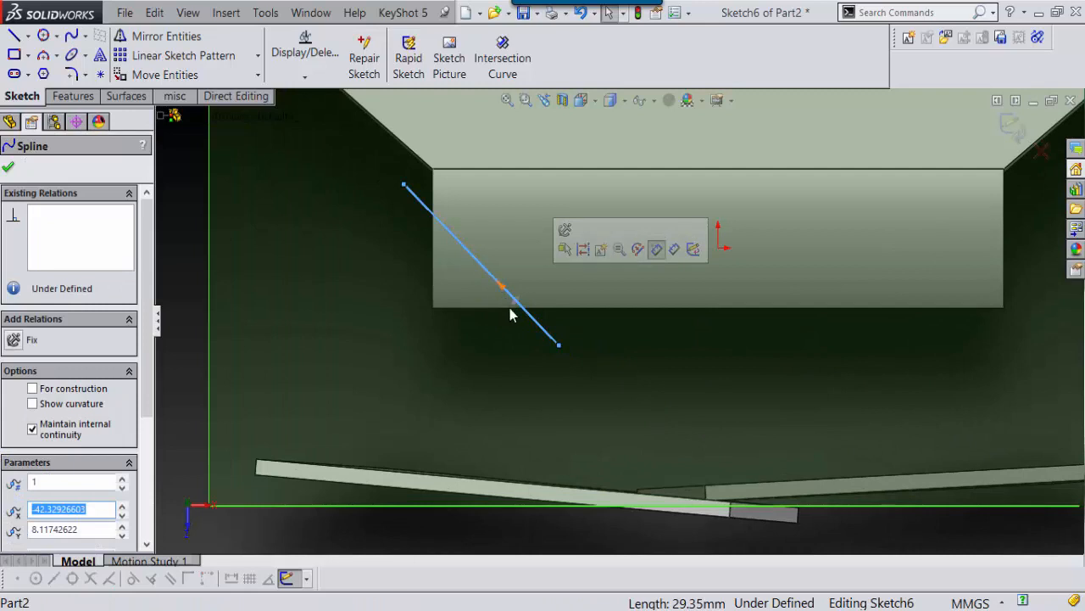
drag(512, 310, 499, 336)
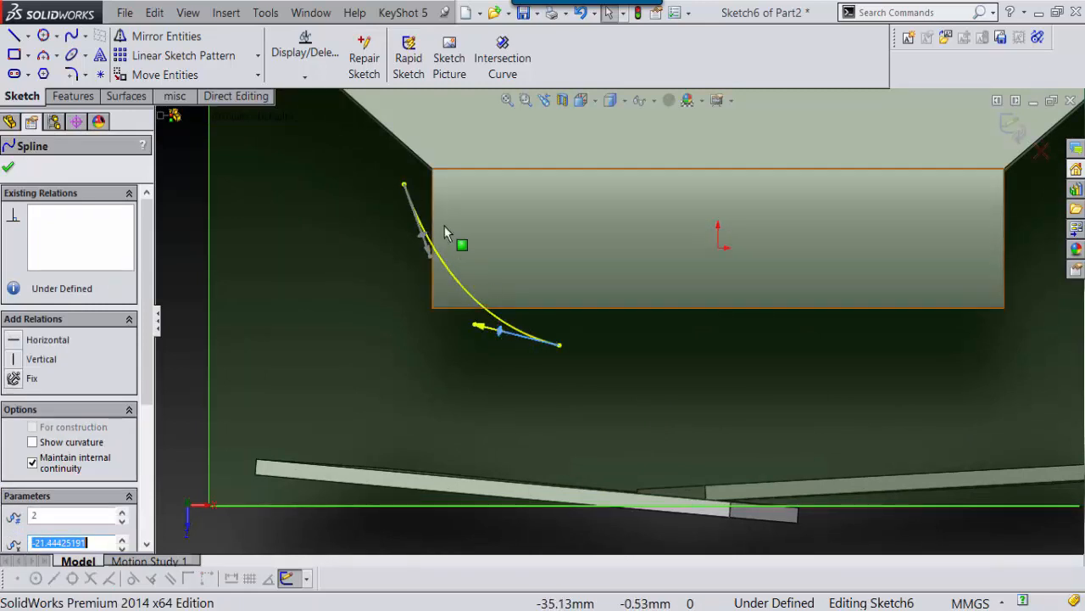
click(426, 198)
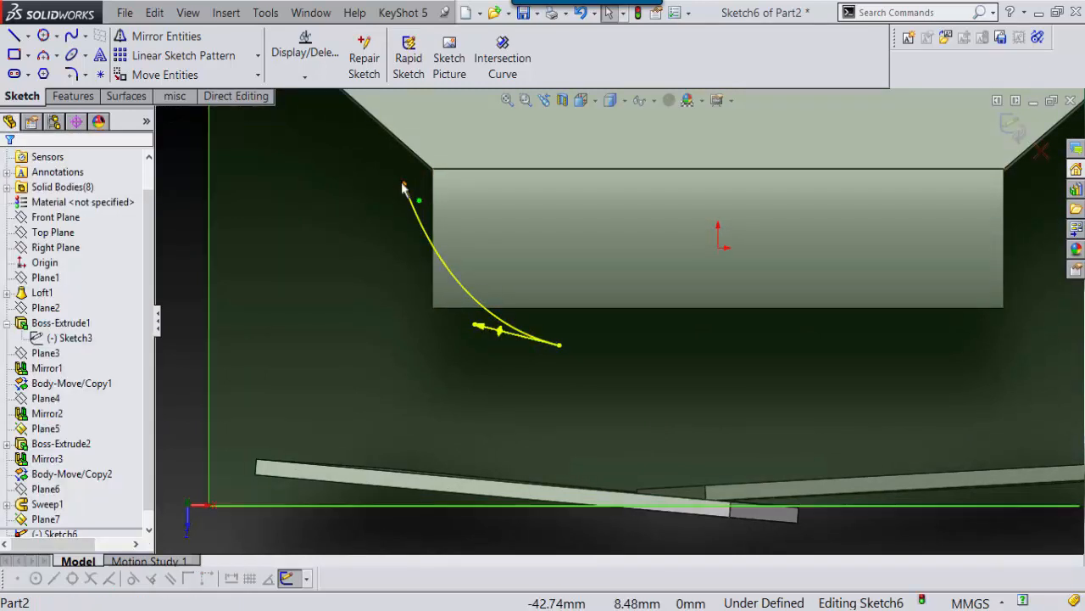
mouse_move(404, 184)
mouse_down()
mouse_move(420, 200)
mouse_move(413, 184)
mouse_up()
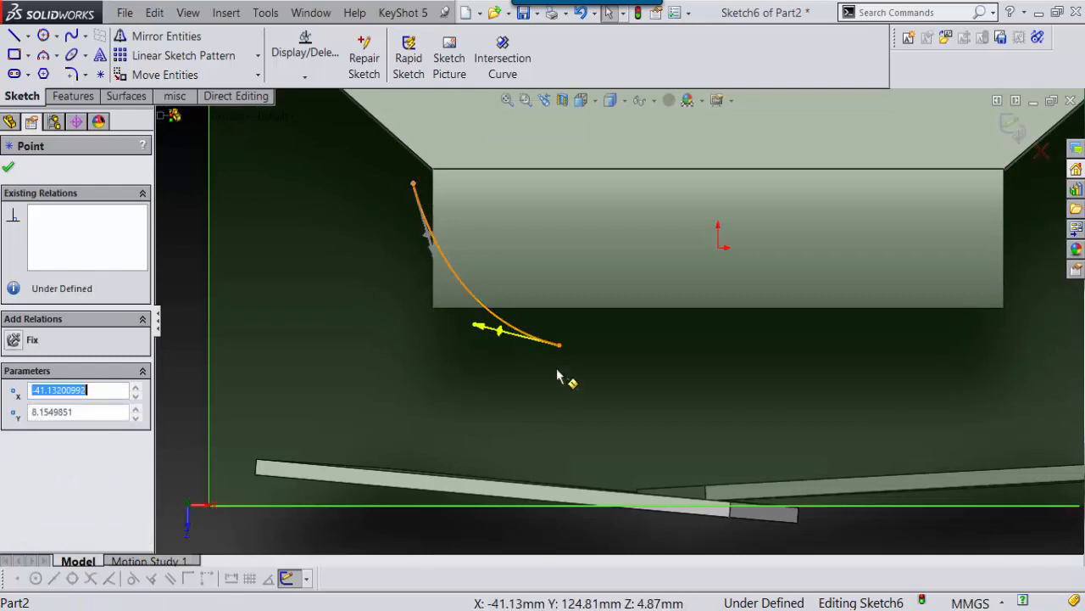
Draw a vertical construction line about 20 mm long down from the origin through the curved tab.
scroll(593, 390, up, 5)
right_drag(942, 376, 979, 418)
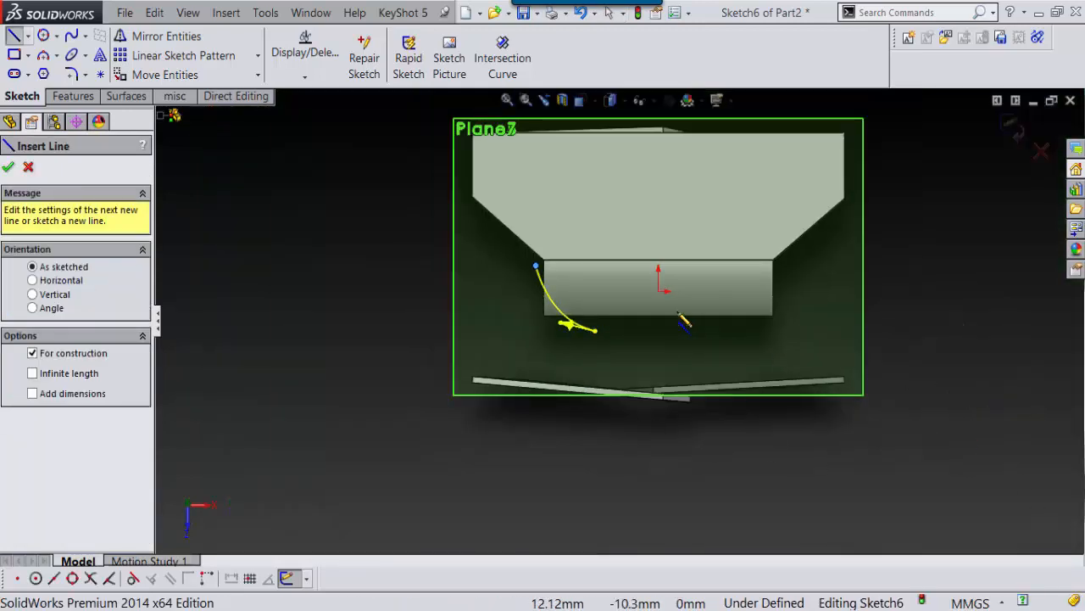
click(659, 294)
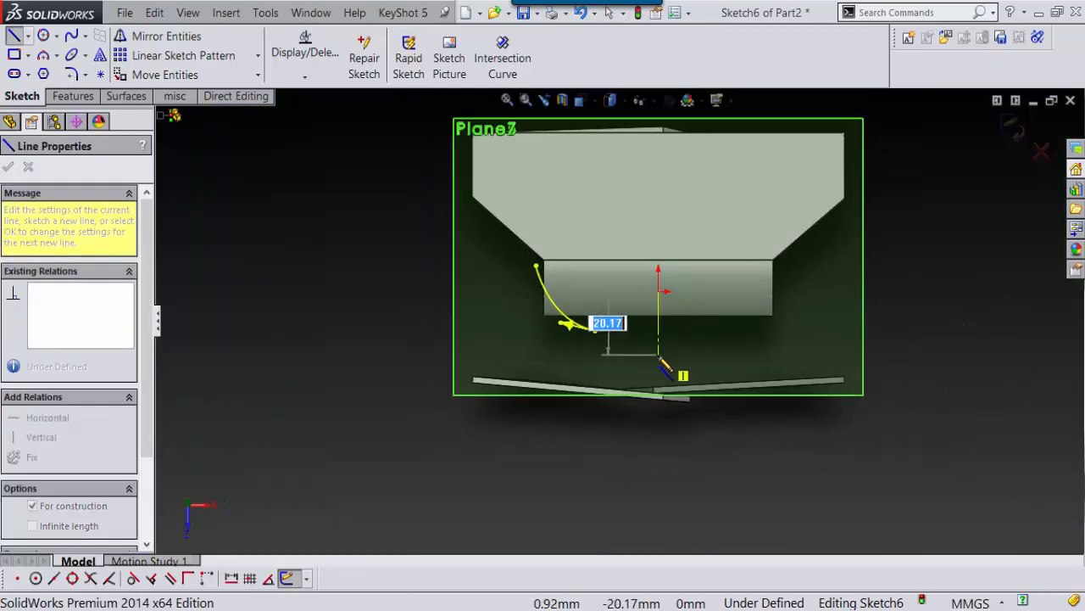
Mirror the corner spline about the vertical construction line onto the curved tab's opposite corner.
right_drag(1005, 307, 948, 398)
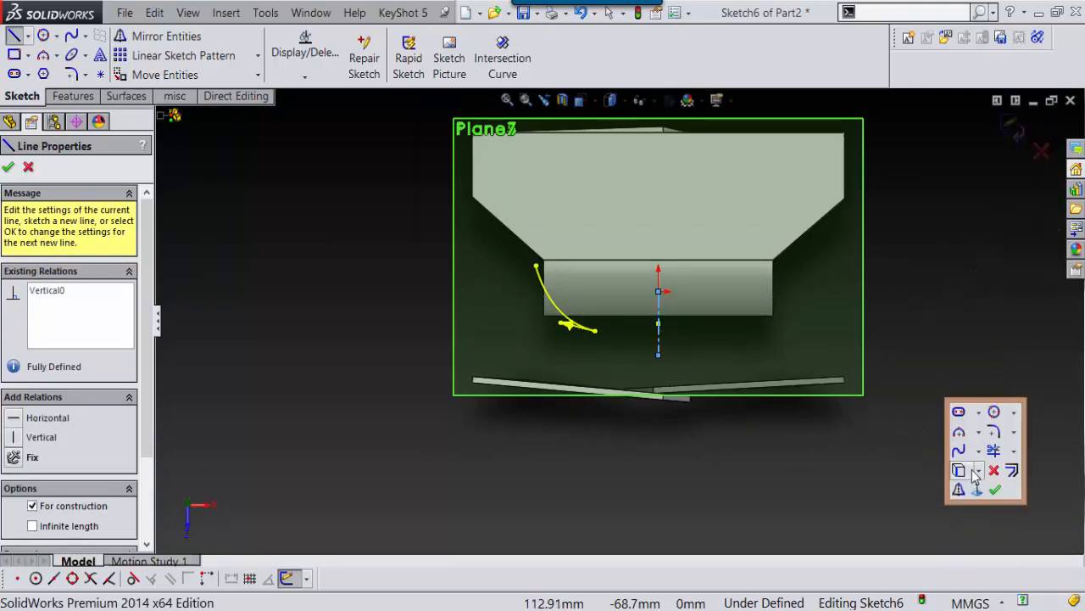
click(959, 490)
scroll(674, 331, down, 3)
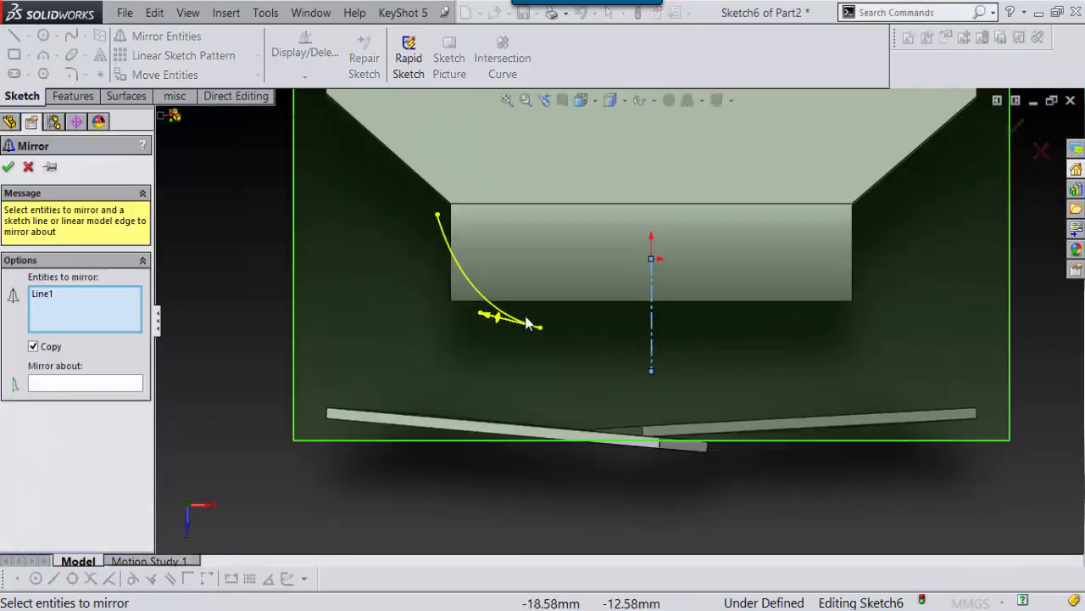
right_click(502, 317)
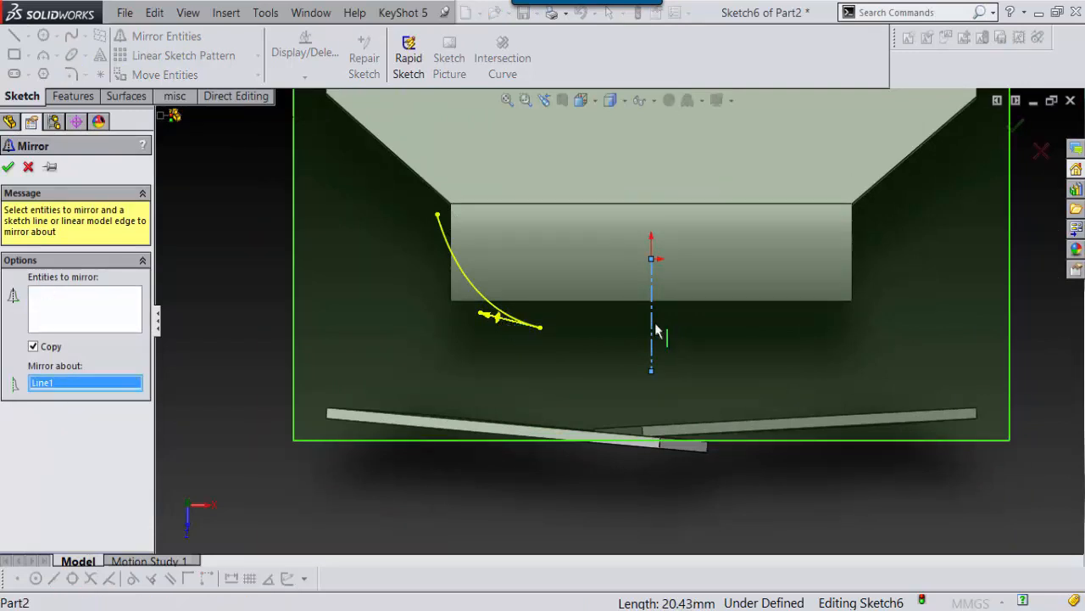
right_click(136, 293)
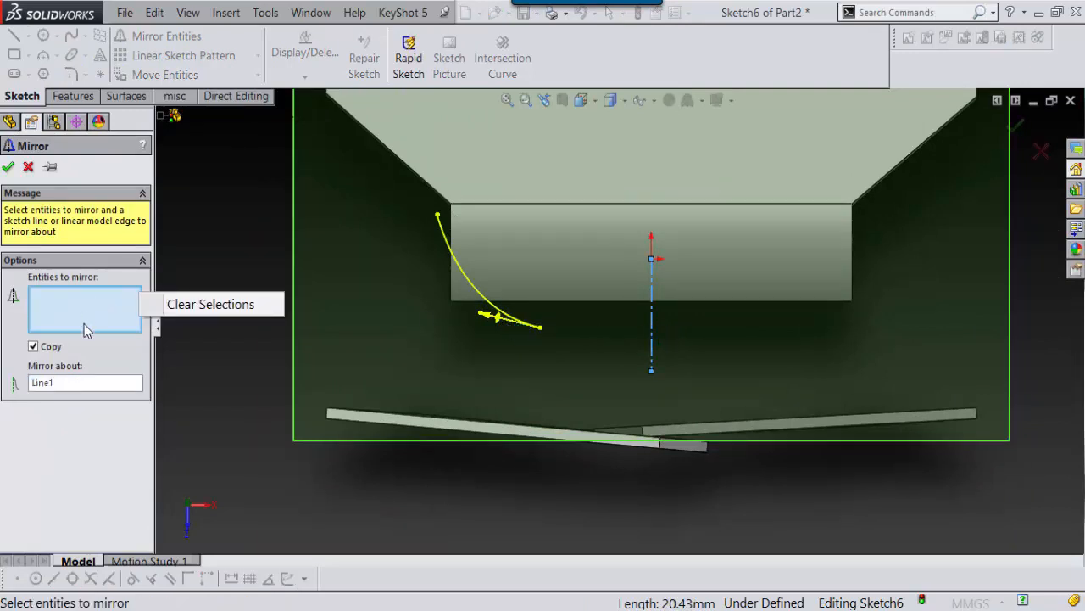
right_click(59, 389)
click(100, 401)
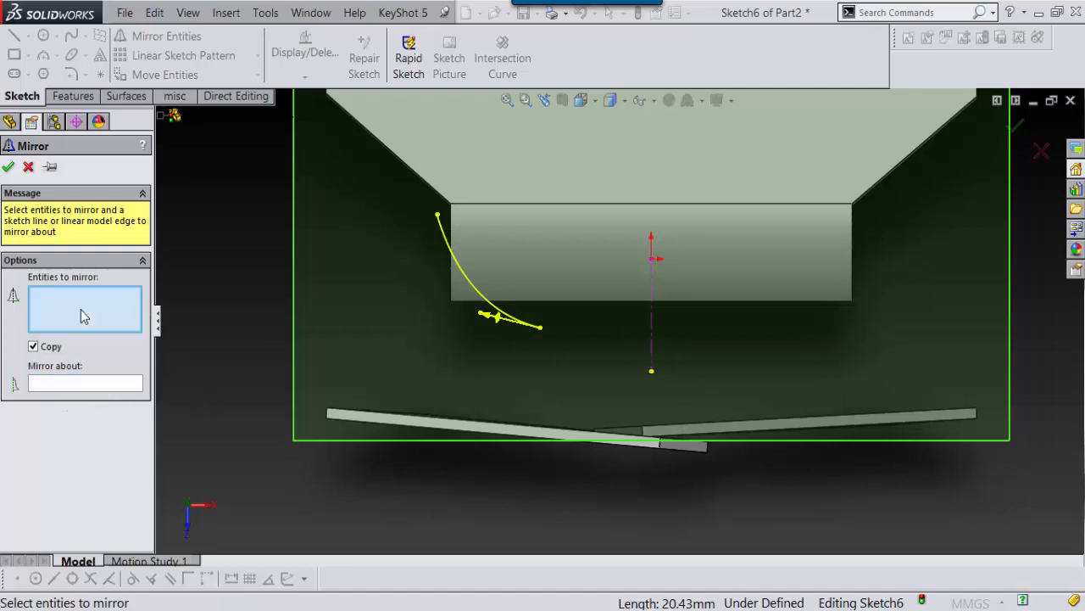
right_click(539, 322)
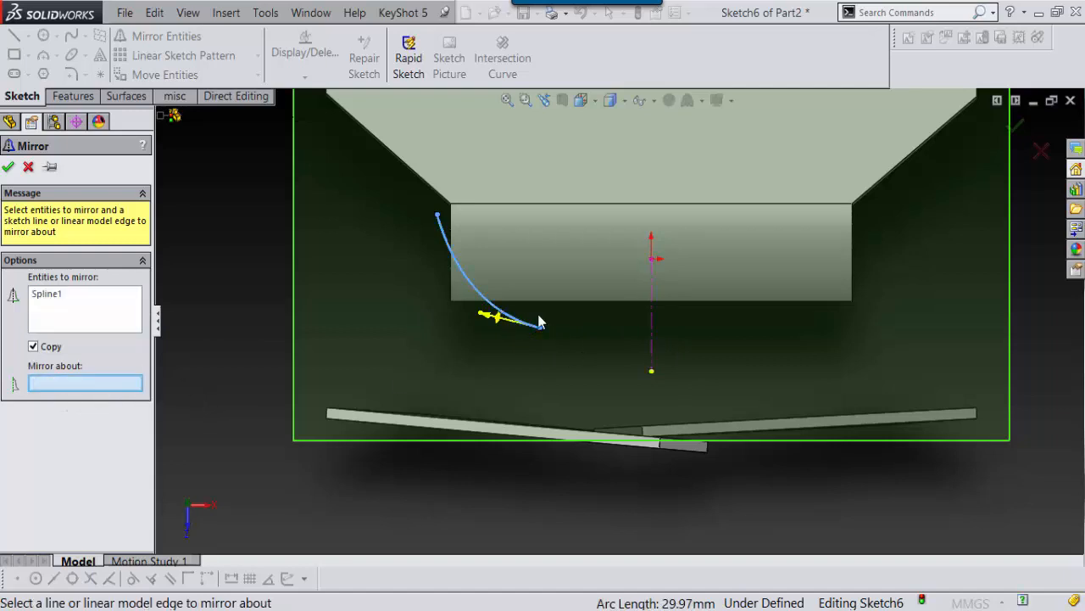
click(651, 325)
right_click(651, 326)
Connect the lower endpoints of the two splines with a horizontal line about 43 mm long.
scroll(725, 356, up, 5)
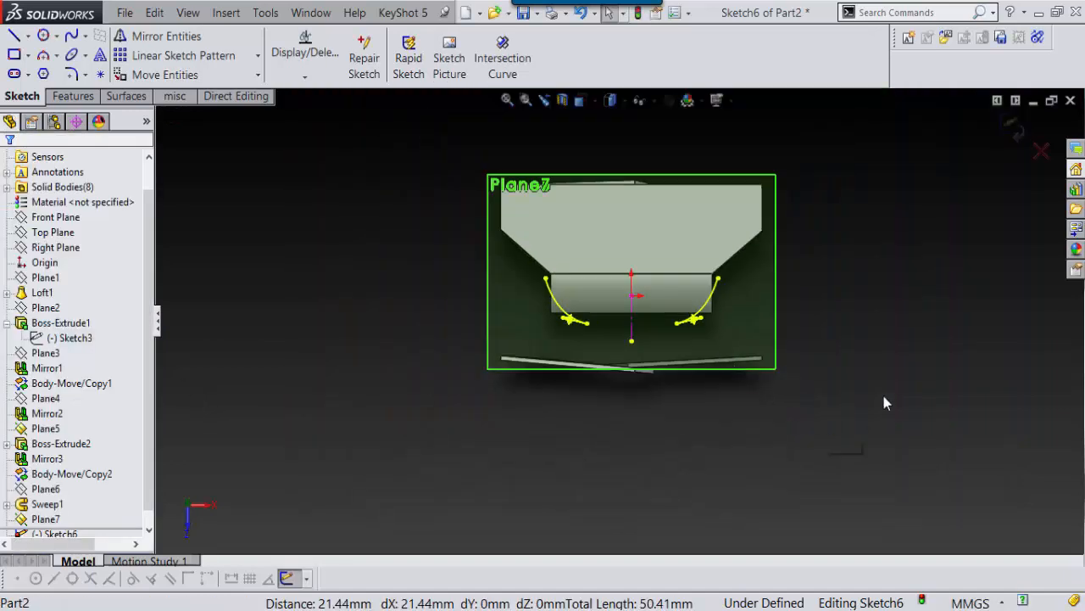
mouse_move(898, 319)
right_down()
mouse_move(906, 347)
mouse_move(898, 312)
mouse_move(846, 264)
right_up()
scroll(722, 320, down, 5)
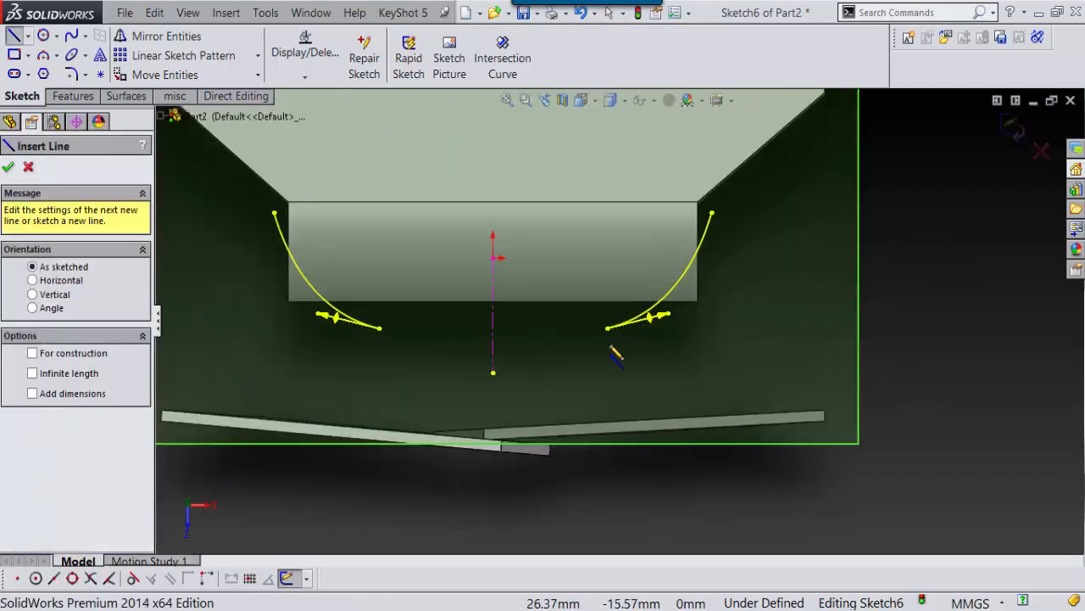
click(607, 328)
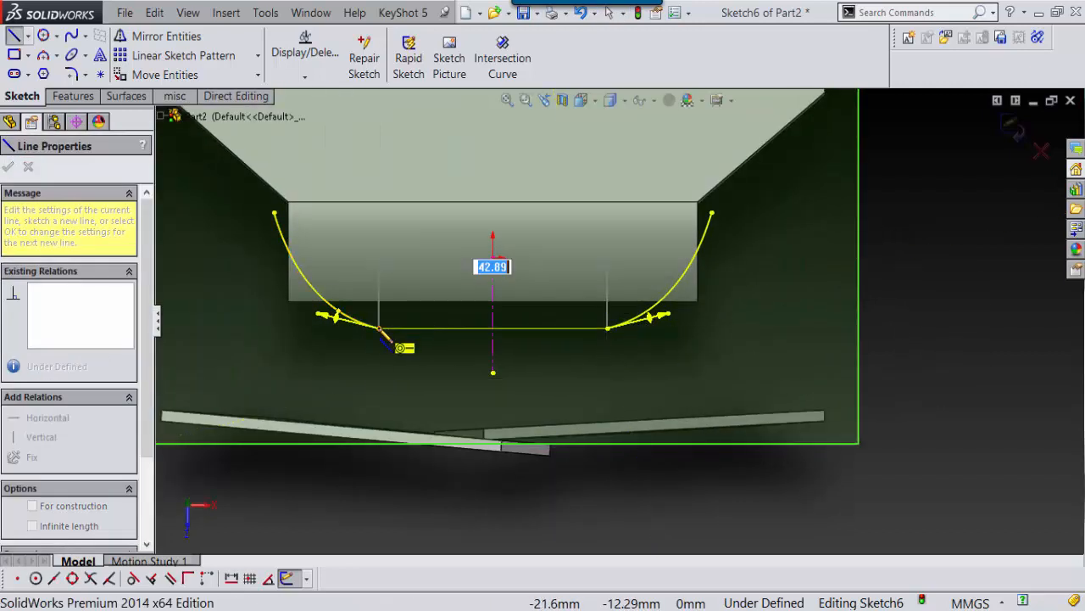
click(379, 328)
key(Escape)
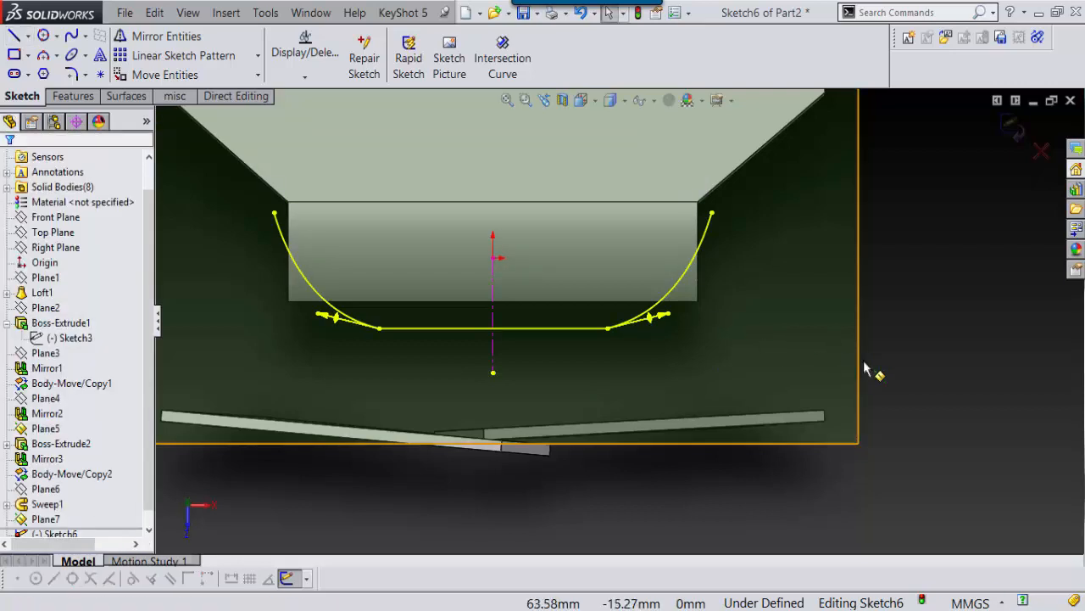
Close the profile with four lines running outside the curved tab between the upper endpoints of the two splines.
scroll(908, 309, down, 3)
scroll(892, 298, up, 4)
right_drag(890, 290, 844, 263)
click(614, 256)
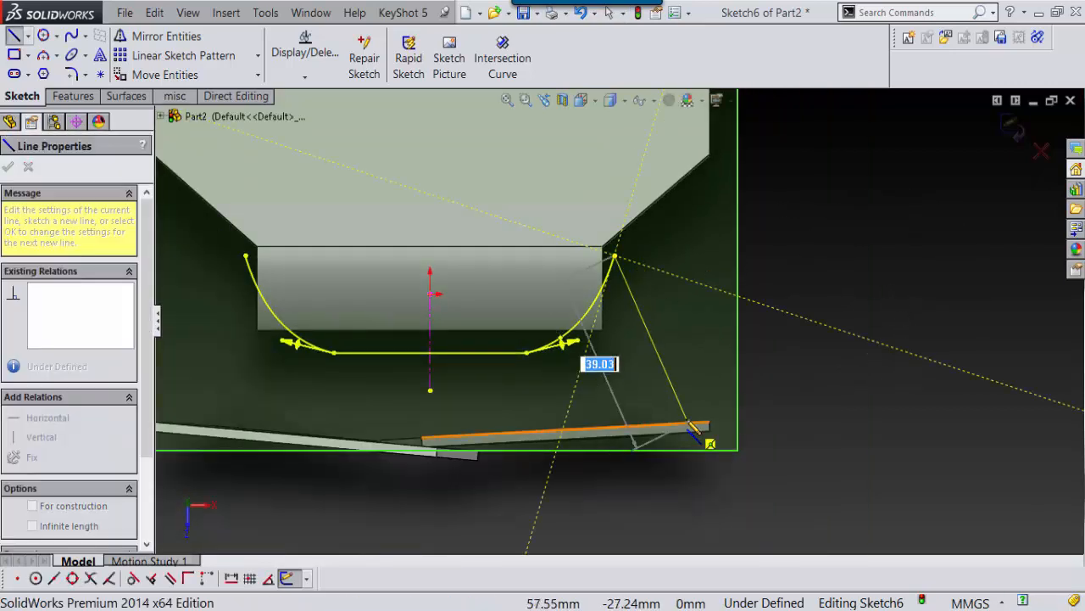
click(676, 413)
scroll(685, 429, up, 3)
click(458, 348)
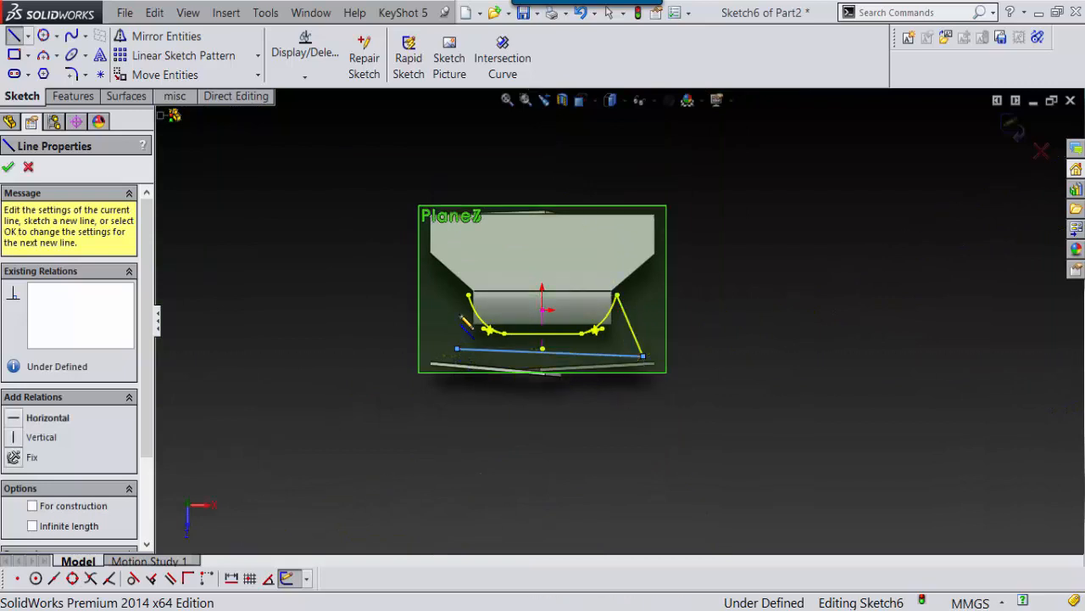
scroll(475, 305, down, 4)
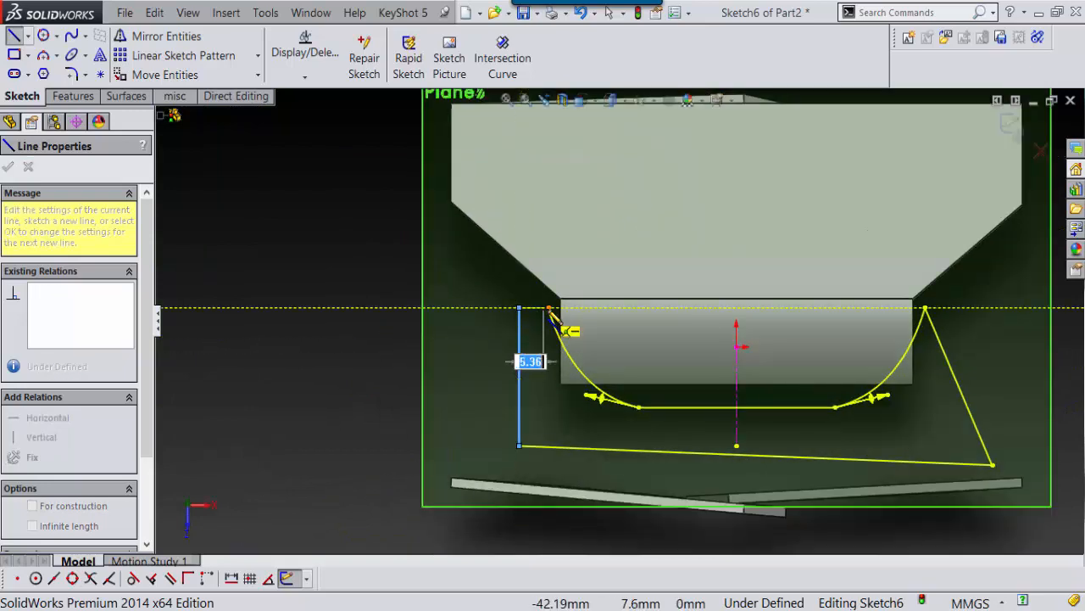
click(549, 308)
key(Escape)
Exit the sketch and cut-extrude the closed profile 25 mm through the curved tab to trim its corners.
scroll(513, 351, up, 5)
scroll(619, 335, up, 1)
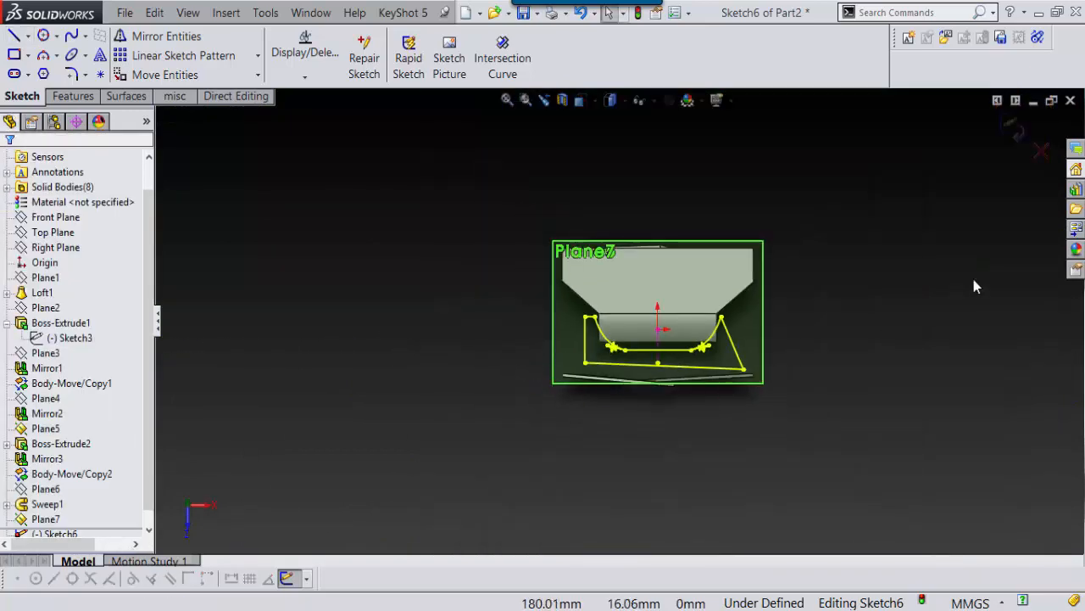
click(1012, 128)
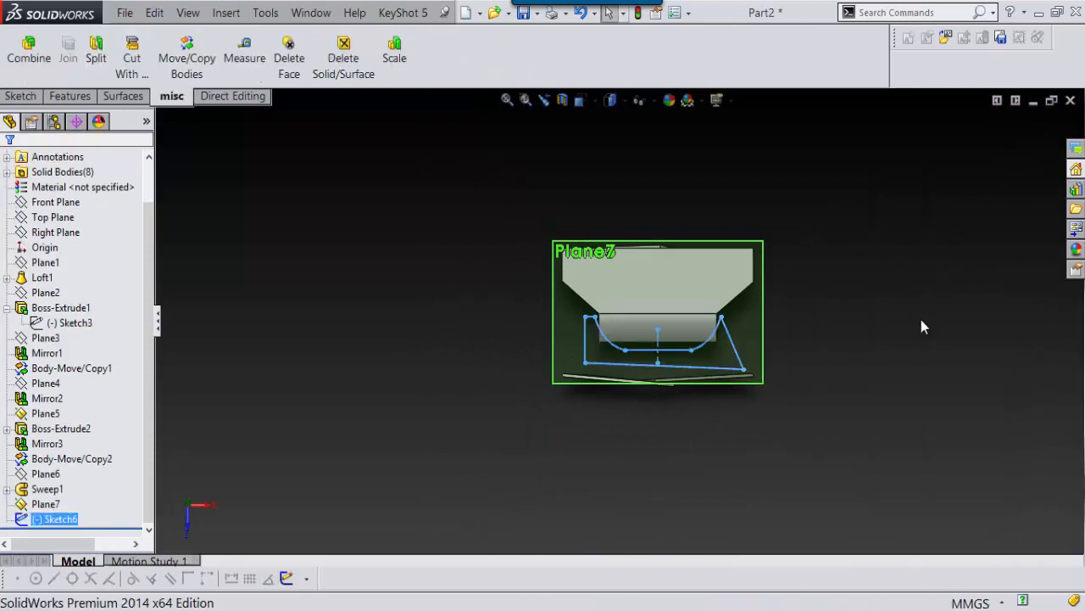
right_drag(870, 363, 871, 366)
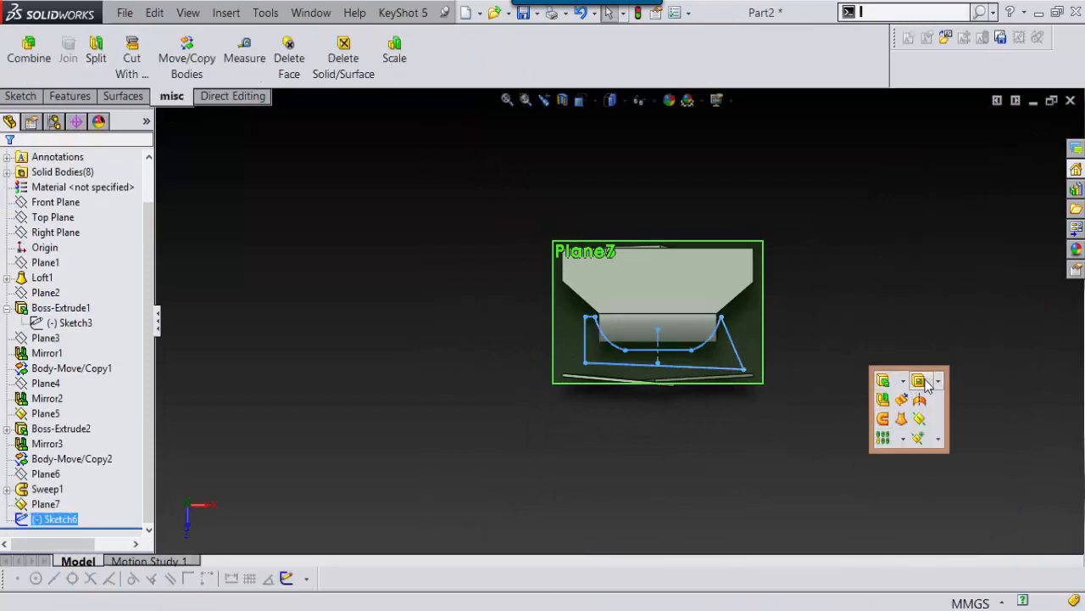
click(921, 381)
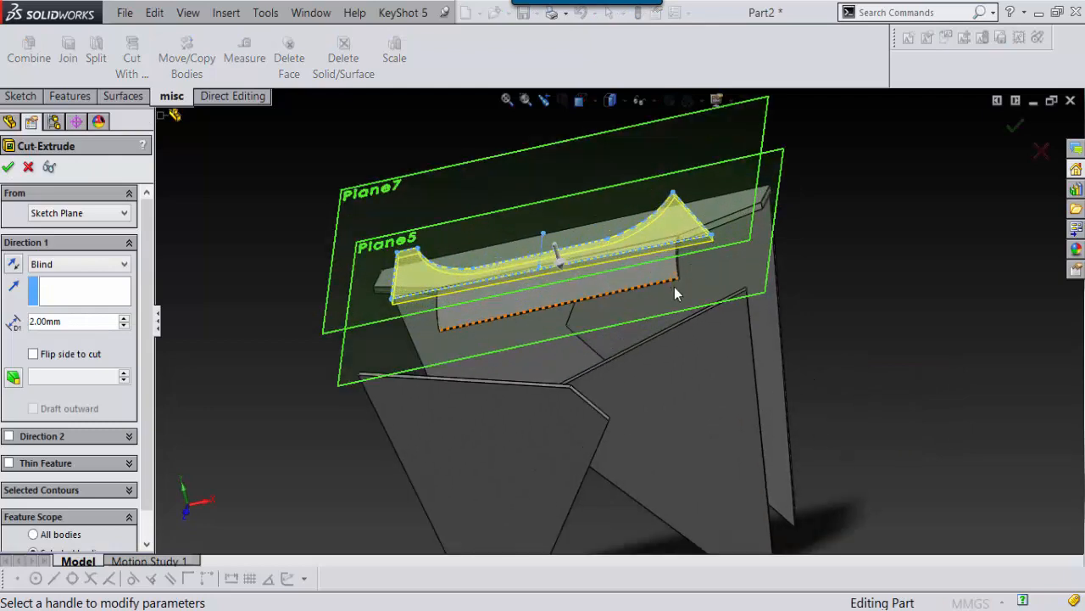
scroll(674, 288, down, 2)
drag(508, 282, 620, 370)
middle_drag(620, 371, 640, 452)
scroll(640, 452, up, 2)
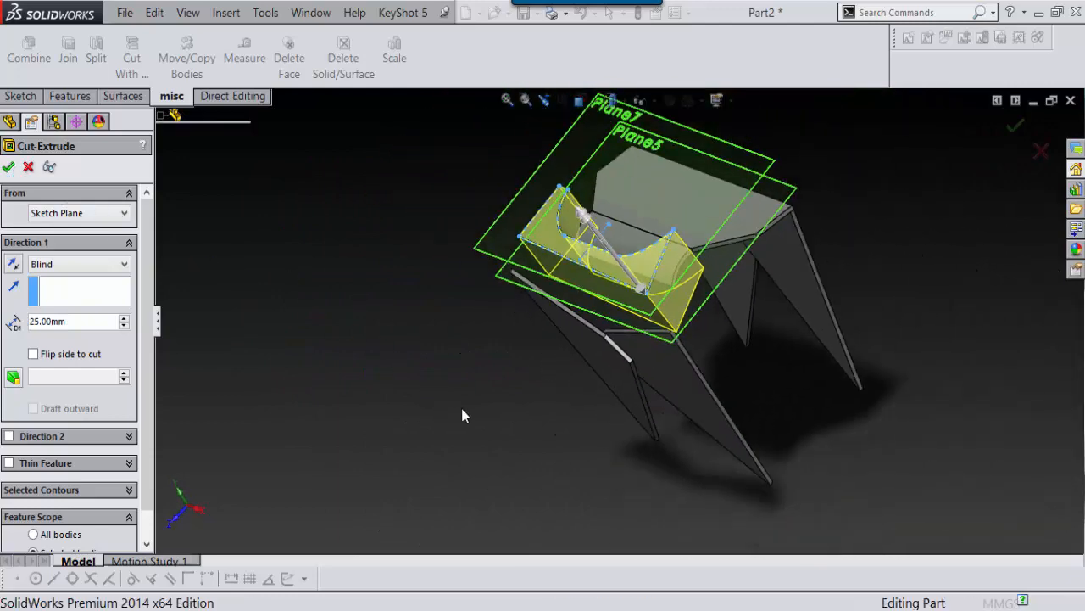
middle_drag(498, 396, 619, 457)
Examine the trimmed corners and the cut edge of the curved tab up close.
scroll(769, 318, down, 3)
scroll(769, 318, down, 5)
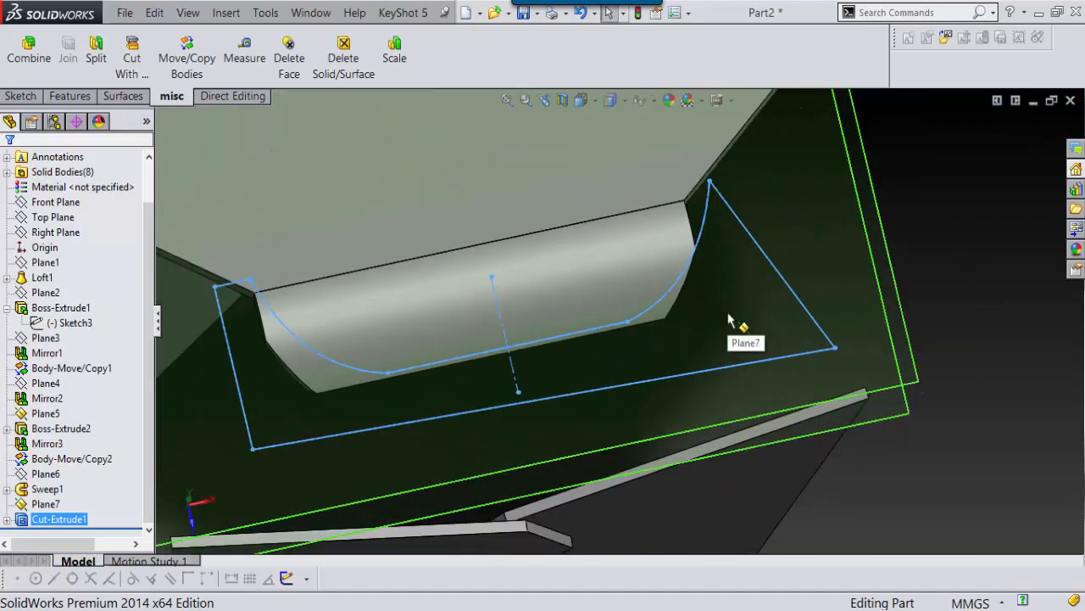
scroll(623, 317, down, 3)
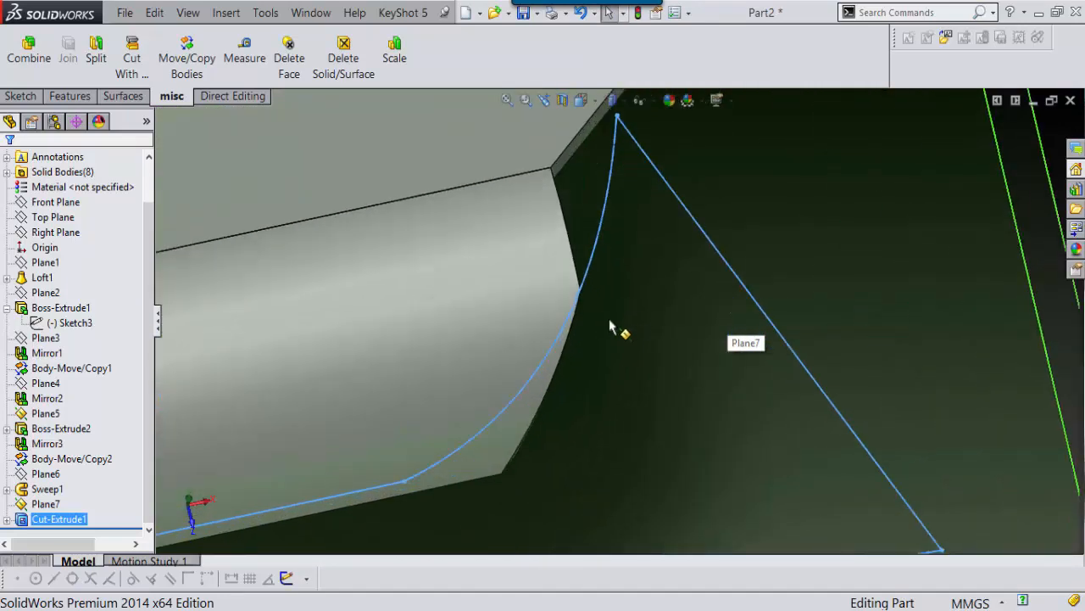
scroll(585, 298, up, 5)
scroll(605, 322, down, 4)
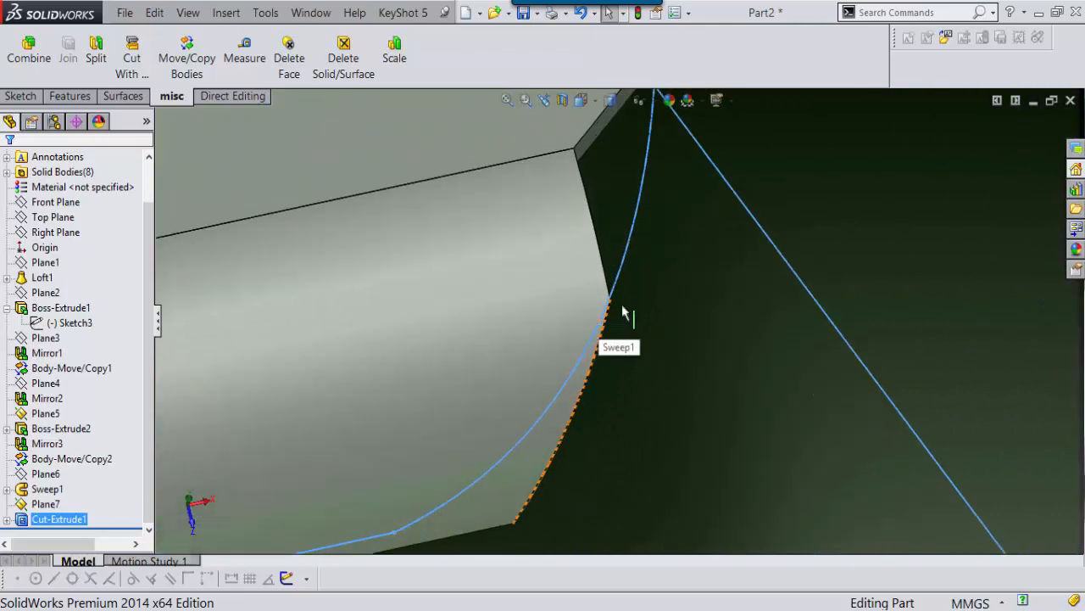
scroll(625, 310, up, 6)
scroll(678, 305, up, 2)
scroll(992, 191, up, 2)
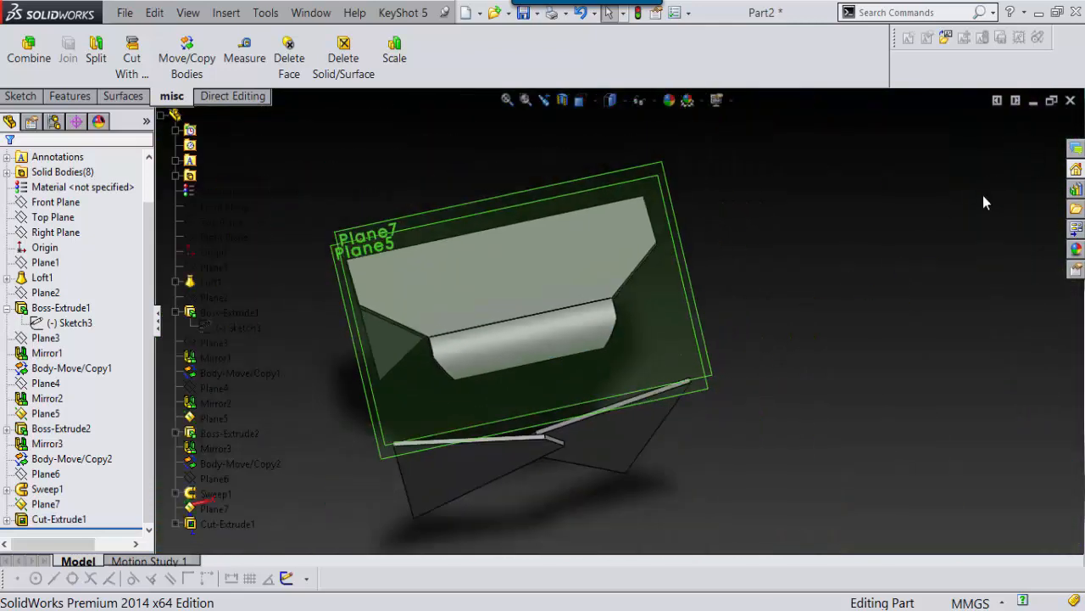
Hide Plane7 and Plane5 in the model.
middle_drag(984, 201, 548, 298)
scroll(793, 299, up, 1)
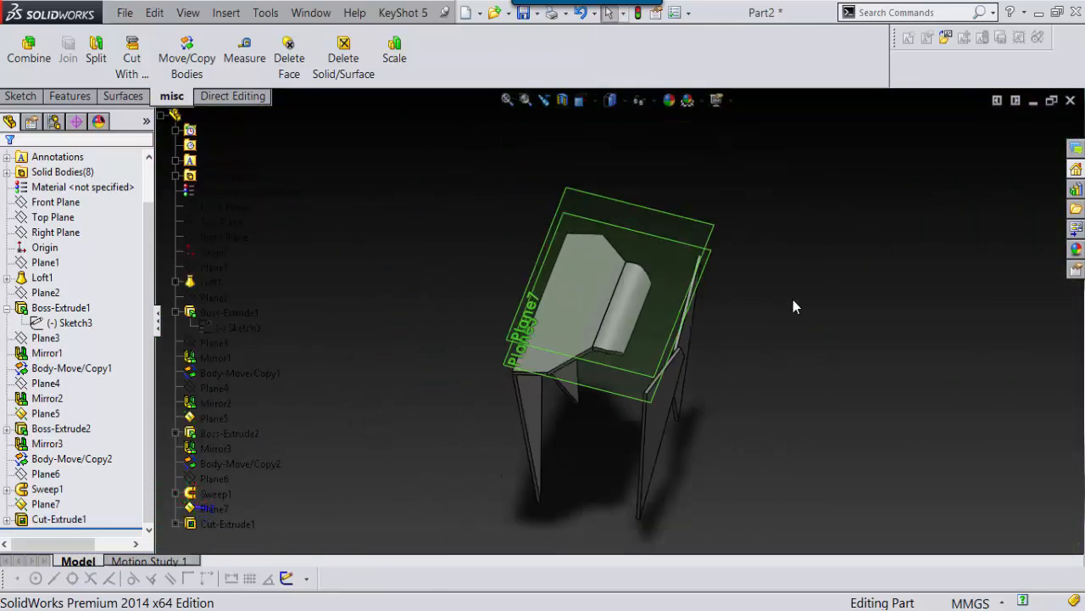
click(692, 218)
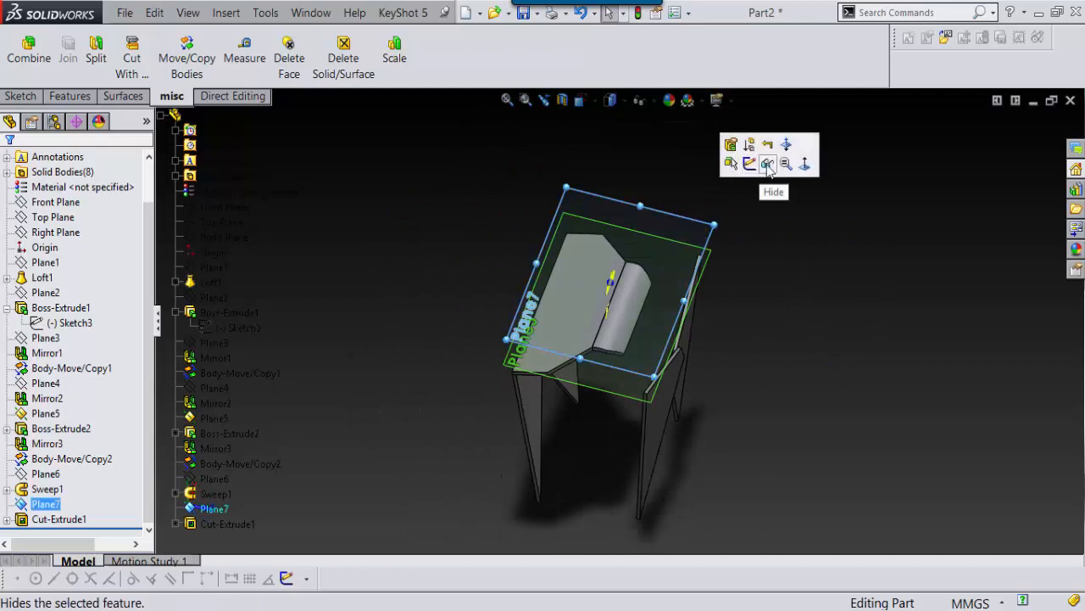
click(768, 170)
click(681, 253)
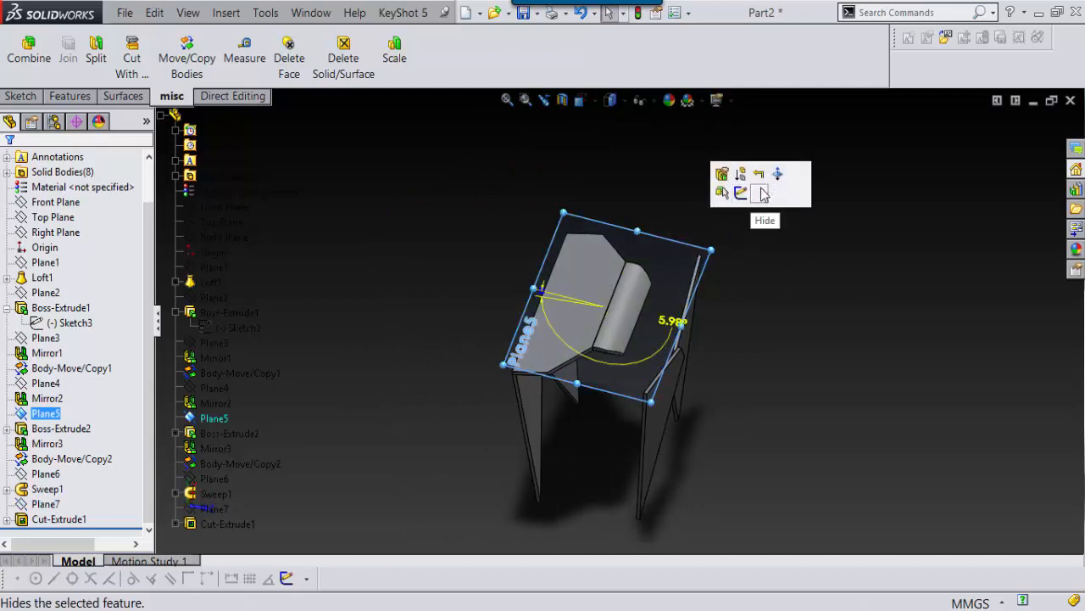
click(760, 193)
middle_drag(782, 297, 567, 310)
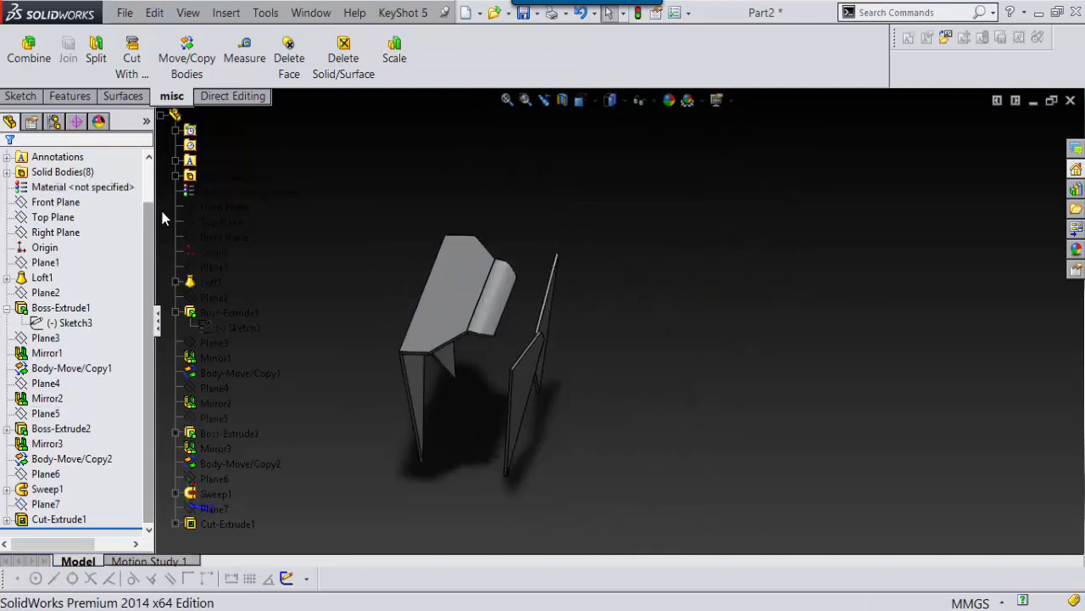
Show the hidden Loft1 and Boss-Extrude2 solid bodies.
click(7, 172)
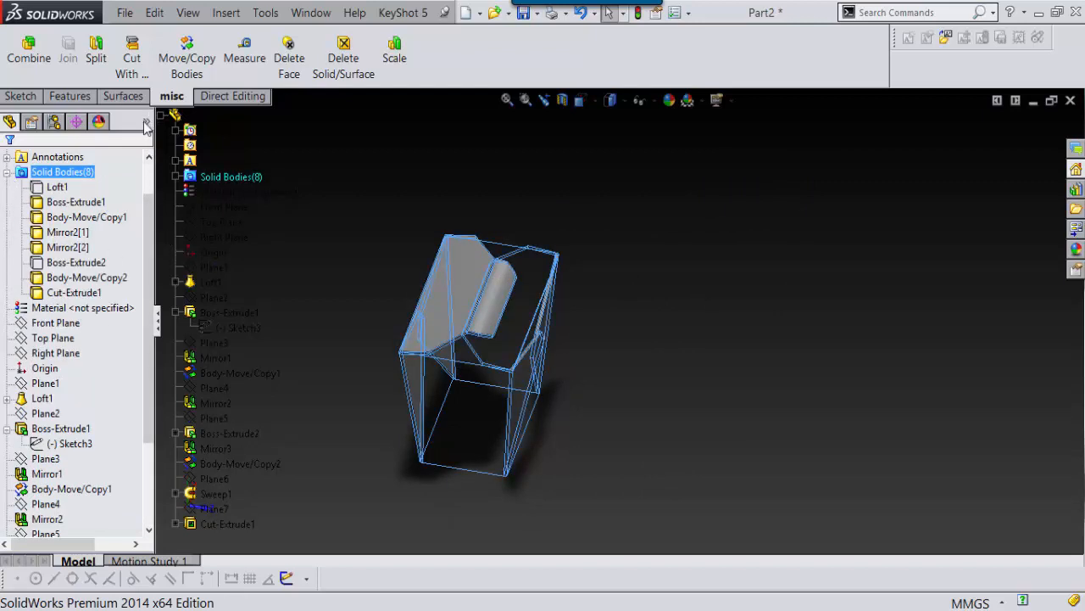
click(145, 124)
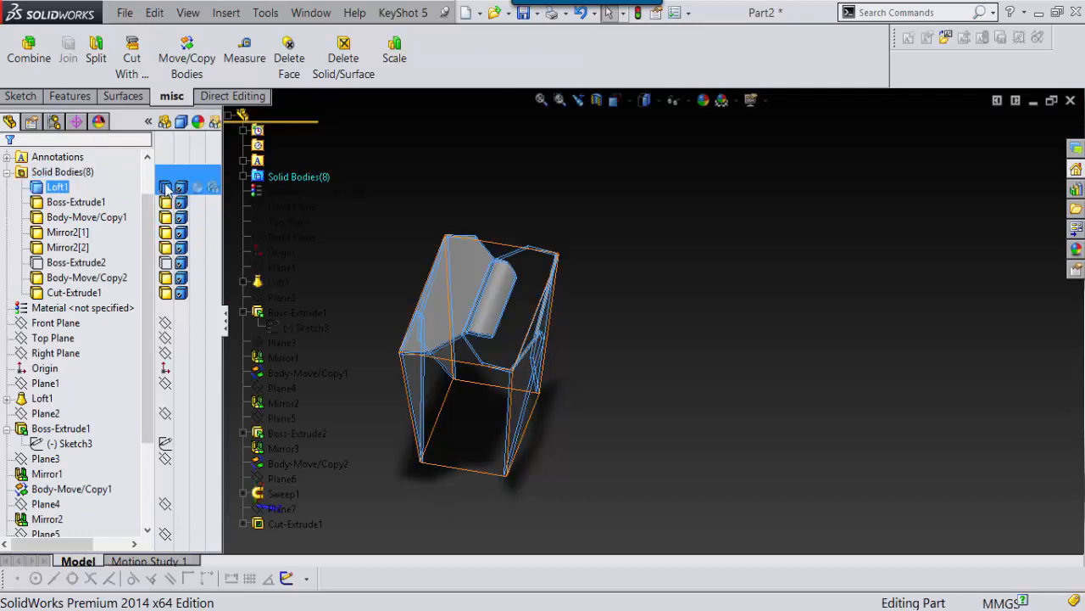
ctrl+click(167, 265)
scroll(685, 295, down, 3)
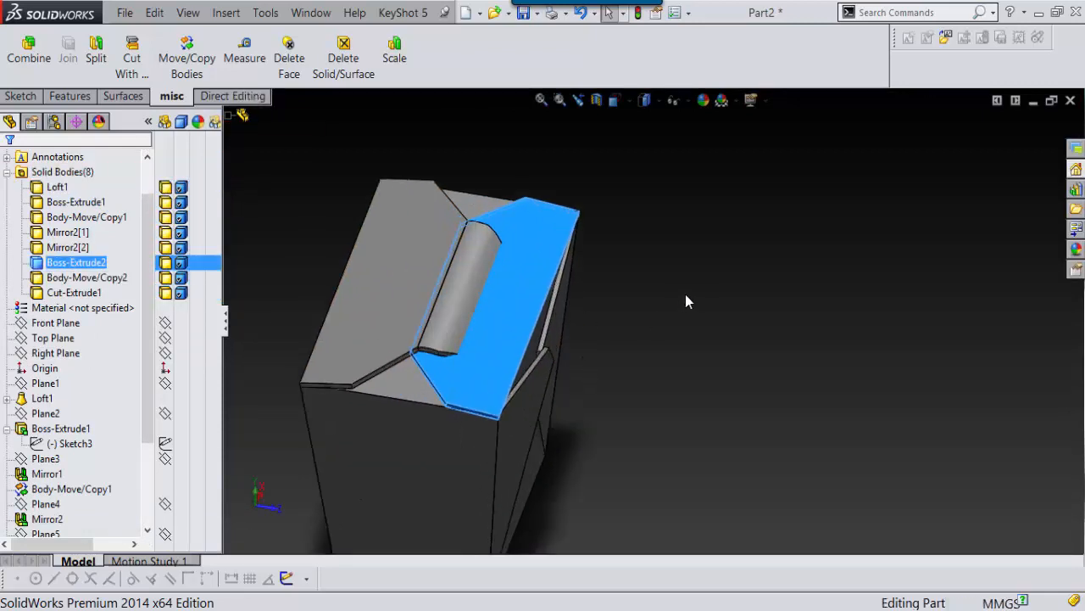
click(686, 294)
middle_drag(681, 301, 661, 357)
Sketch a rectangle about 83 mm wide and 14 mm high on the lower flap's top face, across the end of the curved tab.
scroll(588, 330, down, 3)
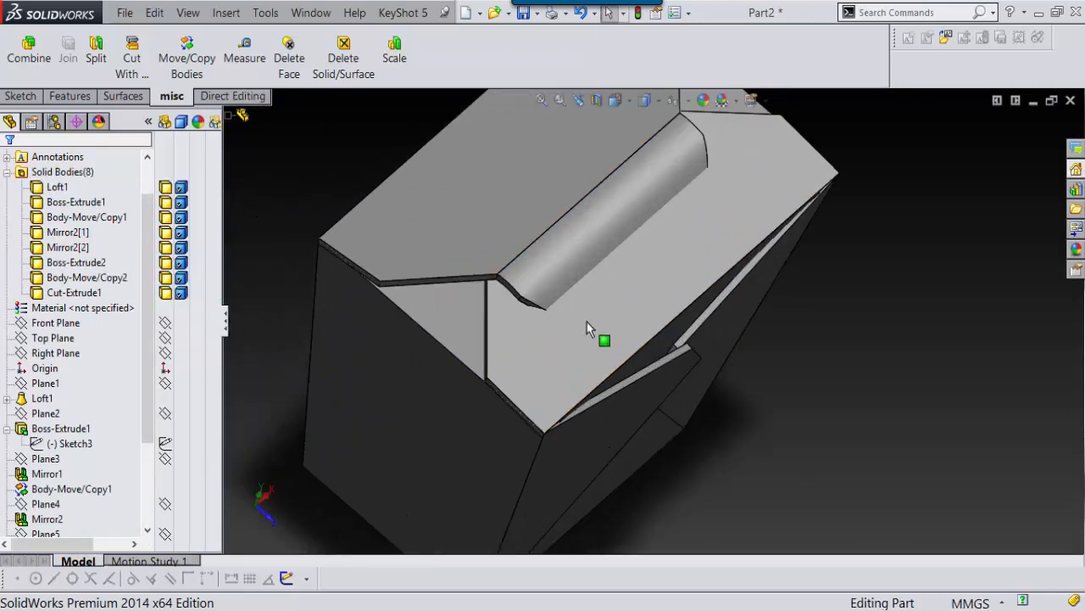
click(653, 305)
click(729, 231)
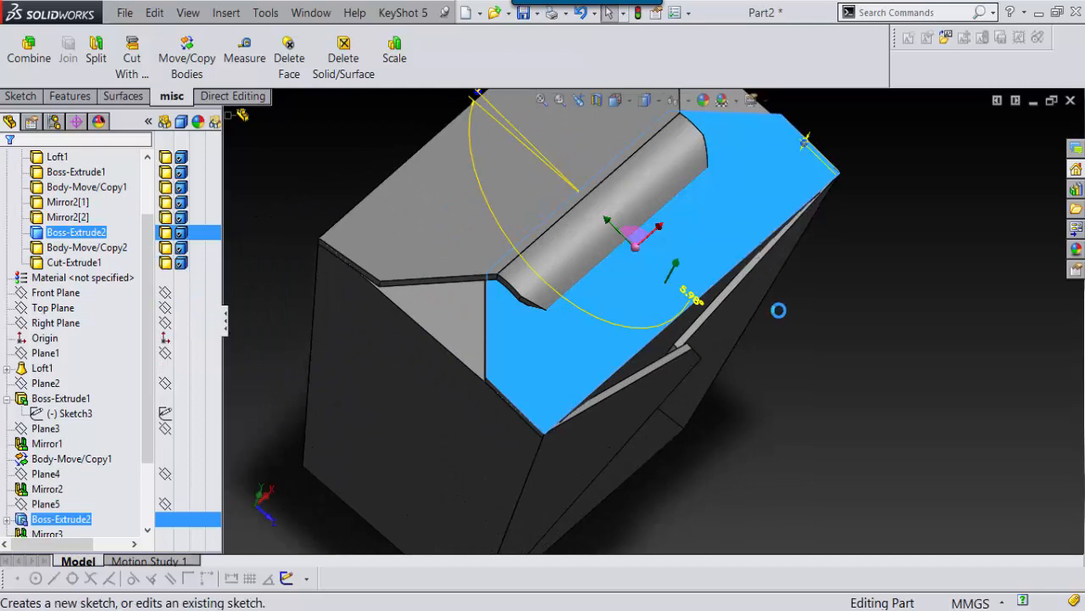
right_drag(900, 288, 912, 324)
scroll(664, 375, down, 3)
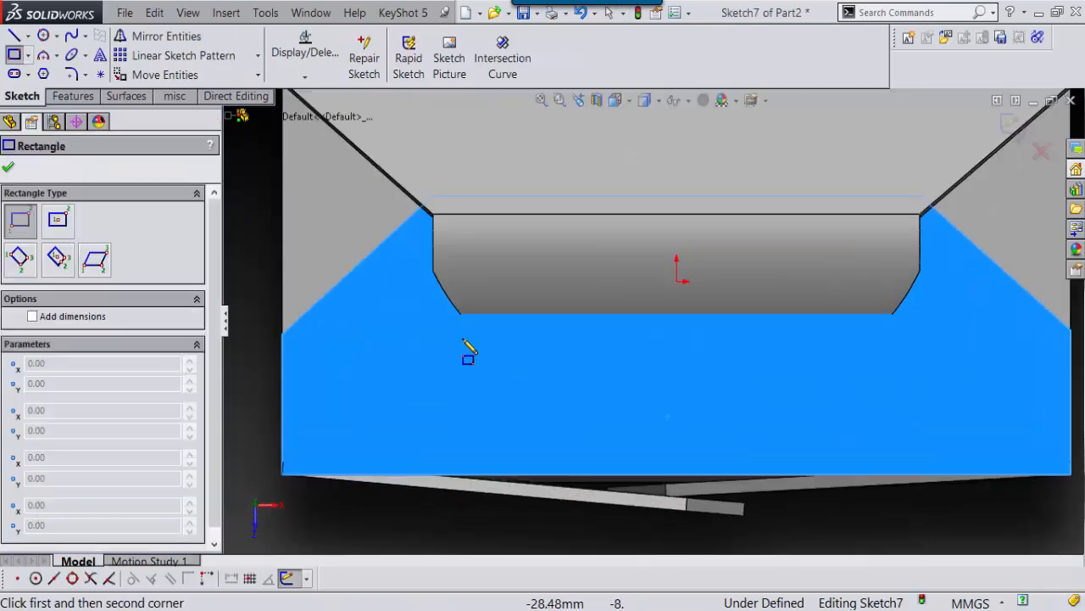
click(421, 324)
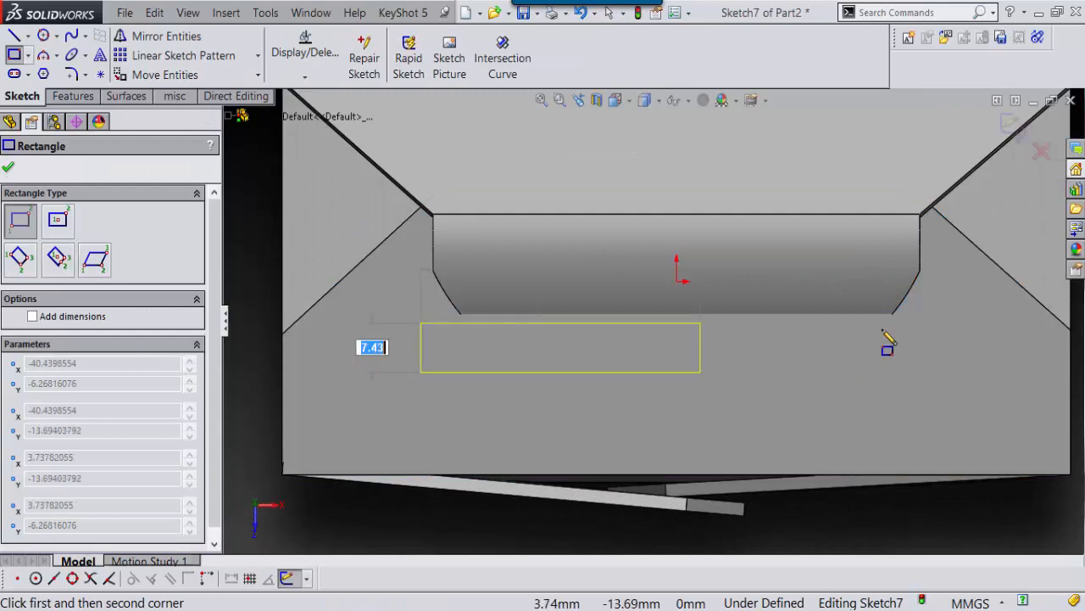
click(947, 254)
key(Escape)
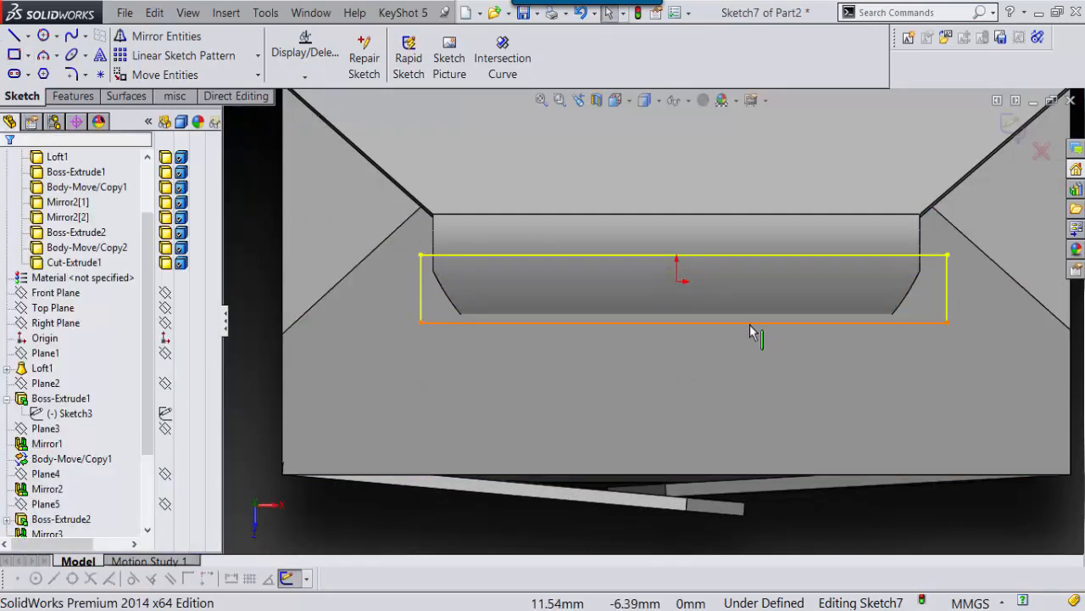
drag(750, 324, 753, 356)
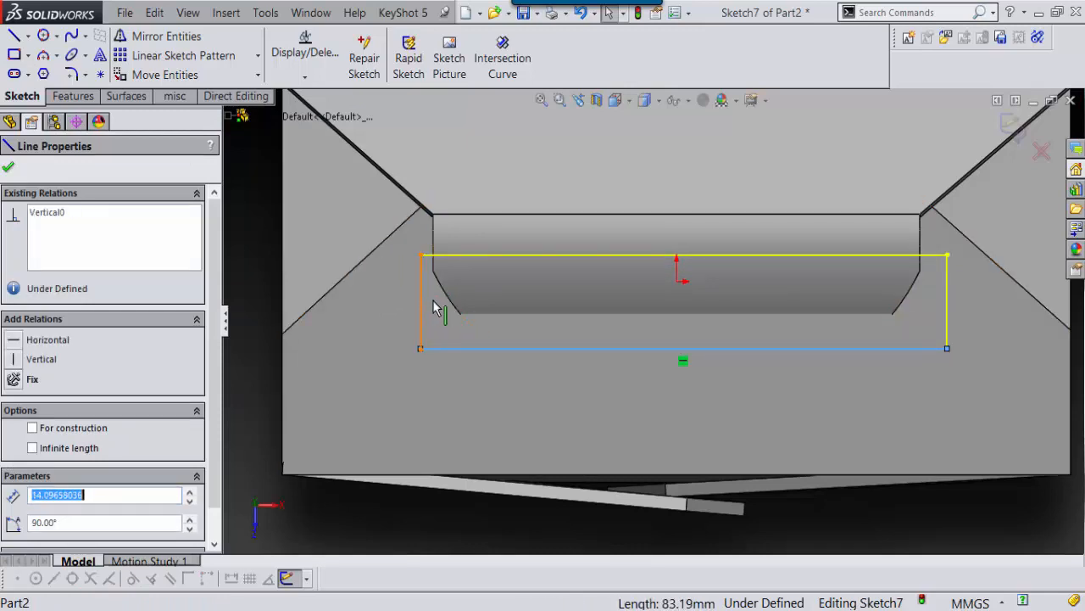
Narrow the rectangle by moving both short sides inward toward the tab's side edges, and exit the sketch.
drag(422, 310, 432, 307)
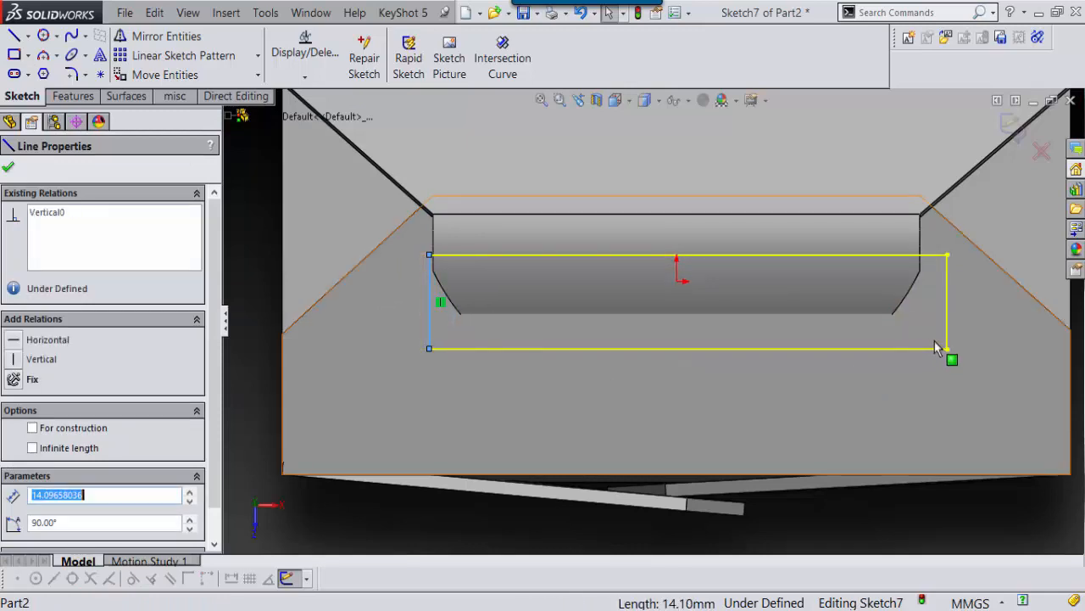
drag(927, 308, 931, 310)
scroll(877, 293, down, 5)
middle_drag(848, 339, 790, 310)
scroll(783, 268, down, 2)
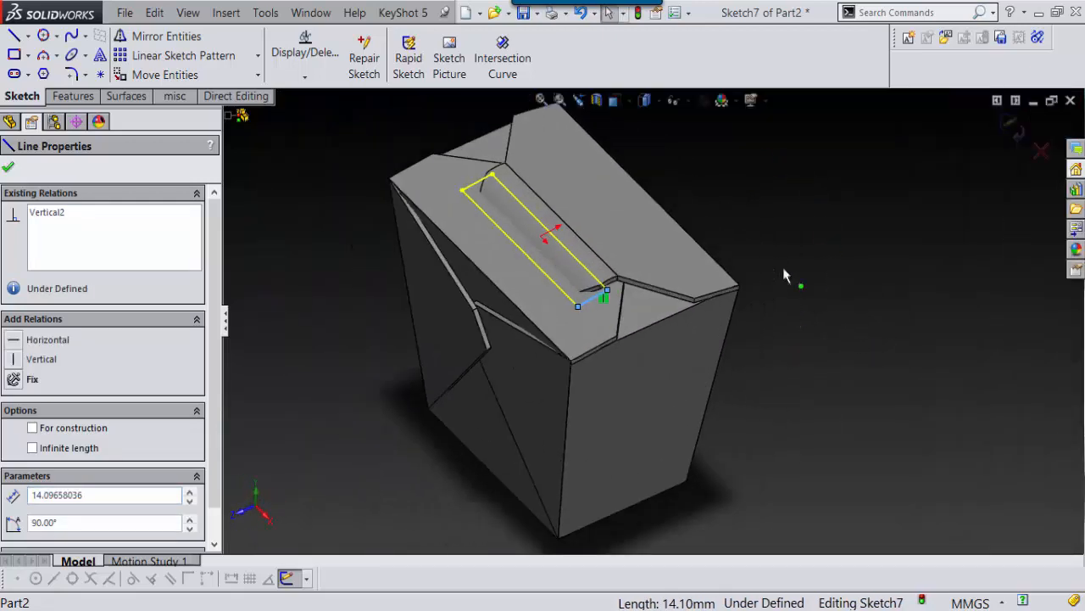
scroll(783, 267, up, 2)
click(1017, 126)
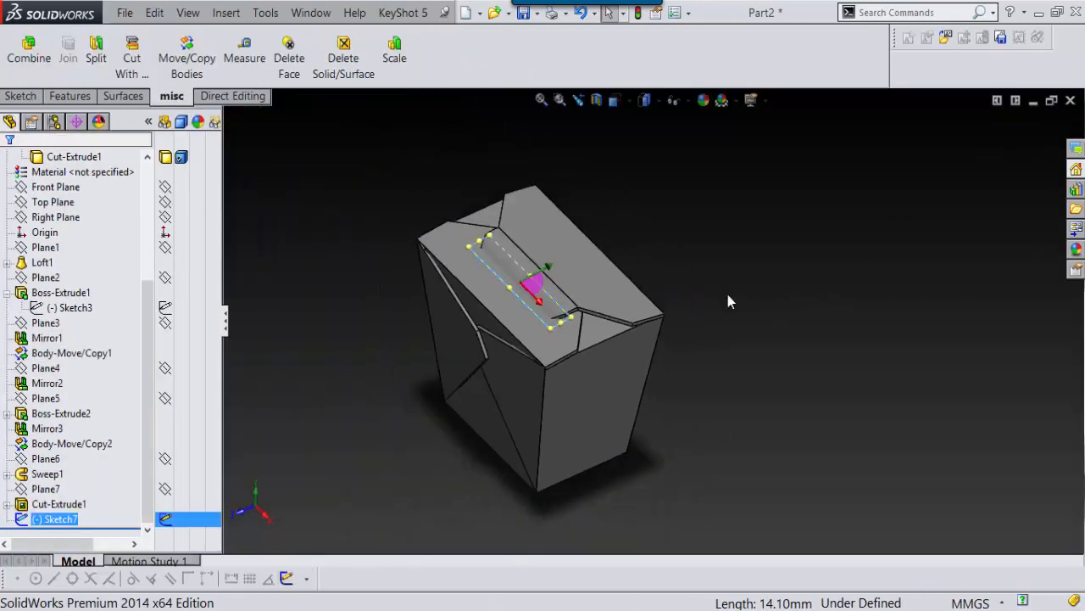
Hide the upper flap, the curved tab and the Loft1 box body, leaving the lower flap with the rectangle exposed.
click(581, 252)
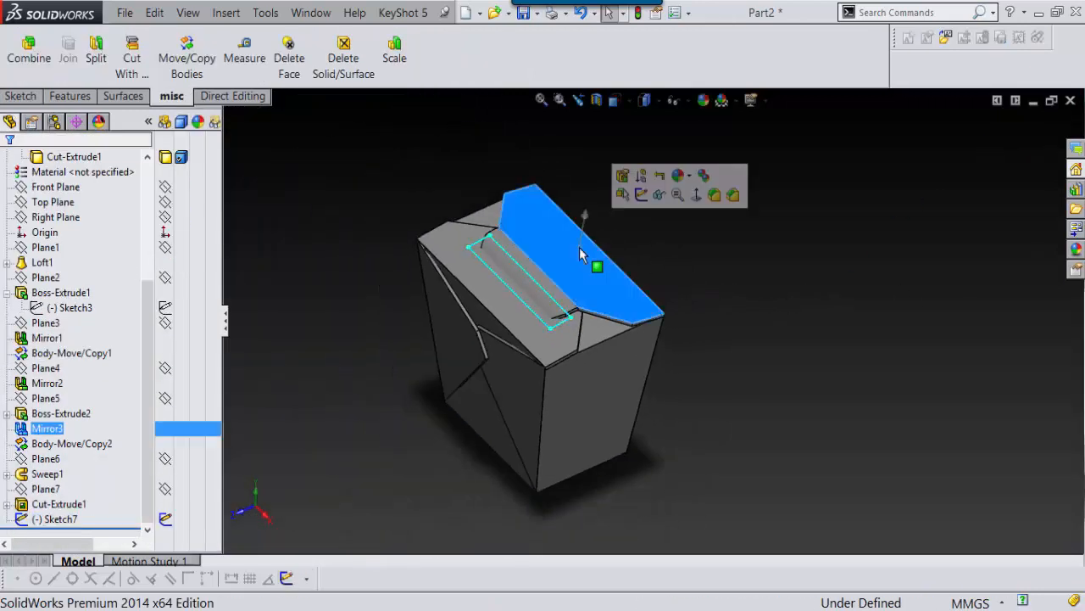
click(660, 195)
scroll(637, 246, down, 3)
scroll(637, 279, up, 2)
scroll(638, 307, down, 1)
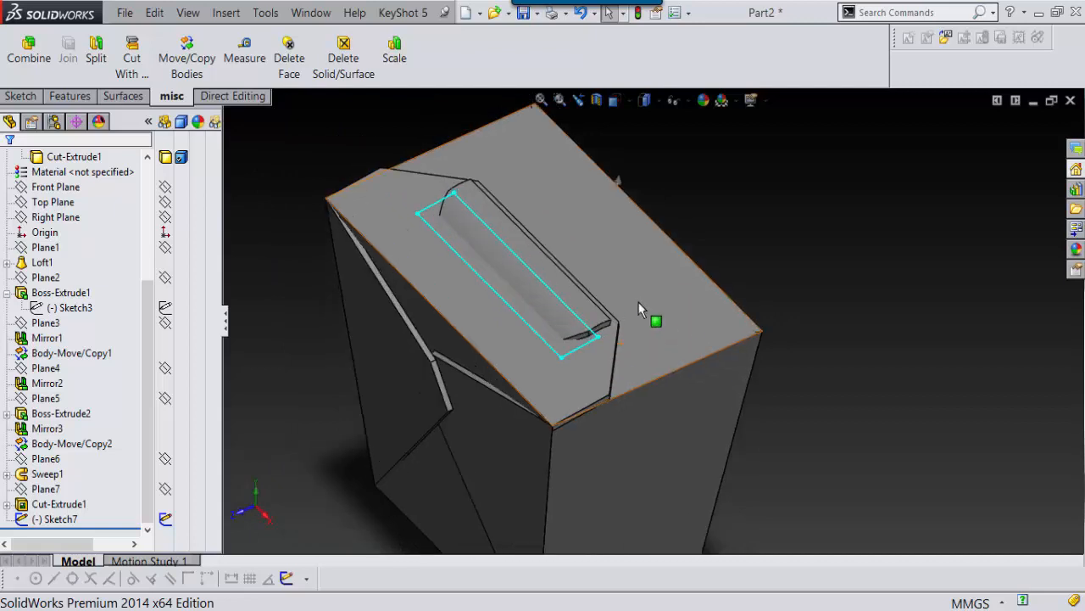
middle_drag(638, 309, 571, 288)
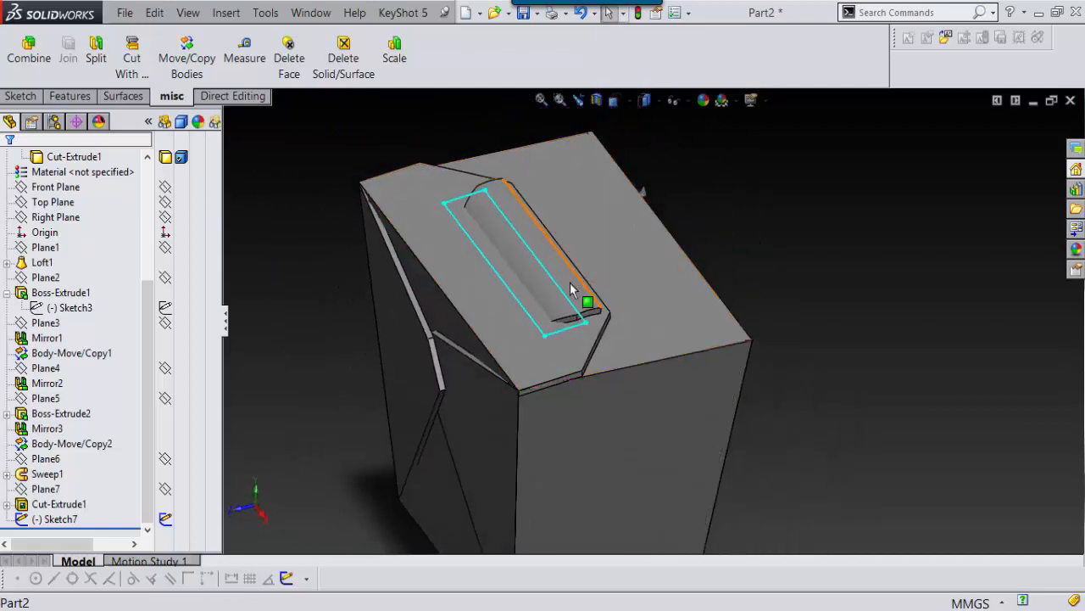
click(571, 288)
click(635, 235)
scroll(658, 314, down, 2)
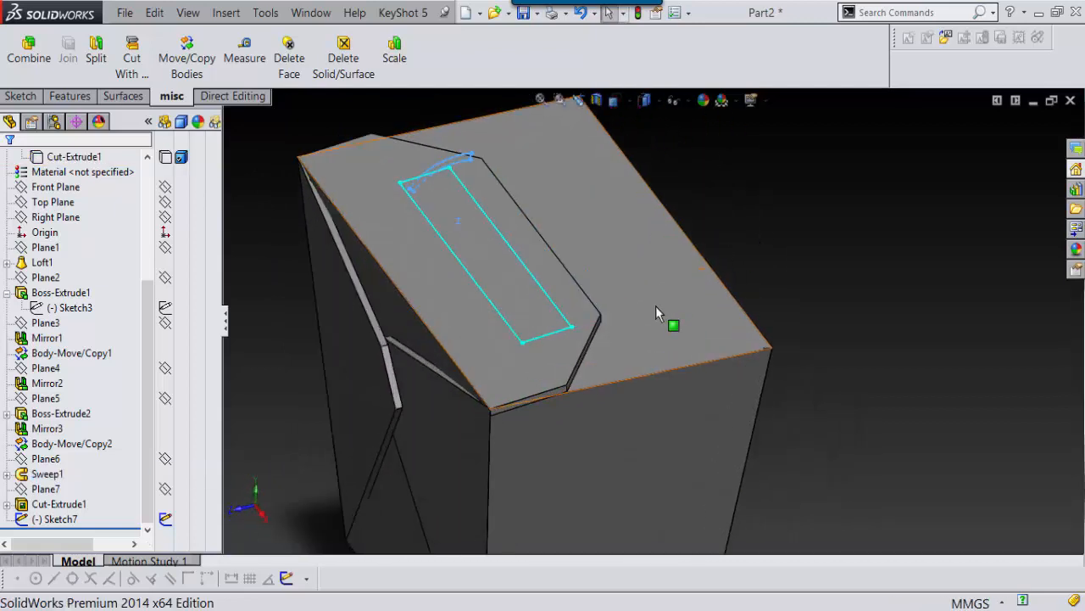
scroll(658, 314, up, 1)
middle_drag(659, 327, 616, 337)
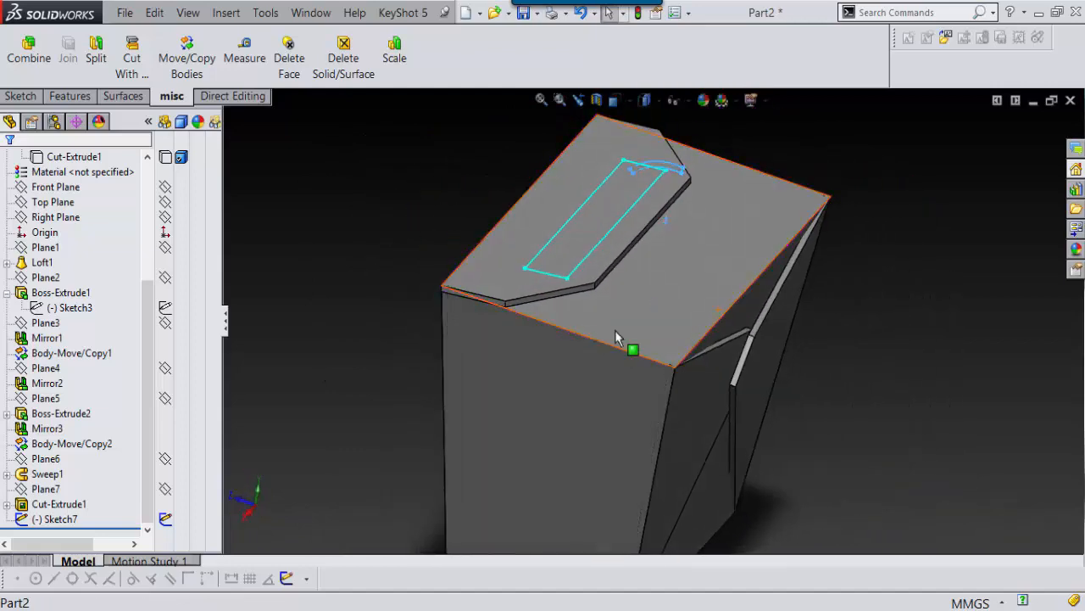
click(616, 337)
click(734, 247)
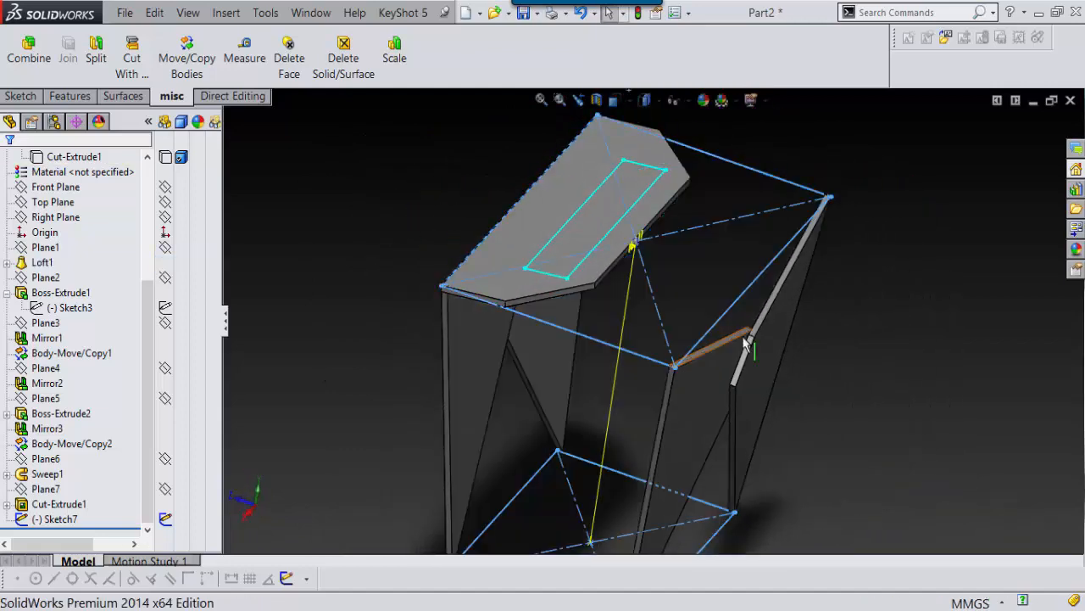
right_drag(901, 290, 890, 297)
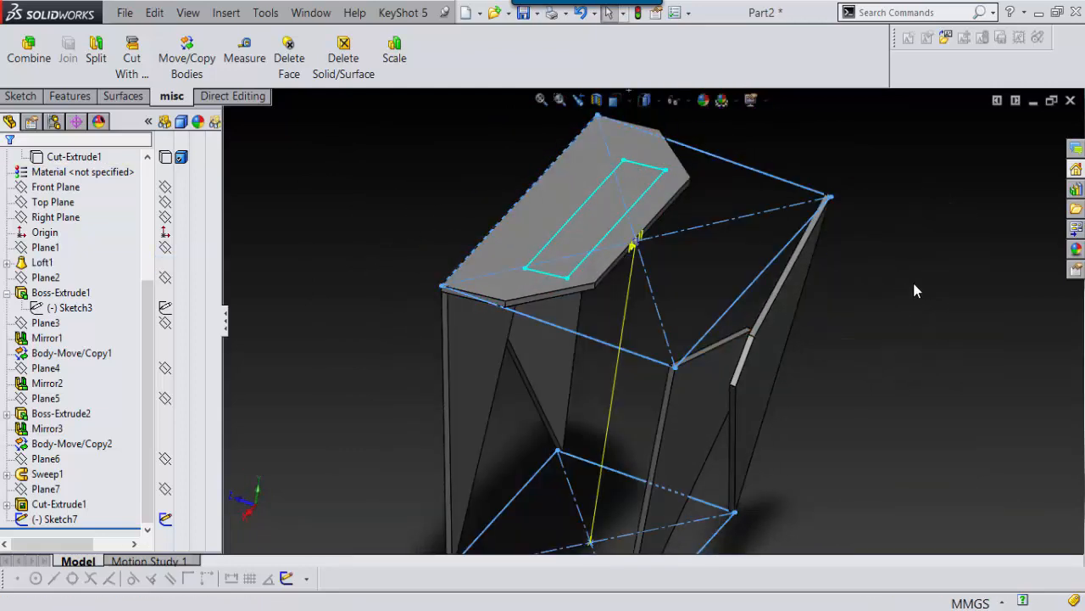
key(s)
click(921, 361)
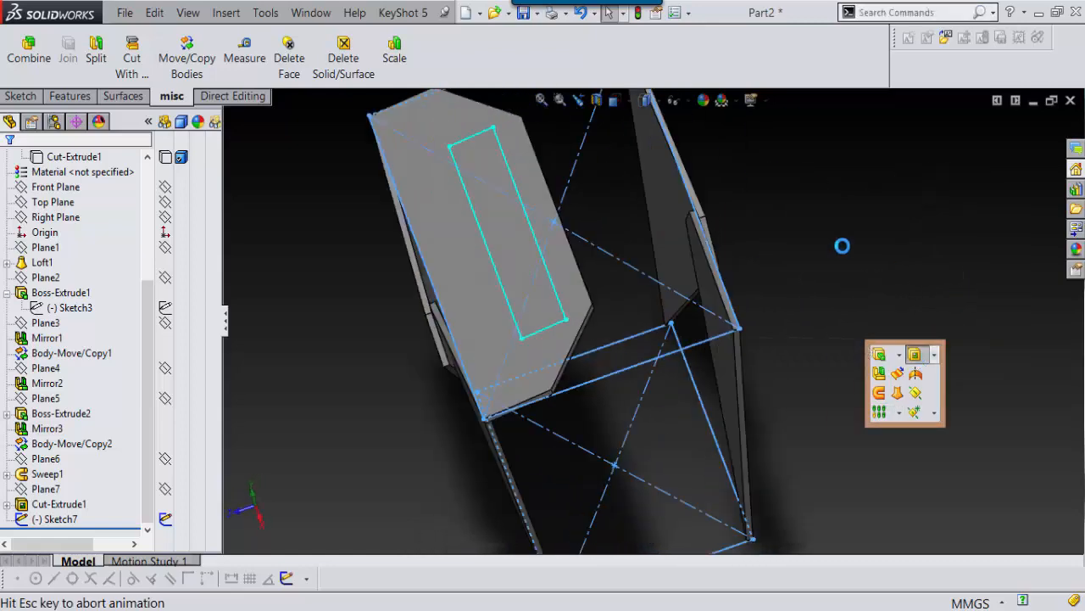
click(1009, 125)
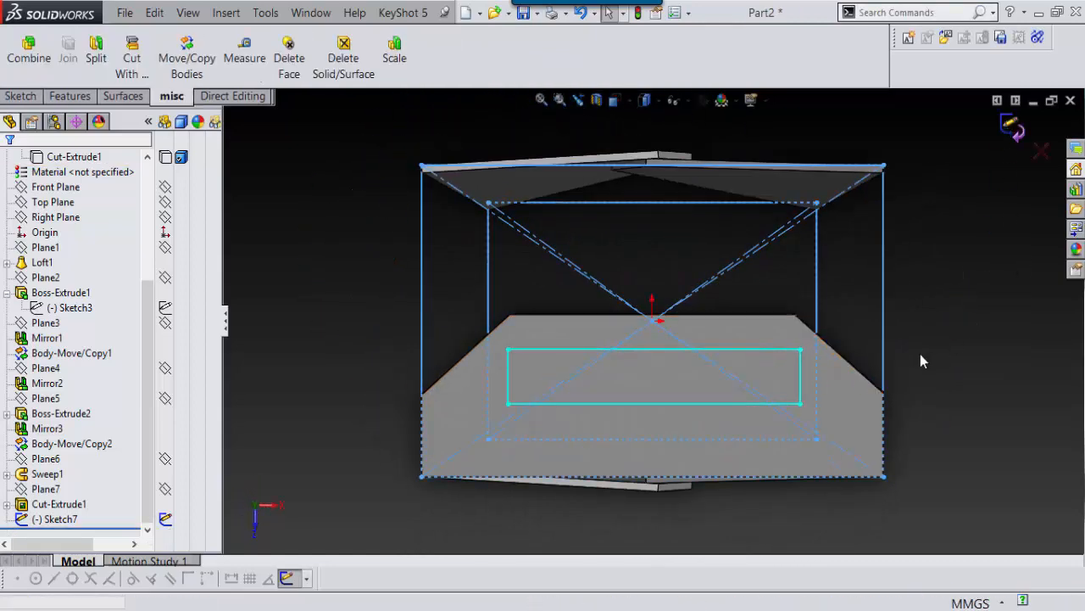
Cut the rectangle sketch through the lower flap as a 25 mm blind Cut-Extrude.
middle_drag(915, 358, 822, 336)
right_drag(901, 305, 877, 351)
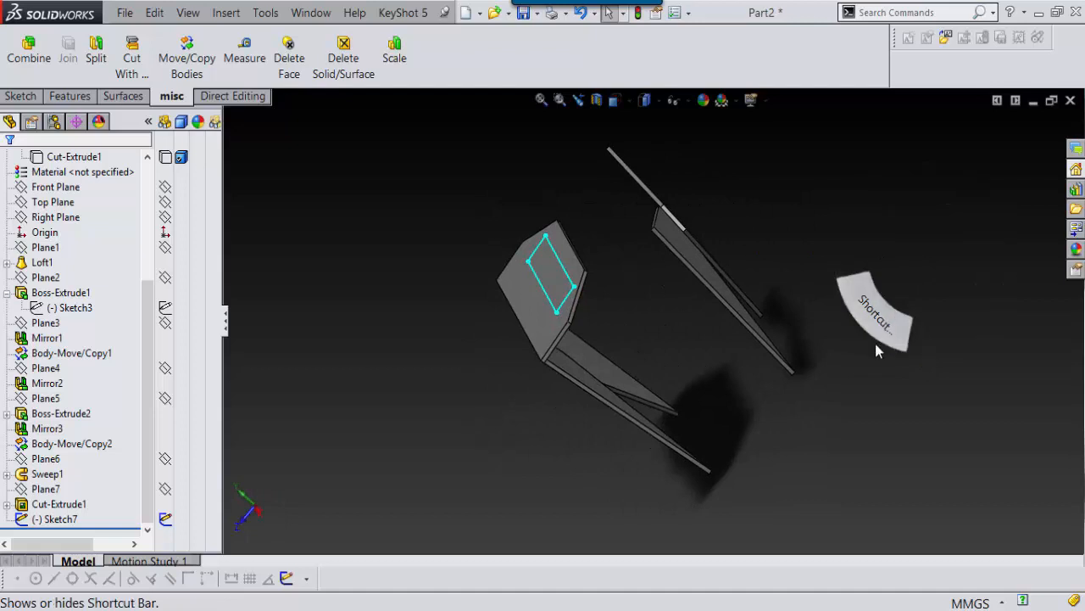
click(926, 375)
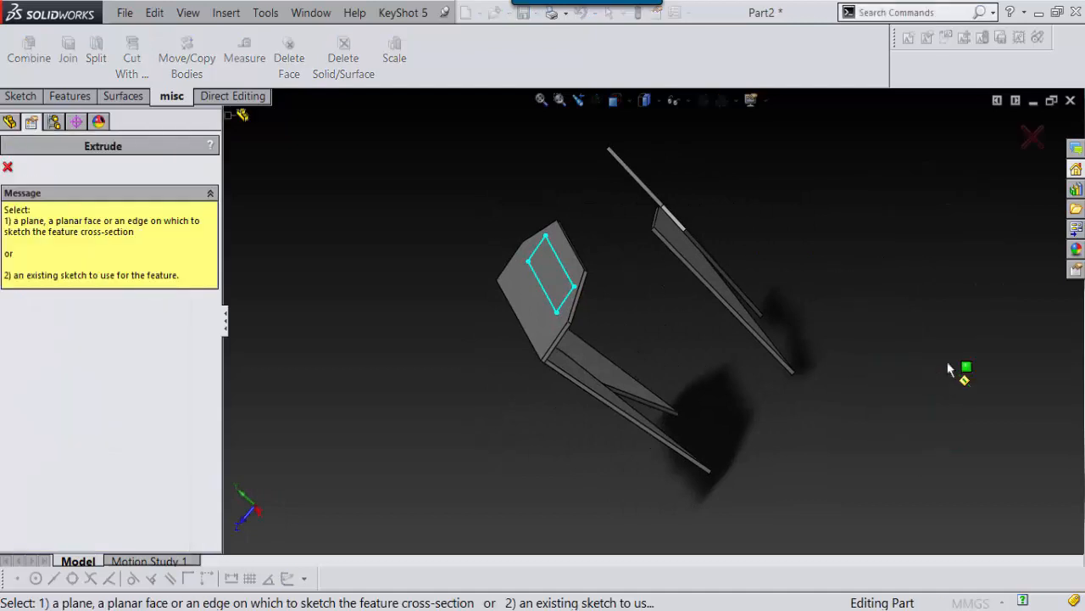
click(568, 278)
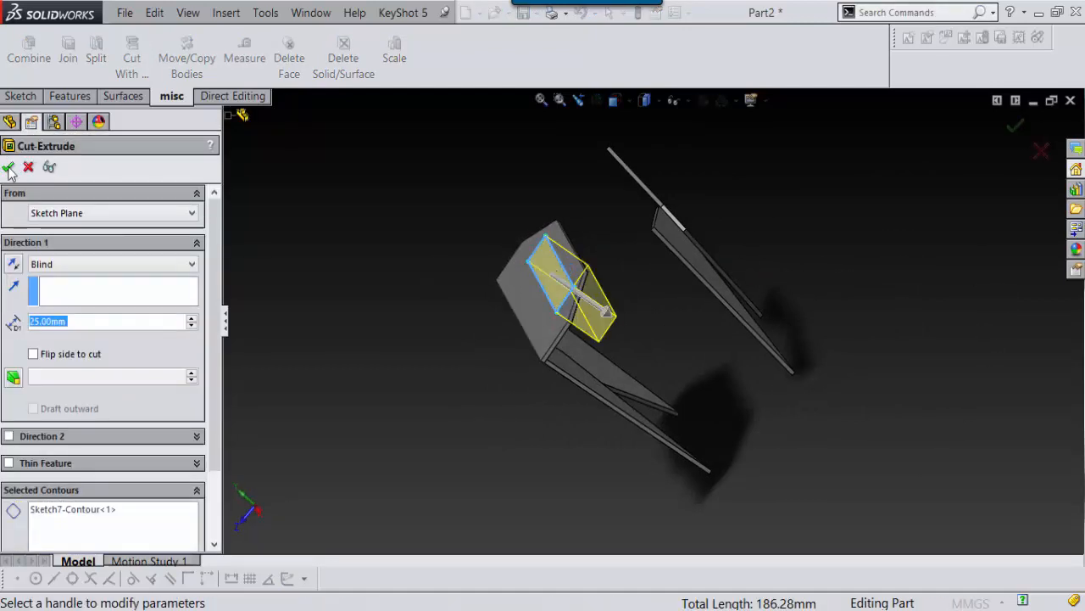
click(9, 168)
Show the hidden Loft1, Body-Move/Copy2 and Cut-Extrude1 solid bodies.
middle_drag(537, 402, 669, 417)
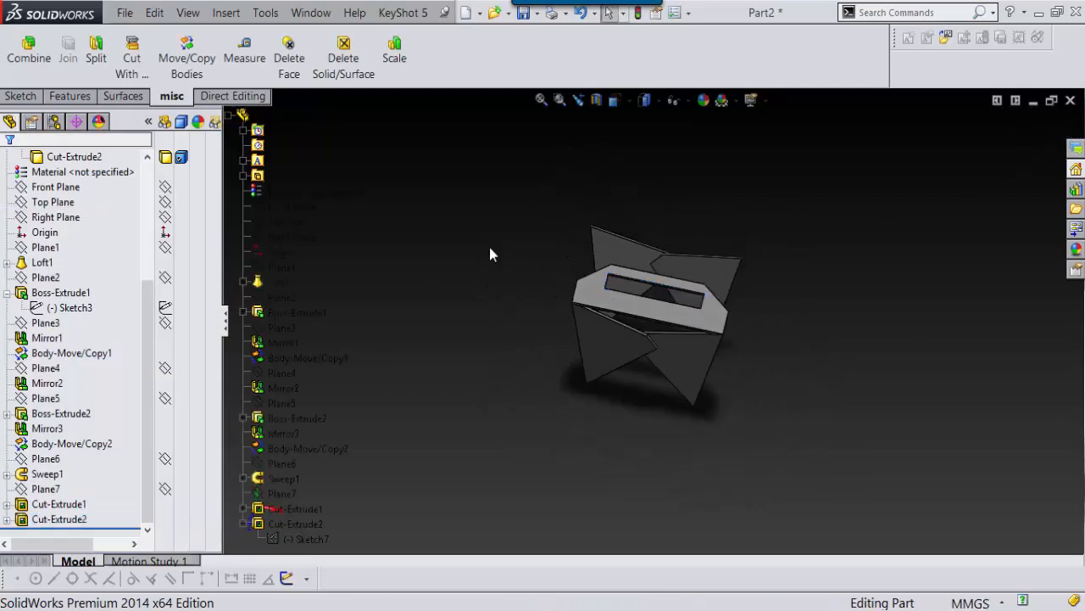
click(173, 188)
scroll(146, 307, up, 4)
click(67, 234)
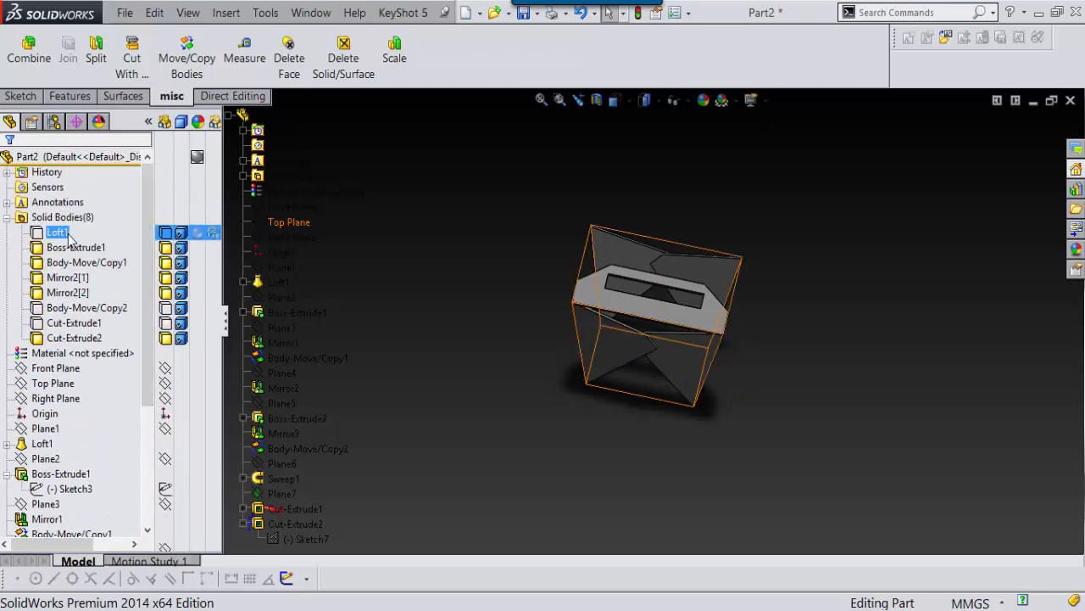
click(85, 307)
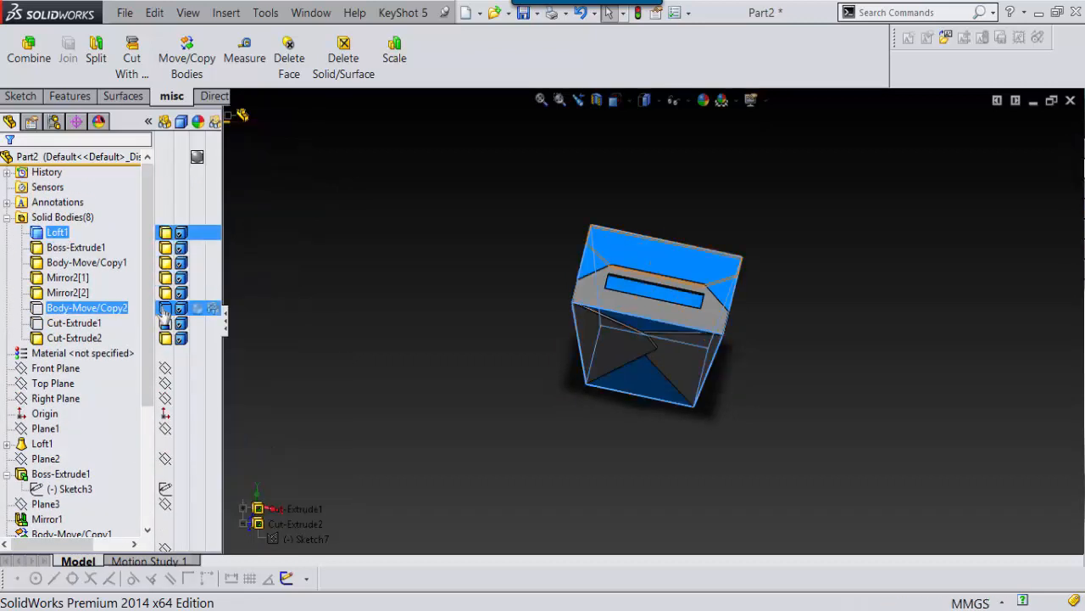
click(166, 323)
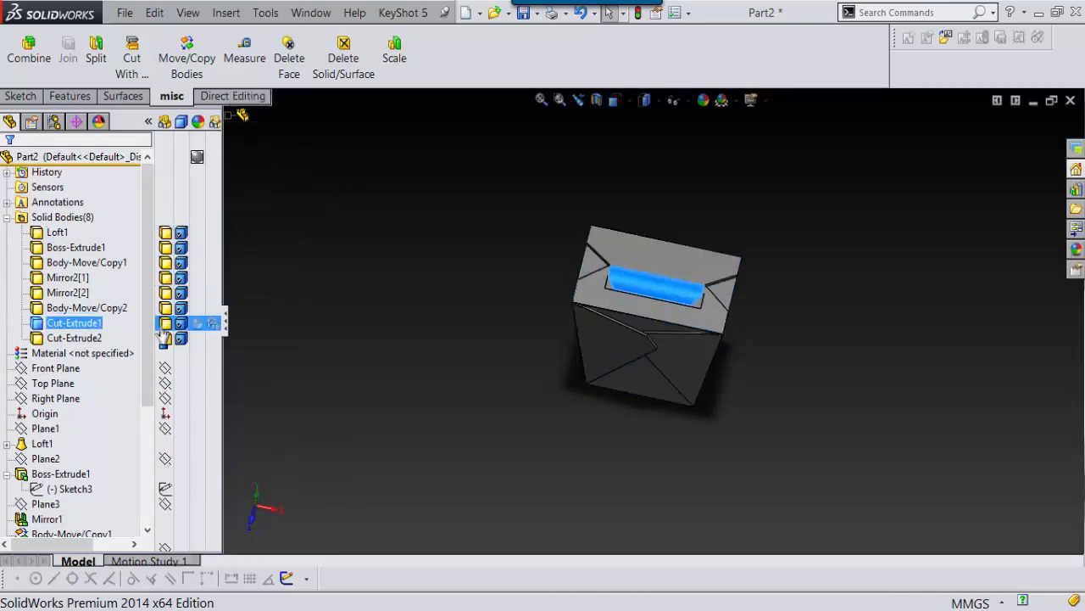
Examine from several sides how the curved tab fits into the slot on the closed box.
click(839, 302)
scroll(725, 289, down, 2)
scroll(723, 288, down, 2)
middle_drag(710, 303, 652, 318)
scroll(514, 305, down, 3)
middle_drag(514, 306, 711, 270)
scroll(599, 404, up, 3)
scroll(598, 405, down, 4)
scroll(696, 369, up, 2)
middle_drag(696, 369, 756, 359)
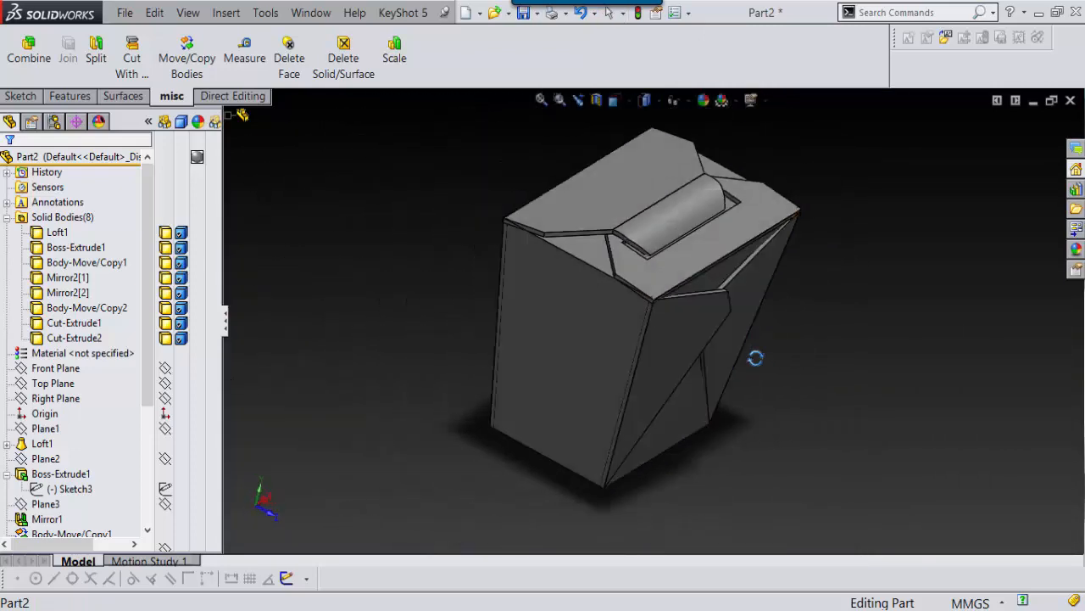
scroll(714, 351, up, 4)
Check the takeout box reference photo for the wire handle's shape, and move the photo clear of the model.
click(55, 384)
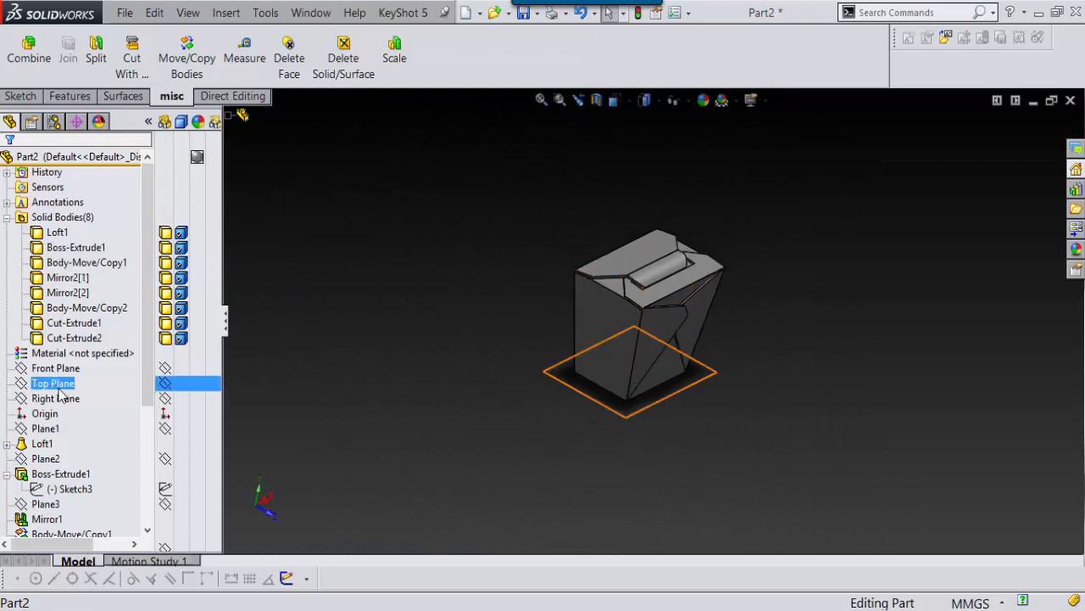
key(Up)
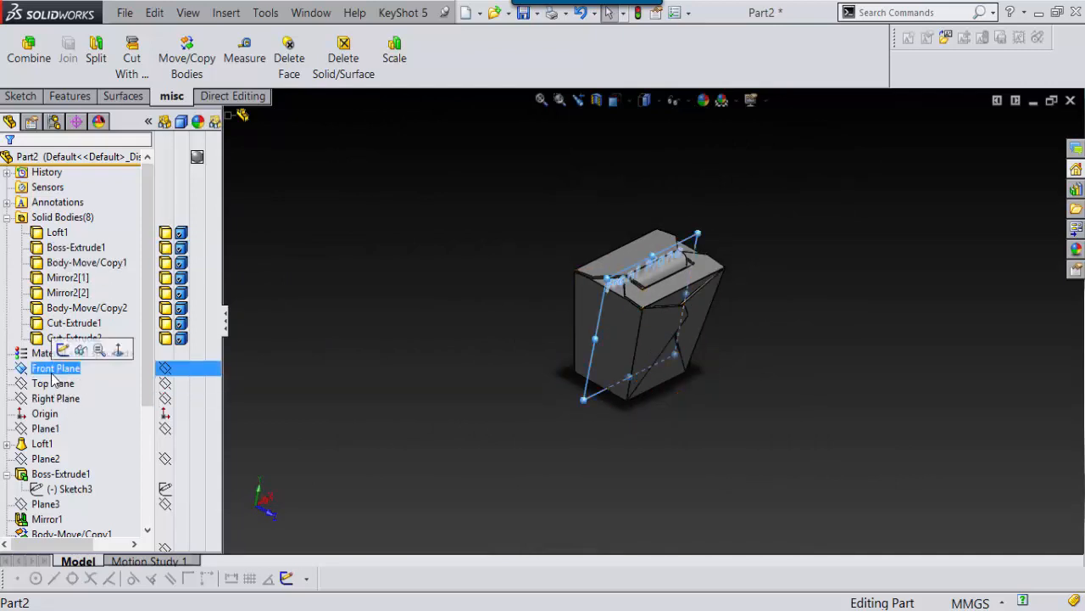
key(alt+Tab)
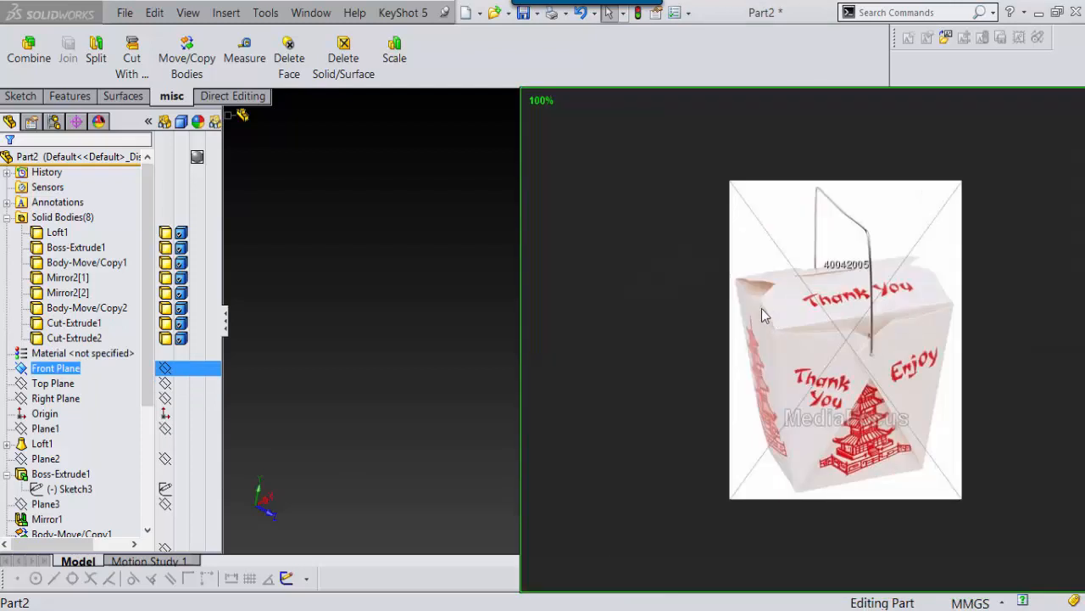
drag(762, 307, 1084, 610)
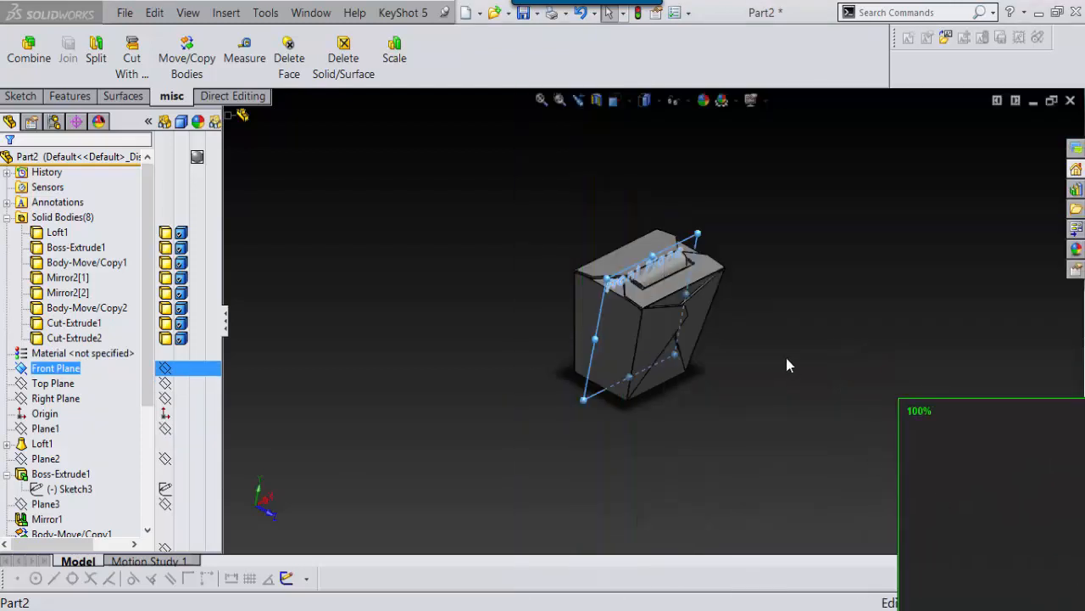
Compare the default planes against the box and start a new sketch on the Right Plane.
middle_drag(786, 357, 621, 366)
scroll(727, 327, down, 5)
scroll(622, 366, down, 3)
click(51, 383)
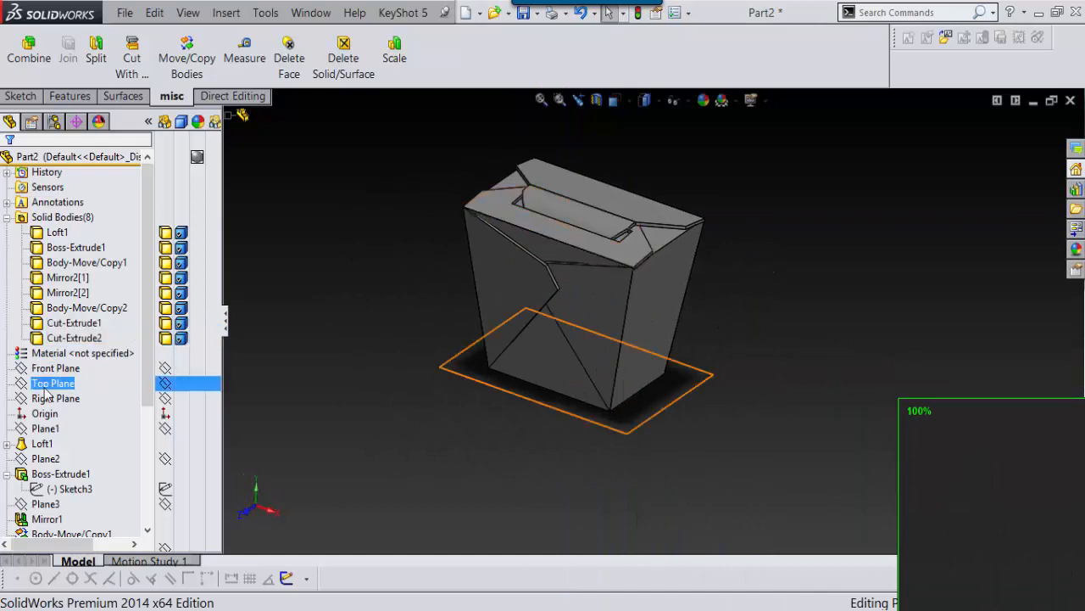
click(43, 370)
click(42, 383)
click(47, 399)
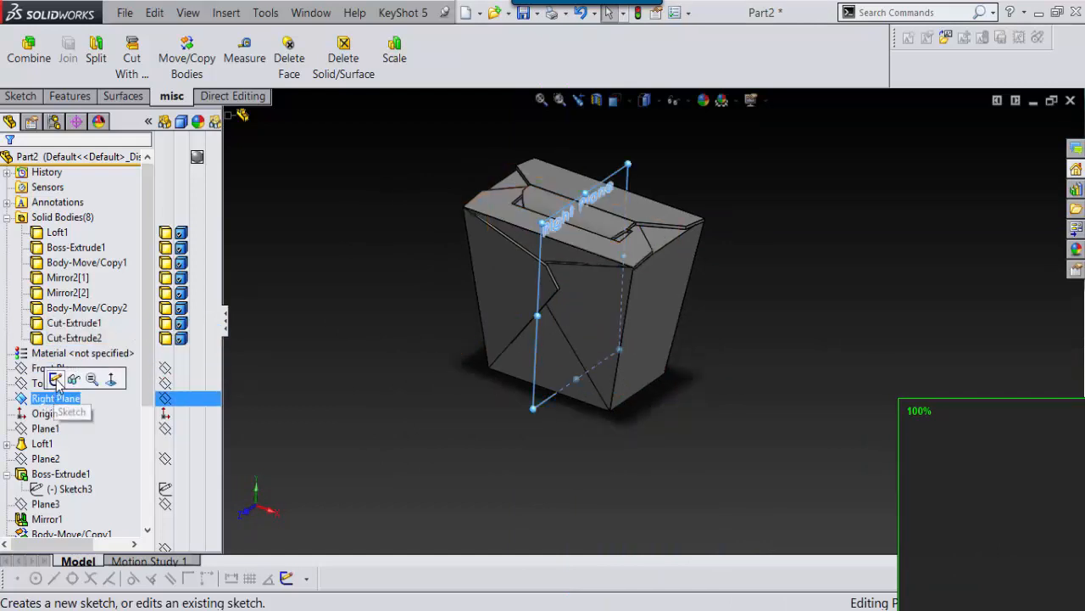
click(56, 380)
scroll(745, 262, down, 2)
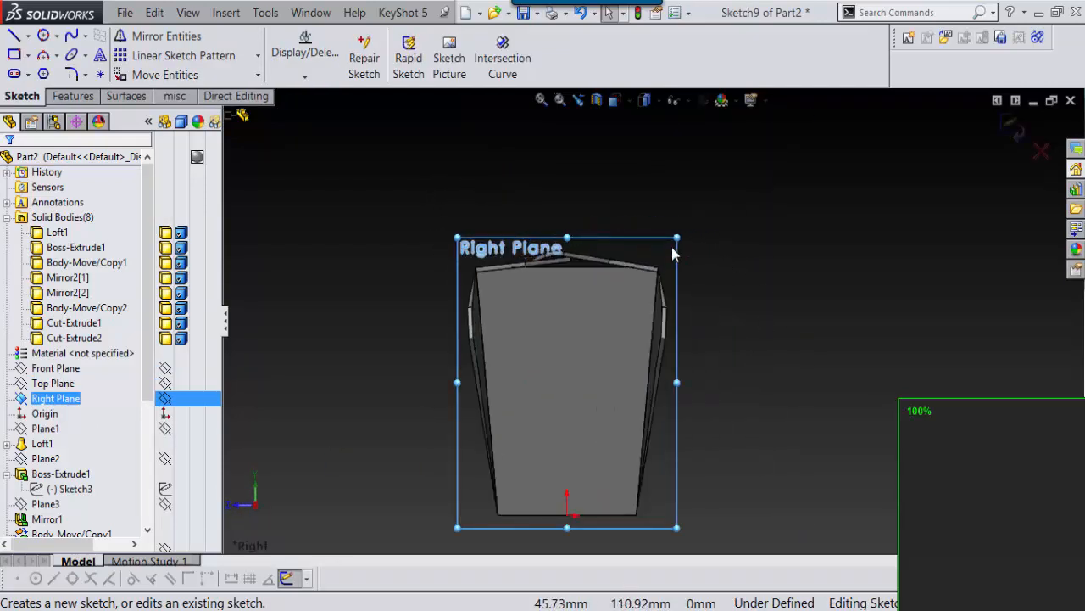
scroll(529, 200, down, 2)
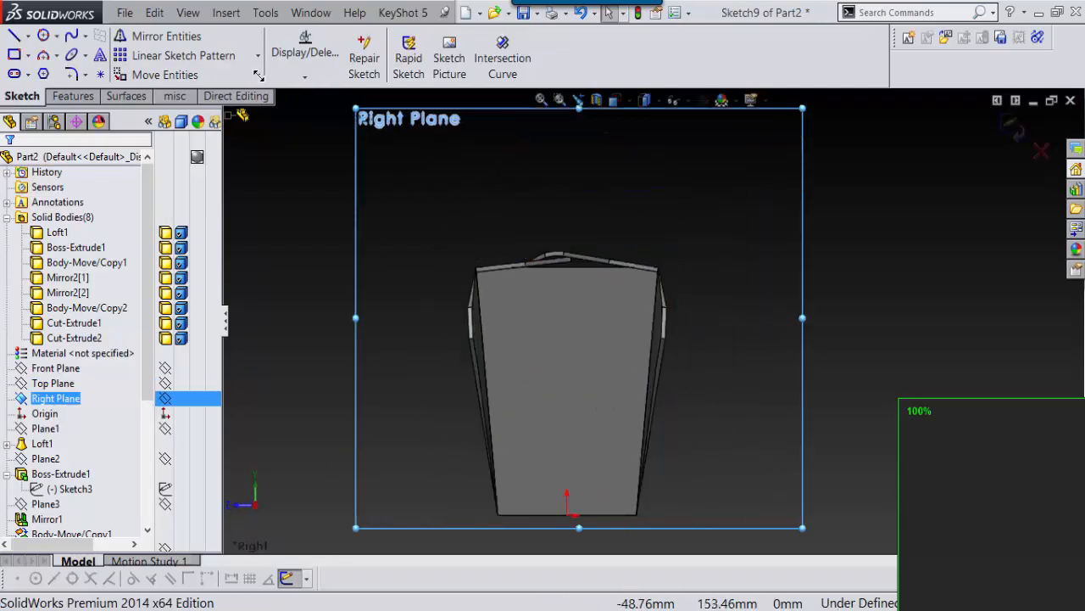
scroll(426, 266, up, 3)
Sketch a rectangle about 115 mm wide spanning the upper part of the box and extending above its top.
right_drag(813, 254, 833, 378)
scroll(605, 343, down, 2)
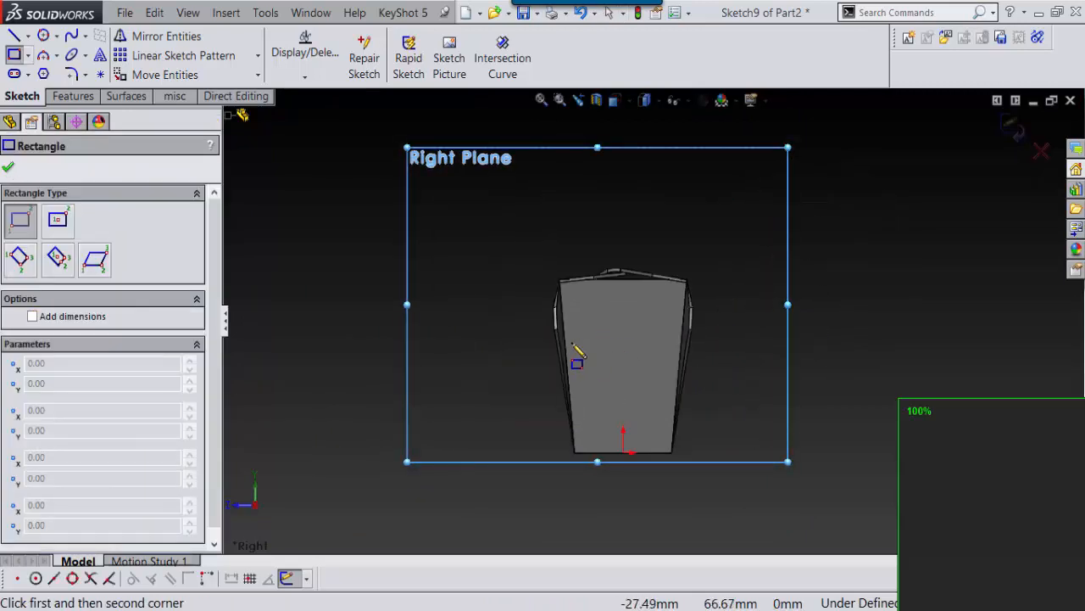
click(528, 349)
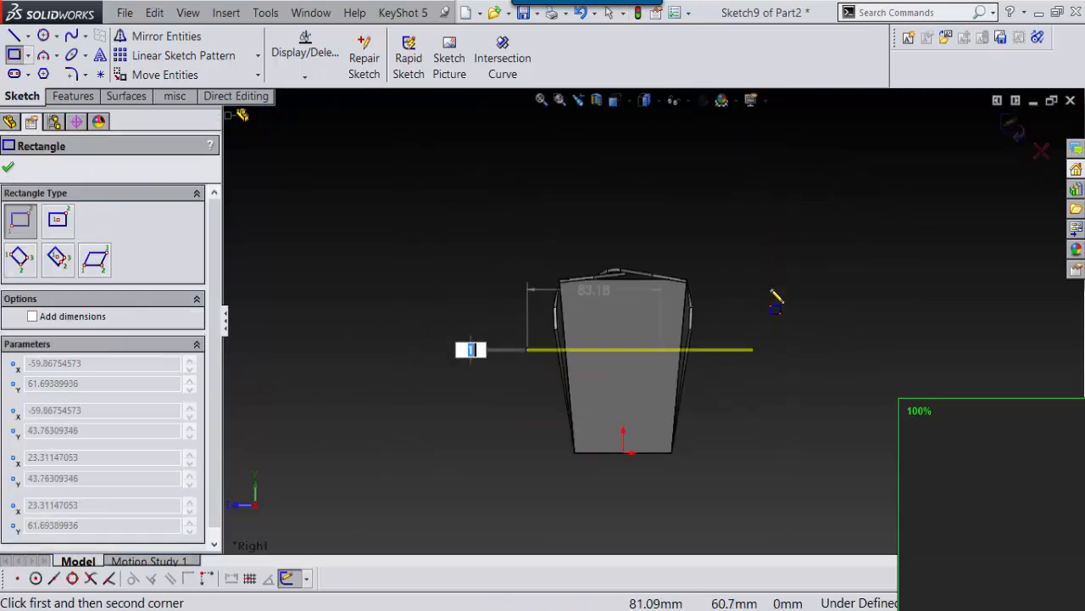
click(712, 179)
key(Escape)
scroll(649, 382, down, 2)
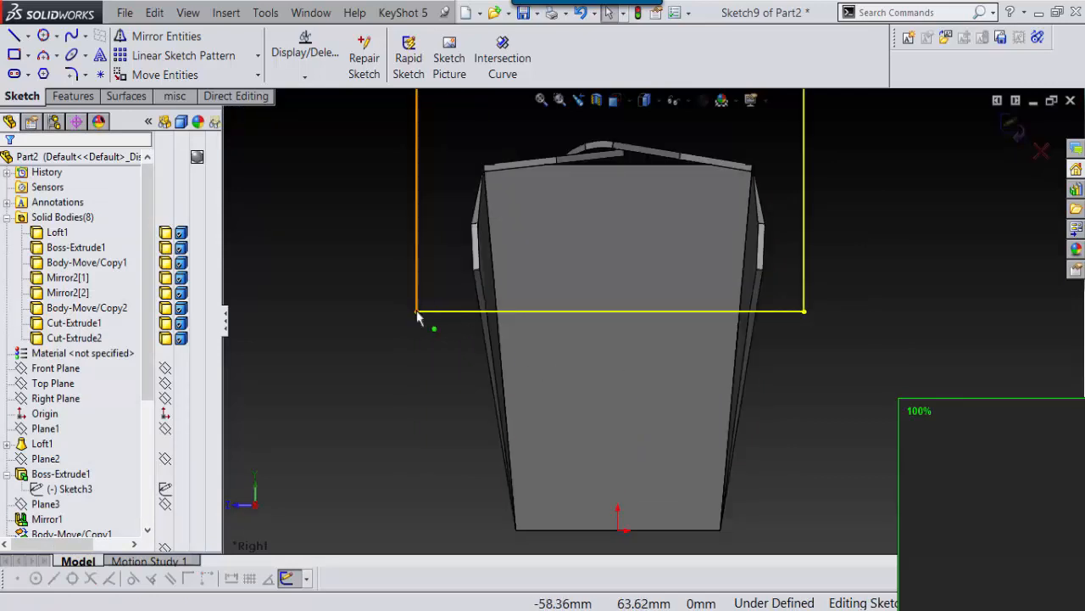
Reshape the rectangle by placing its lower corners about 49 mm either side of the centre and about 78 mm above the origin.
drag(455, 312, 463, 246)
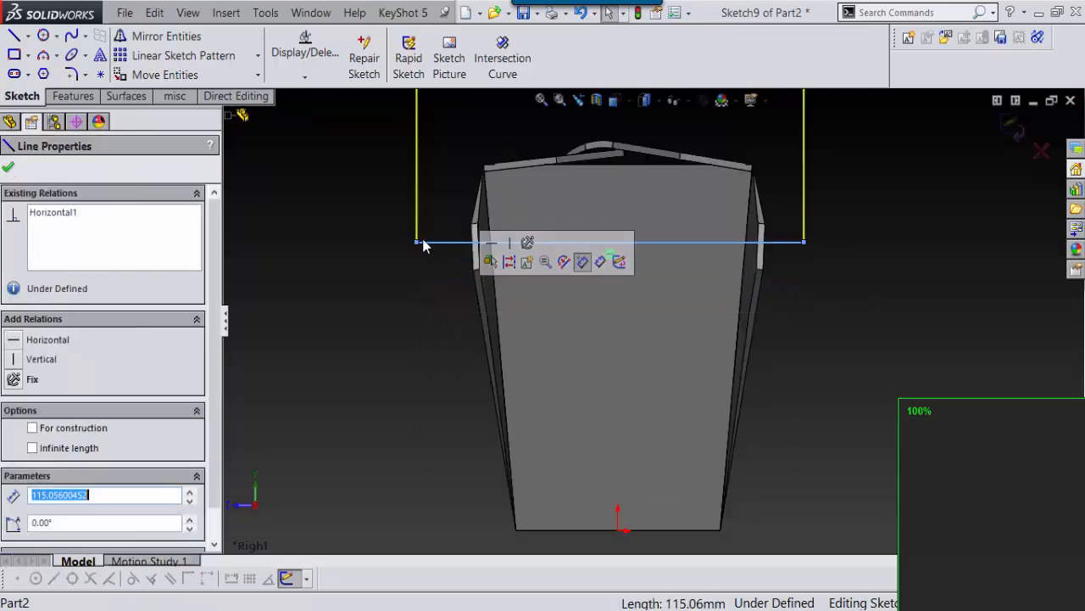
click(447, 258)
drag(418, 248, 453, 246)
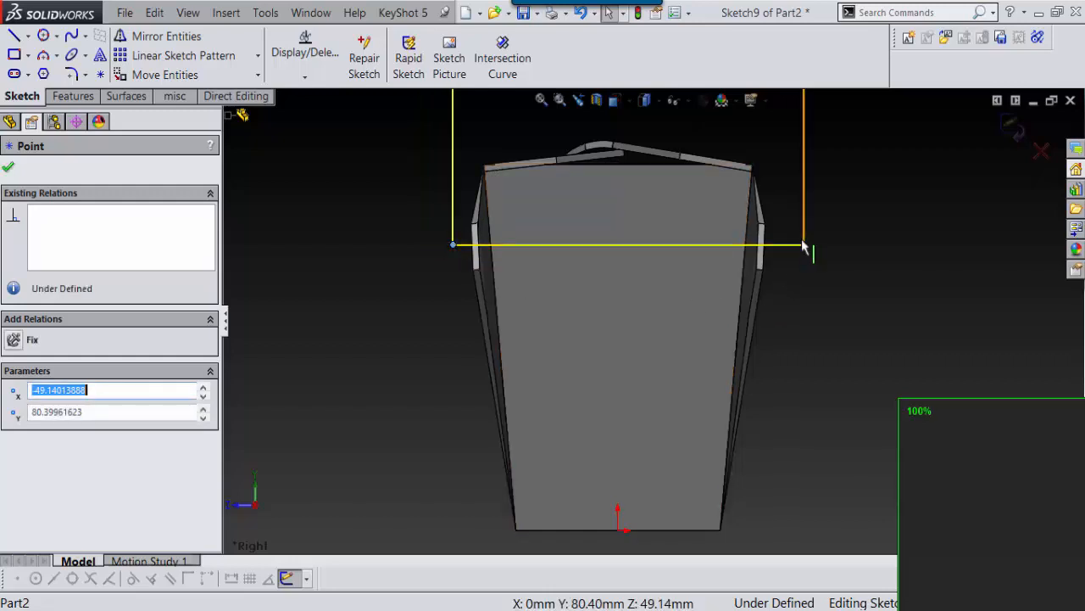
drag(806, 248, 785, 254)
scroll(676, 193, up, 3)
scroll(664, 194, down, 1)
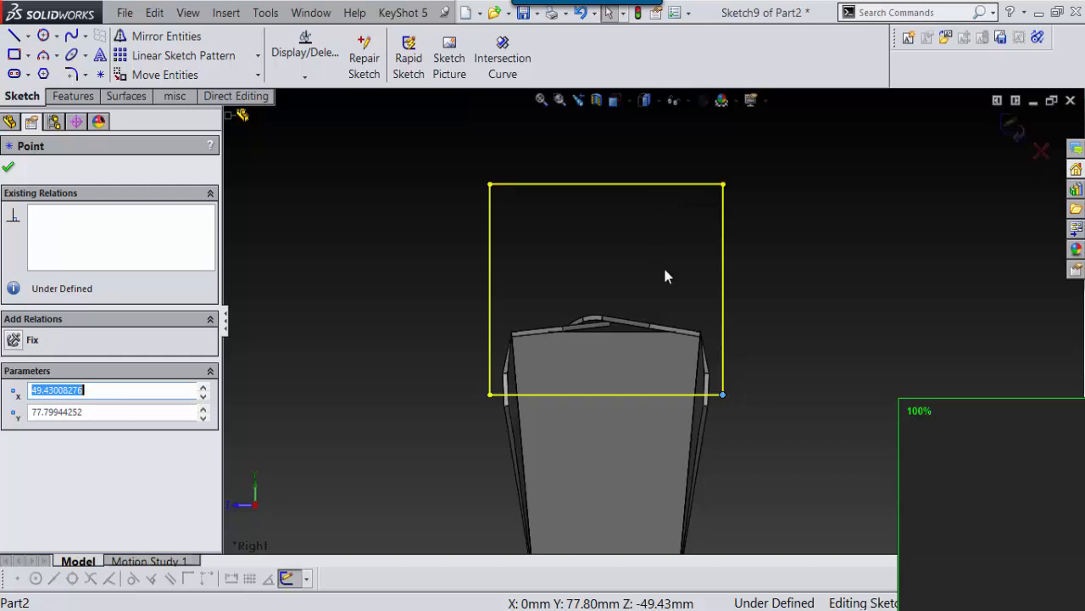
scroll(679, 263, up, 4)
scroll(703, 257, down, 4)
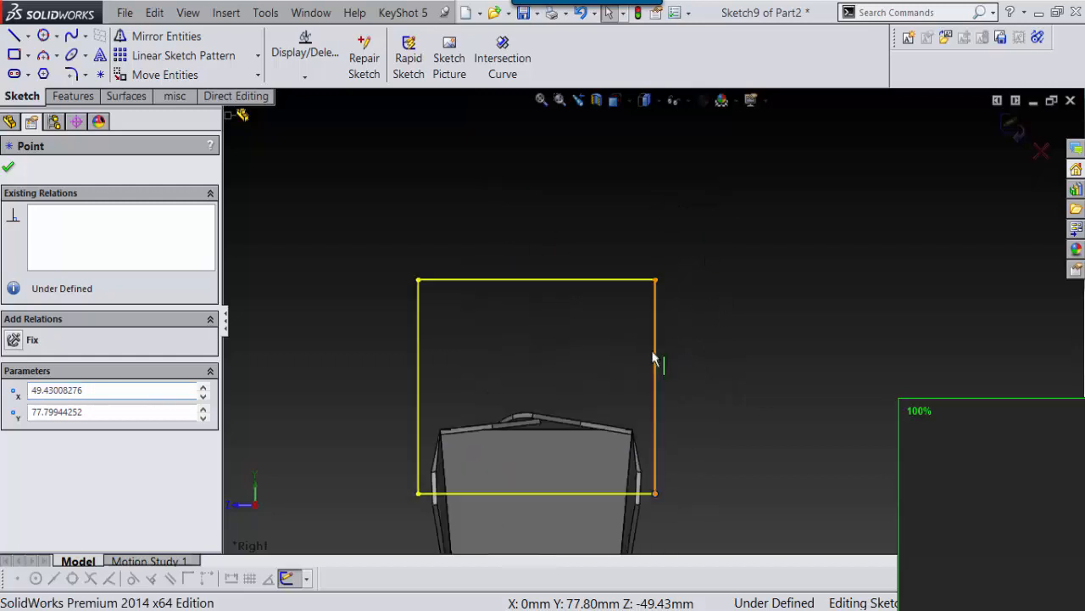
Delete the vertical relations from both side lines of the handle rectangle.
click(654, 359)
click(670, 397)
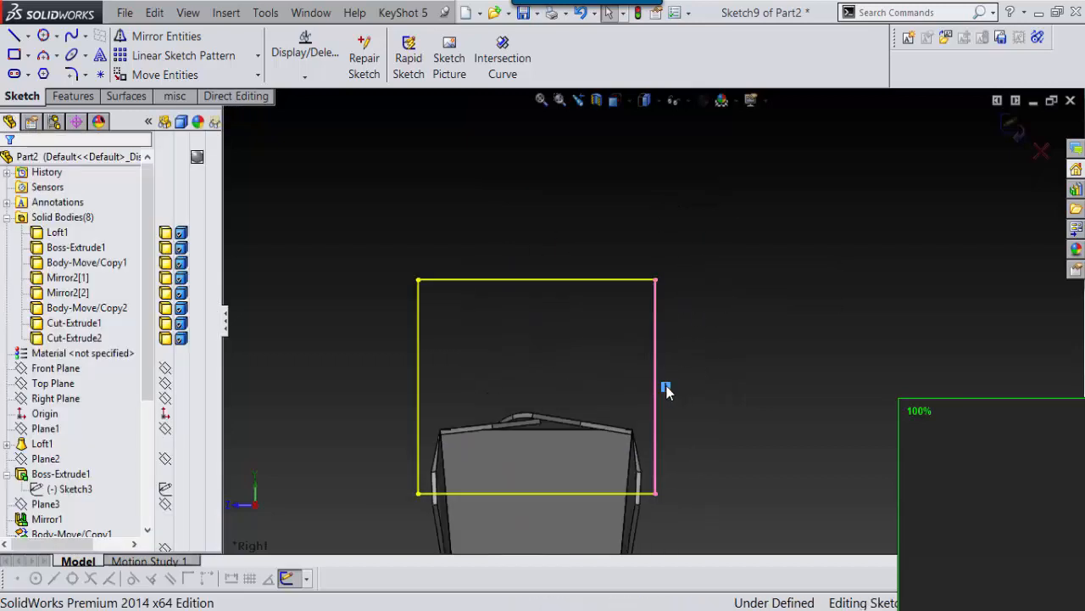
click(418, 366)
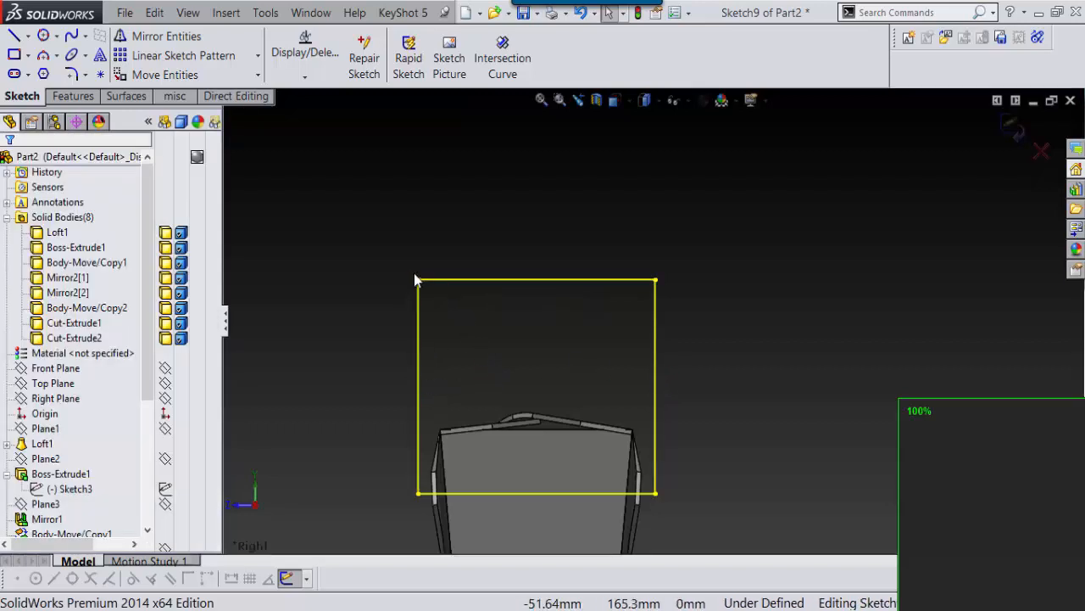
Lower the rectangle's bottom edge to about 72 mm above the origin, checking its height against the side flap.
scroll(577, 467, up, 3)
scroll(642, 296, down, 5)
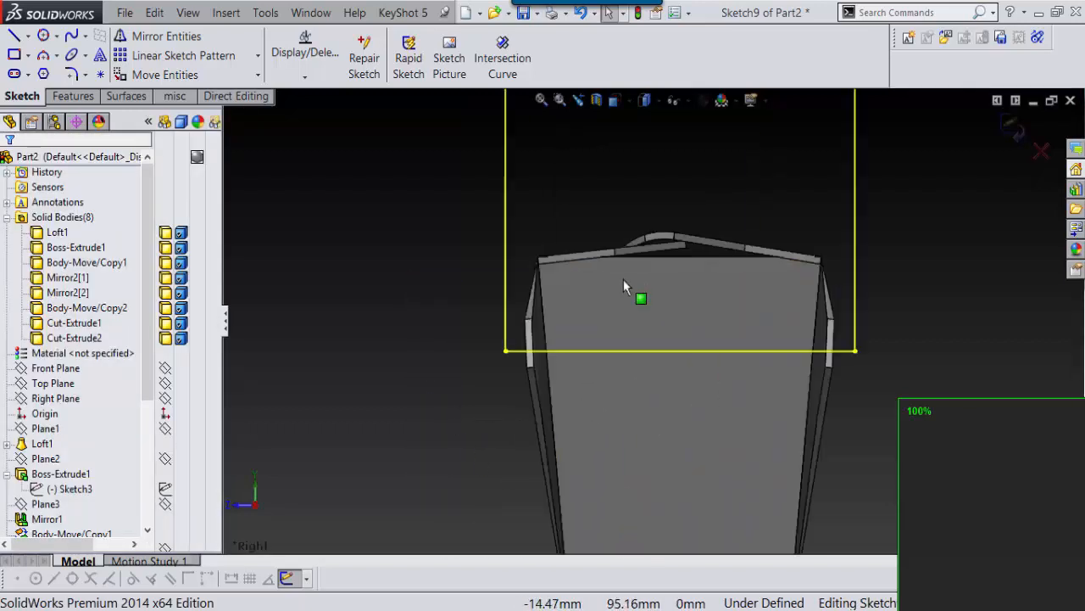
scroll(582, 365, down, 1)
middle_drag(583, 361, 673, 365)
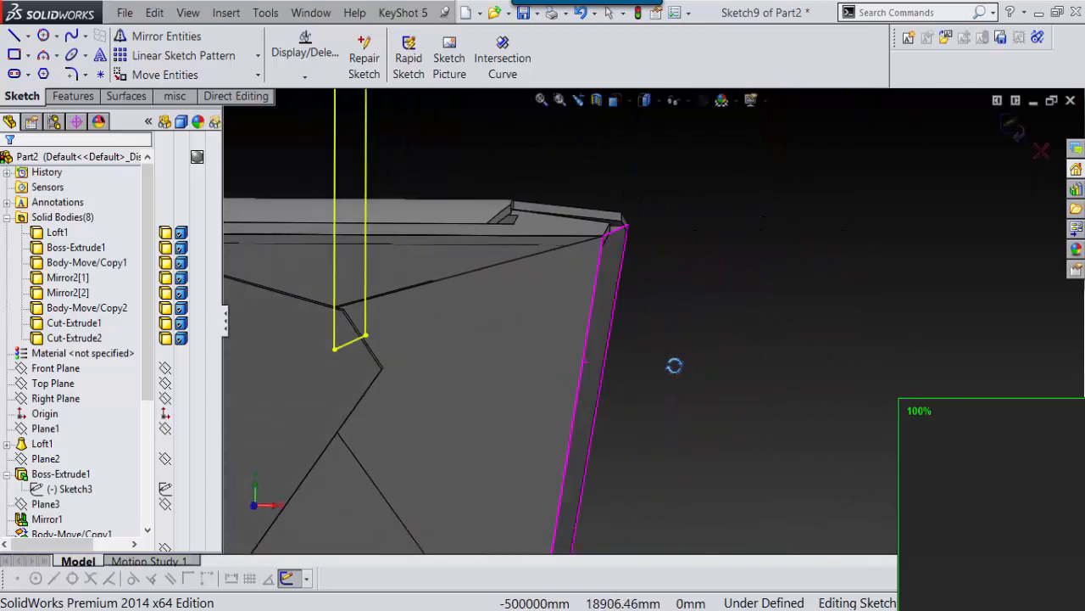
drag(357, 343, 359, 379)
mouse_move(408, 373)
middle_down()
mouse_move(452, 368)
mouse_move(417, 385)
middle_up()
scroll(458, 385, up, 5)
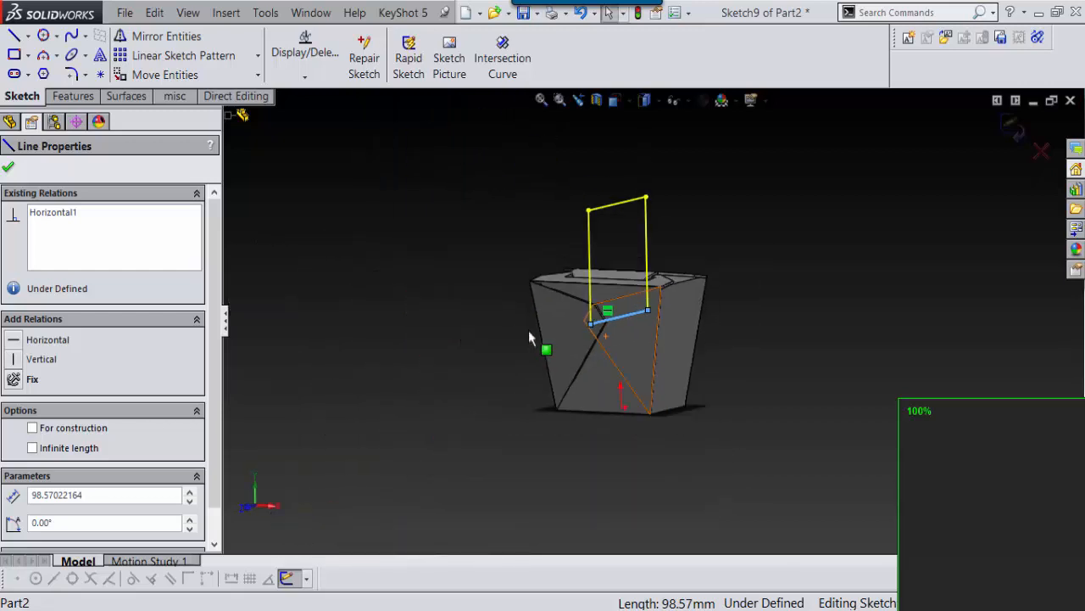
key(s)
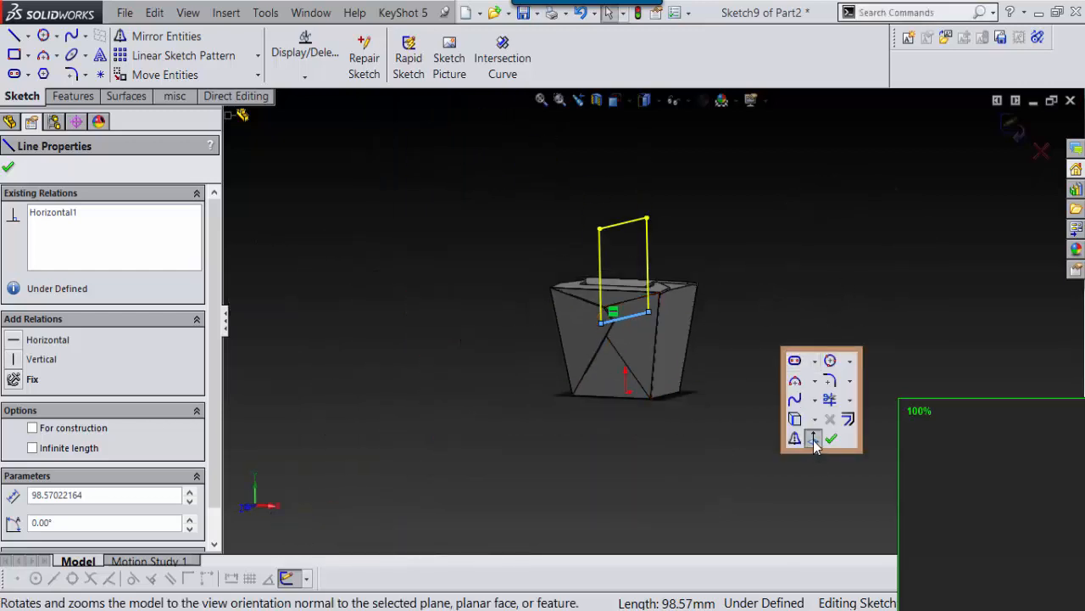
click(819, 437)
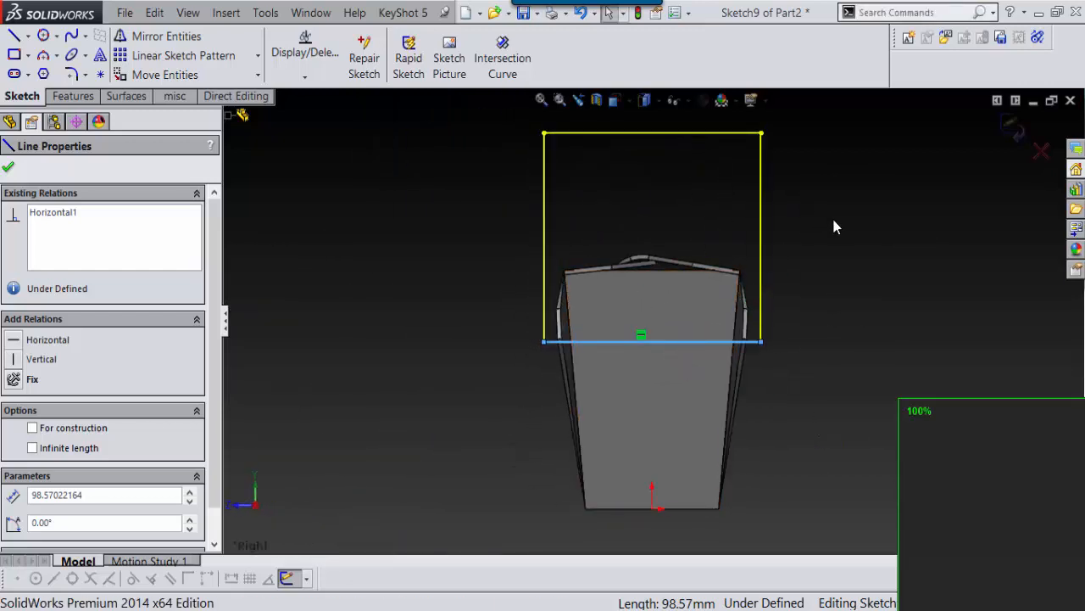
Draw two construction lines from the rectangle's bottom edge to its top edge, one inside each side.
mouse_move(834, 223)
right_down()
mouse_move(854, 270)
mouse_move(890, 293)
right_up()
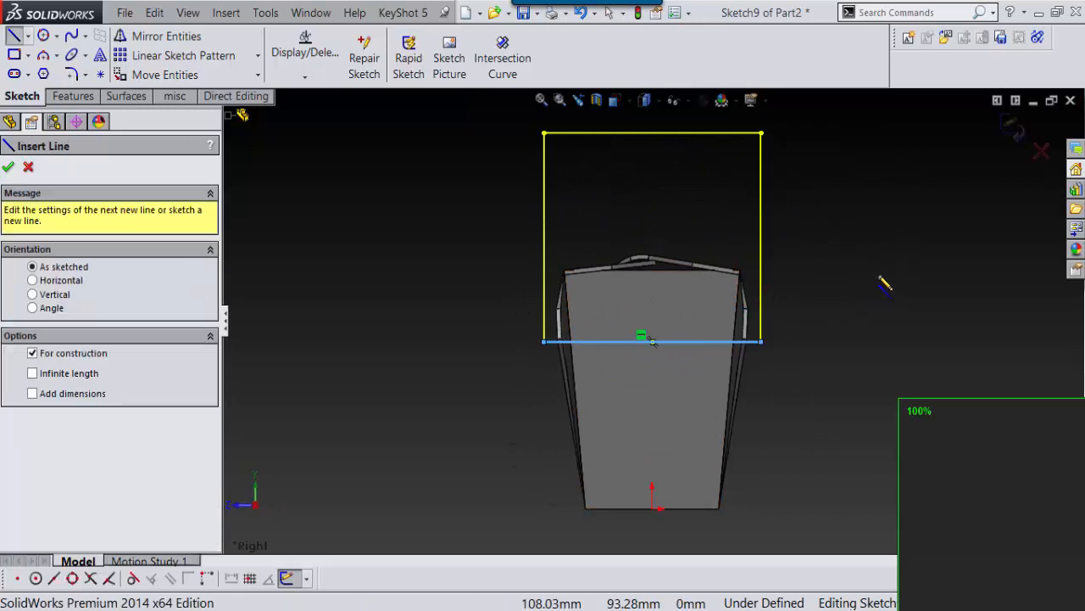
click(724, 343)
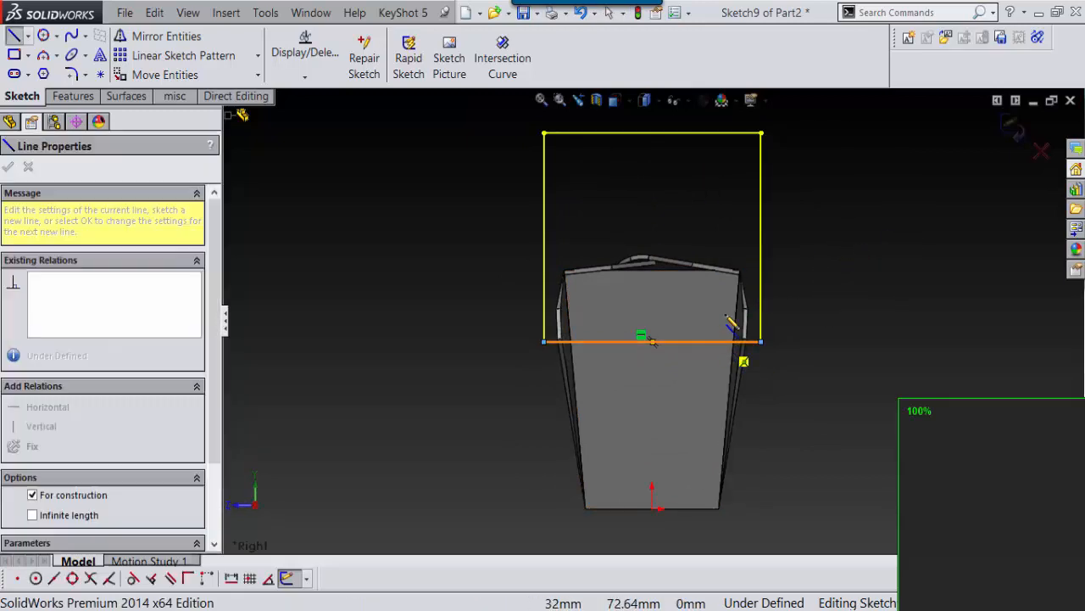
click(716, 134)
right_drag(877, 214, 797, 275)
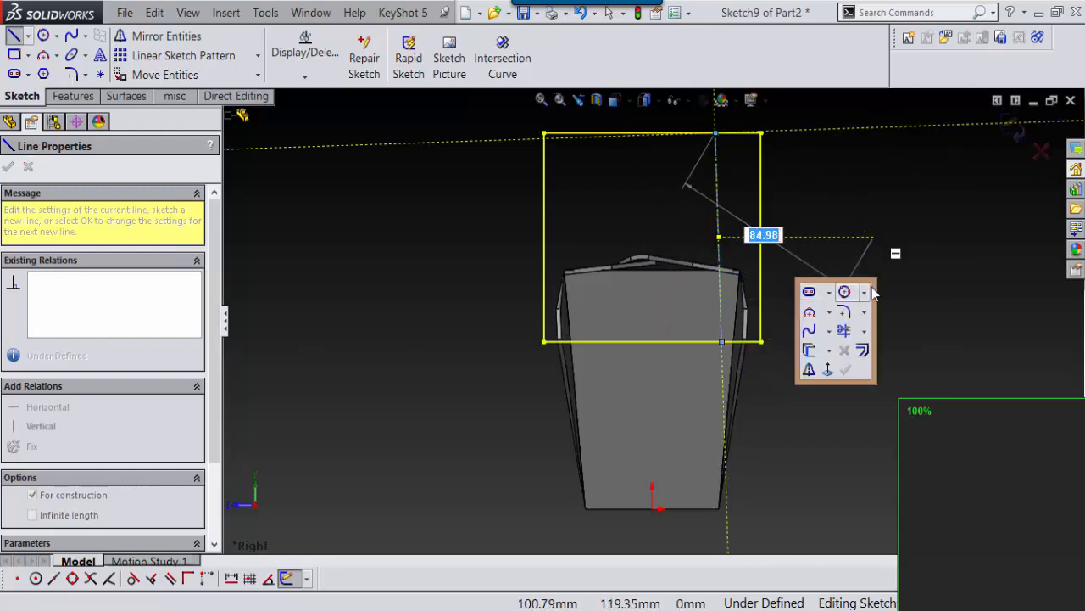
right_drag(882, 243, 908, 302)
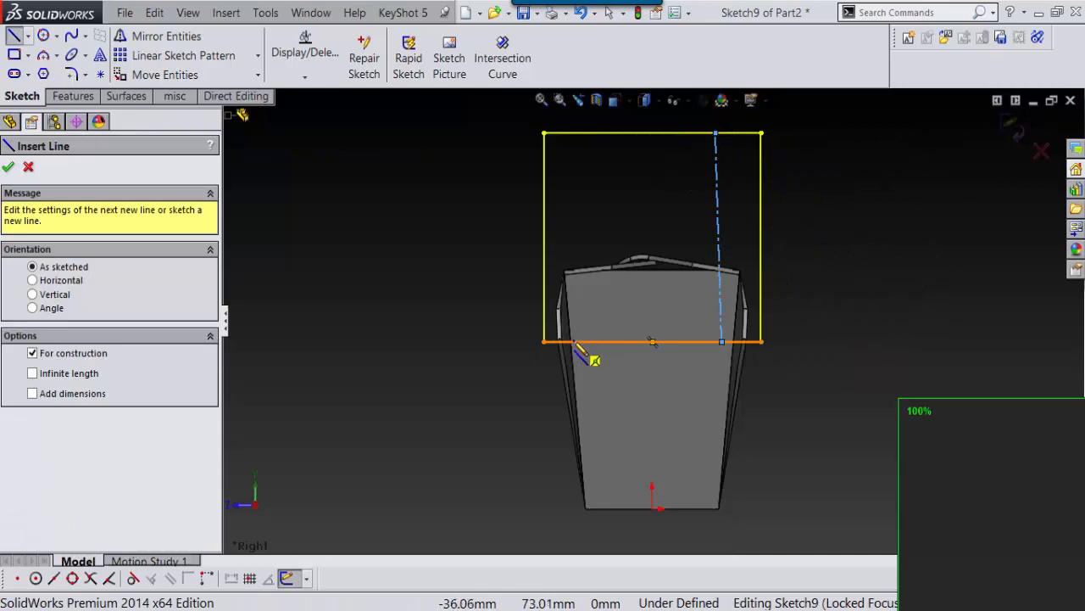
click(584, 342)
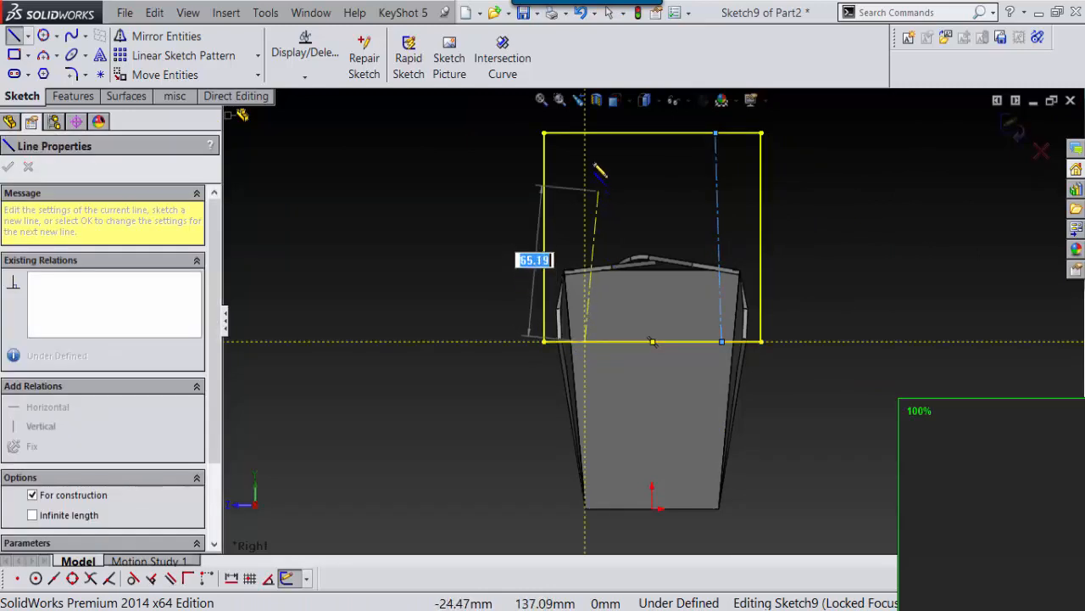
click(585, 134)
right_drag(910, 235, 834, 235)
Trim away the middle of the rectangle's bottom edge between the two construction lines.
key(s)
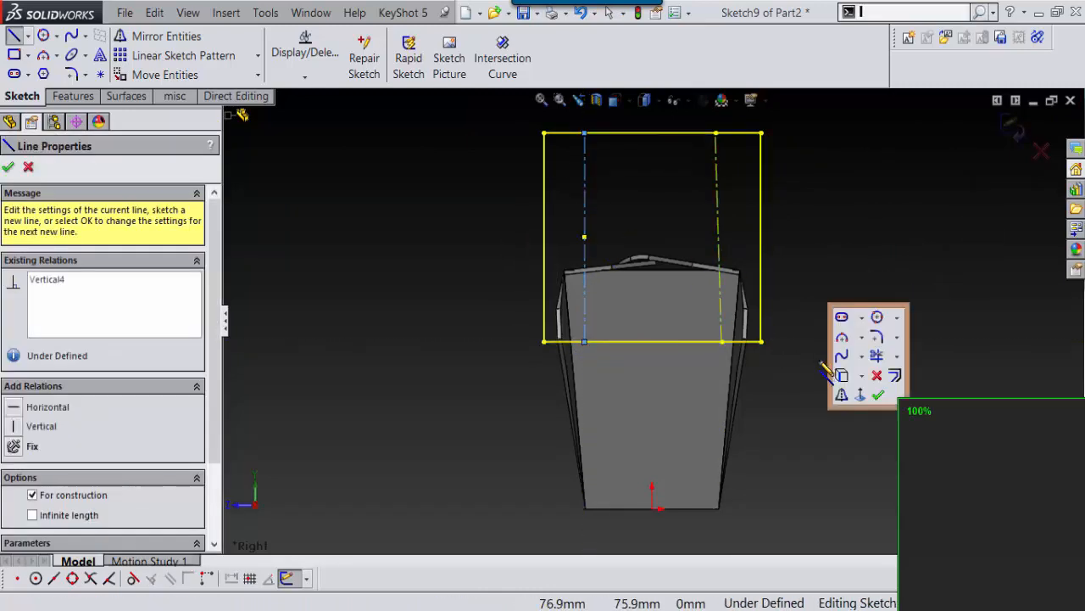
click(894, 375)
scroll(753, 366, down, 3)
scroll(611, 369, up, 5)
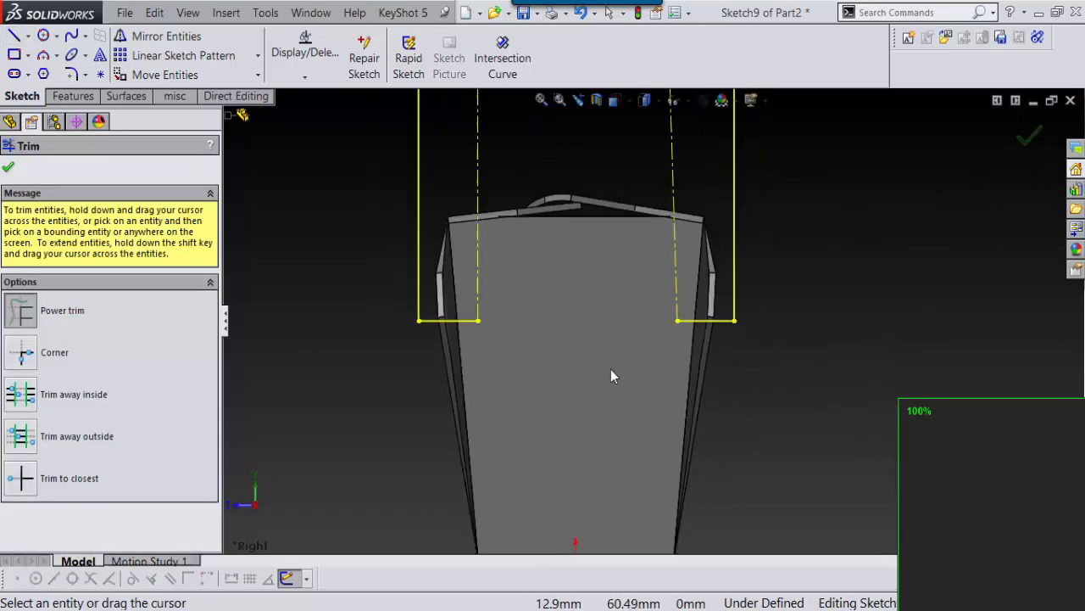
scroll(719, 219, down, 2)
key(Escape)
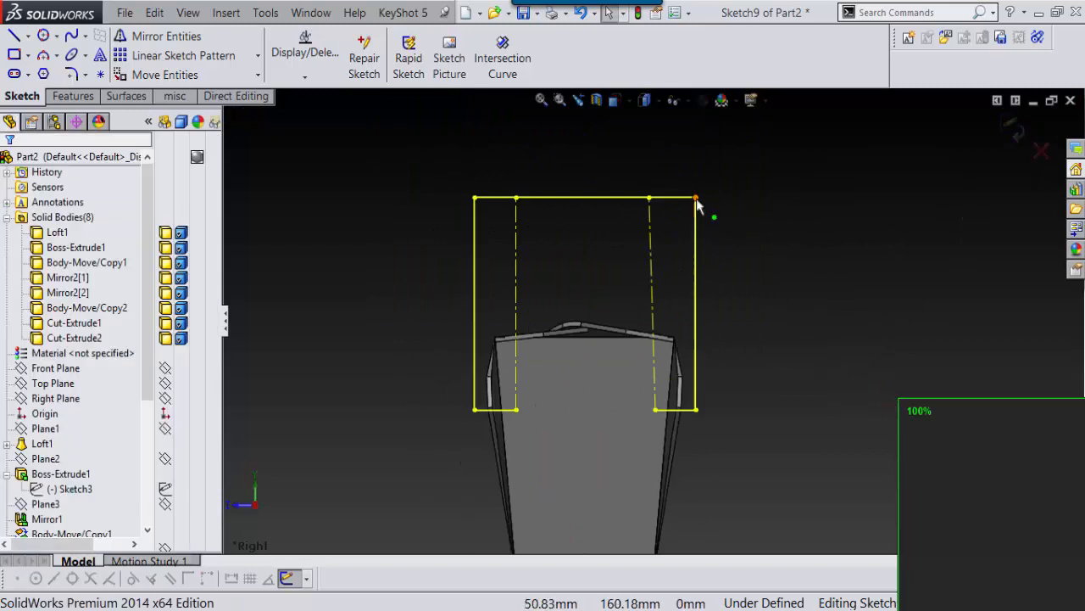
Fix the two outer lower corners of the handle profile in place.
click(697, 410)
click(741, 354)
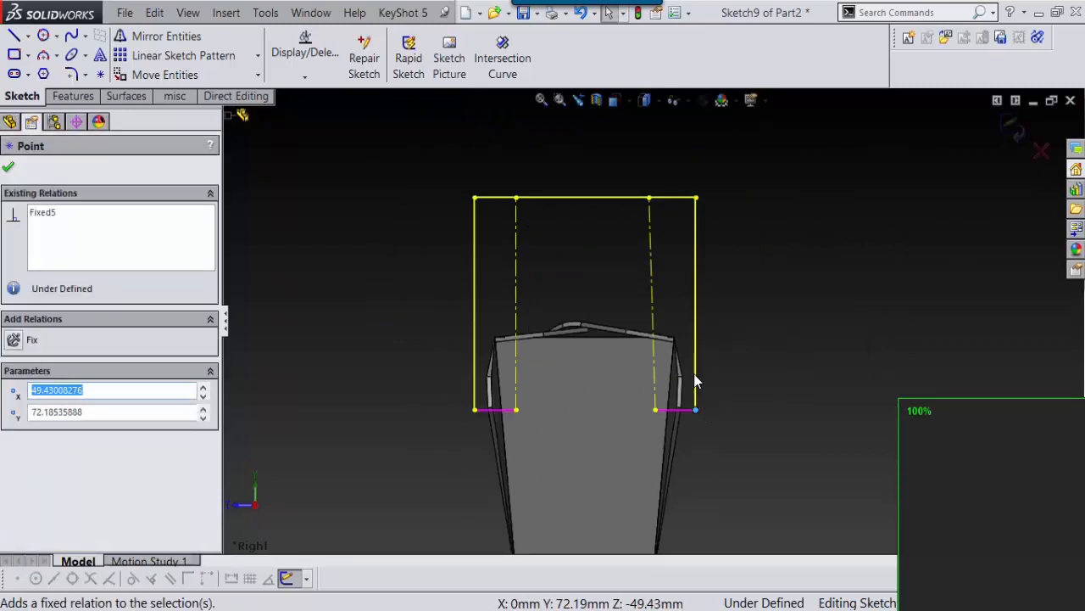
click(475, 411)
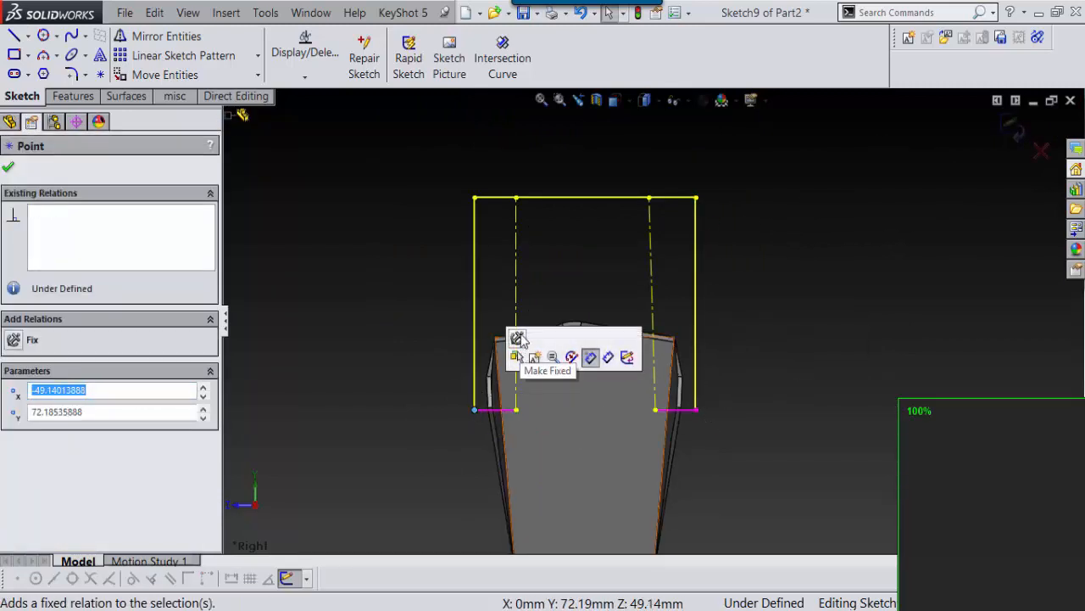
click(517, 356)
Try to taper the handle by moving both top corners inward, the second to about 40 mm from the centre.
scroll(734, 234, down, 3)
drag(702, 218, 679, 219)
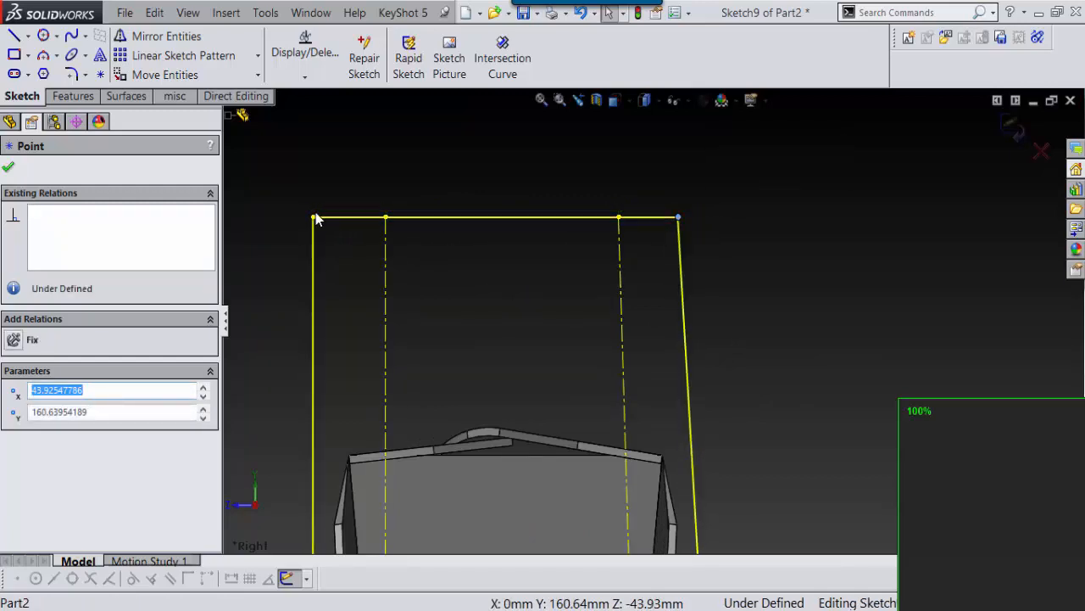
mouse_move(315, 219)
mouse_down()
mouse_move(345, 222)
mouse_move(336, 218)
mouse_up()
drag(679, 219, 669, 219)
scroll(679, 330, up, 5)
scroll(699, 299, down, 2)
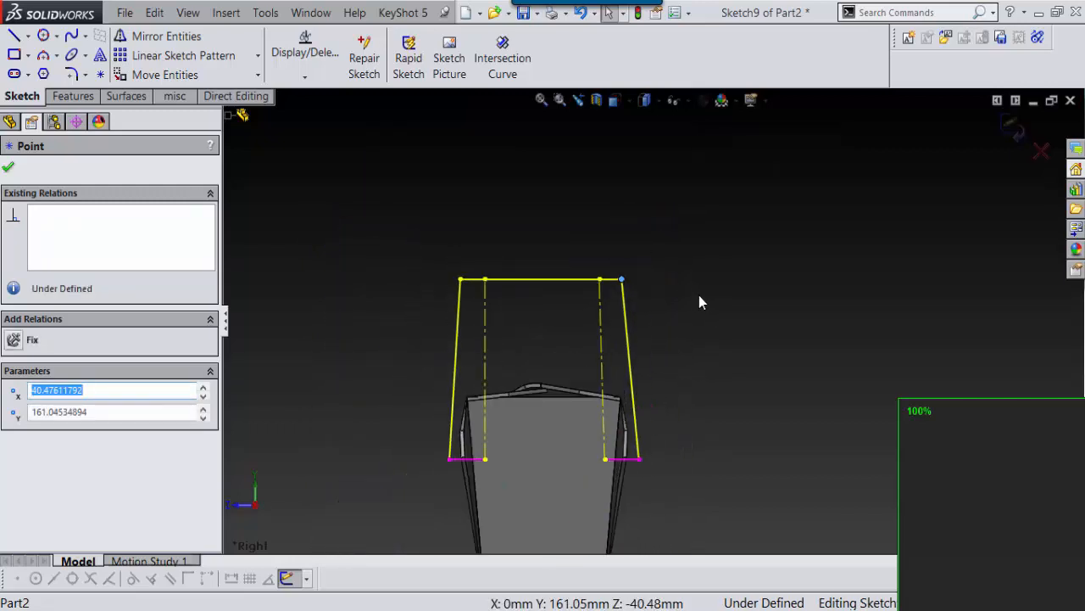
scroll(709, 300, up, 2)
mouse_move(737, 296)
right_down()
mouse_move(747, 326)
mouse_move(745, 314)
right_up()
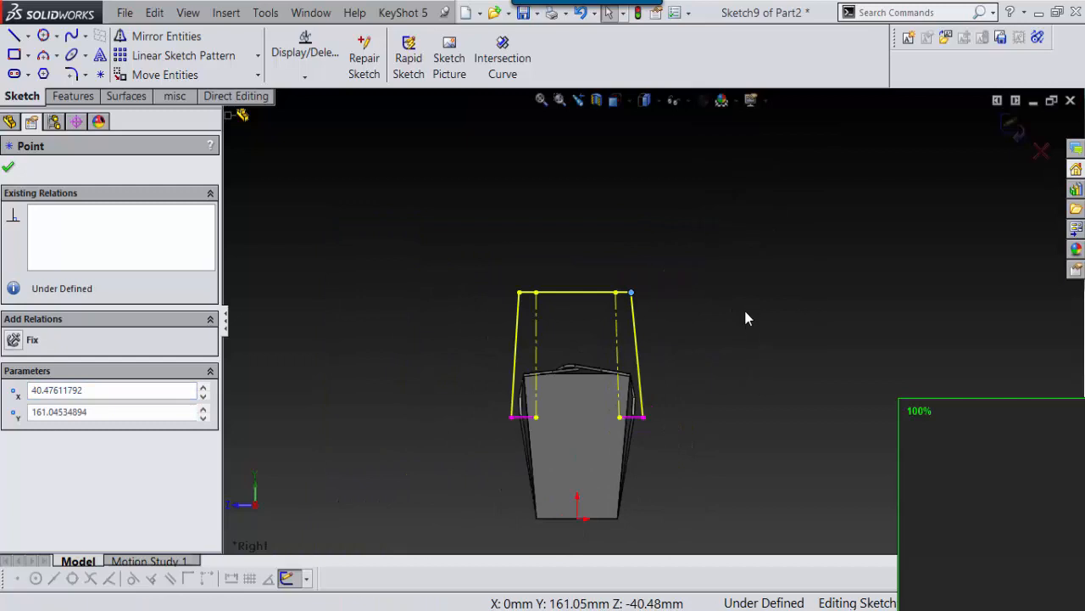
scroll(694, 354, down, 2)
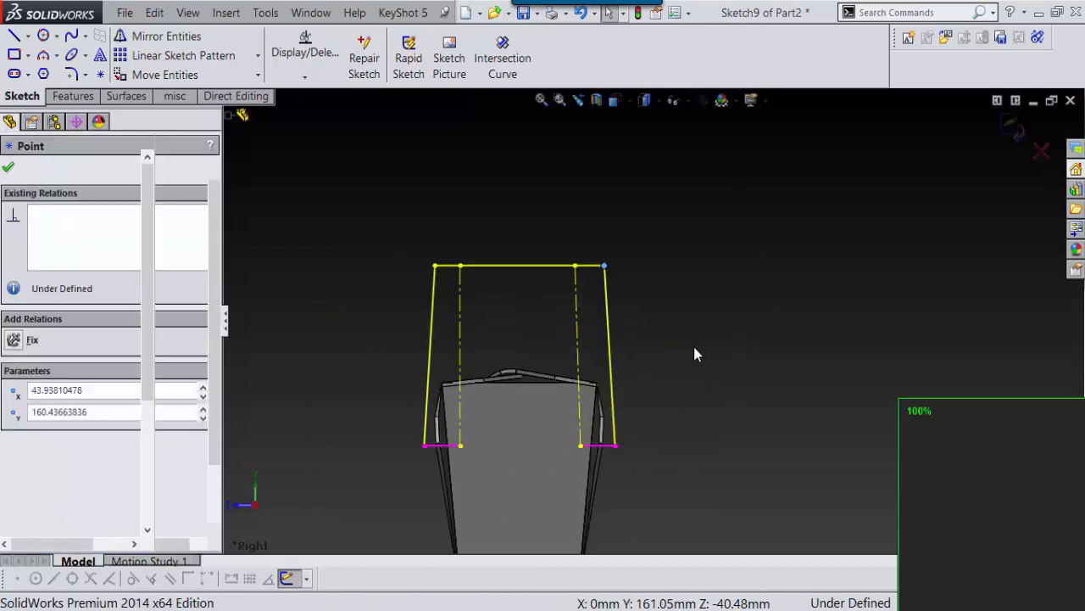
Undo the inward moves of the handle's top corners.
key(ctrl+z)
right_drag(709, 290, 736, 266)
key(ctrl+z)
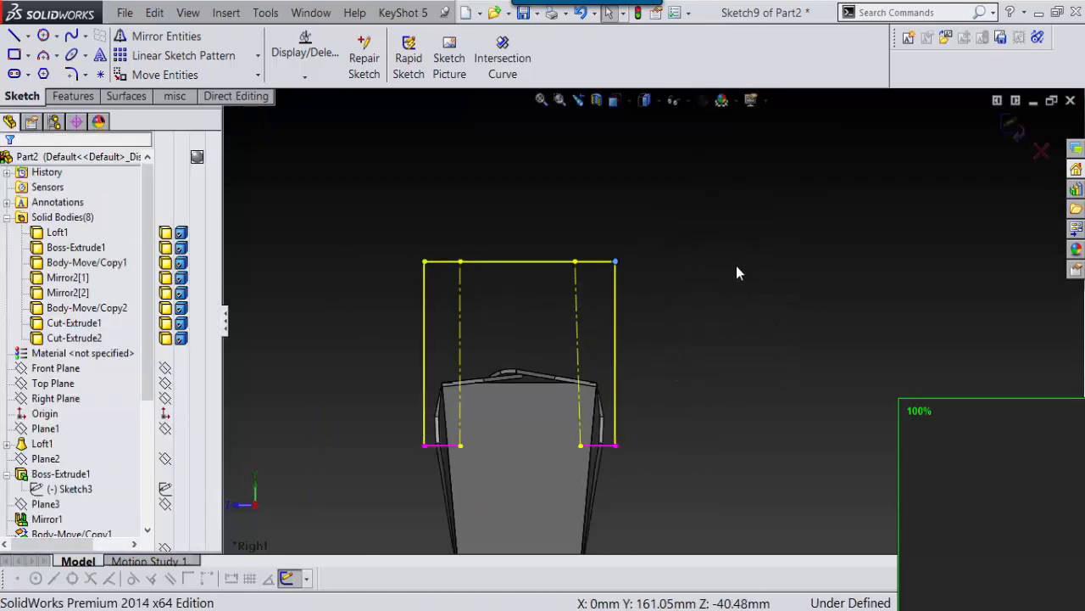
Draw a vertical construction centreline from the midpoint of the handle's top edge down to the origin.
right_drag(726, 310, 789, 341)
scroll(651, 331, up, 3)
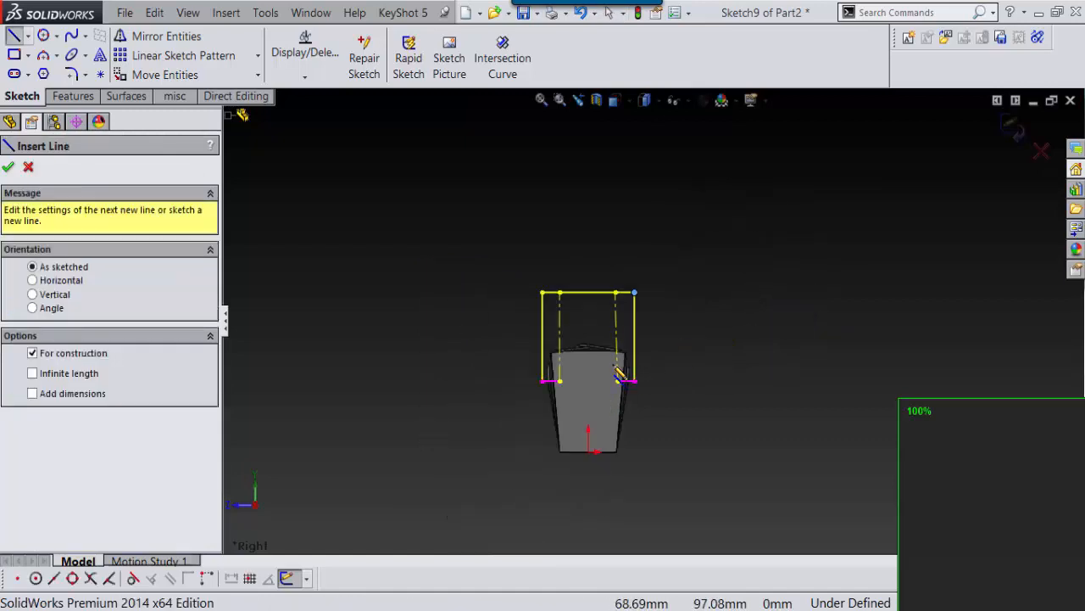
click(589, 294)
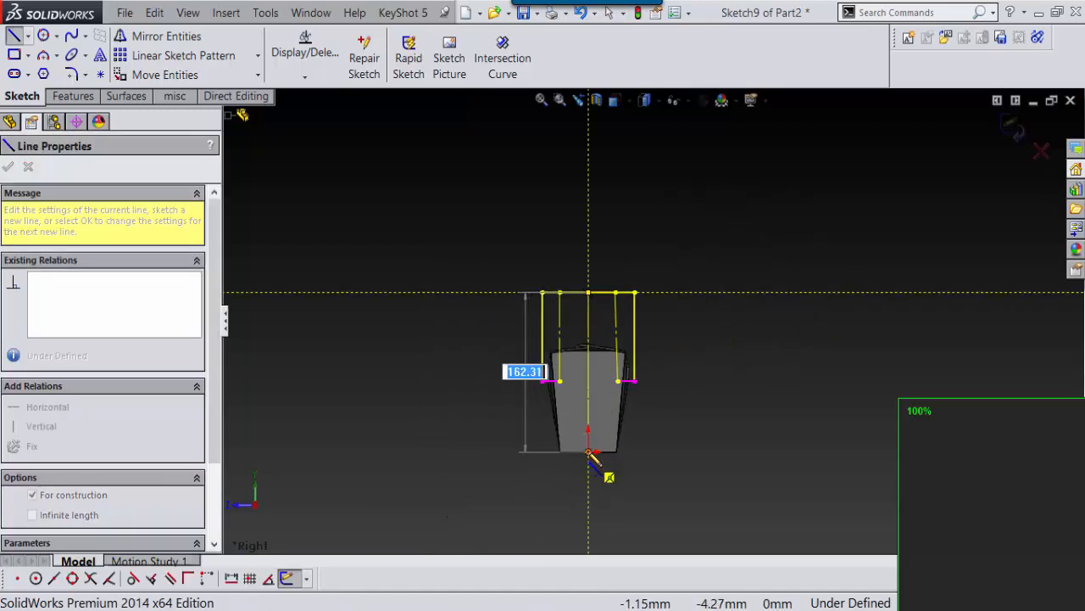
key(Escape)
scroll(667, 306, down, 2)
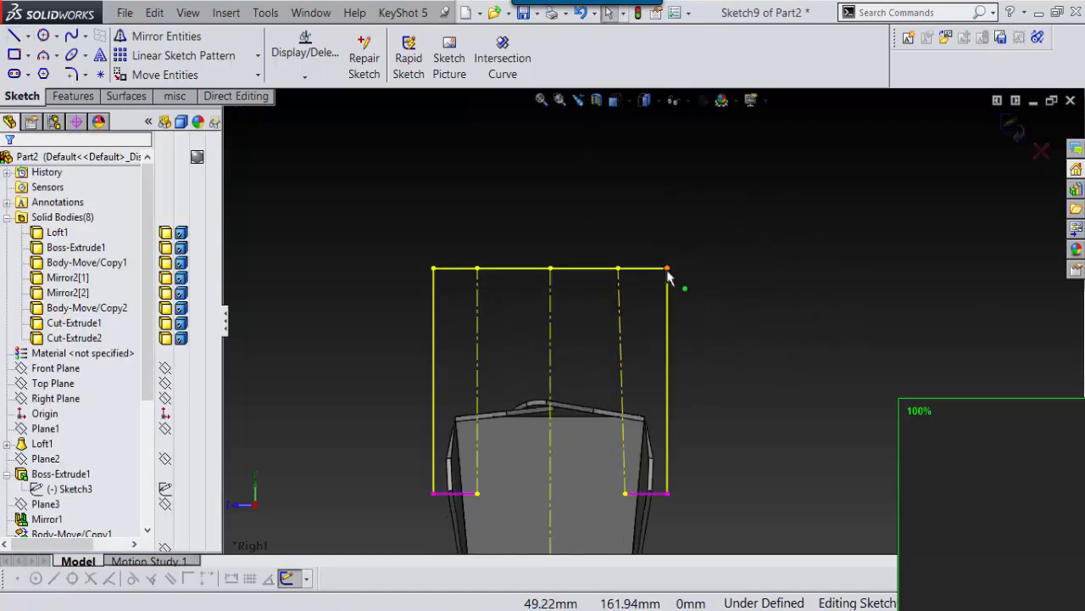
Taper the handle by moving its top corner to about 43 mm from the centre and 163 mm high, and exit the sketch.
drag(667, 276, 653, 275)
scroll(689, 407, down, 2)
scroll(683, 410, up, 3)
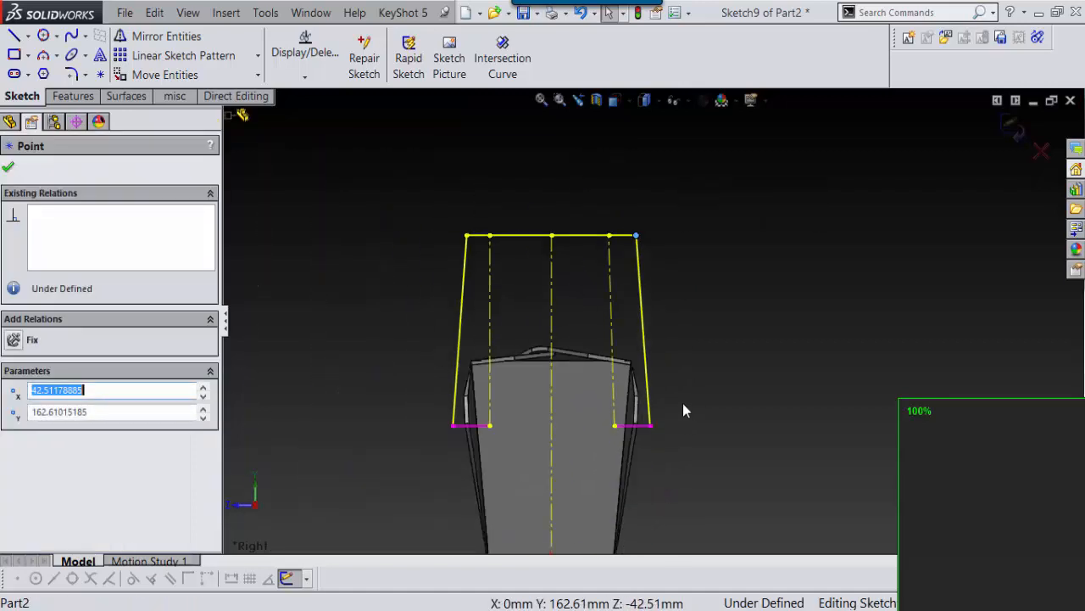
click(1011, 124)
Create a reference plane at the inner end of the handle's short lower segment, perpendicular to that segment.
scroll(704, 433, down, 5)
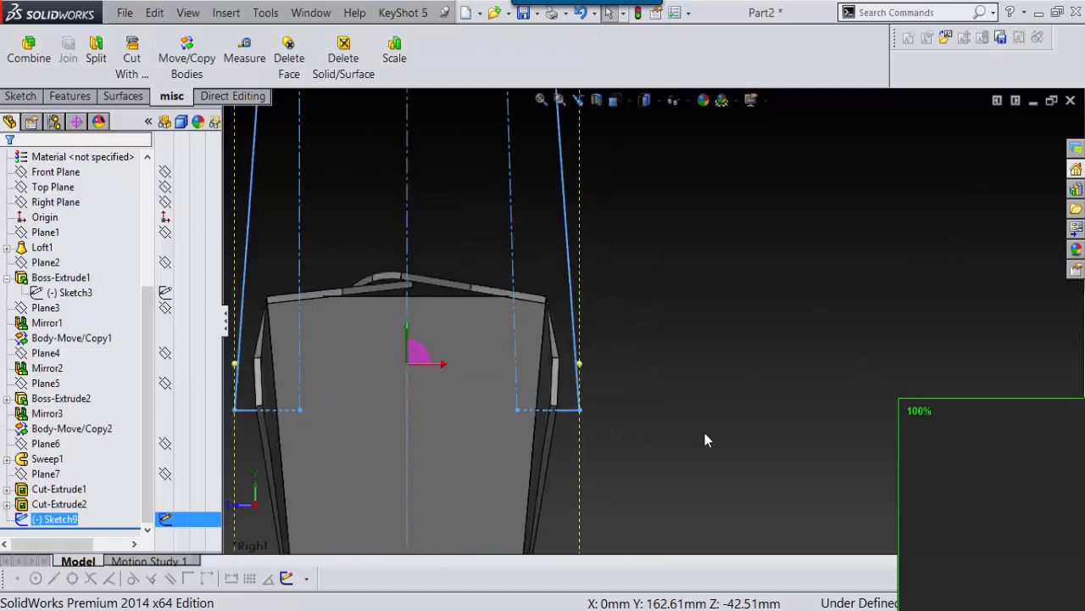
scroll(548, 433, down, 3)
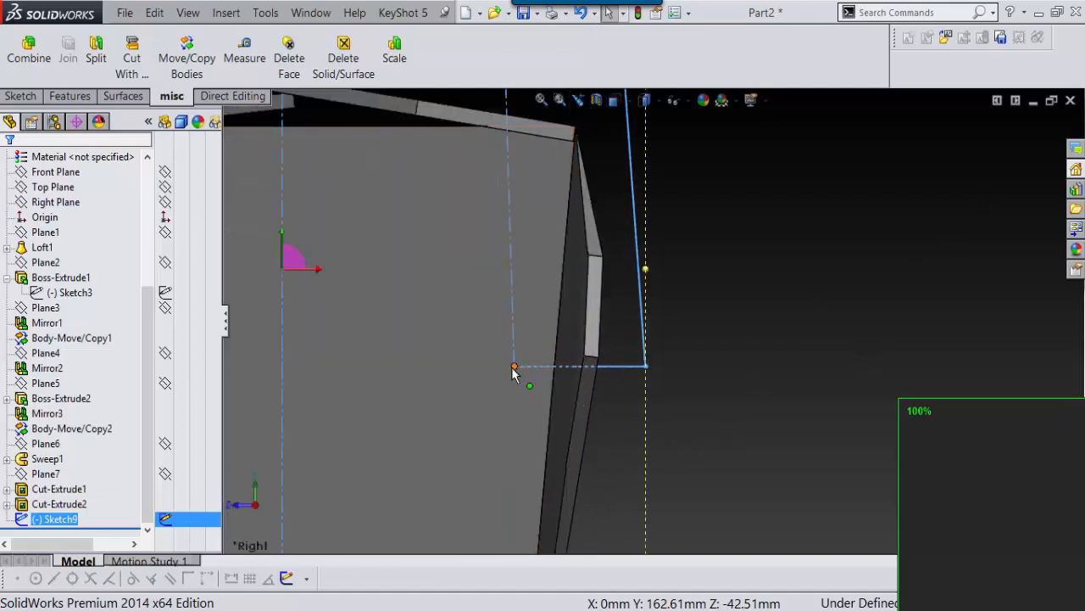
key(p)
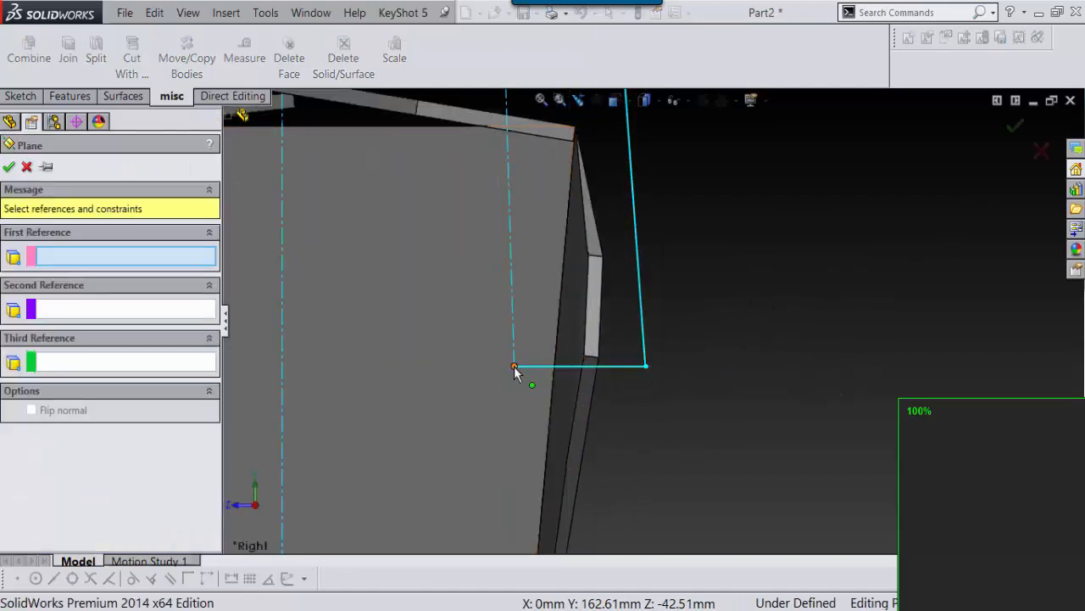
click(513, 365)
right_click(525, 366)
middle_drag(538, 370, 574, 334)
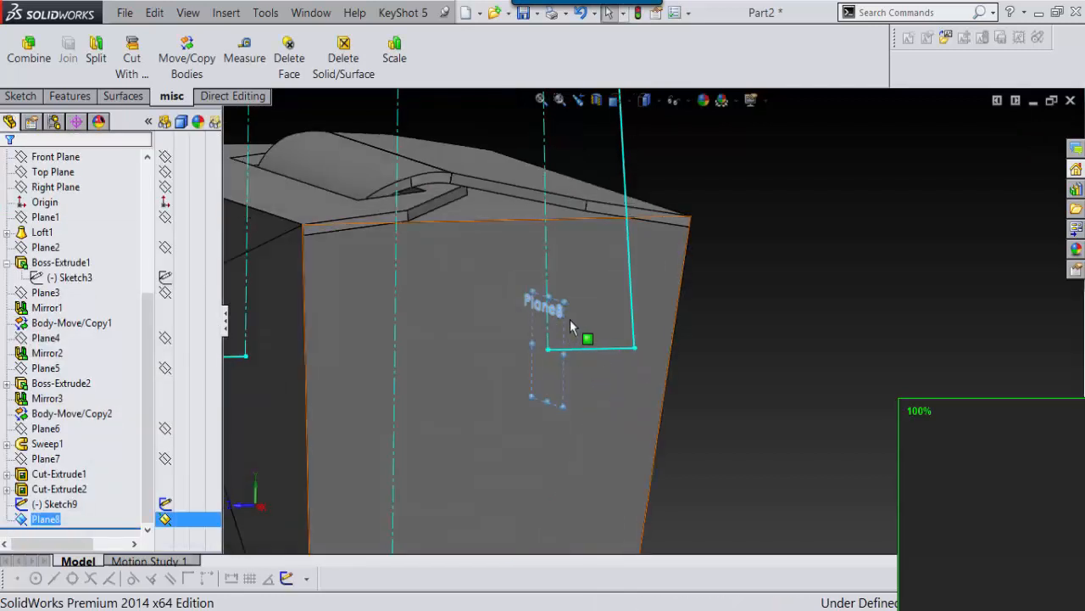
Start a sketch on the new plane and draw a circle about 9 mm in diameter centred on the handle path's end.
click(566, 323)
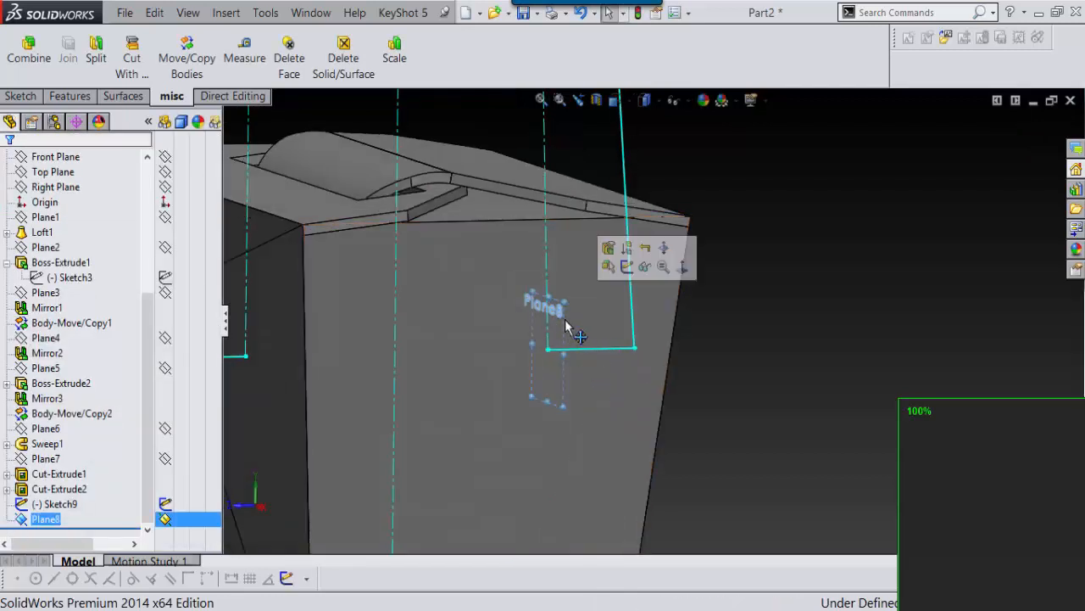
click(627, 267)
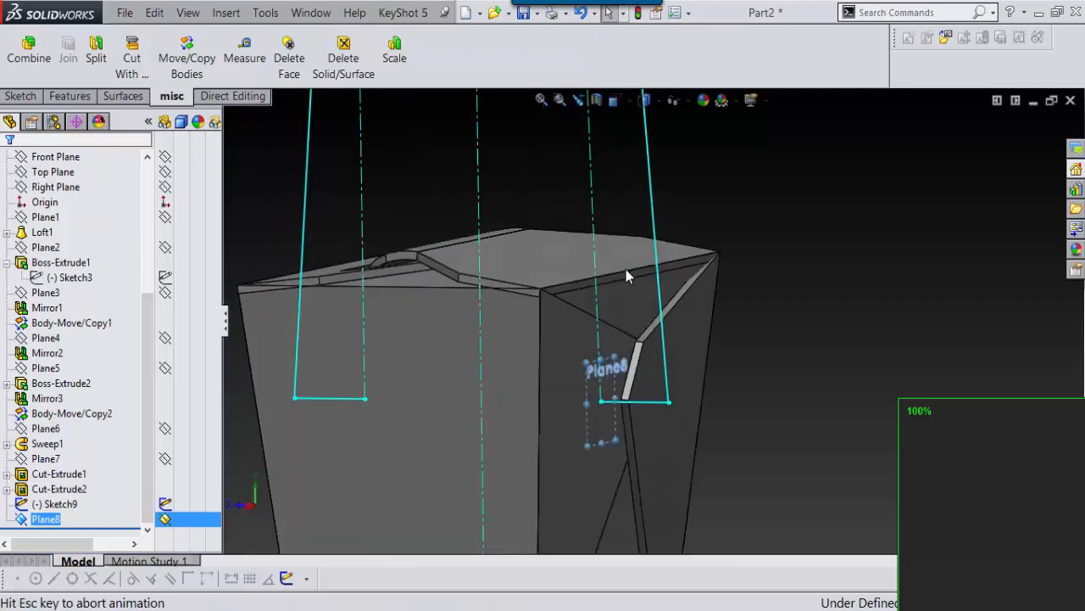
mouse_move(864, 274)
right_down()
mouse_move(884, 314)
mouse_move(937, 274)
right_up()
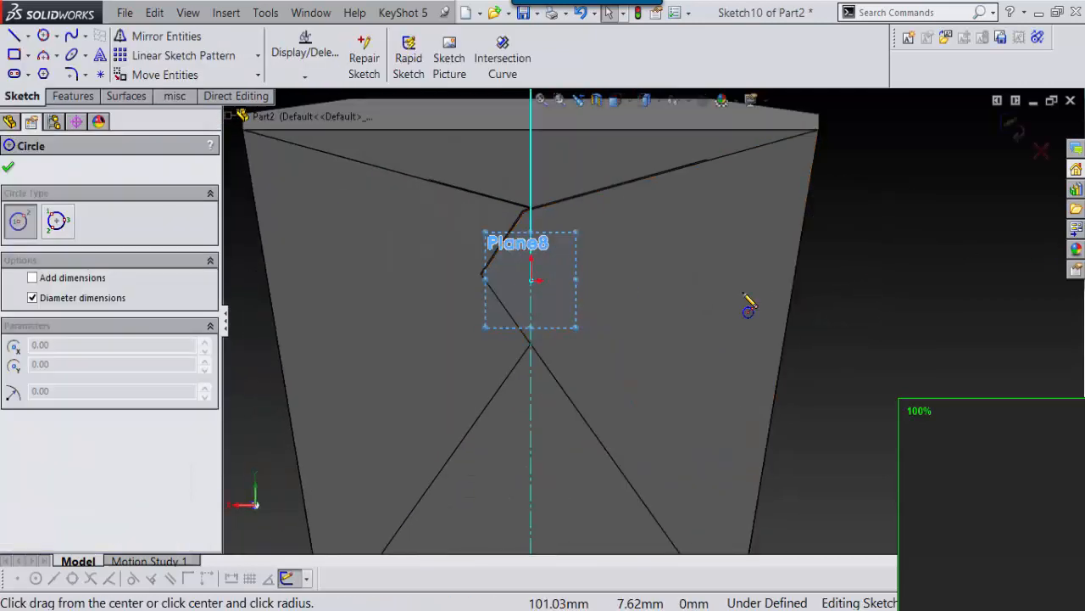
scroll(617, 310, down, 3)
click(437, 246)
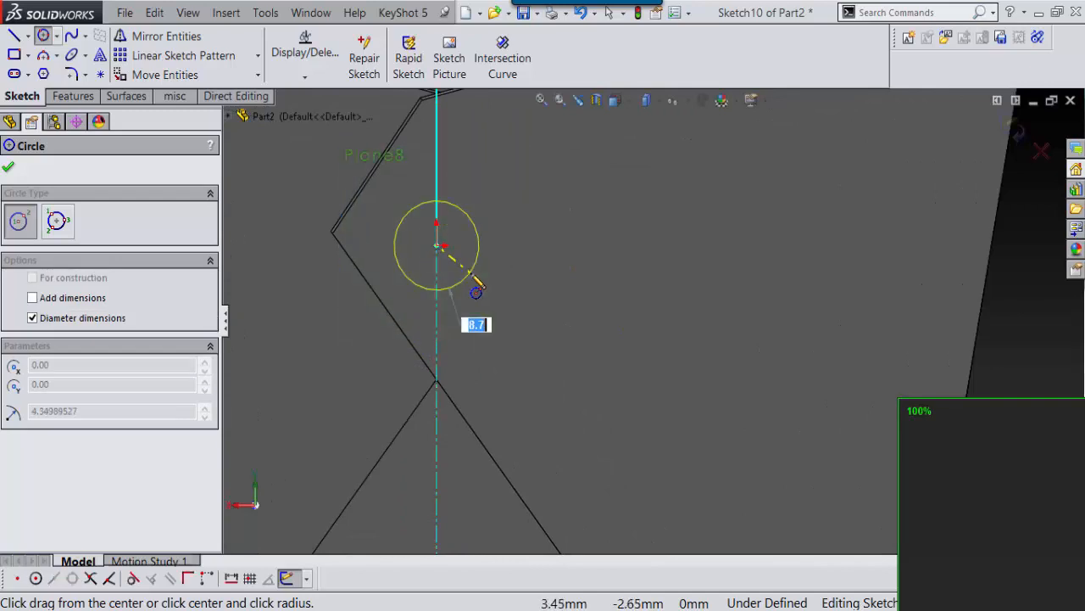
click(473, 295)
scroll(535, 314, up, 5)
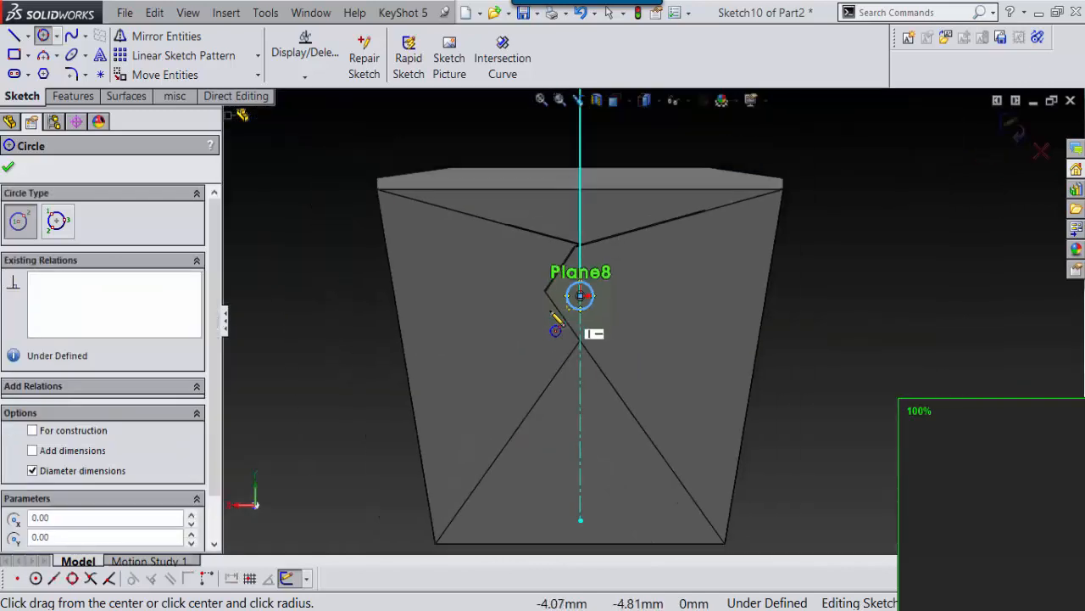
Finish the circle and exit the handle's profile sketch.
key(Escape)
mouse_move(894, 215)
right_down()
mouse_move(871, 217)
mouse_move(819, 297)
right_up()
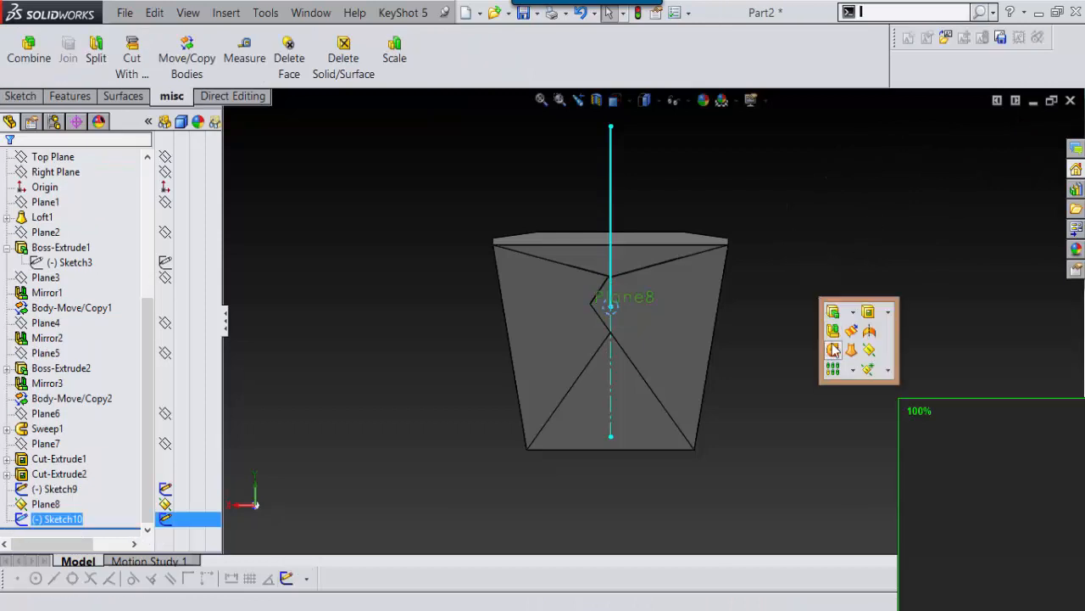
click(852, 313)
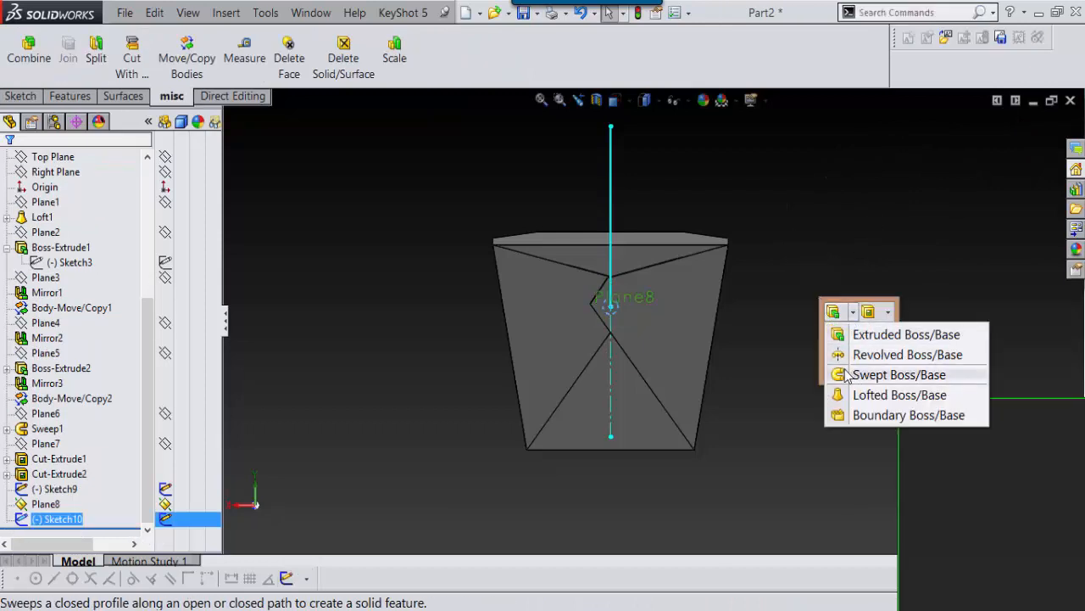
click(899, 375)
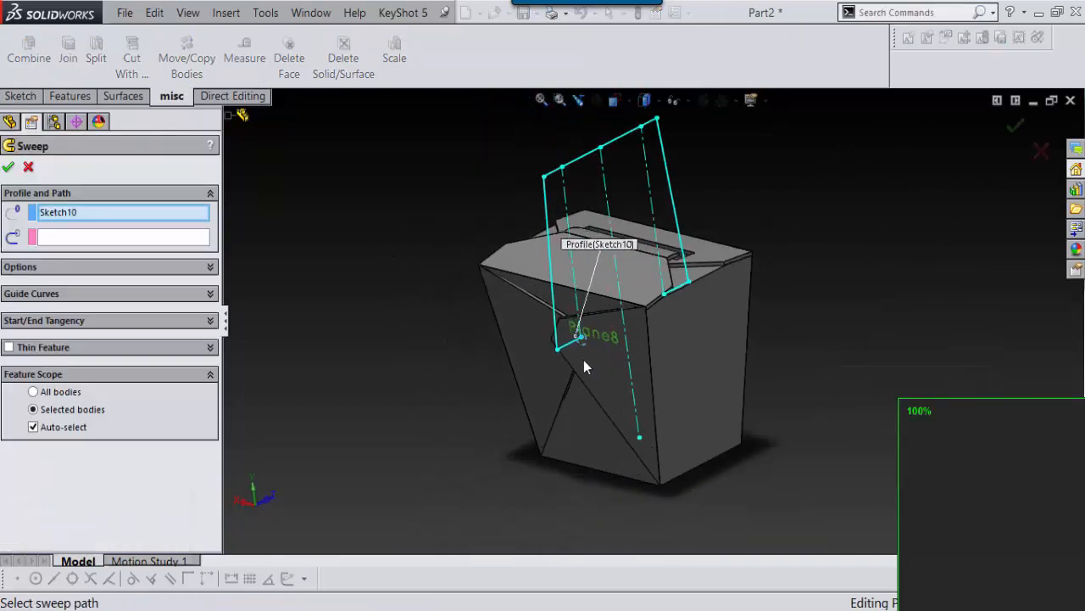
scroll(602, 331, down, 3)
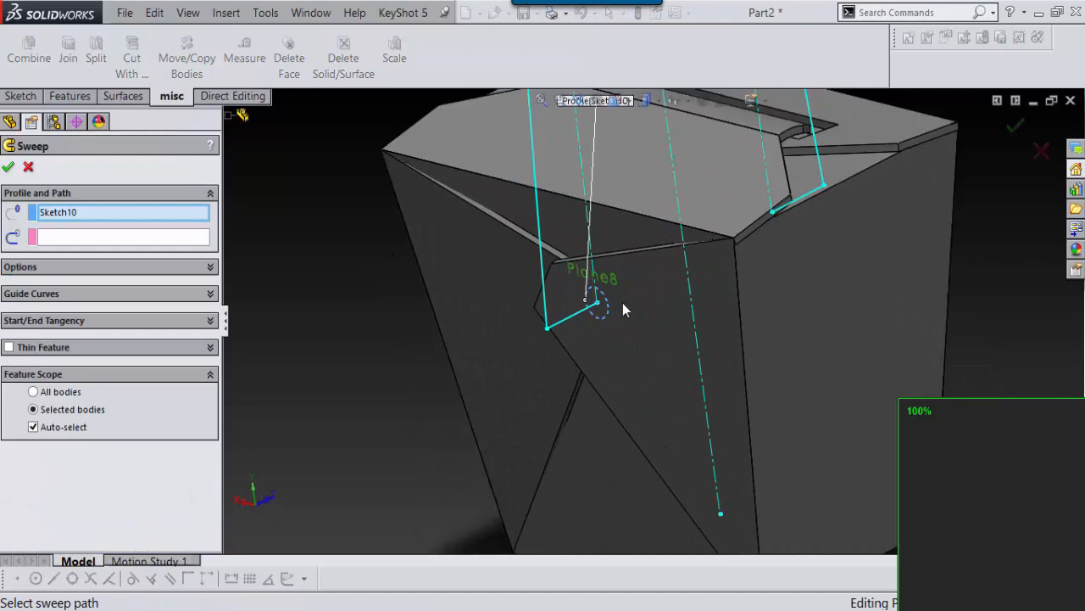
click(545, 288)
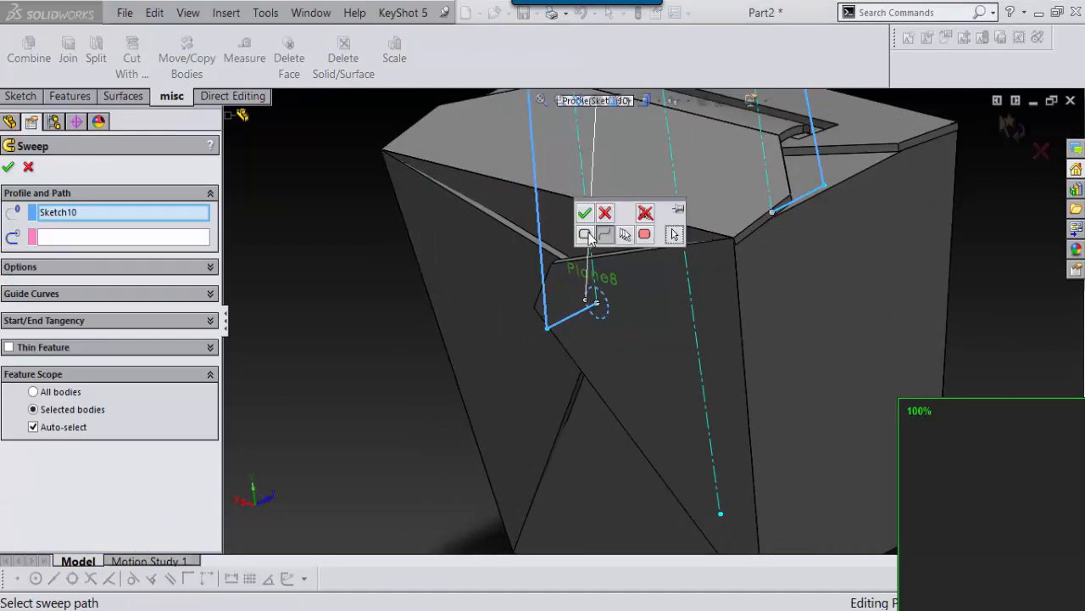
click(585, 213)
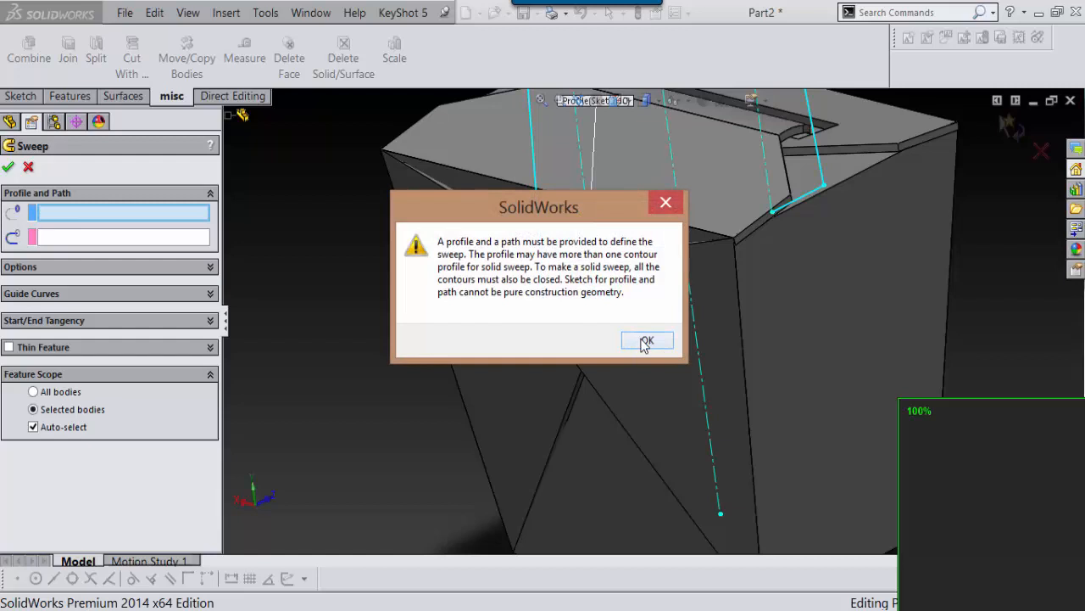
click(646, 341)
right_click(83, 221)
click(150, 227)
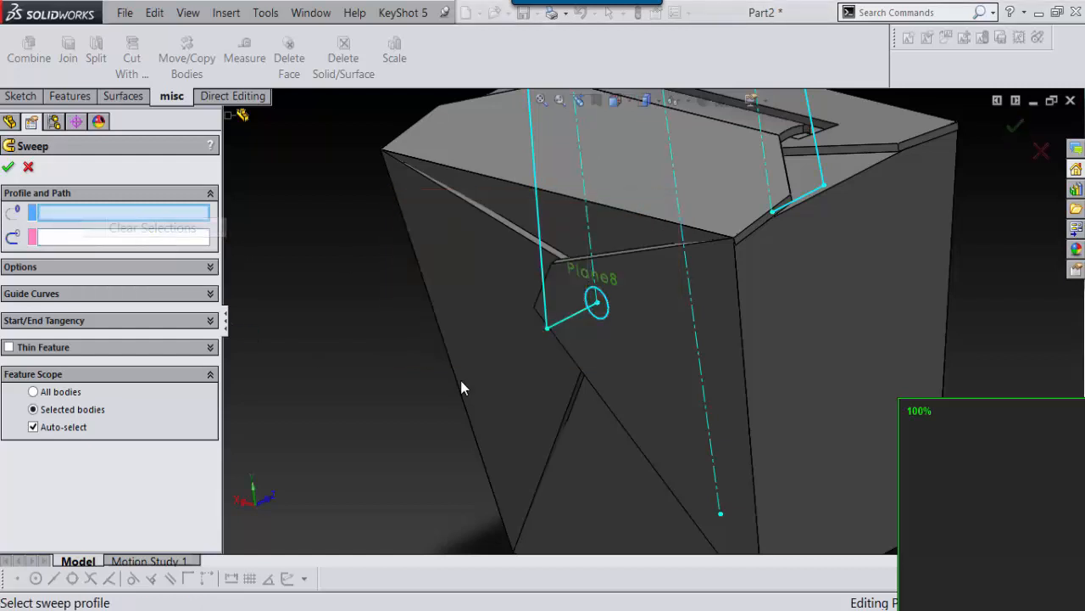
scroll(604, 298, down, 2)
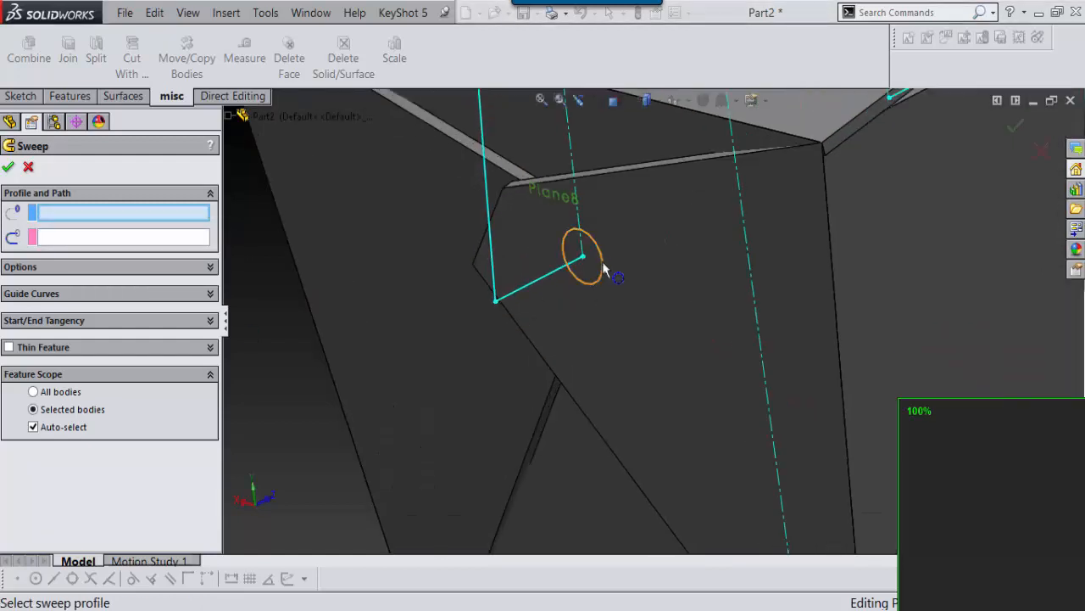
click(602, 267)
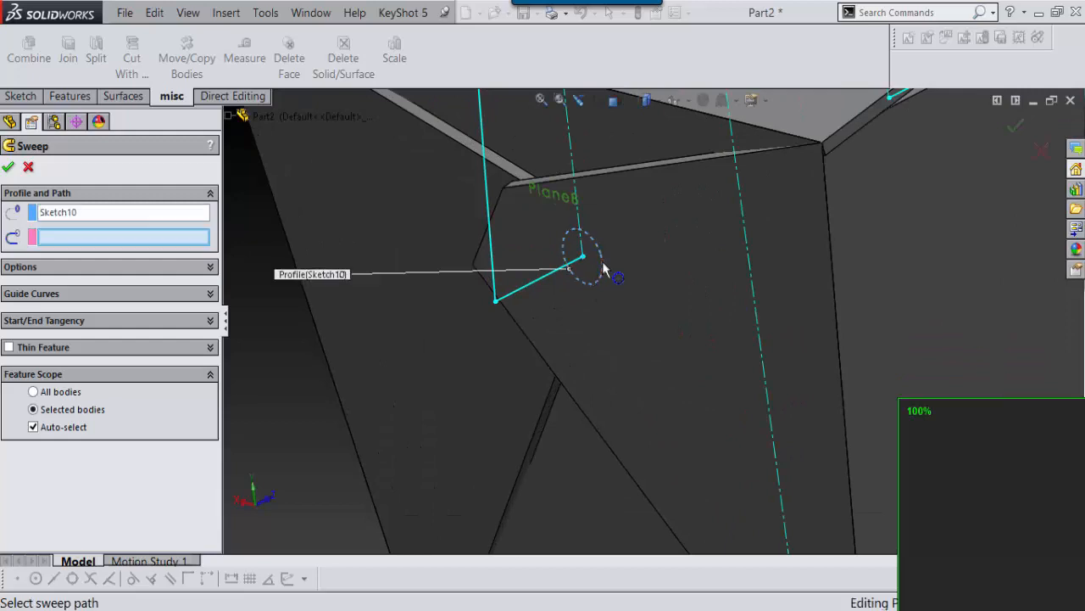
click(535, 280)
scroll(548, 291, up, 5)
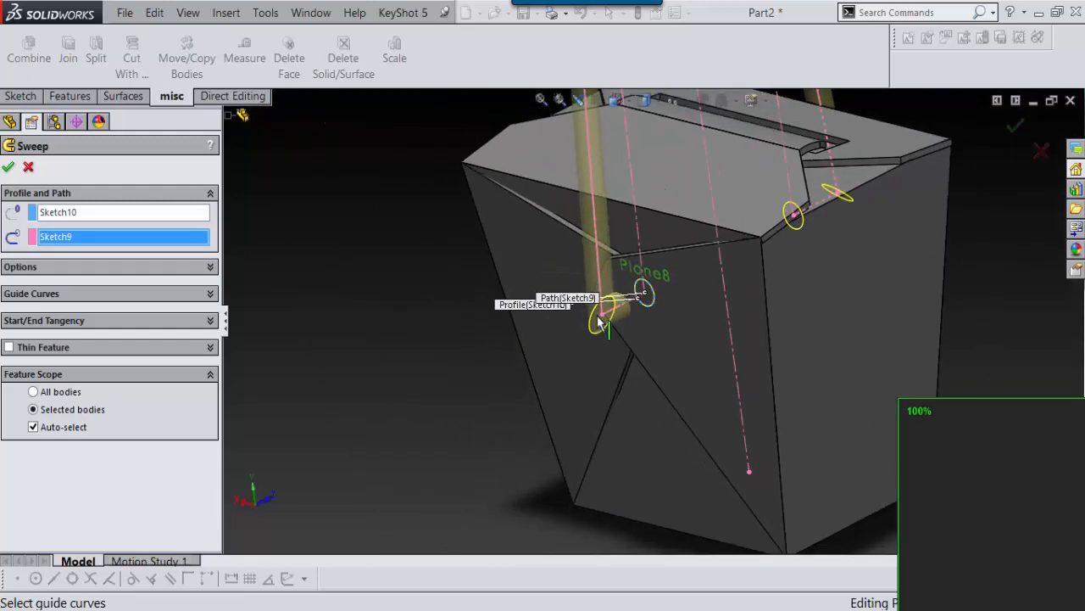
click(28, 167)
Reopen the handle path sketch and fillet the lower corner beside the circular profile with a 10 mm radius.
scroll(597, 271, down, 3)
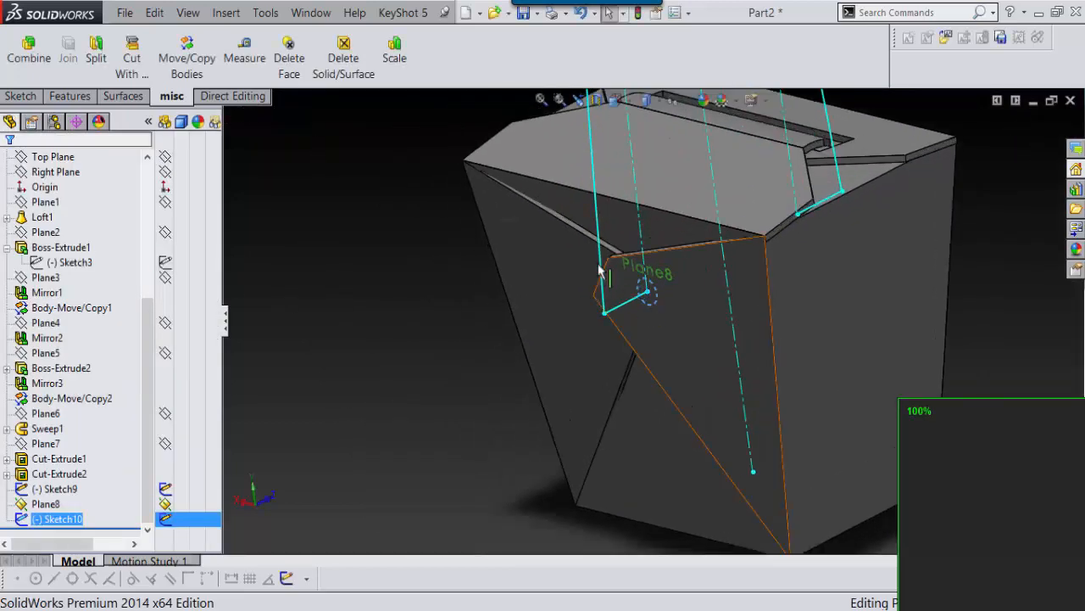
click(600, 255)
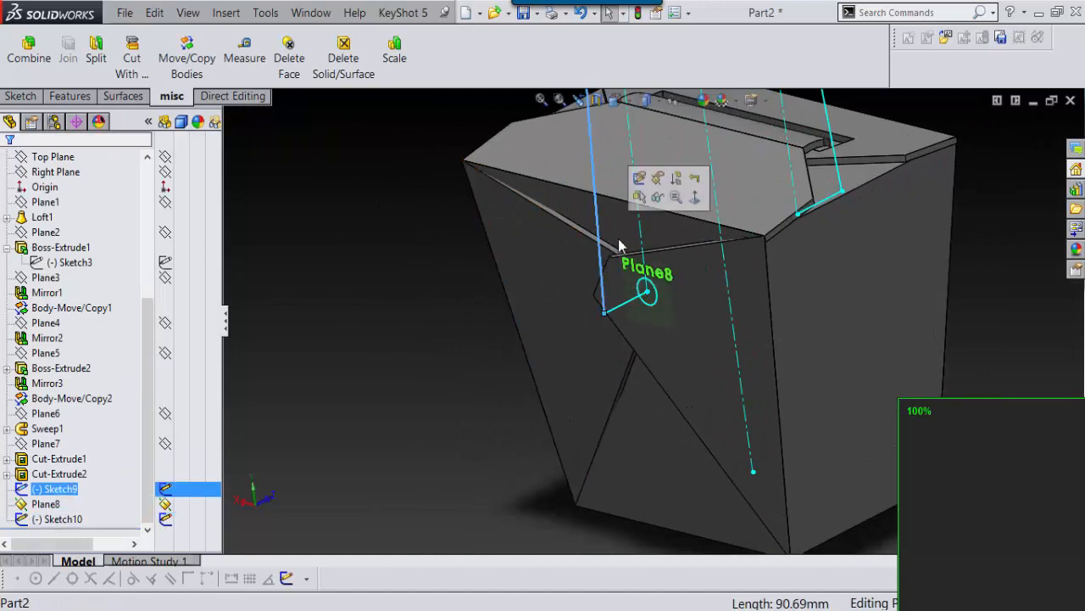
click(642, 179)
right_drag(472, 341, 402, 424)
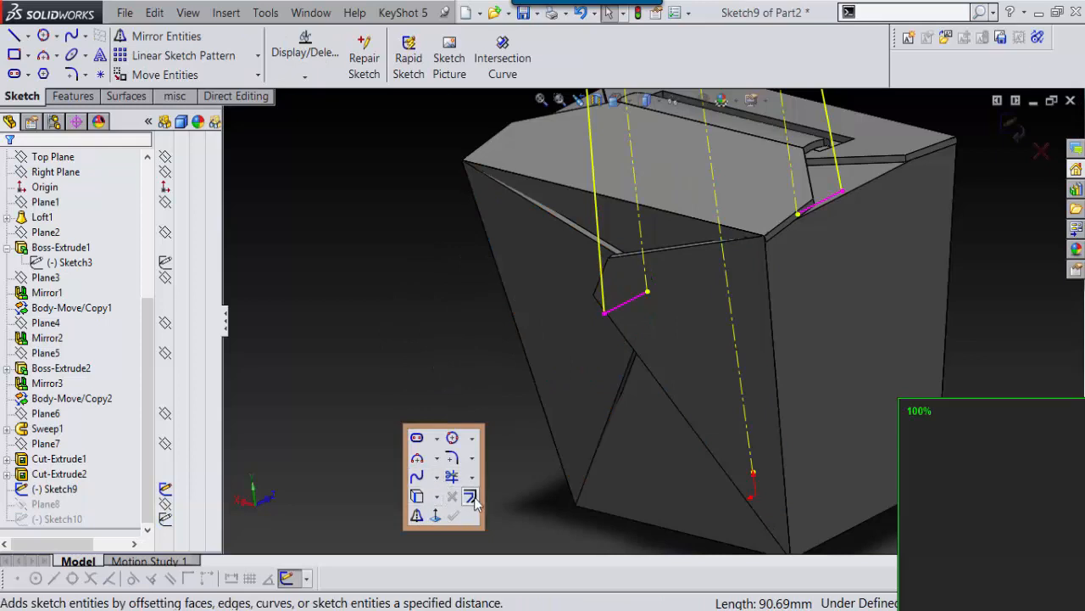
click(452, 458)
scroll(645, 273, down, 3)
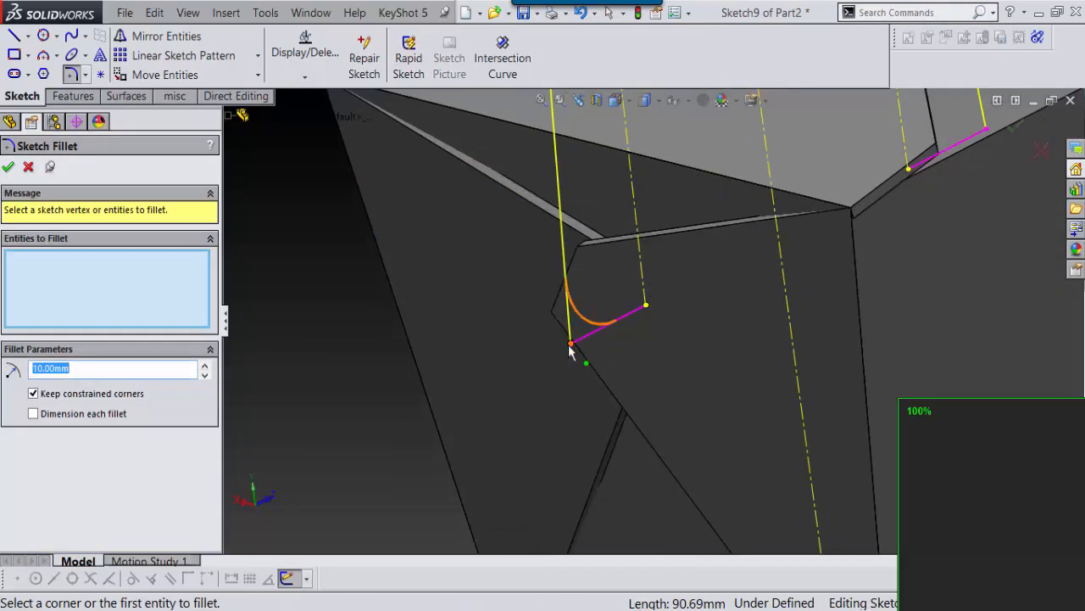
click(570, 346)
Fillet the two upper corners of the handle path at 10 mm, accepting that constrained geometry may move.
scroll(577, 350, up, 3)
middle_drag(581, 351, 642, 249)
scroll(656, 234, down, 5)
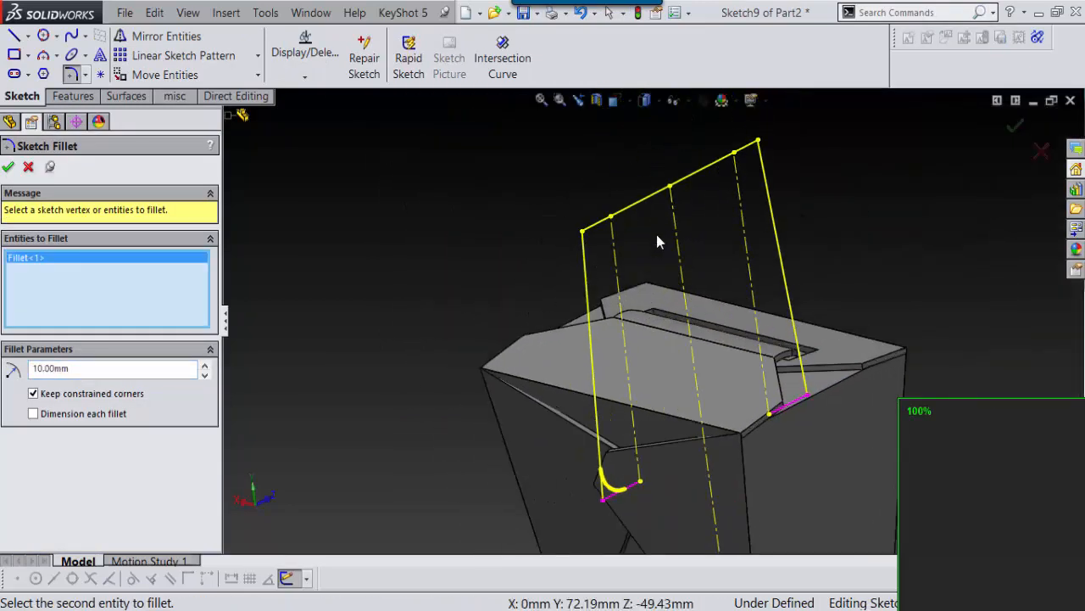
click(550, 245)
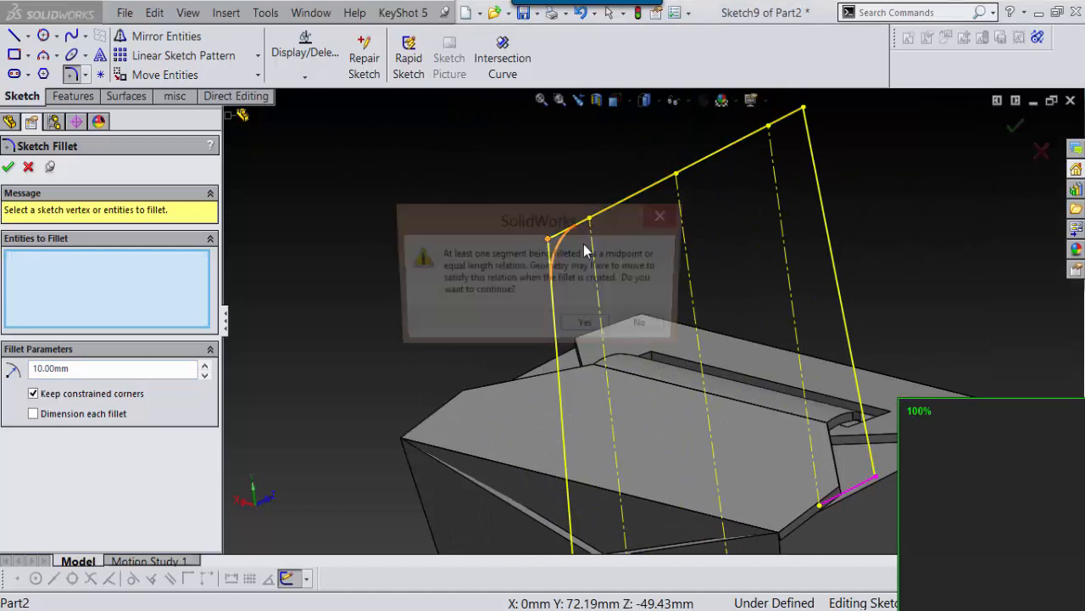
click(588, 326)
click(806, 108)
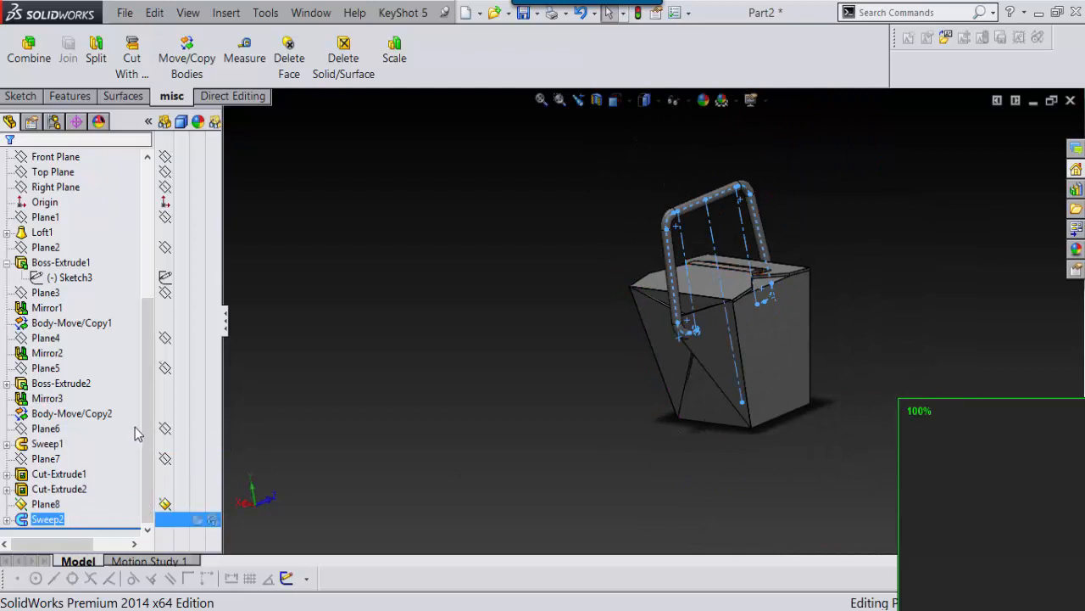
Edit the handle sweep's profile sketch, shrink the circle to about 4.4 mm in diameter, and exit the sketch.
click(7, 519)
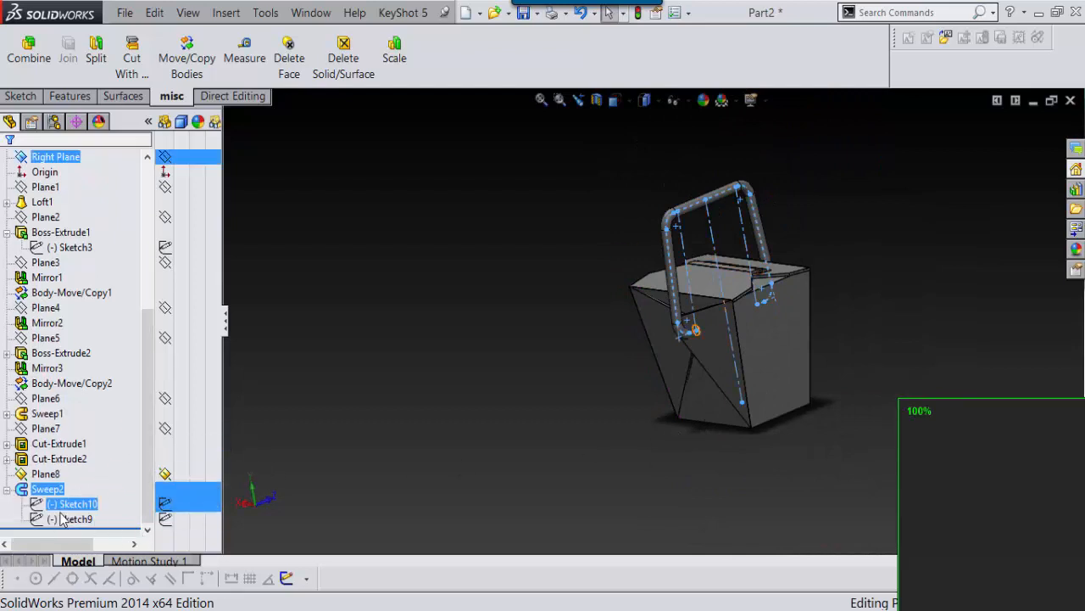
click(61, 506)
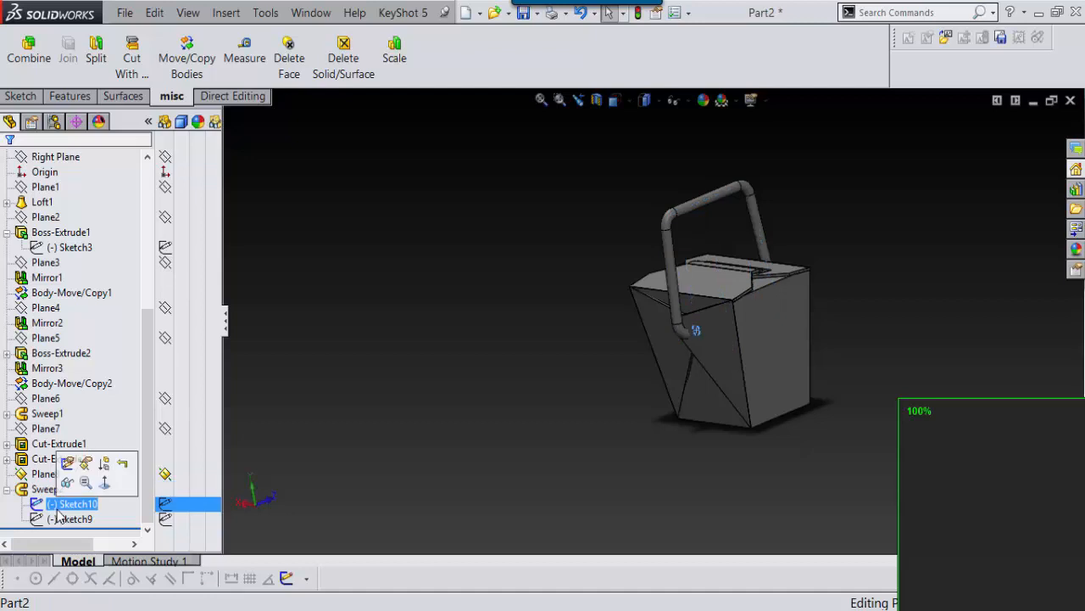
click(67, 464)
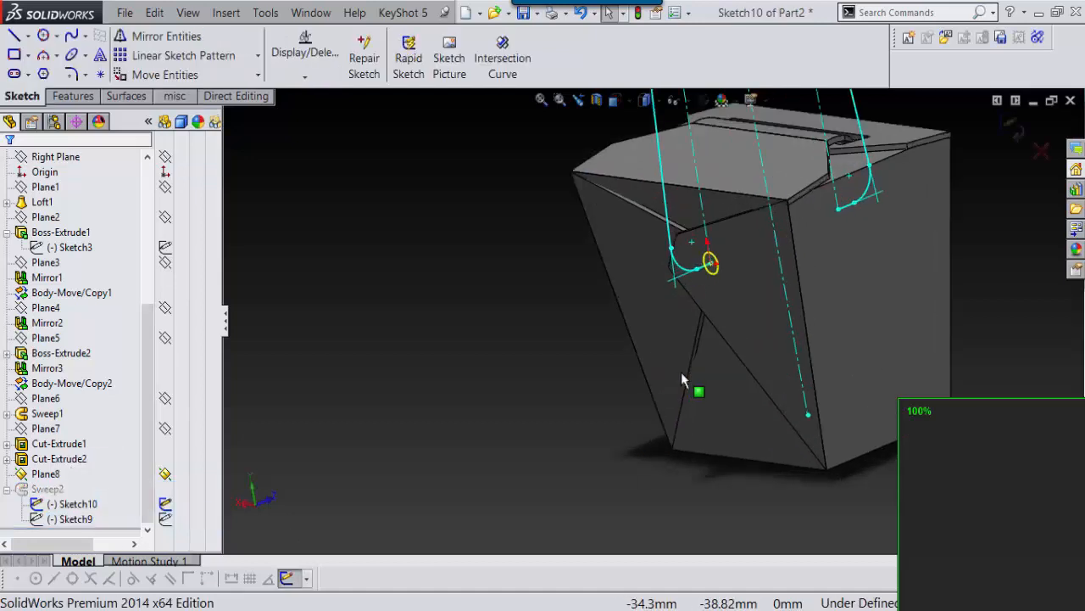
click(683, 253)
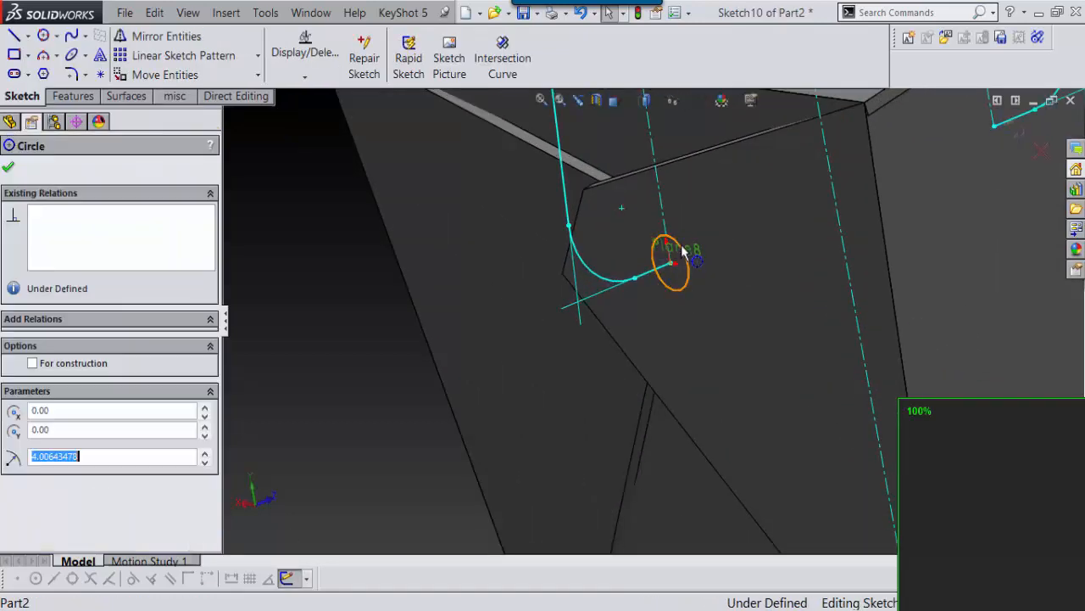
click(669, 263)
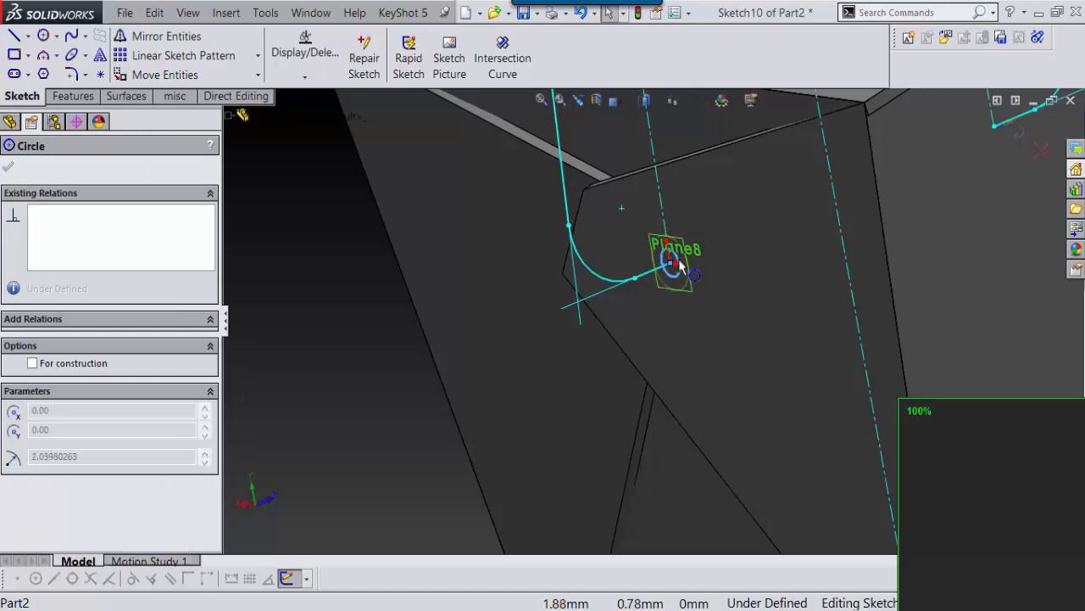
click(680, 267)
scroll(694, 283, up, 5)
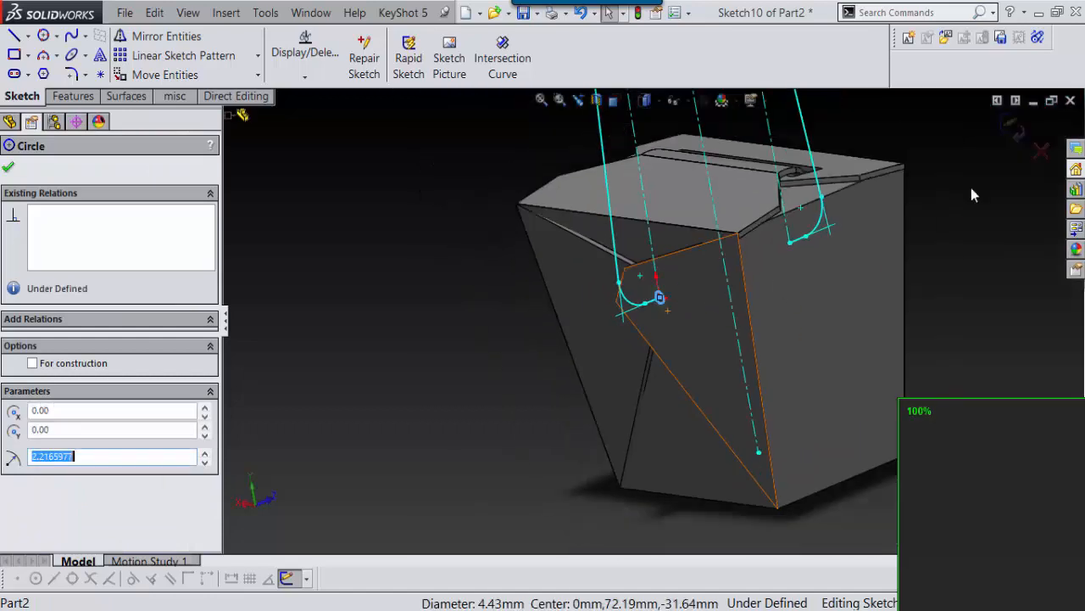
click(1023, 131)
Examine the thinner handle and the box's closed top from several angles.
scroll(896, 315, up, 4)
middle_drag(896, 315, 702, 223)
scroll(703, 255, down, 4)
scroll(712, 288, up, 5)
middle_drag(726, 355, 640, 332)
scroll(640, 331, down, 4)
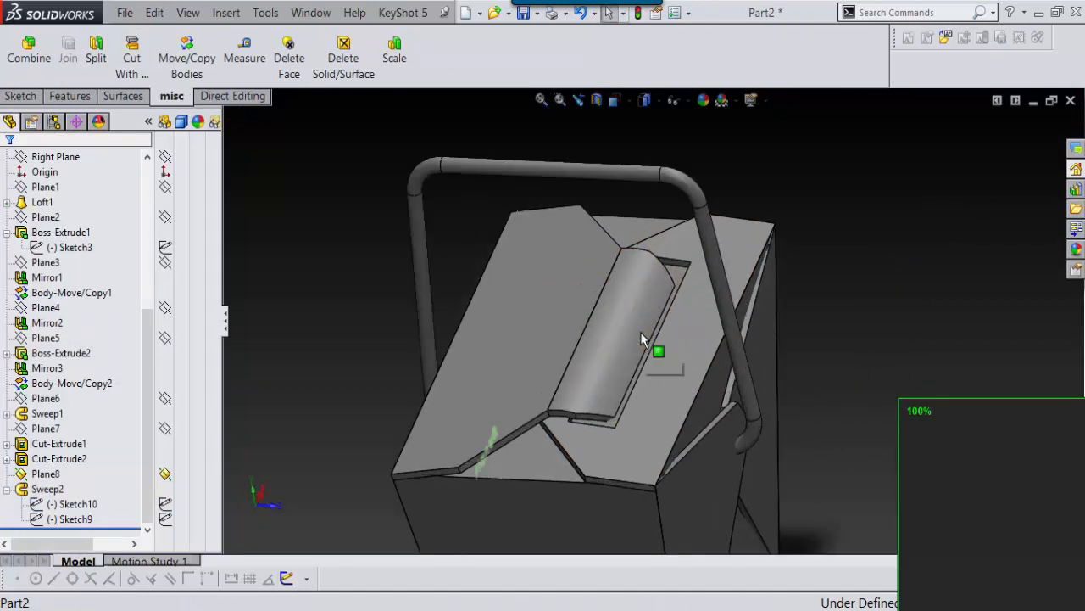
scroll(640, 332, up, 4)
right_drag(858, 228, 782, 301)
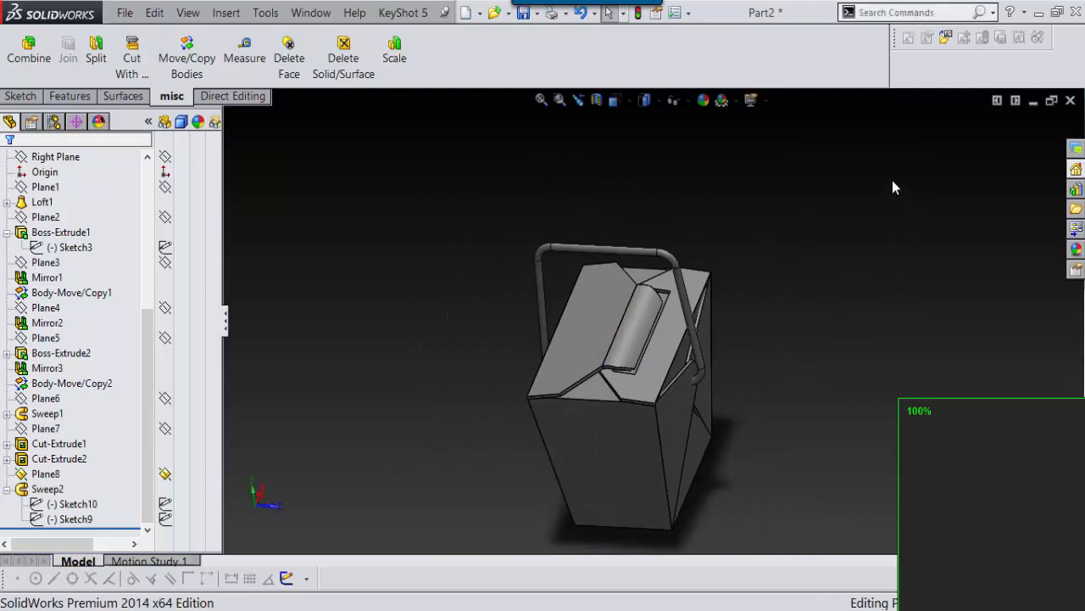
middle_drag(689, 307, 469, 248)
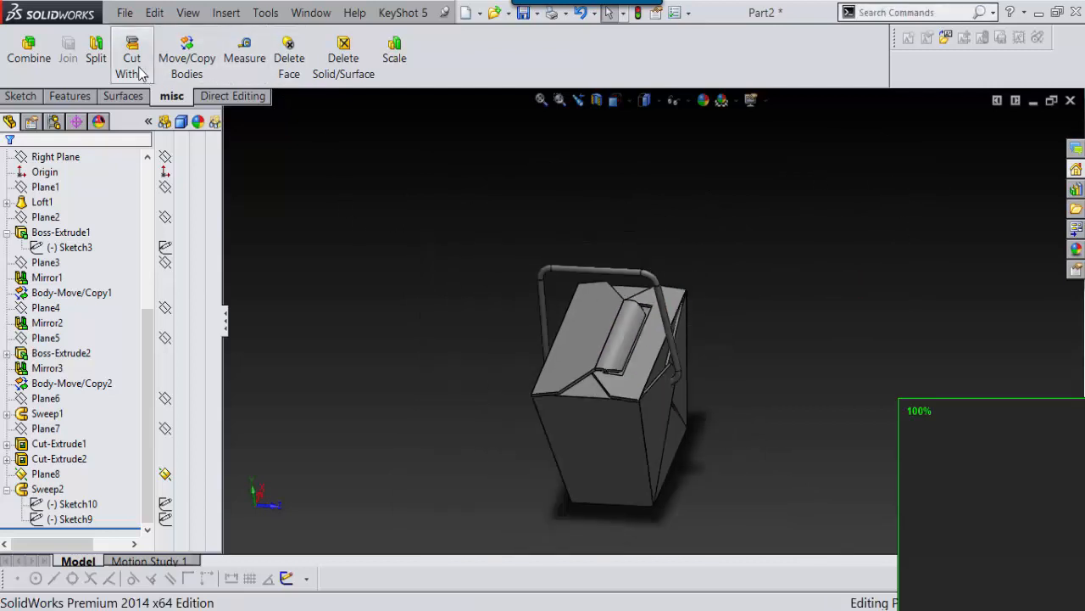
Combine the curved closing tab and its adjoining top flap into one body with the Add operation.
click(31, 50)
scroll(625, 404, down, 5)
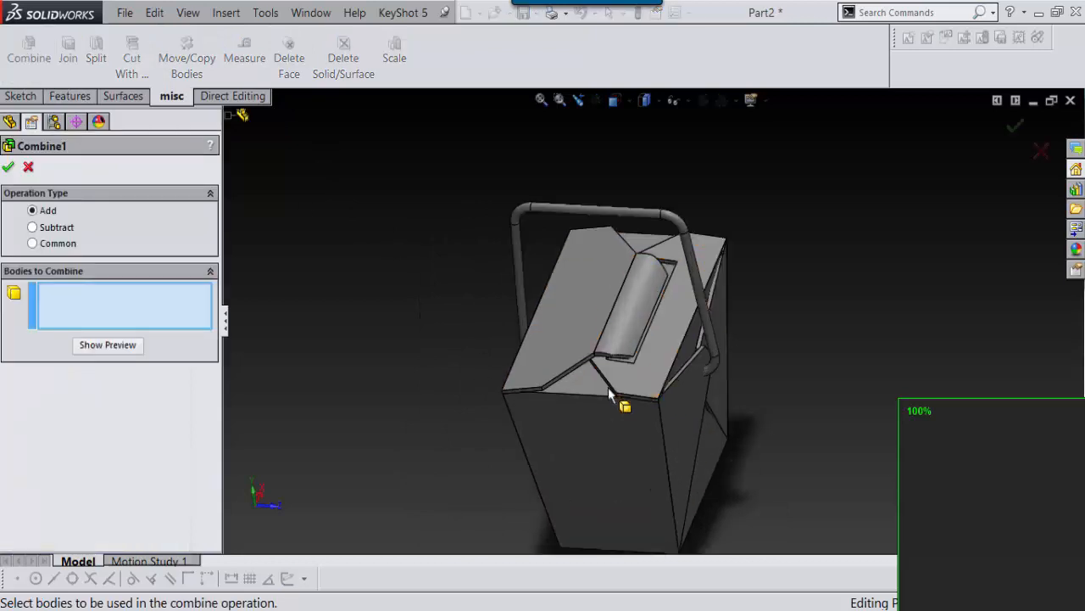
click(649, 281)
click(574, 256)
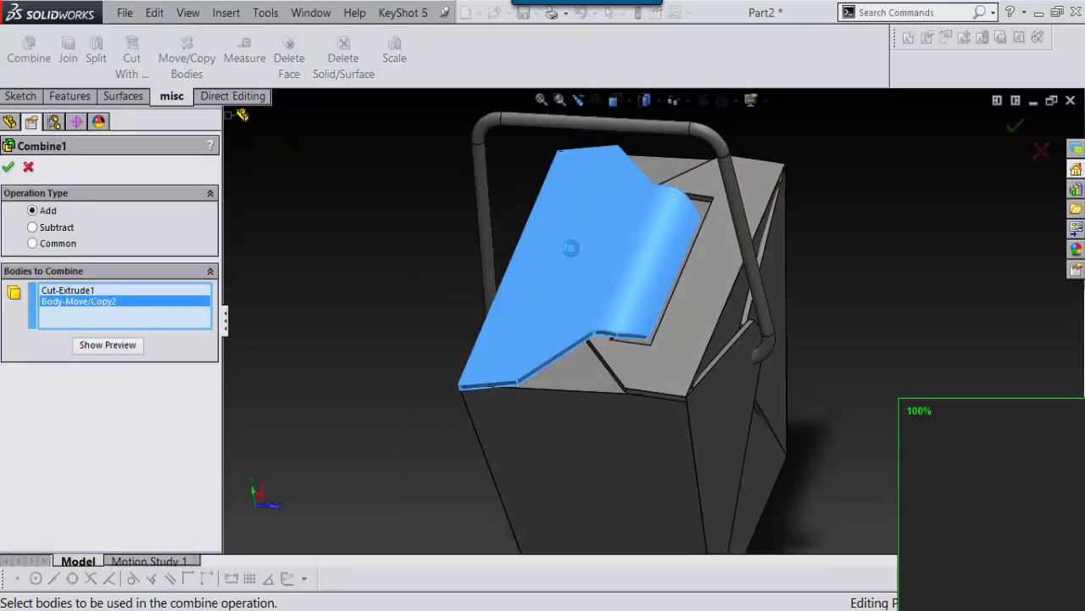
key(Return)
middle_drag(571, 245, 678, 366)
scroll(669, 336, down, 3)
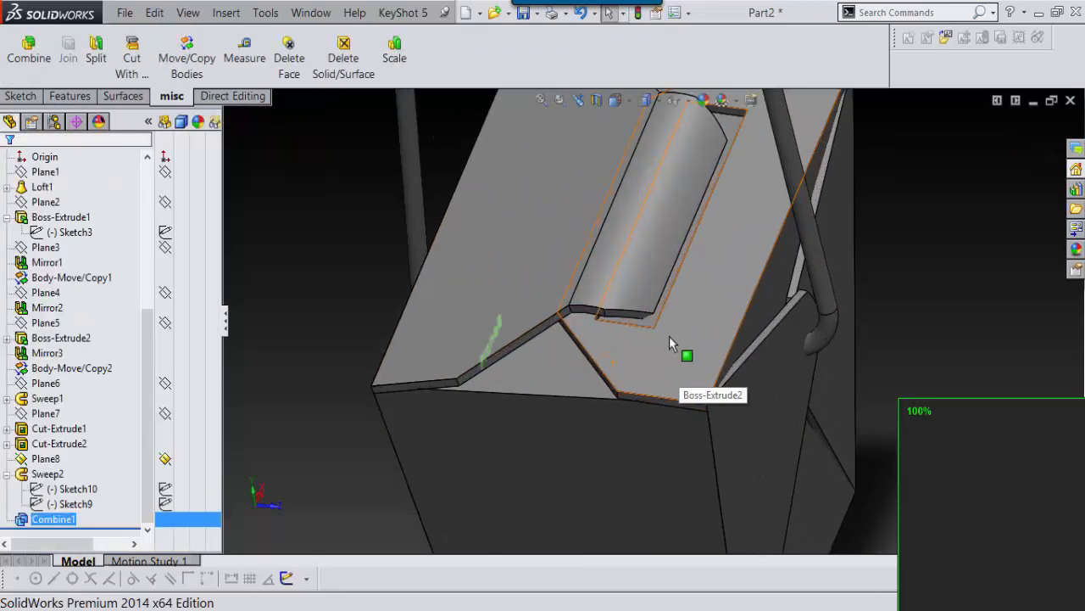
scroll(669, 336, up, 4)
scroll(688, 327, down, 4)
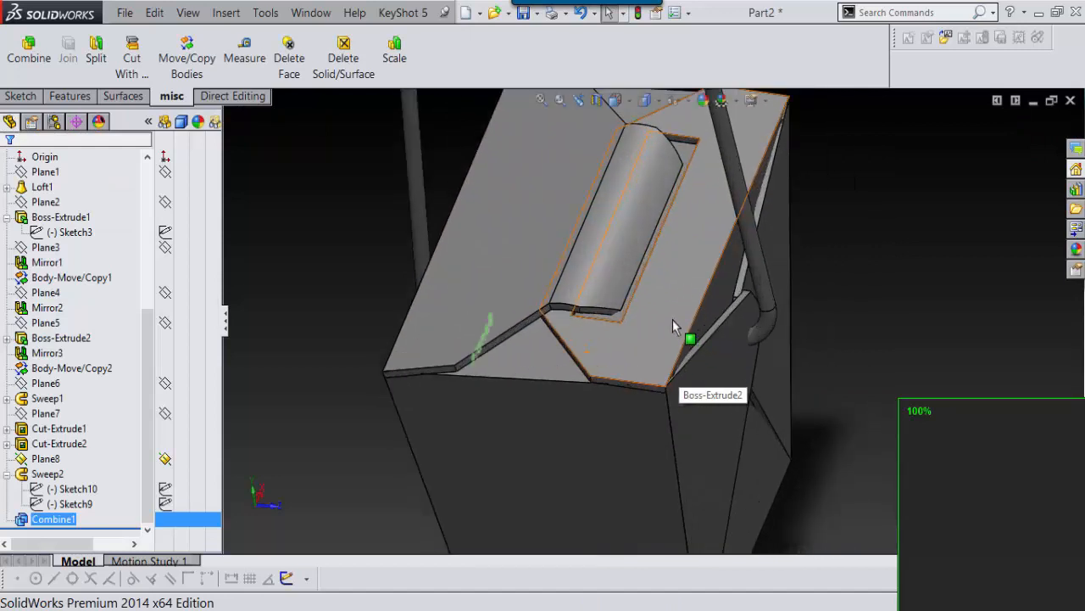
click(668, 317)
click(846, 202)
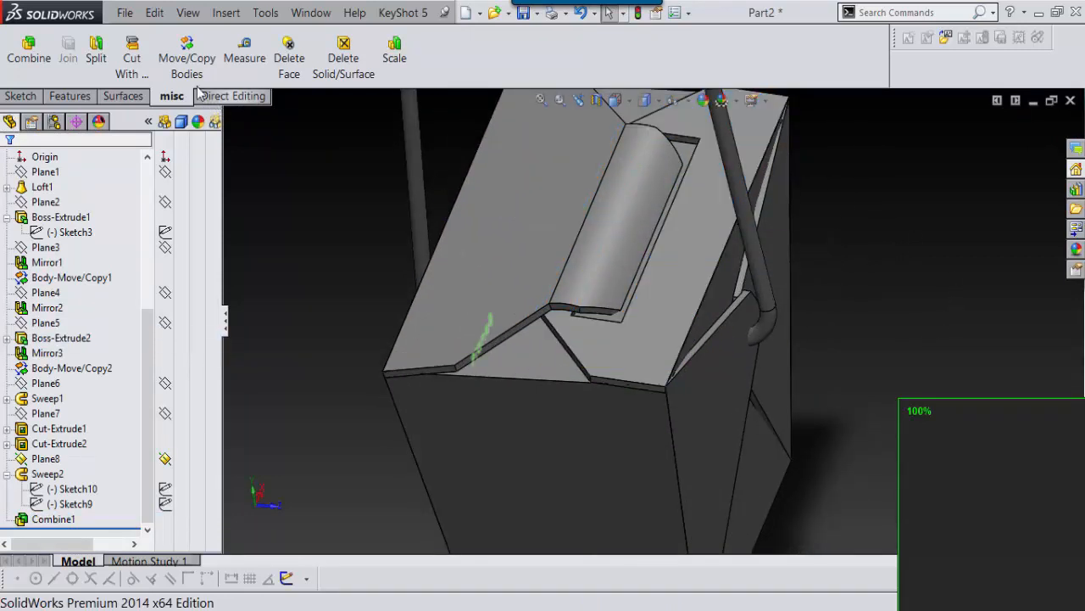
click(187, 51)
click(667, 330)
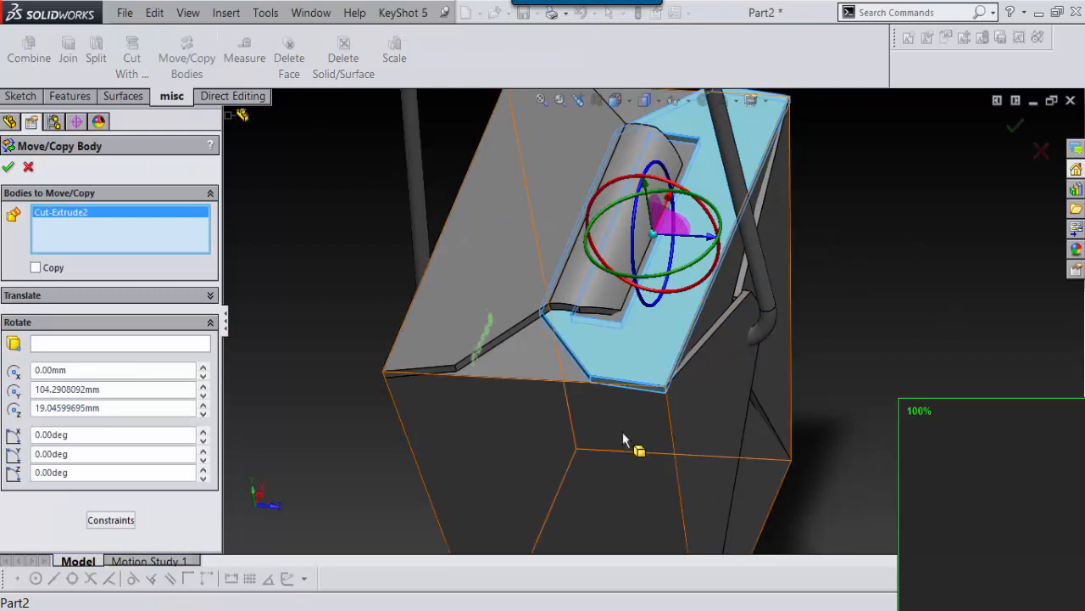
click(625, 440)
right_click(625, 439)
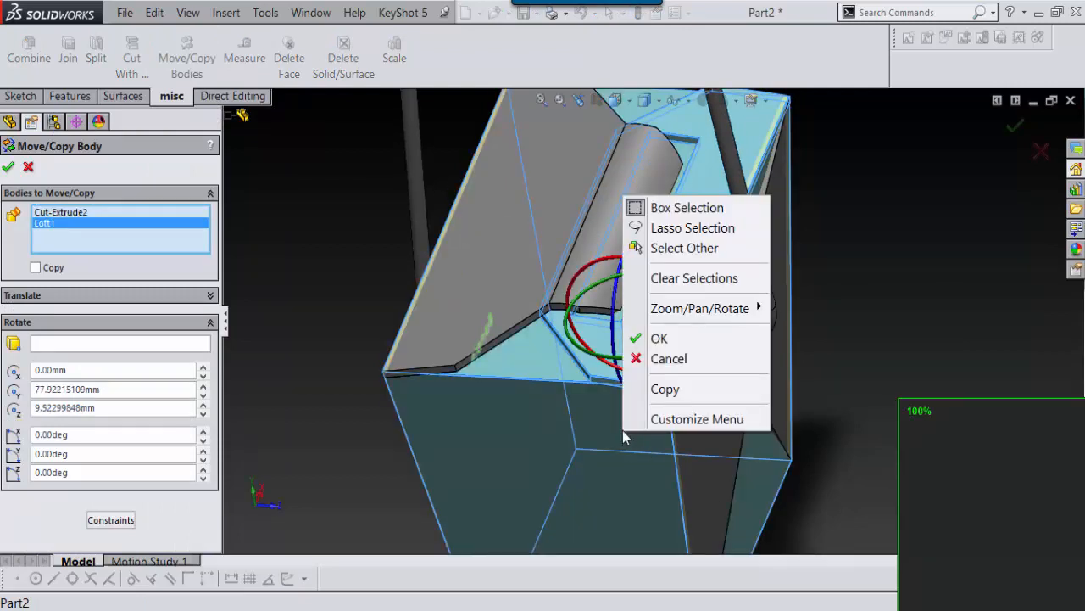
click(660, 338)
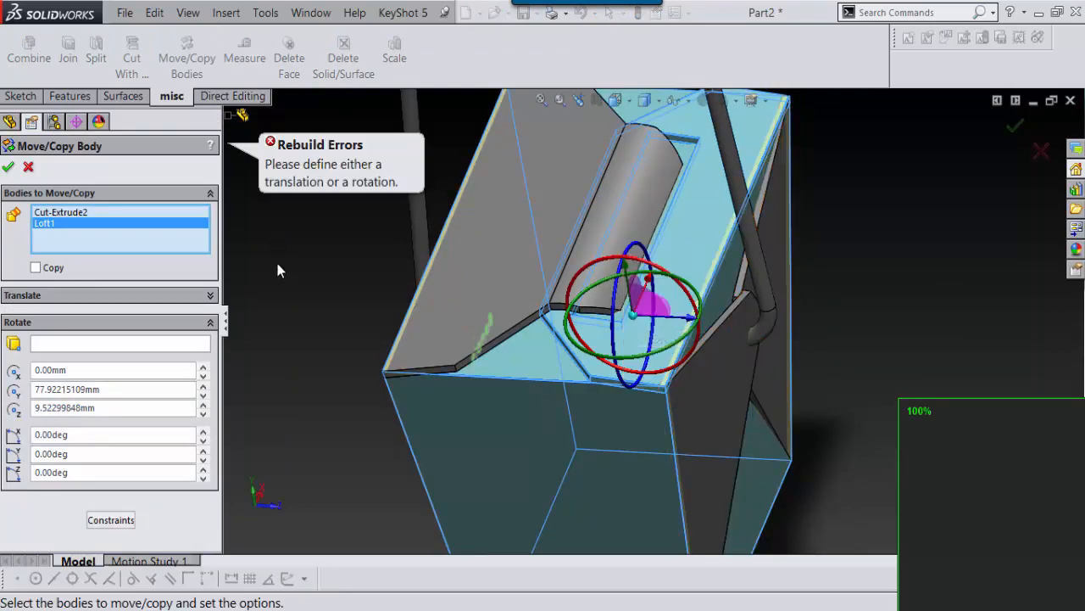
click(30, 167)
key(f)
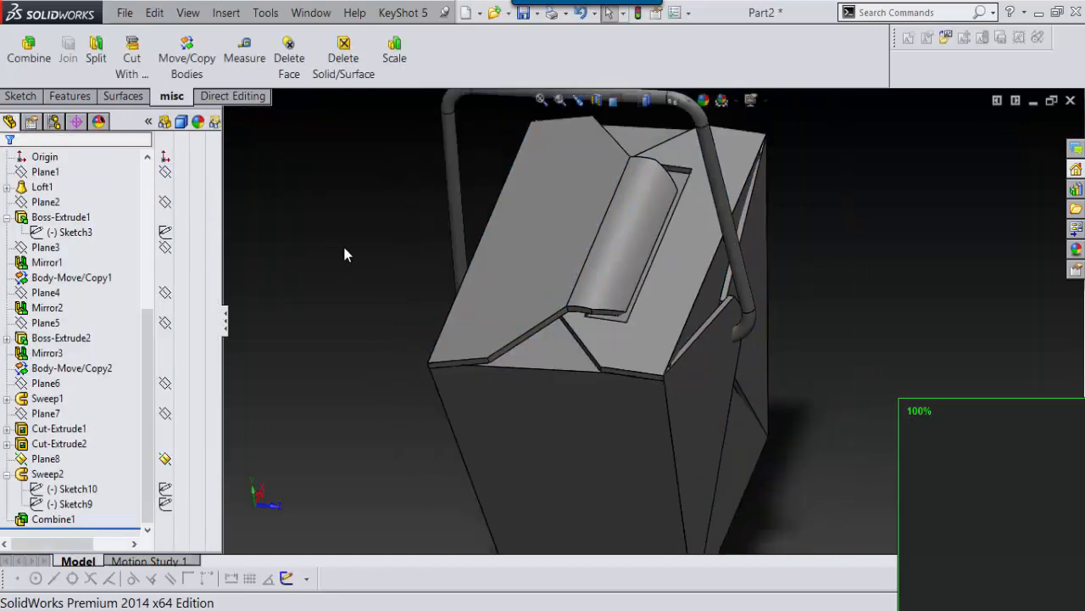
Combine the slotted top flap and the main box body into one body with the Add operation.
click(29, 51)
scroll(703, 346, down, 4)
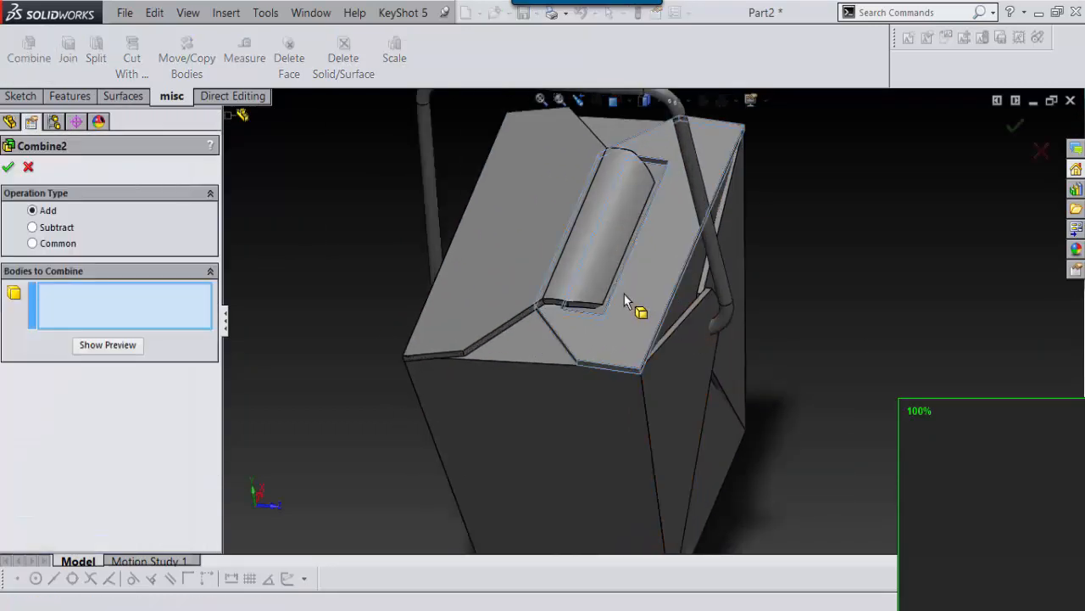
click(632, 310)
click(576, 436)
key(Return)
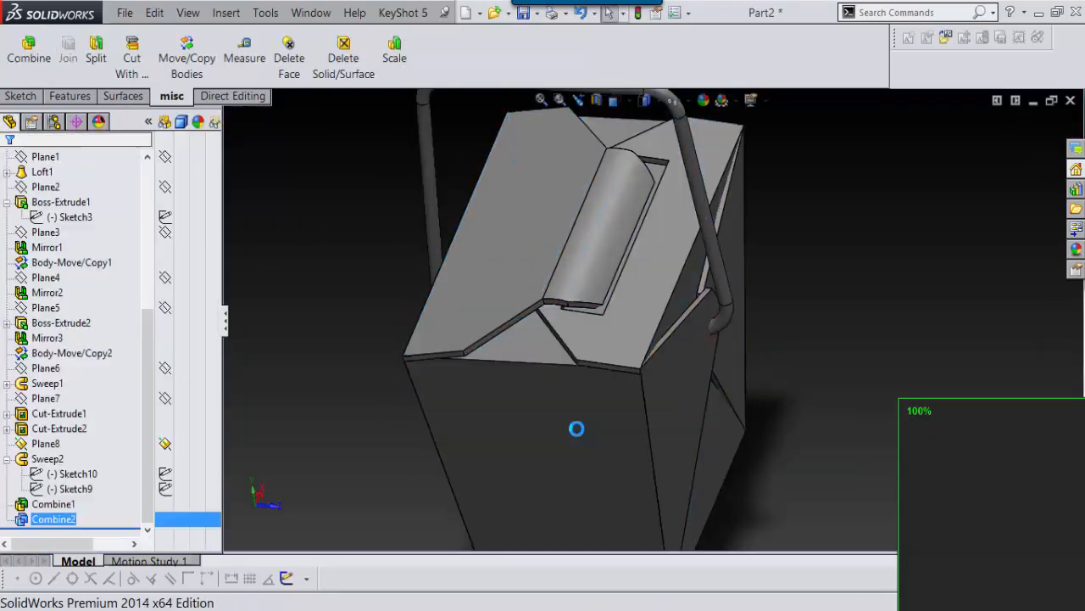
Combine the original extruded triangular side flap with the main box body using the Add operation.
click(29, 47)
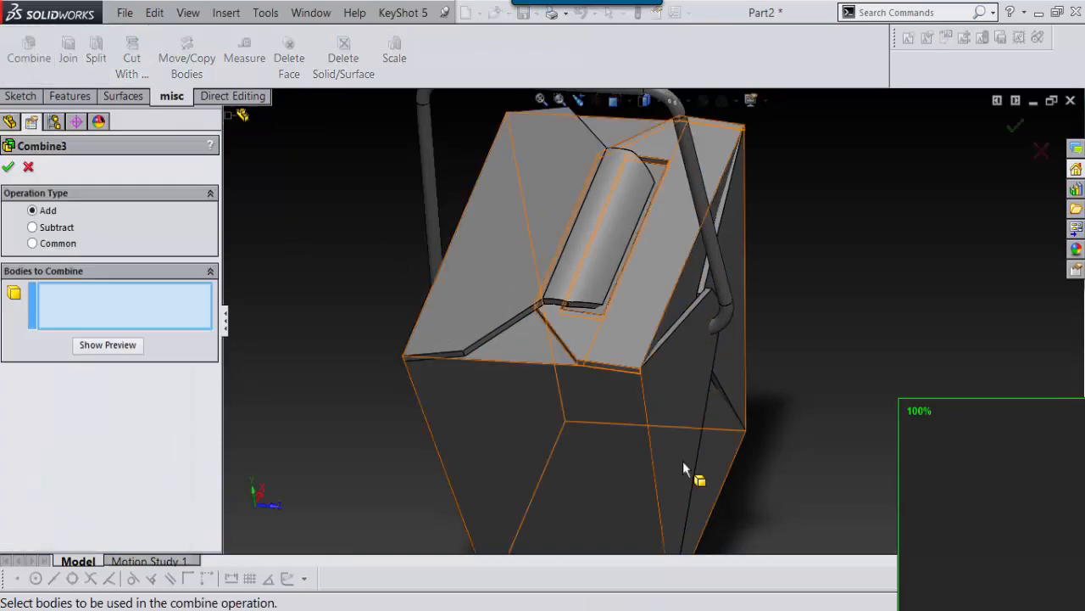
scroll(693, 441, down, 4)
click(661, 355)
scroll(660, 361, up, 4)
click(584, 376)
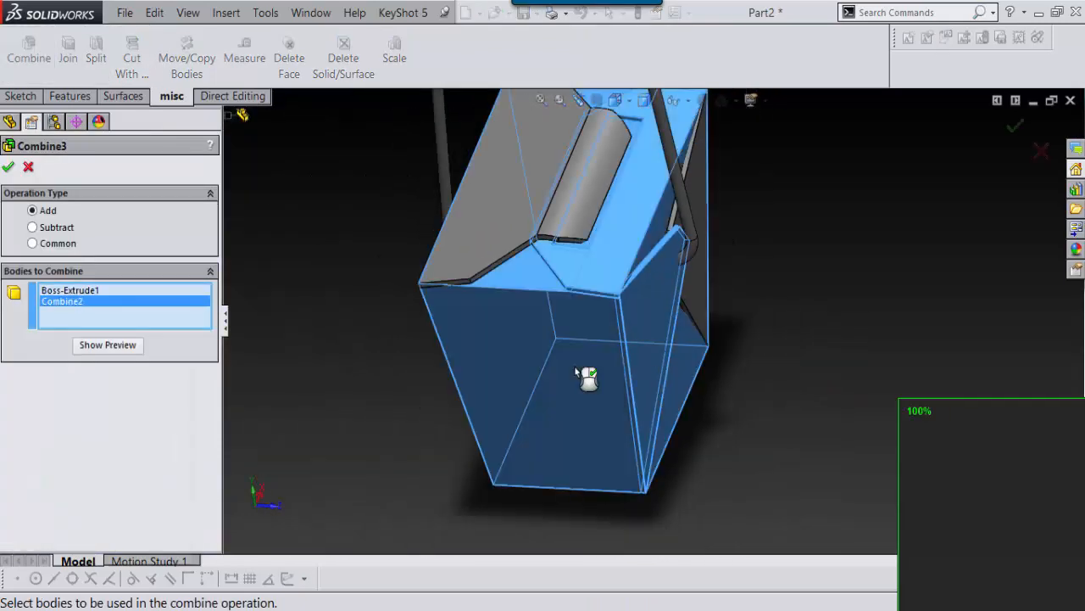
key(Return)
Combine the mirrored triangular side flap, Body-Move/Copy1, with the main box body using the Add operation.
middle_drag(709, 346, 634, 408)
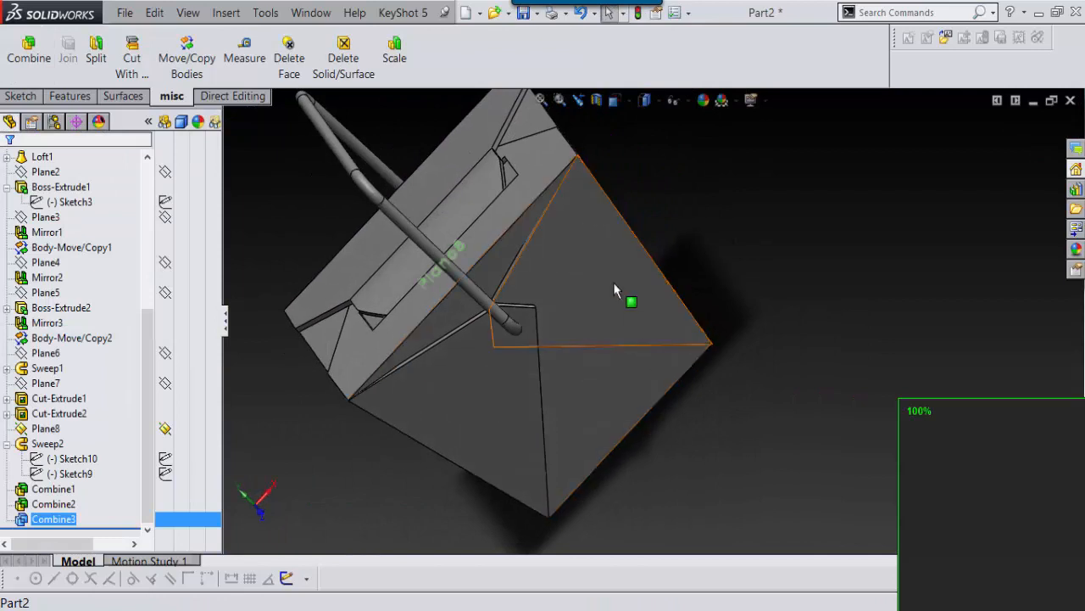
click(613, 283)
scroll(667, 265, up, 3)
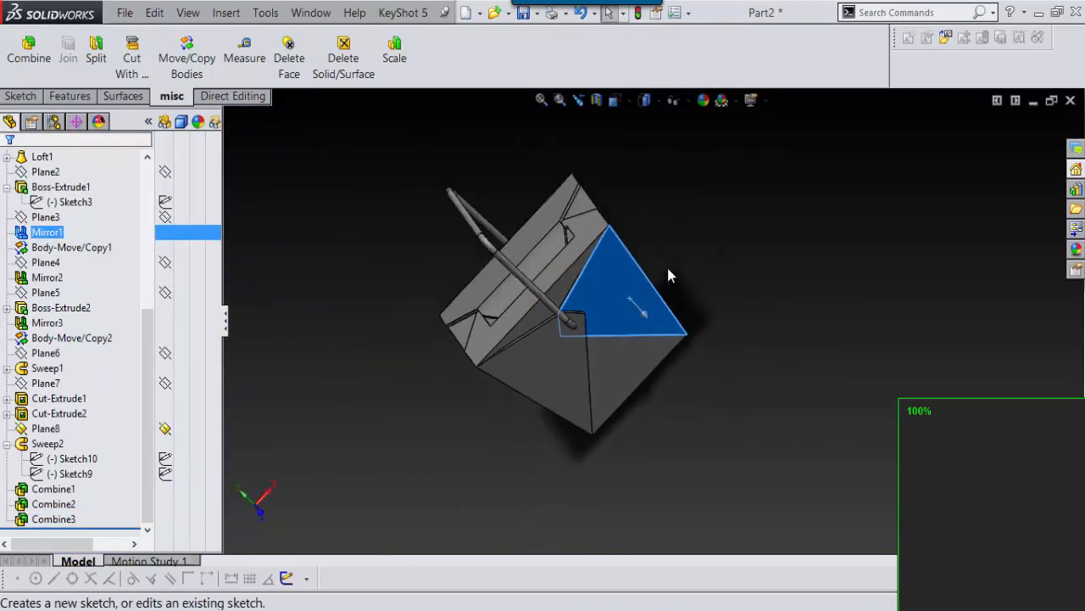
click(265, 167)
click(29, 47)
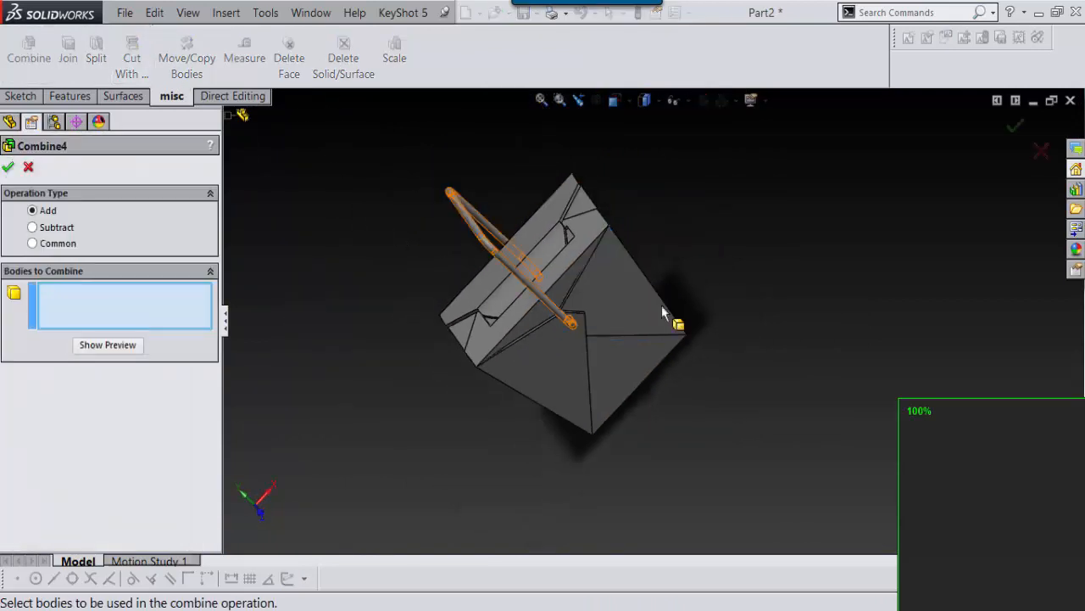
middle_drag(662, 305, 673, 341)
click(596, 341)
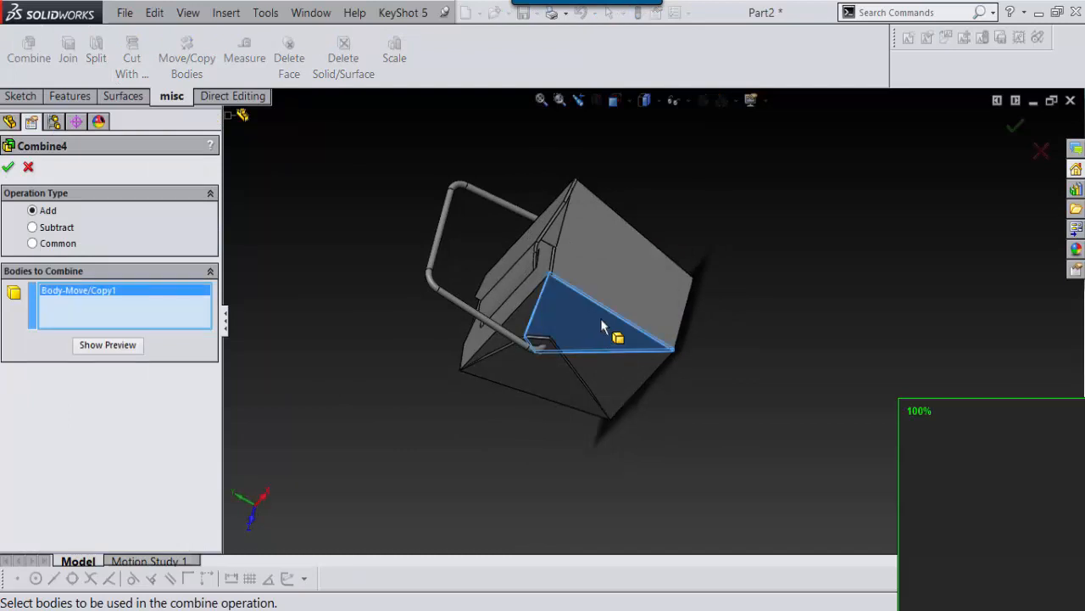
click(606, 266)
right_click(606, 266)
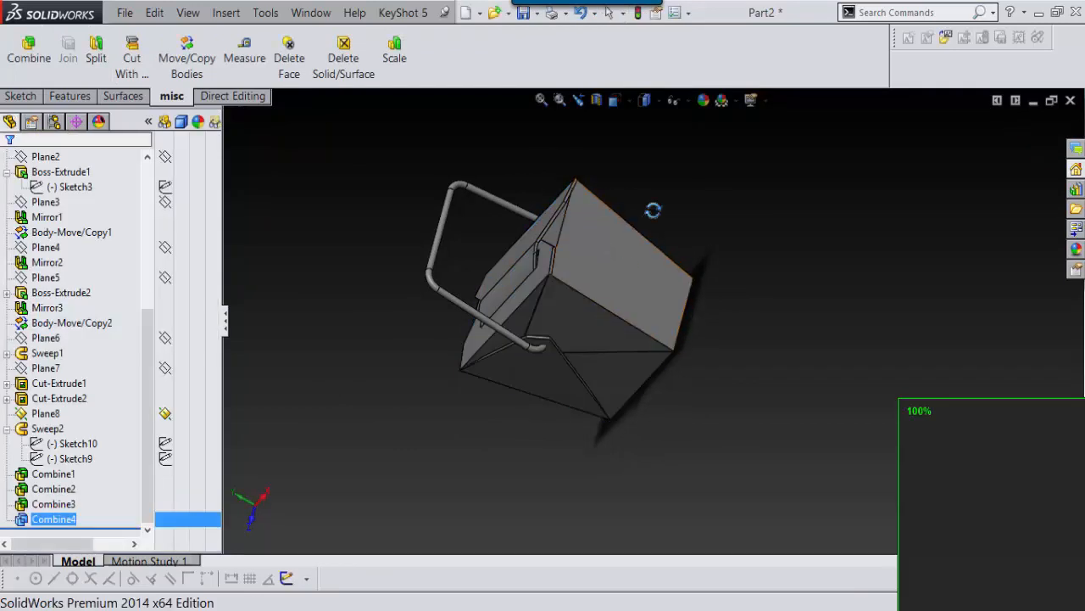
Examine the combined takeout box, its folded side flaps, closed top and wire handle from several angles.
middle_drag(650, 211, 653, 246)
scroll(587, 315, down, 2)
scroll(587, 315, up, 1)
scroll(644, 352, down, 4)
middle_drag(643, 352, 629, 396)
scroll(629, 397, up, 4)
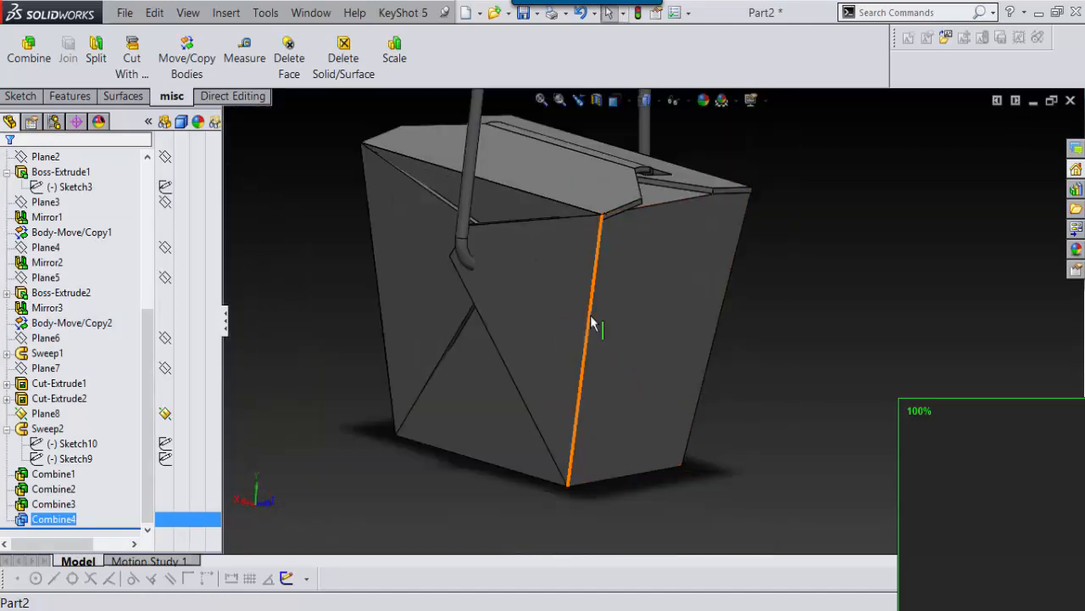
click(591, 318)
click(820, 304)
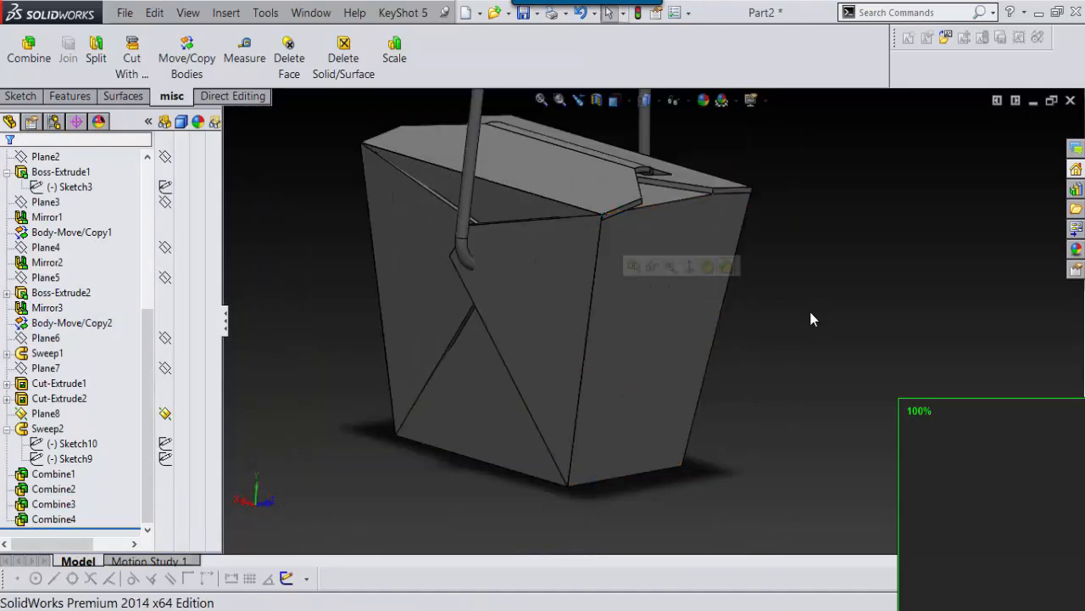
scroll(693, 252, up, 3)
middle_drag(680, 397, 777, 172)
scroll(665, 256, down, 3)
scroll(768, 206, up, 3)
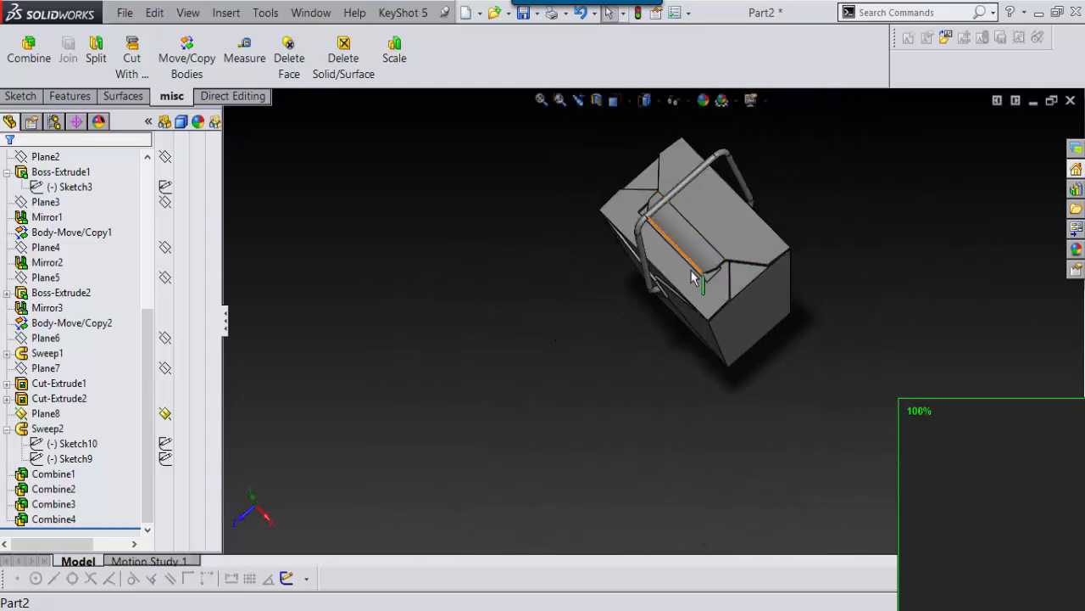
scroll(717, 267, down, 2)
scroll(720, 254, up, 3)
middle_drag(728, 207, 715, 378)
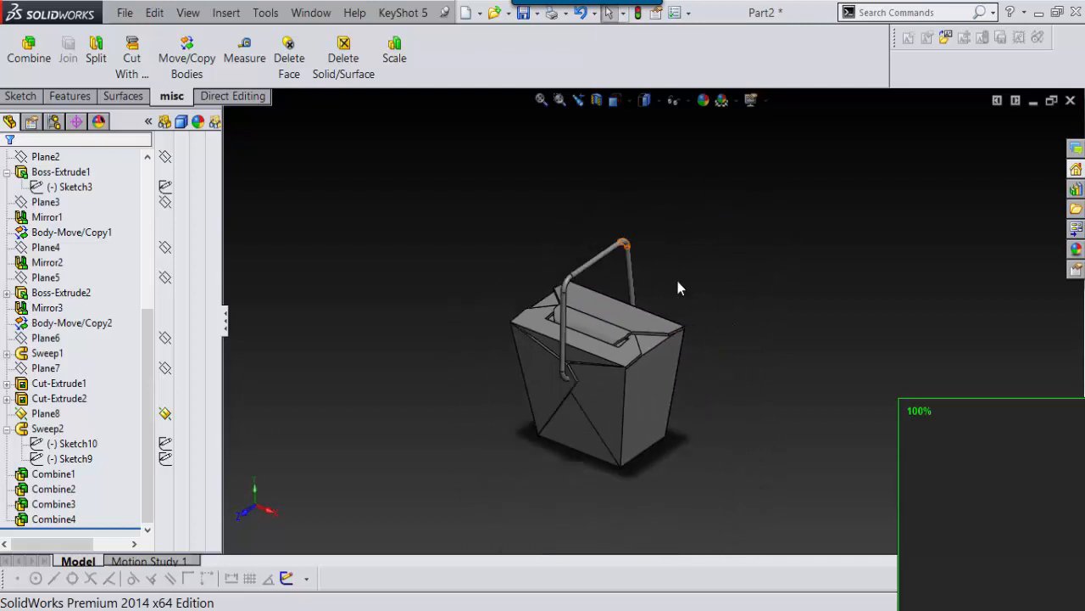
scroll(679, 279, down, 3)
scroll(678, 288, up, 3)
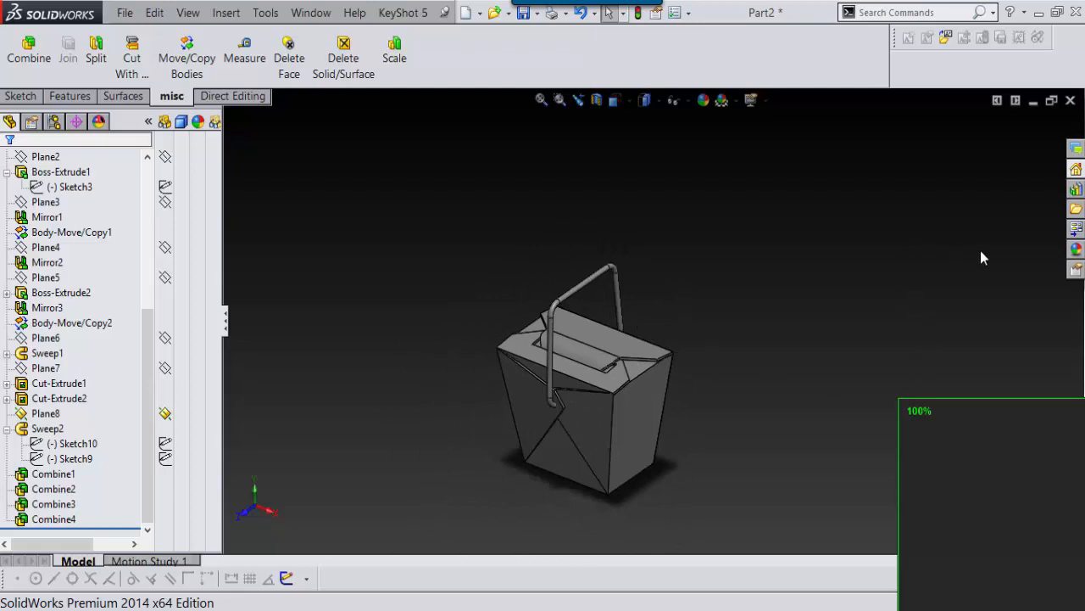
drag(1011, 479, 1084, 610)
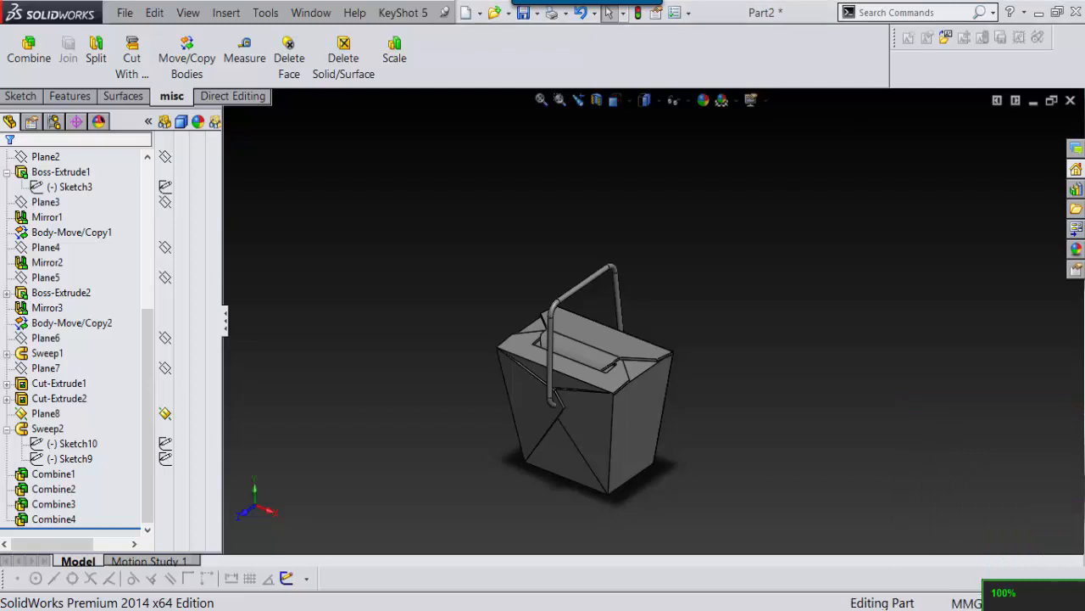
click(1017, 593)
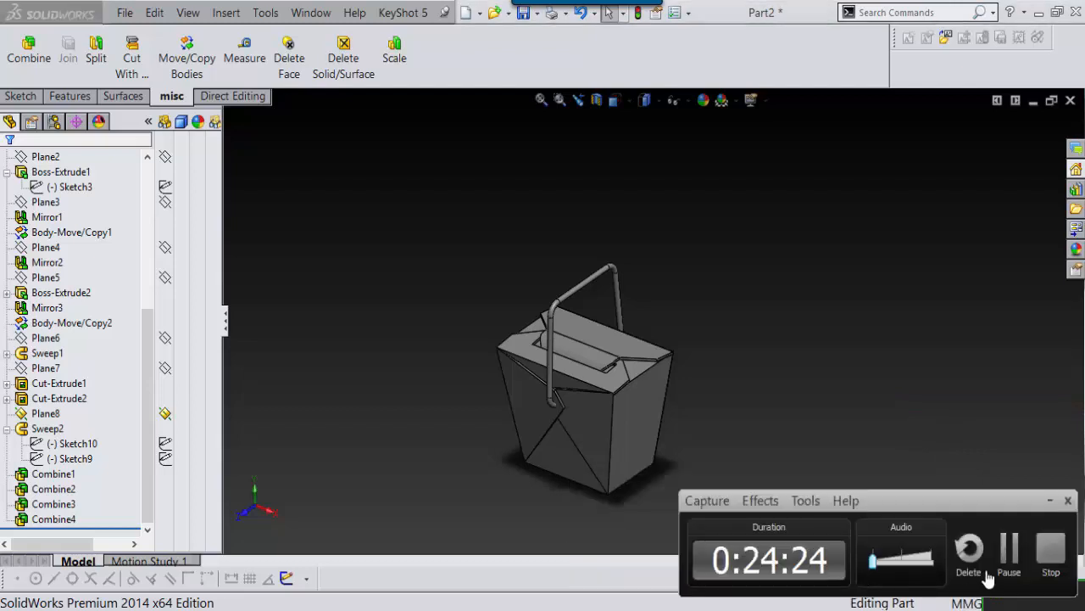
click(1049, 552)
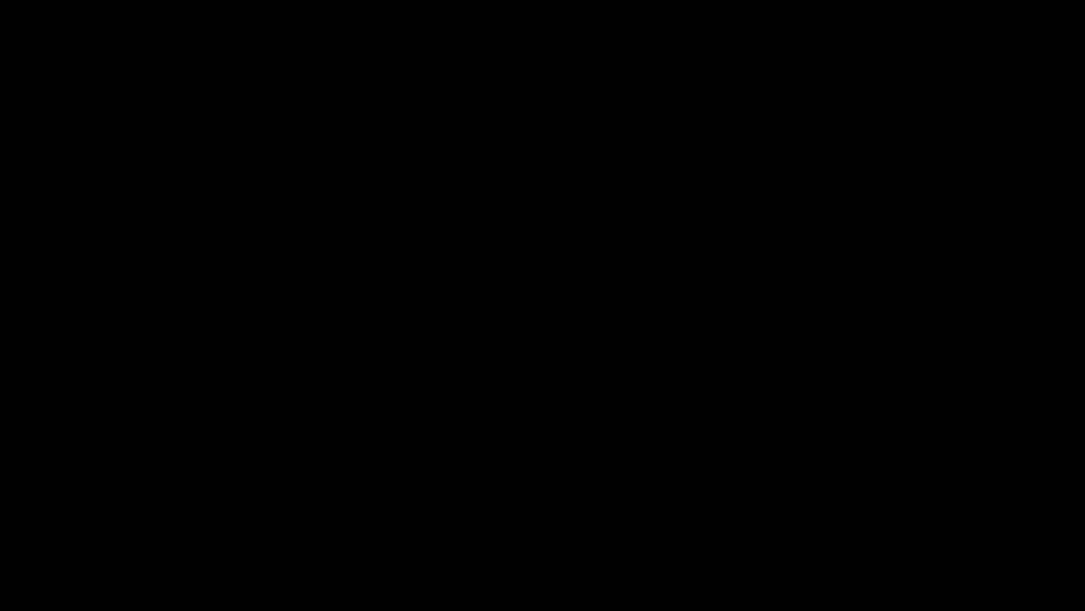